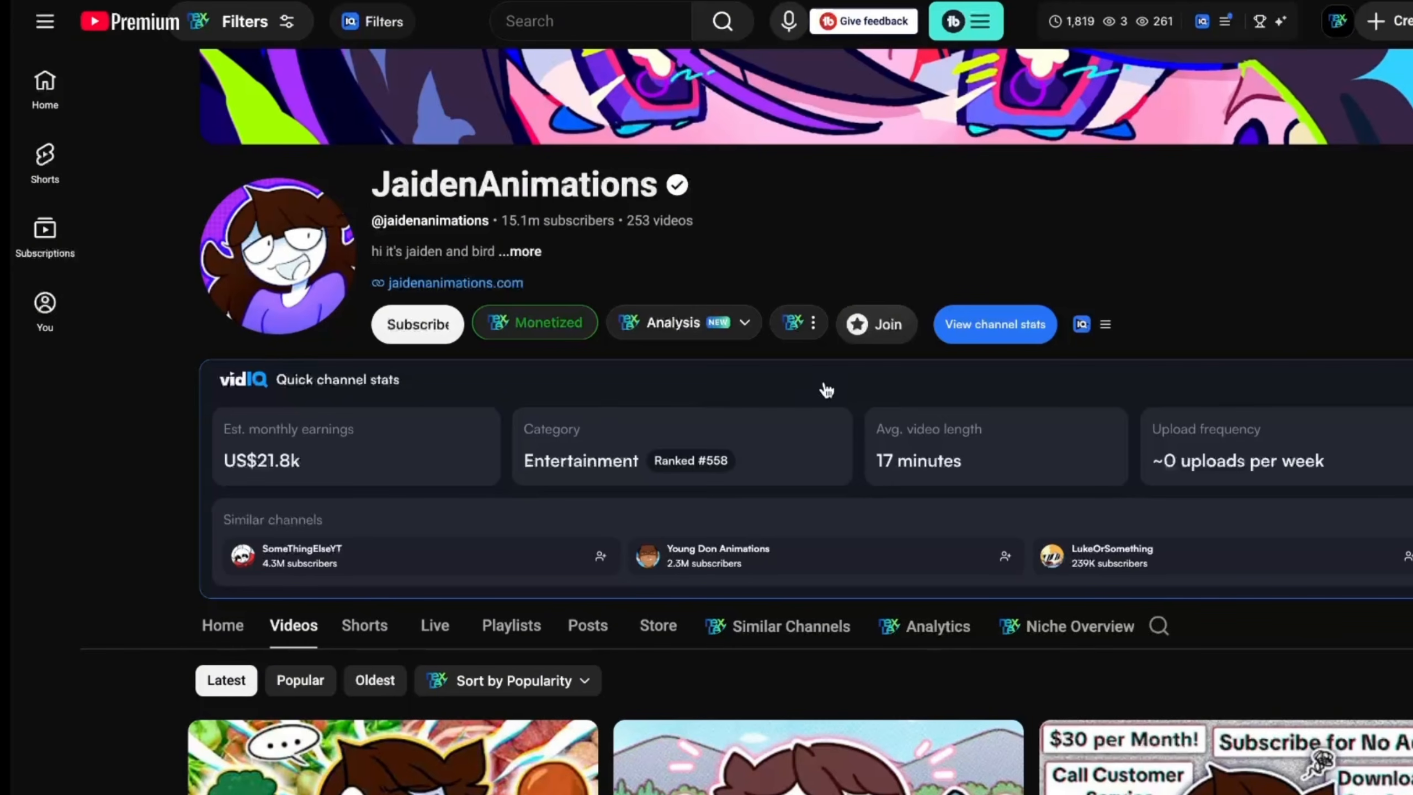
- Look through the latest uploads on the JaidenAnimations channel, checking their thumbnails and view counts
scroll(746, 423, "down", 8)
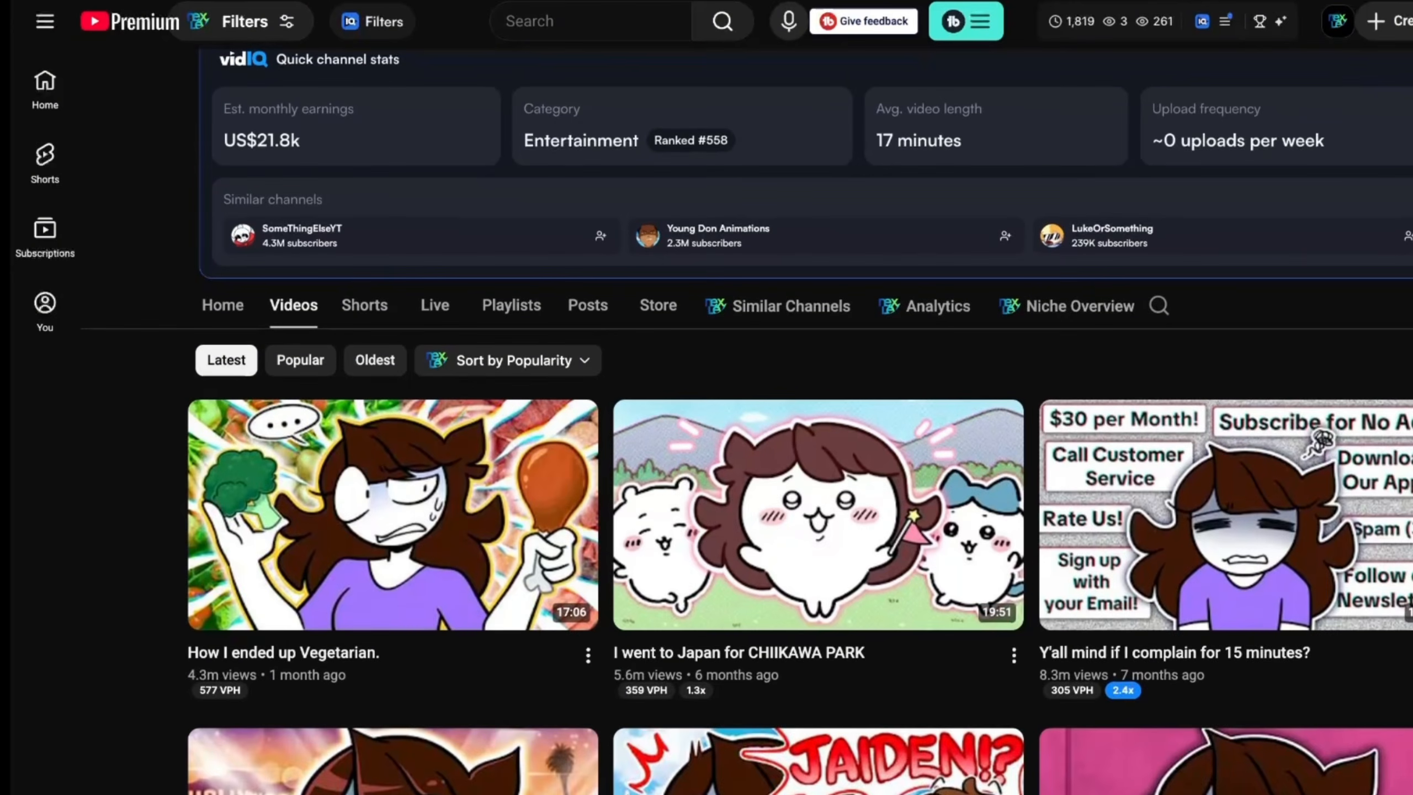
scroll(746, 423, "down", 2)
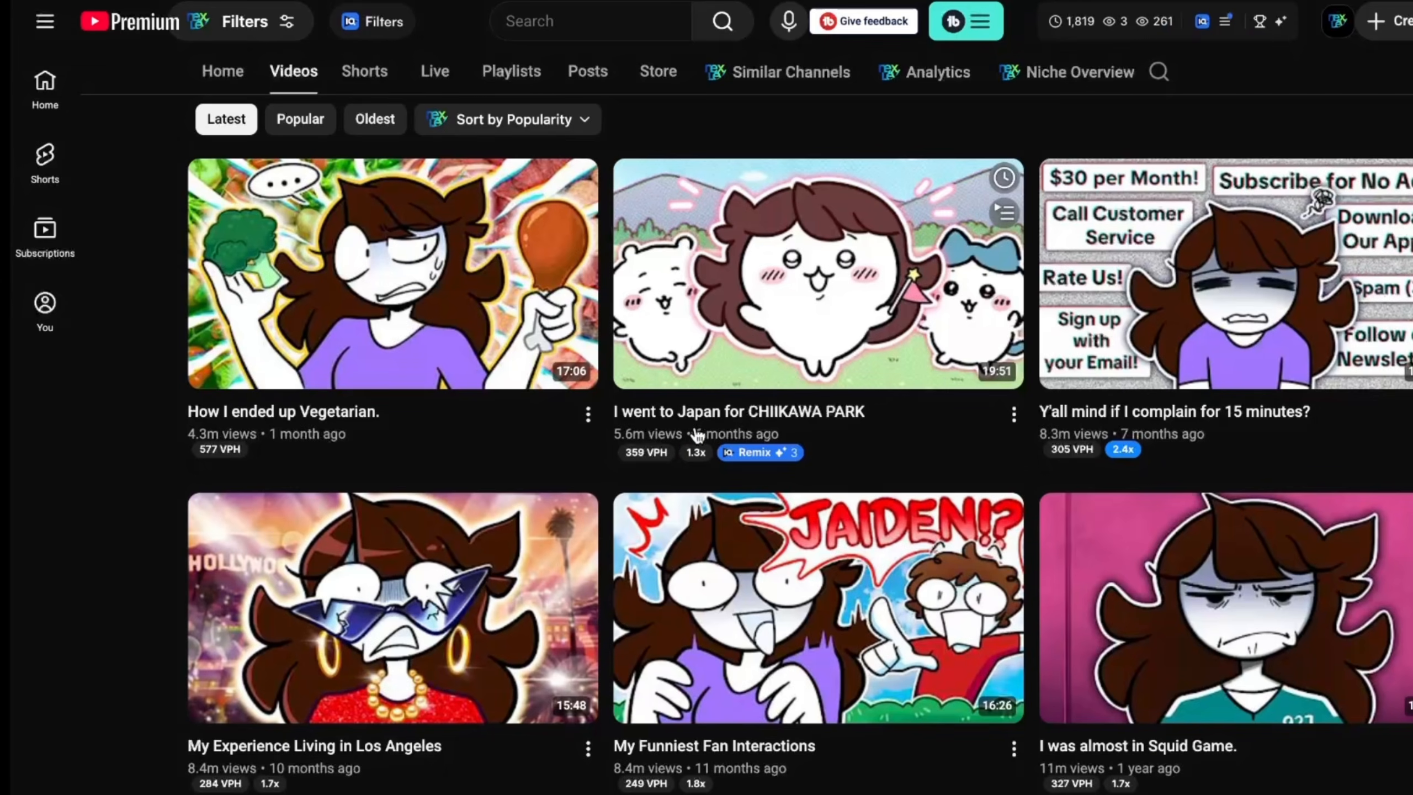
scroll(1366, 440, "down", 5)
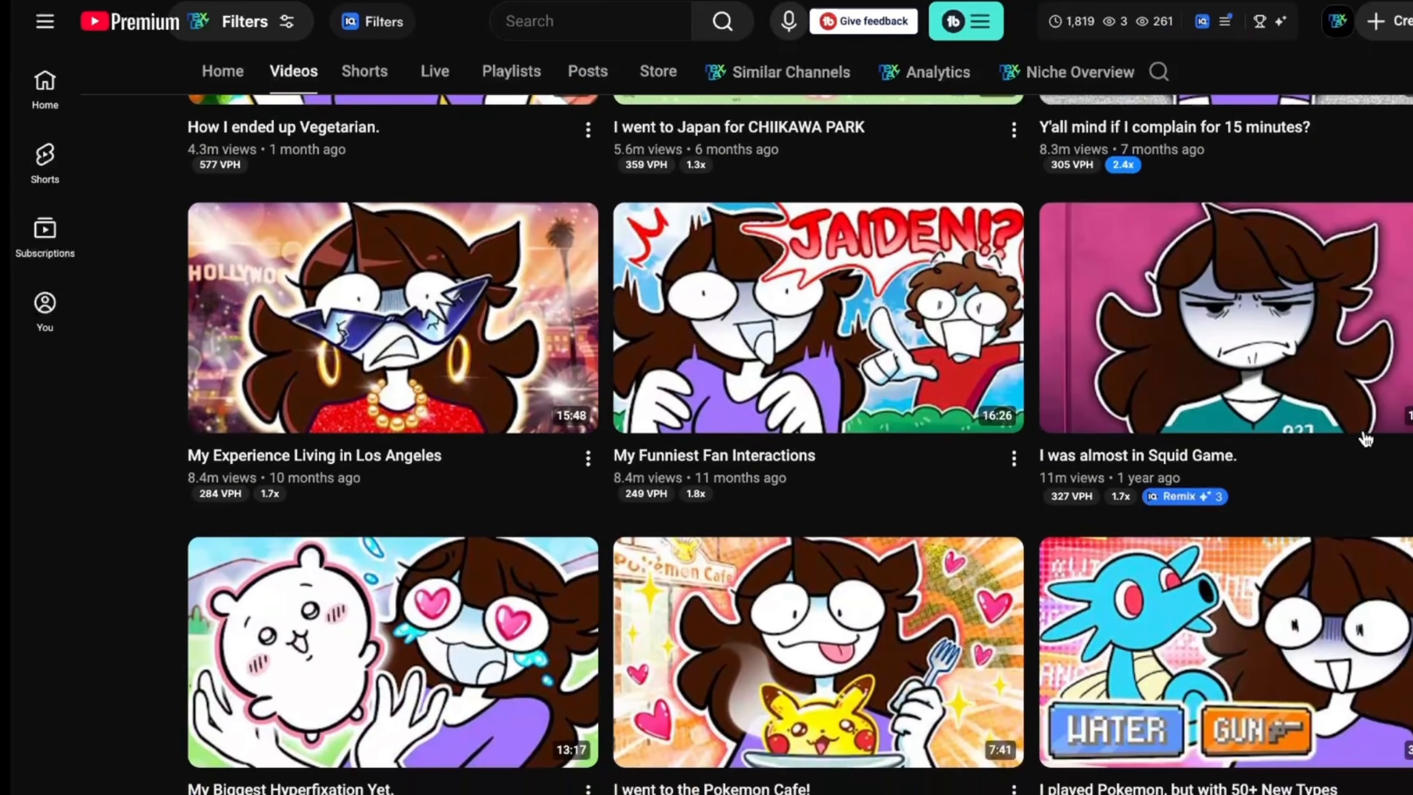
scroll(1380, 451, "down", 3)
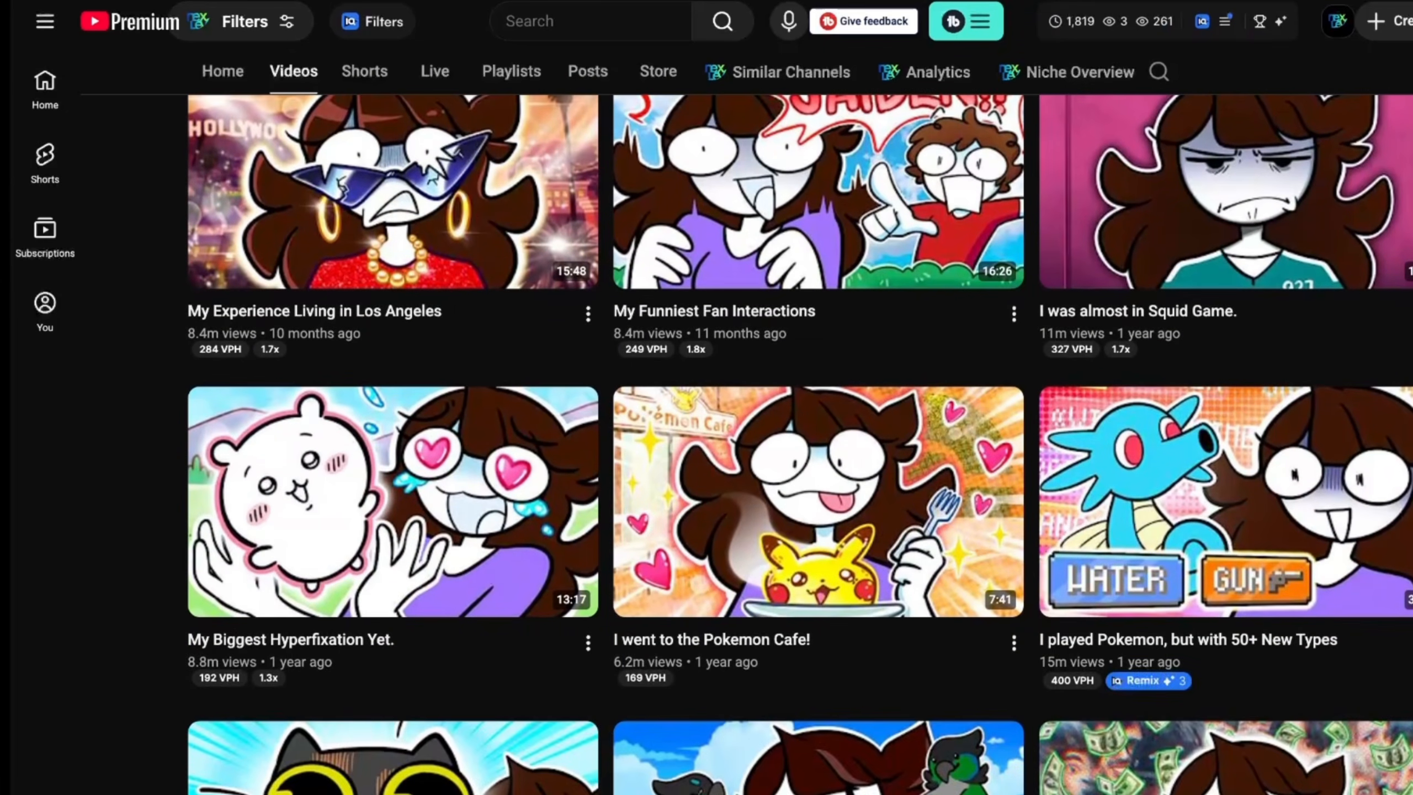
scroll(1402, 469, "down", 5)
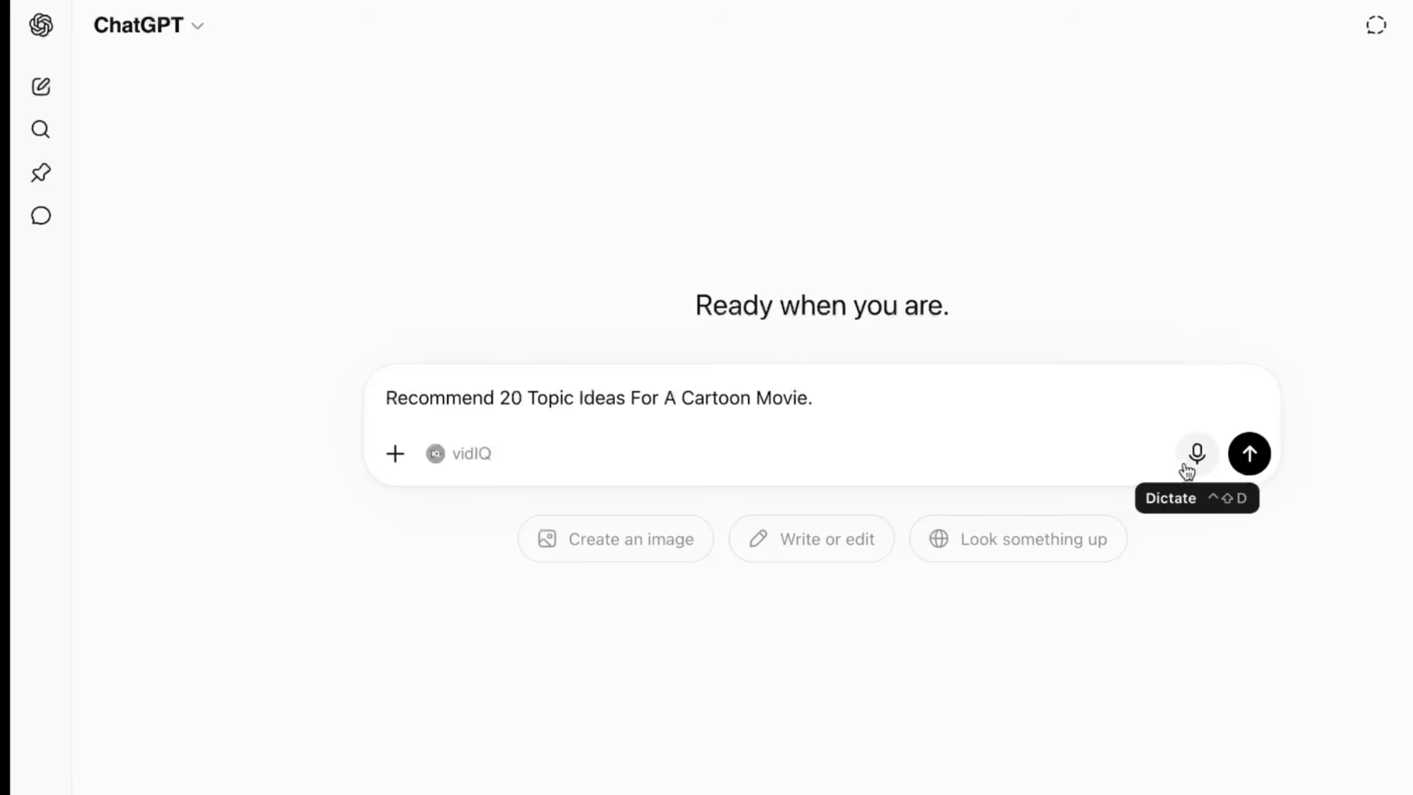
- In ChatGPT, submit the prompt "Recommend 20 Topic Ideas For A Cartoon Movie." and review the suggested topics
left_click(1250, 454)
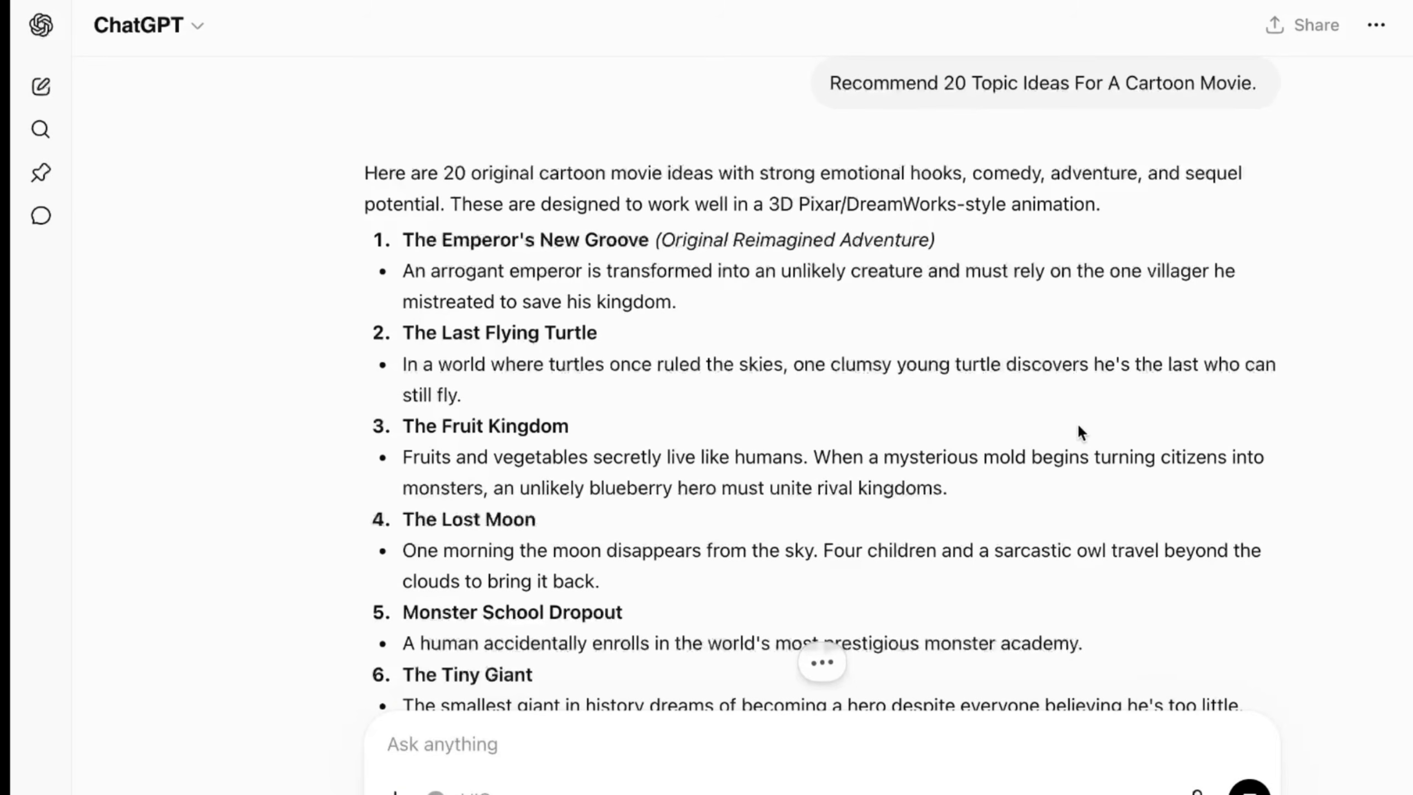
scroll(1262, 373, "down", 3)
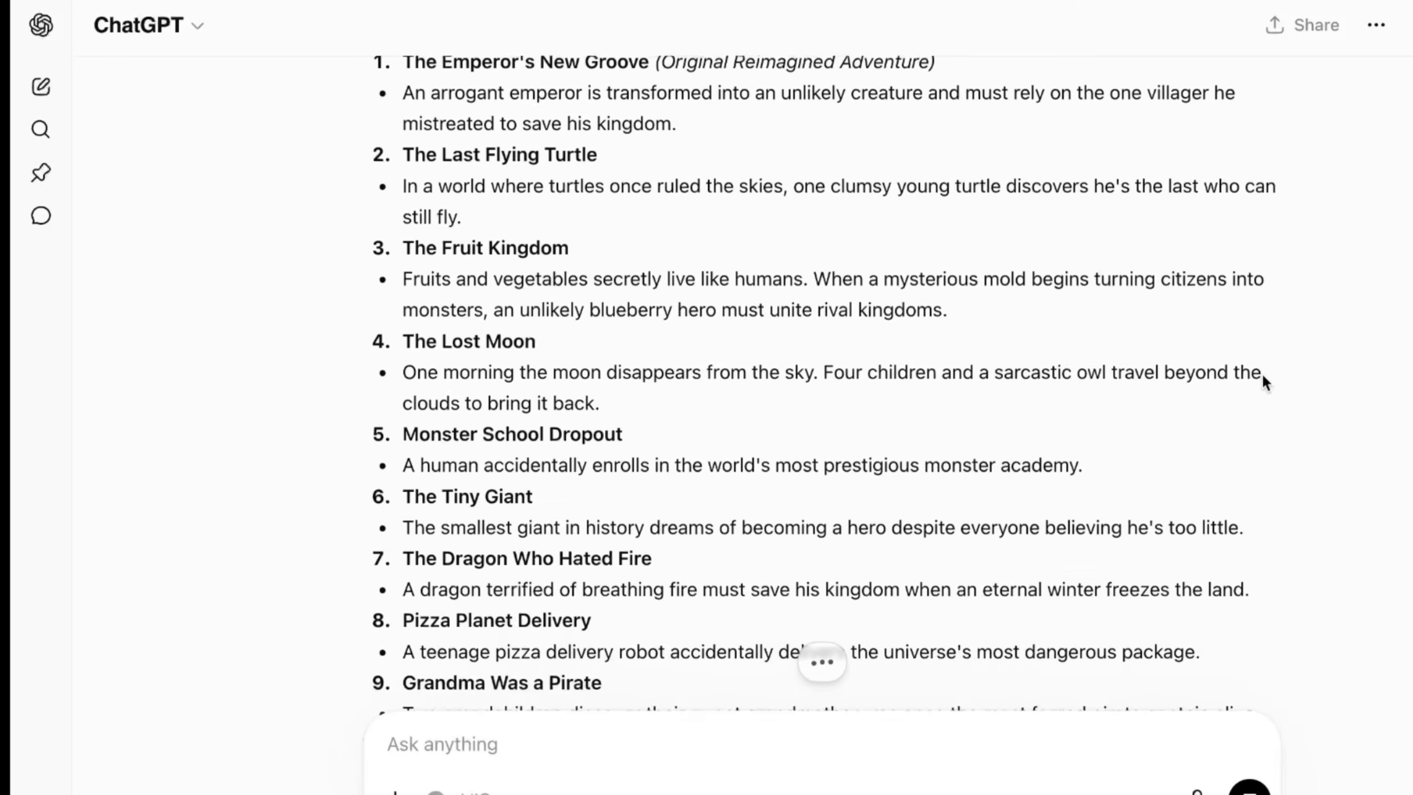
scroll(1262, 373, "up", 4)
scroll(1262, 373, "down", 15)
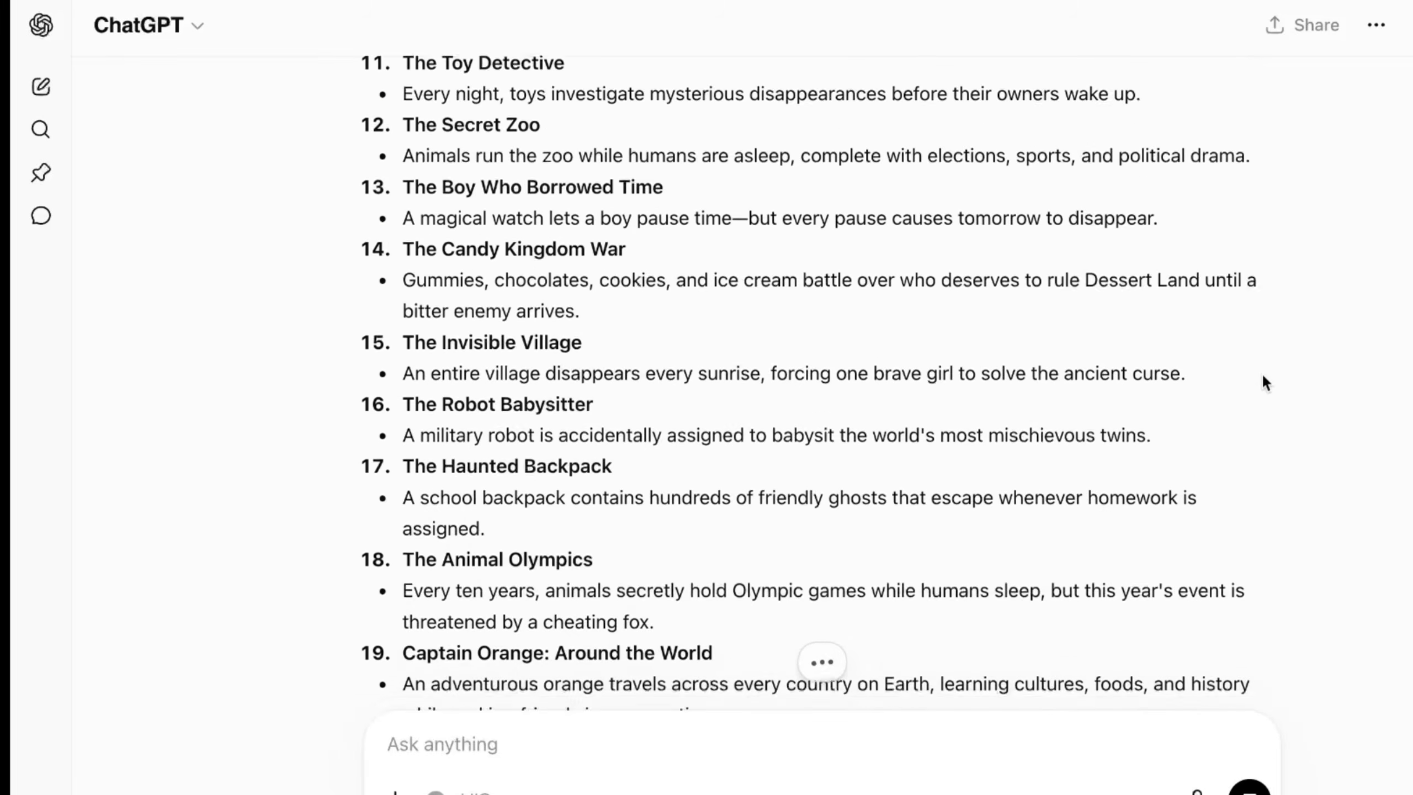
scroll(1262, 384, "down", 10)
scroll(1036, 415, "up", 6)
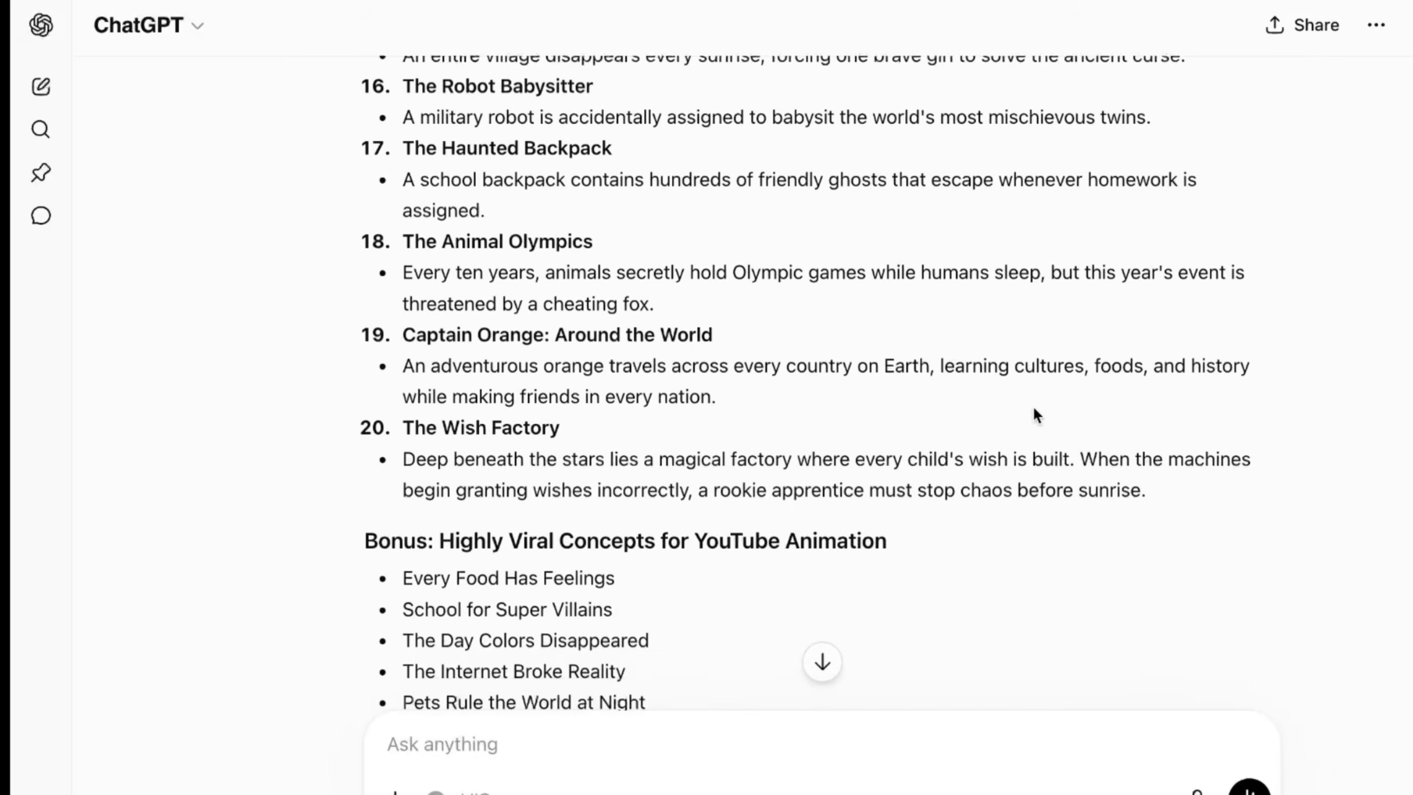
scroll(1035, 411, "down", 7)
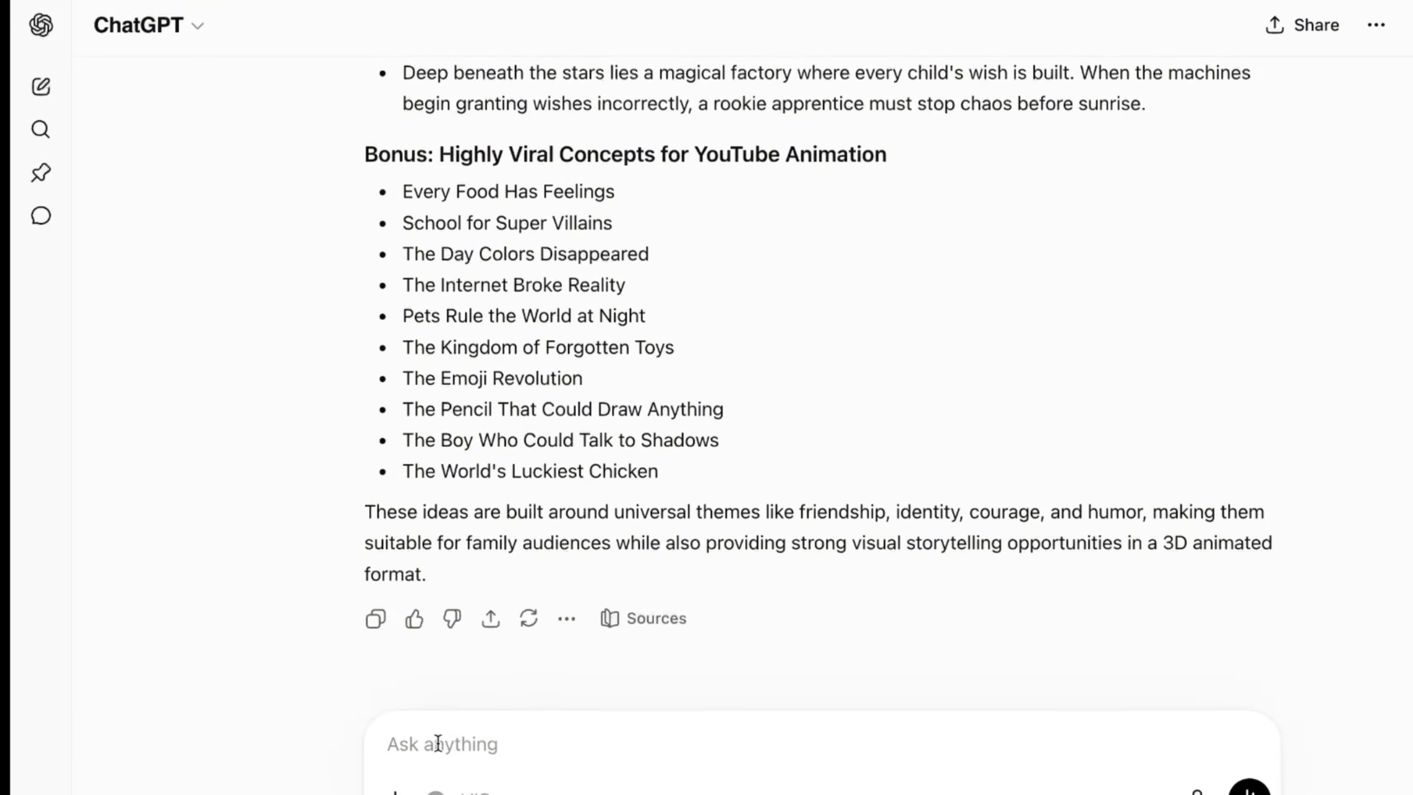
- Send the follow-up request "I want the topic to be original, something no one has created in the past."
left_click(437, 743)
type("I want th")
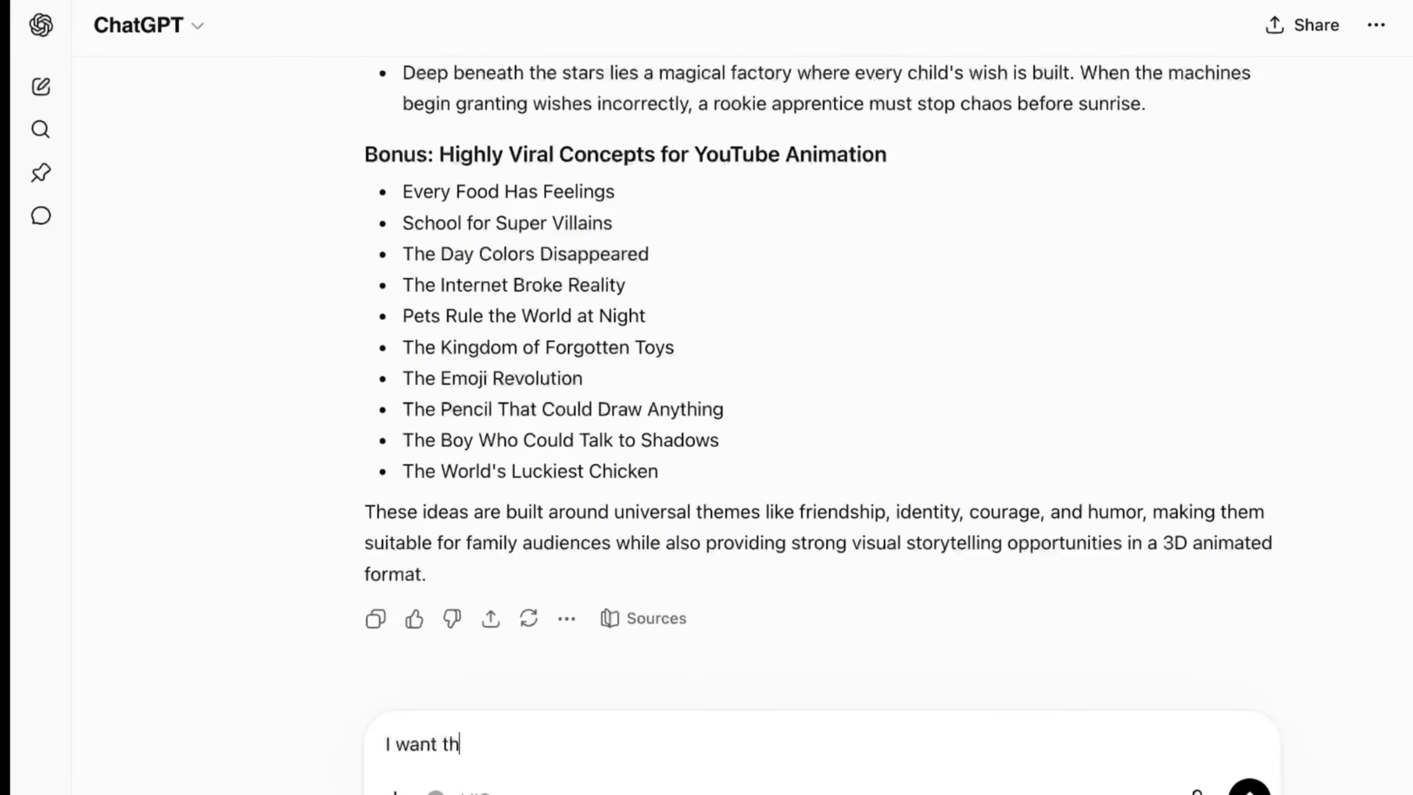
type("e topic to be ")
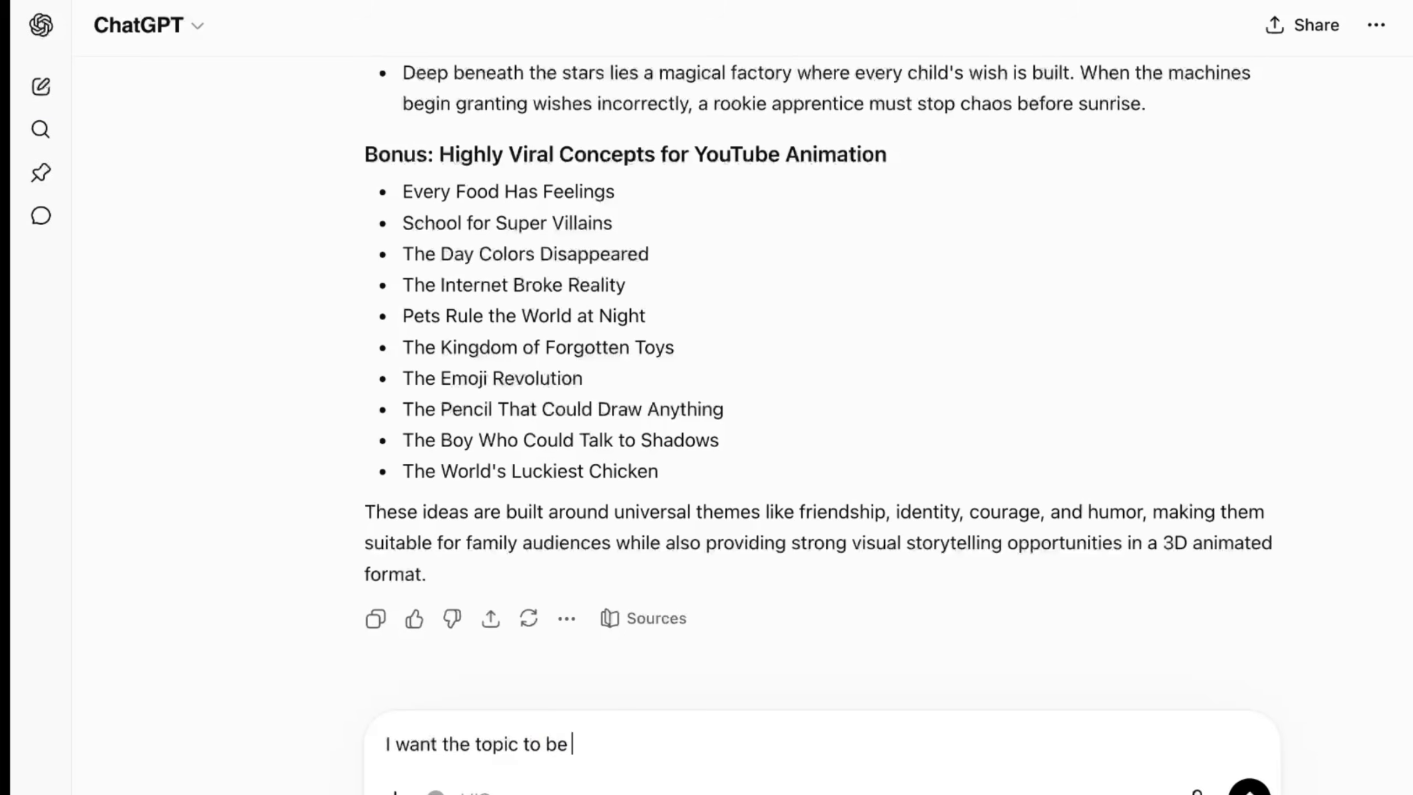
type("original, some")
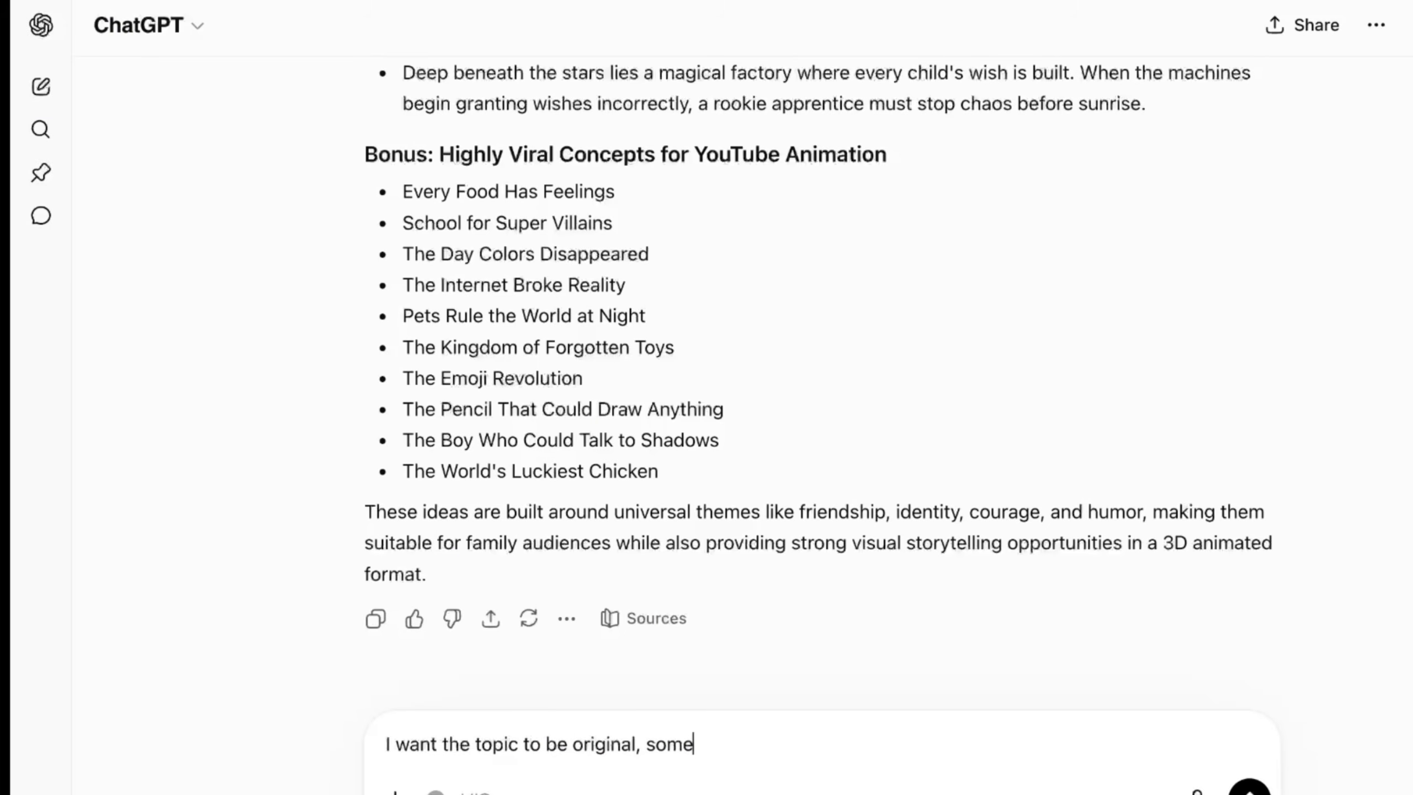
type("thing no one has create")
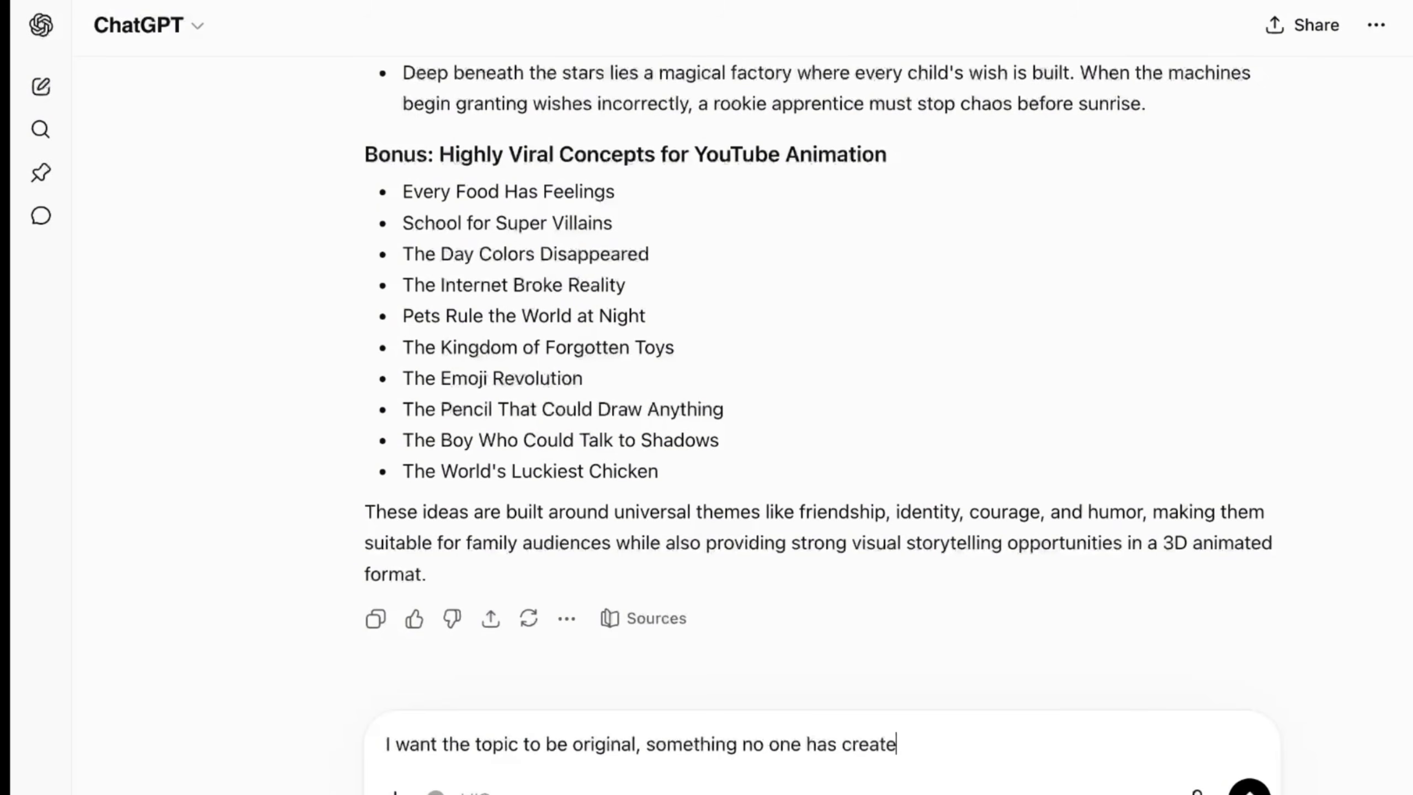
type("d in the past.")
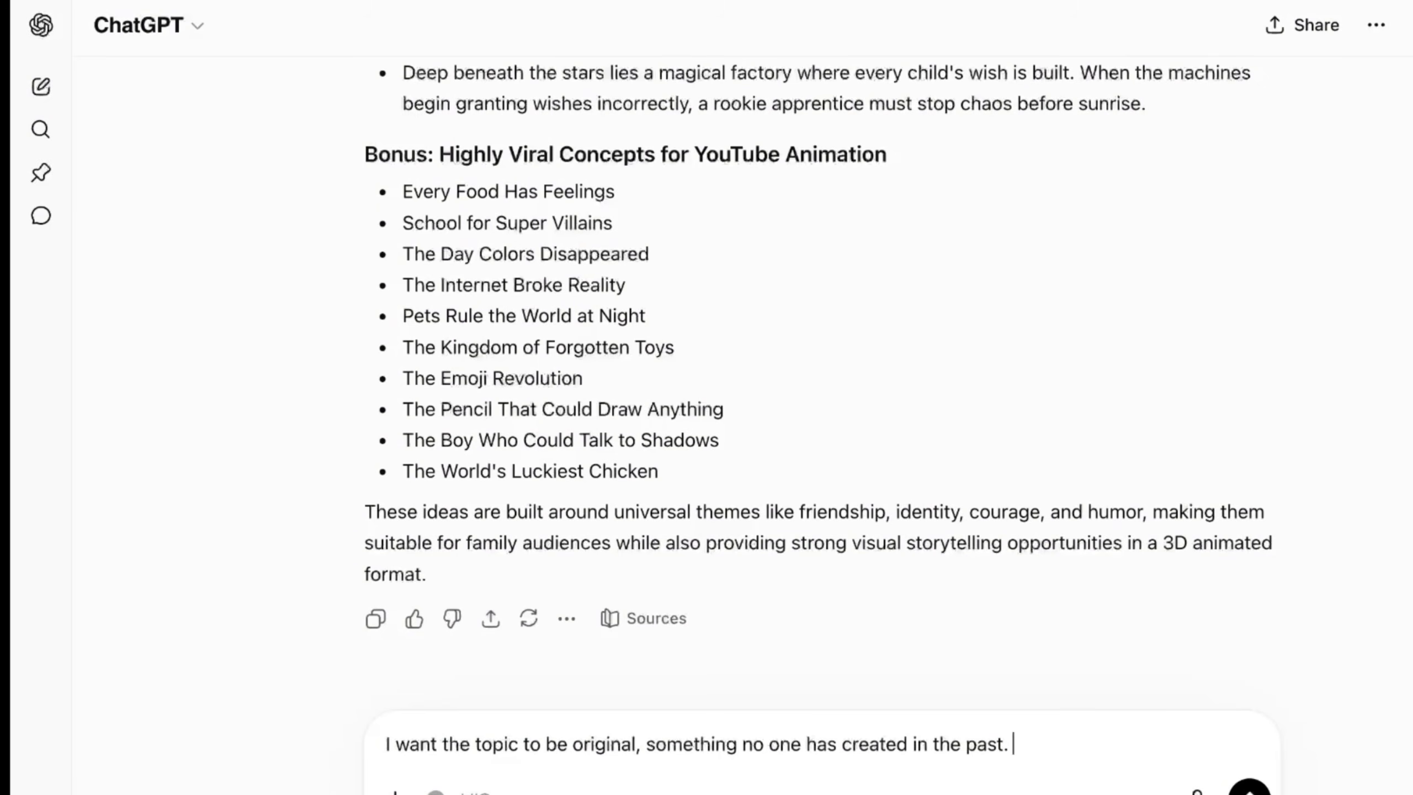
key("Return")
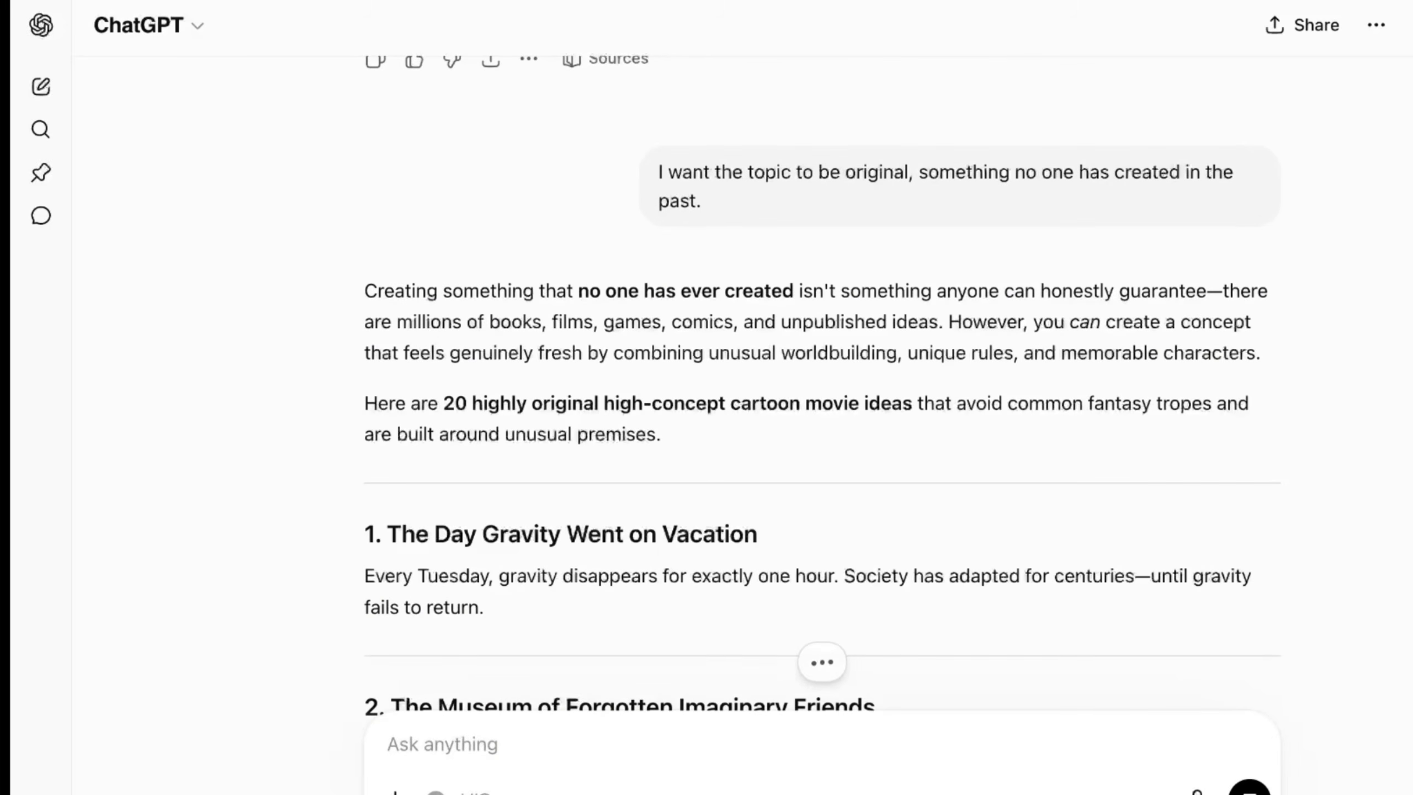
- Examine the titles and premises in the new list of original cartoon movie ideas
scroll(348, 529, "down", 6)
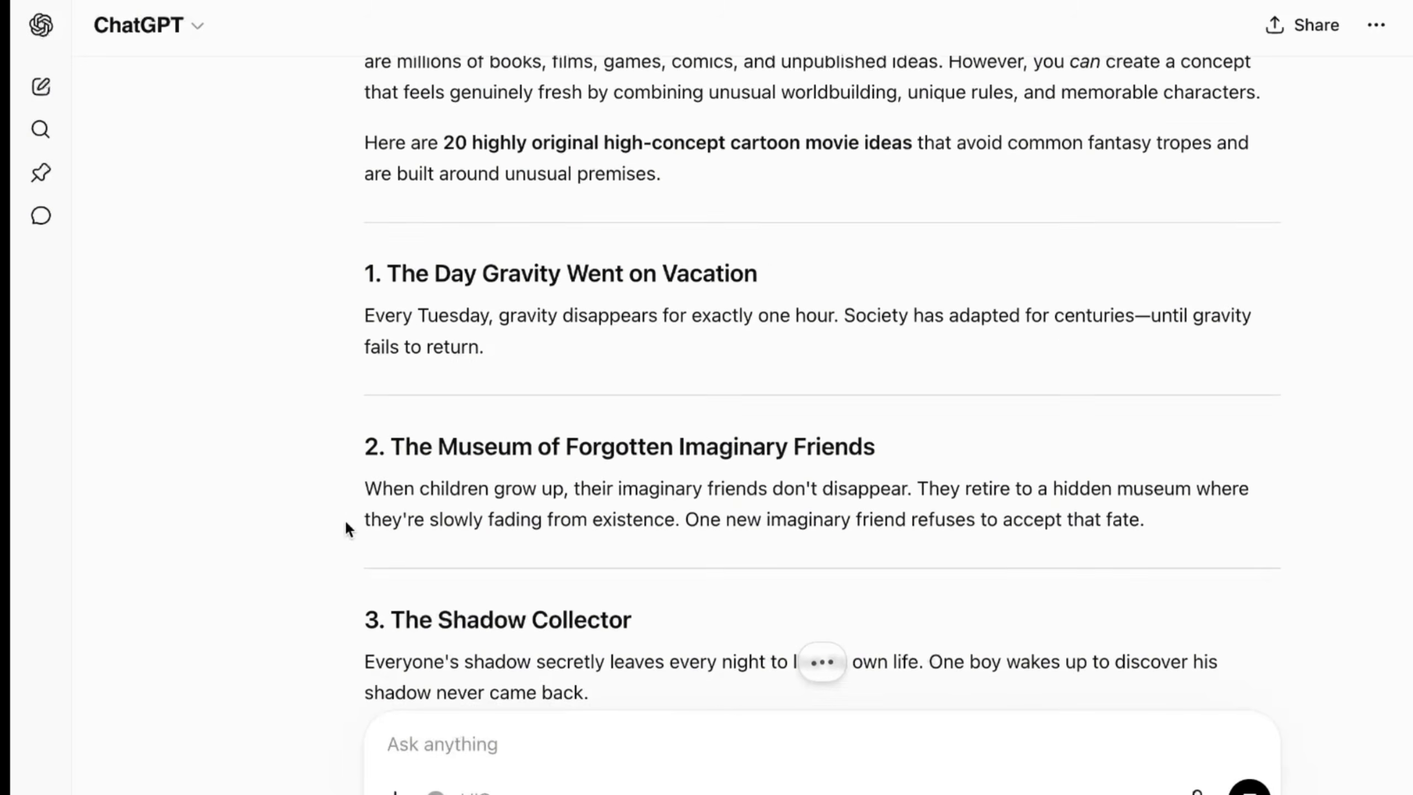
scroll(348, 529, "down", 4)
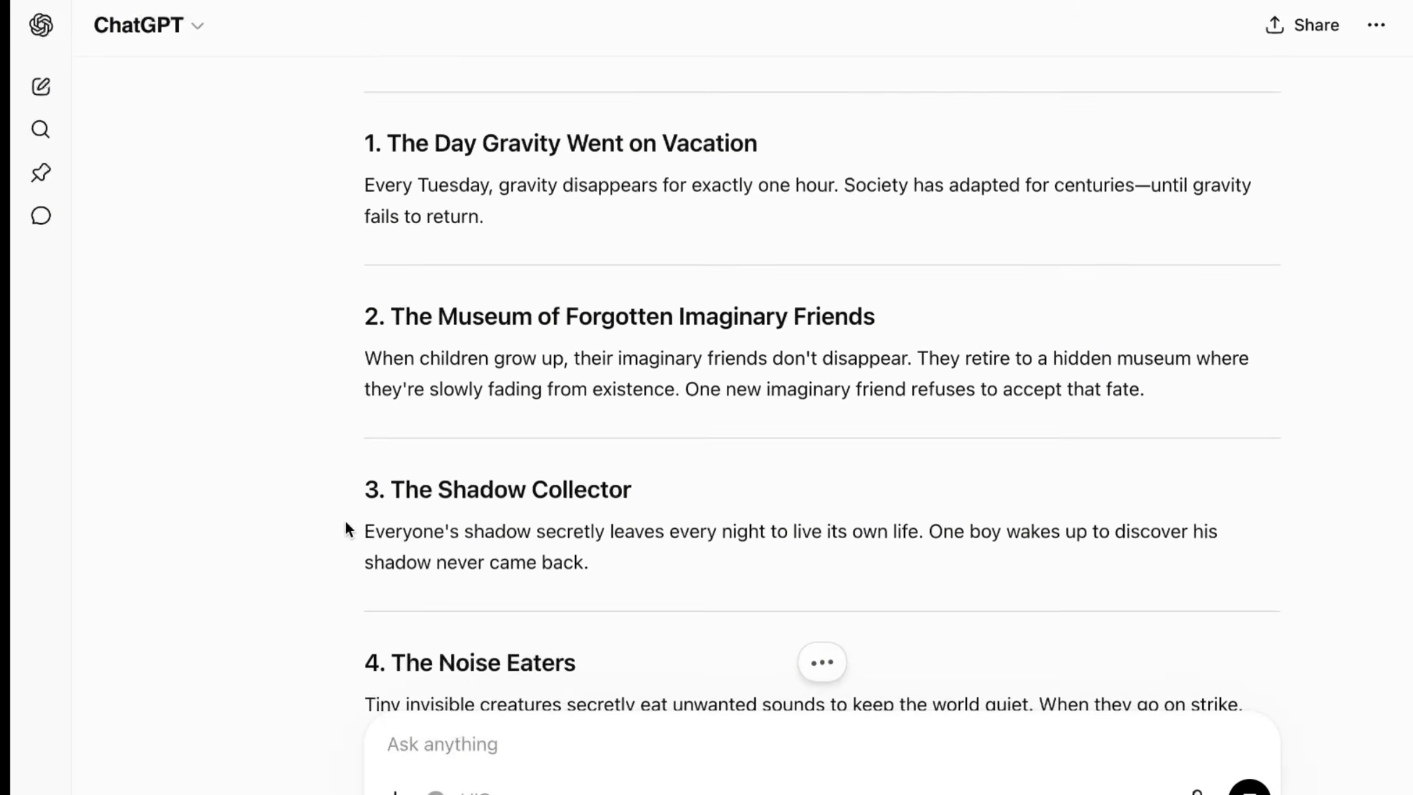
scroll(346, 528, "down", 7)
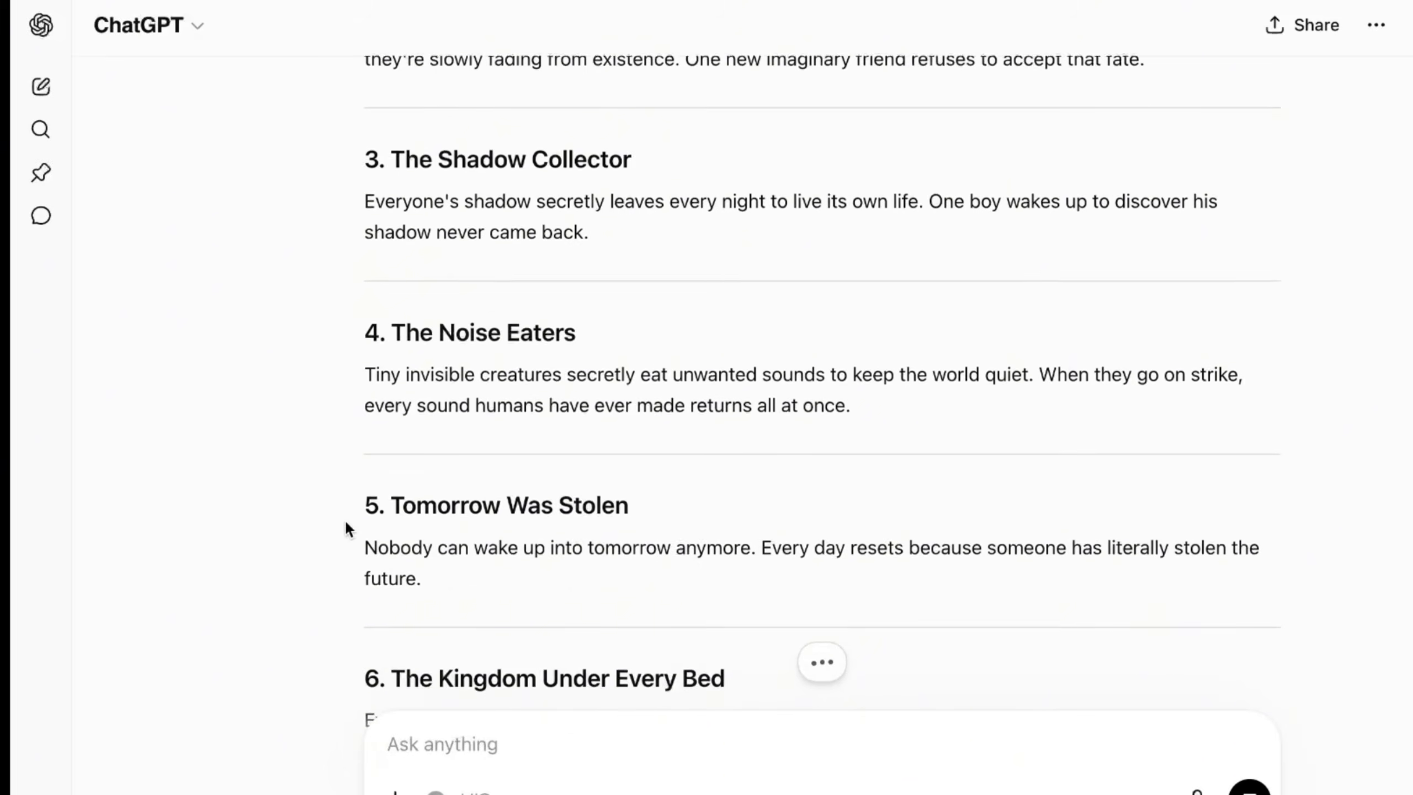
scroll(346, 524, "down", 4)
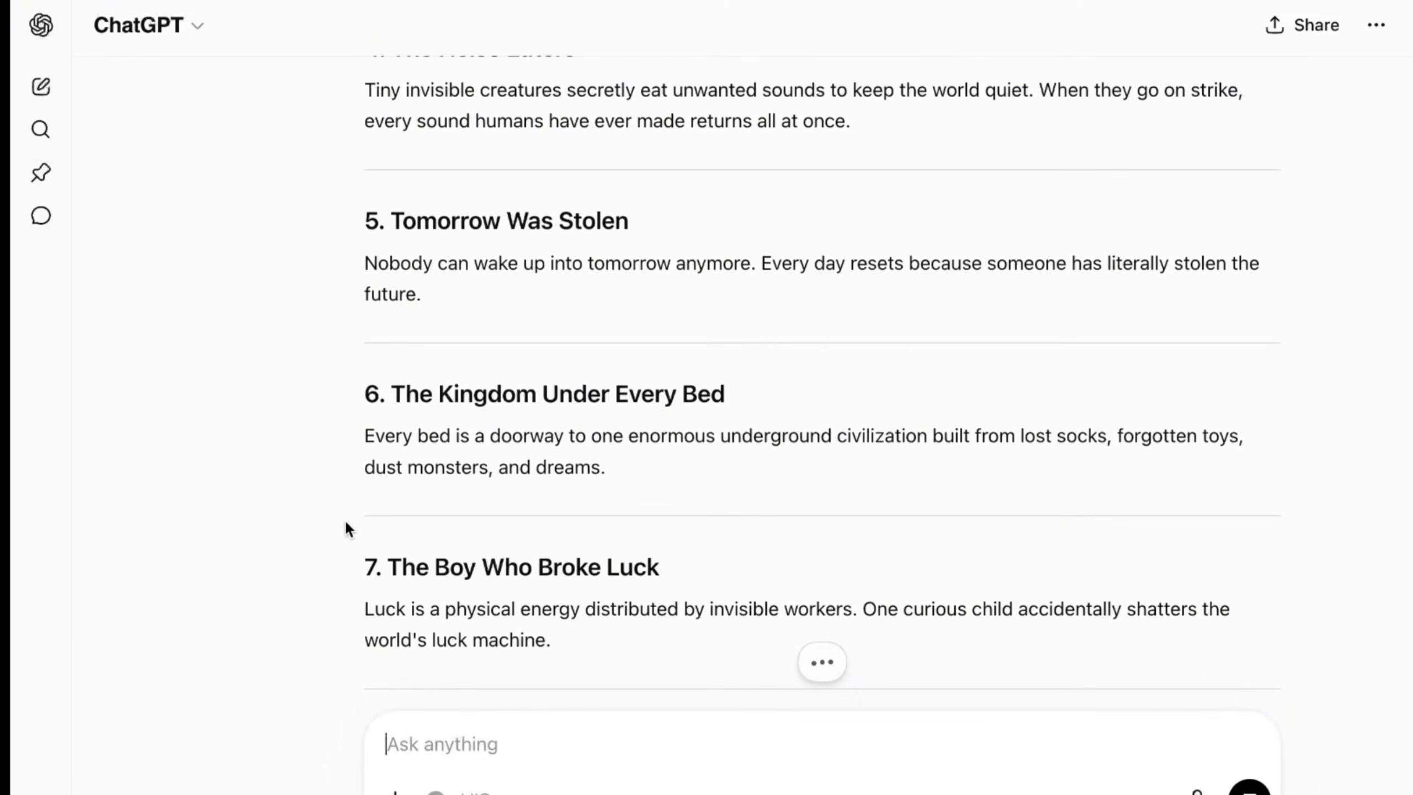
scroll(346, 525, "down", 2)
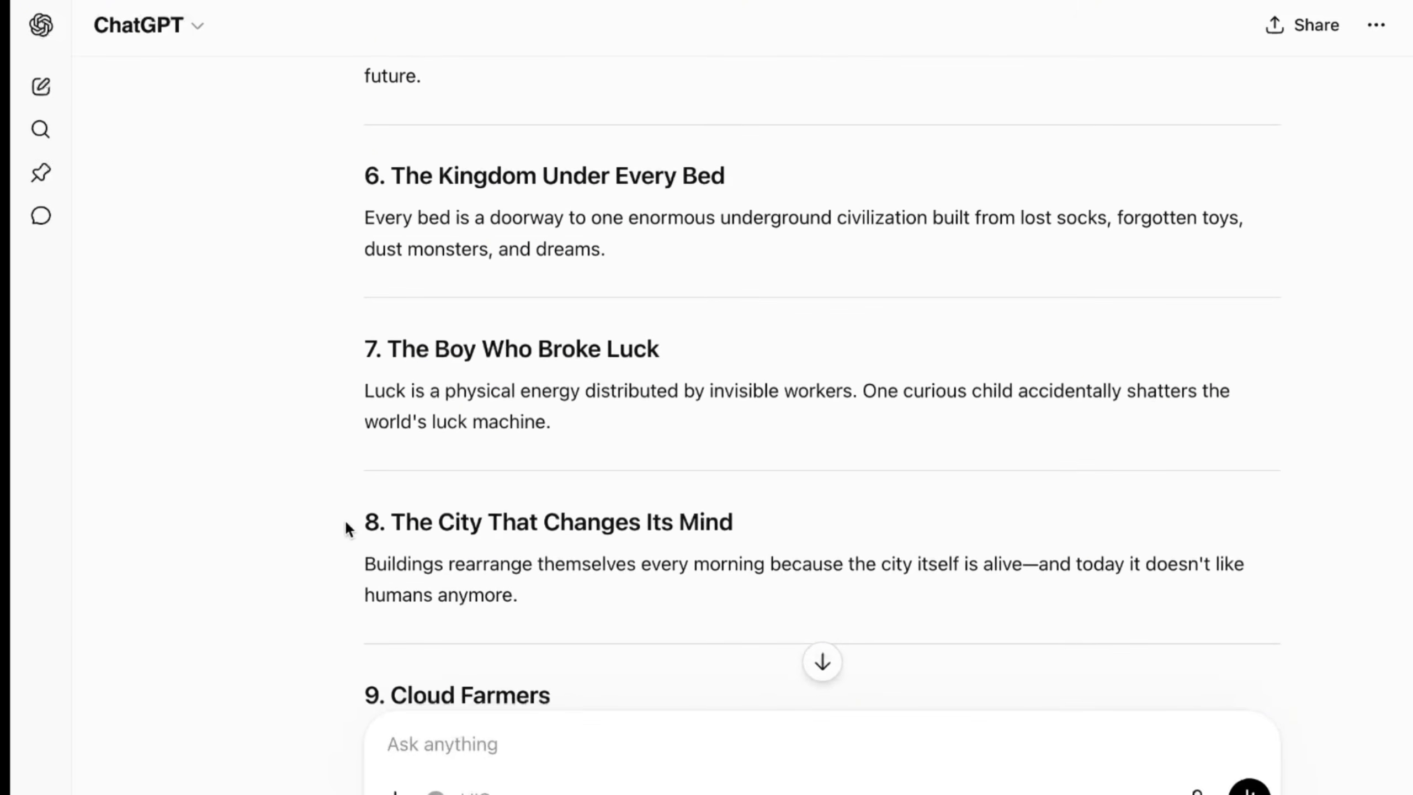
scroll(346, 523, "down", 3)
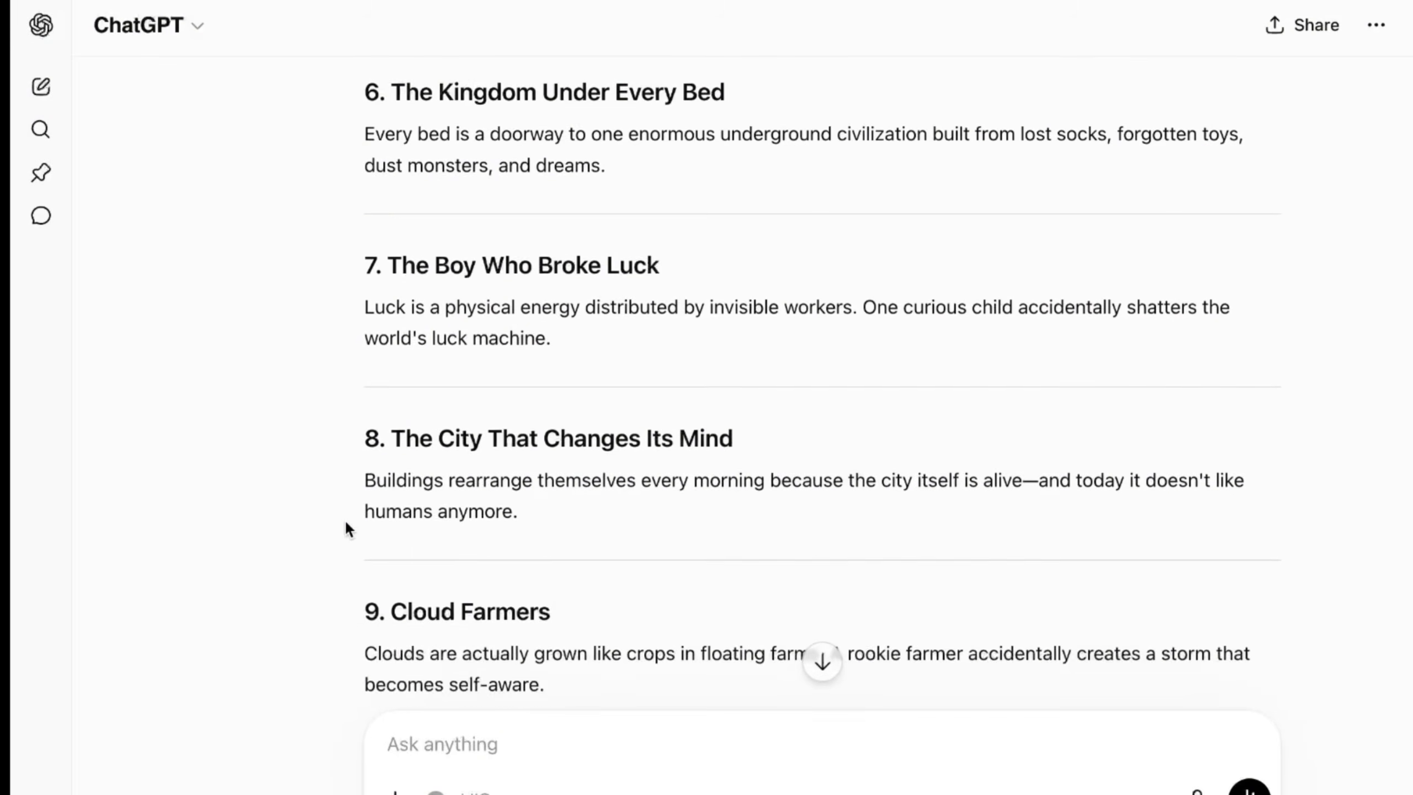
scroll(345, 523, "down", 6)
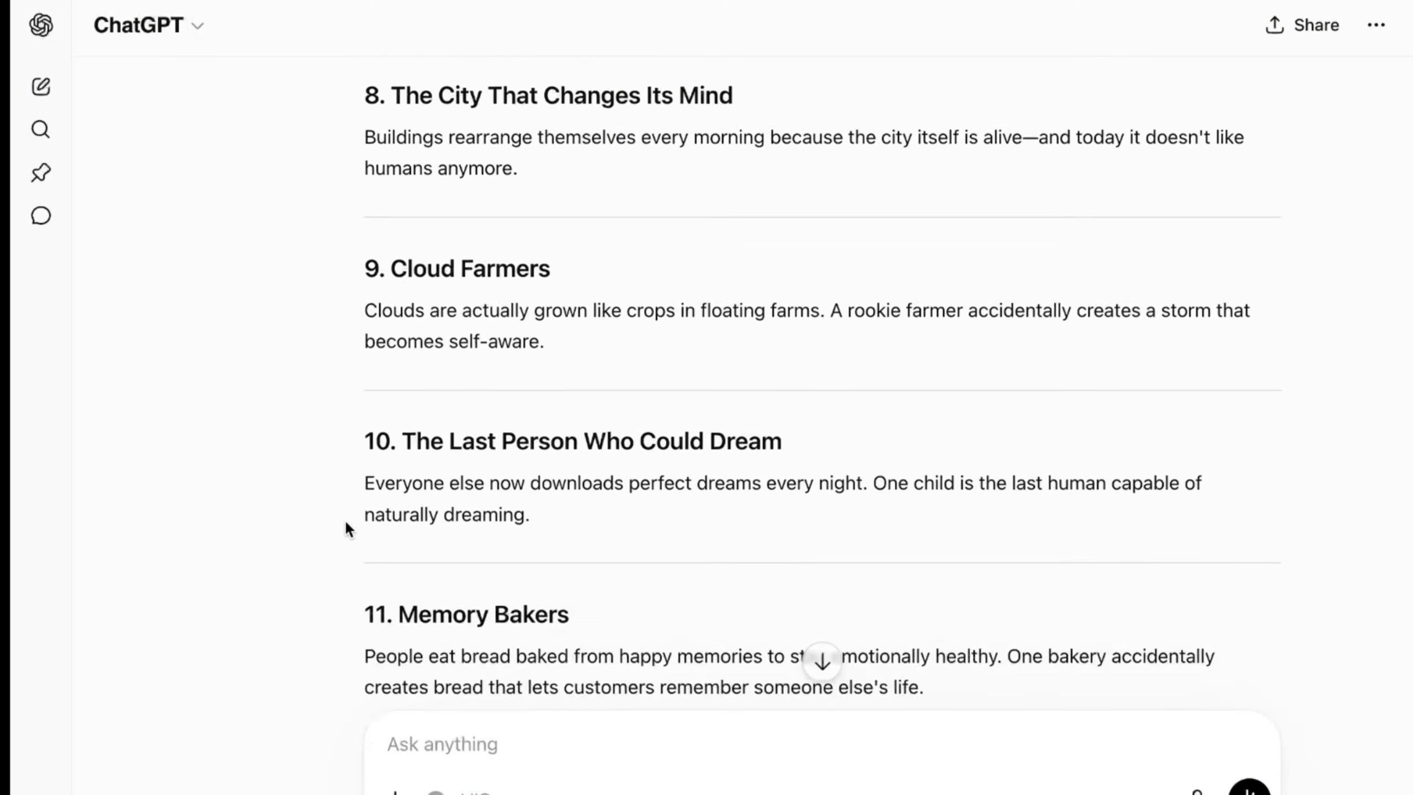
scroll(346, 523, "up", 10)
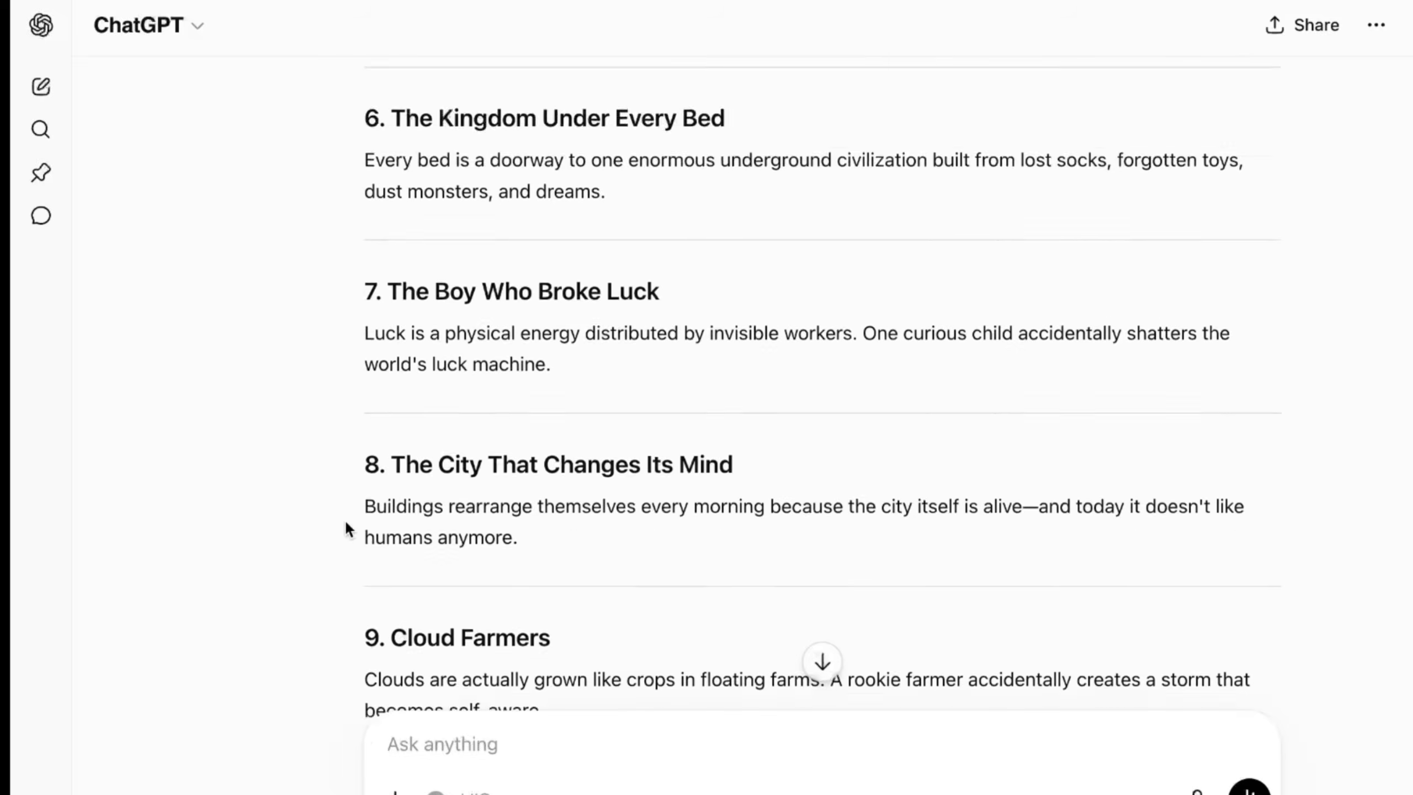
scroll(345, 524, "up", 2)
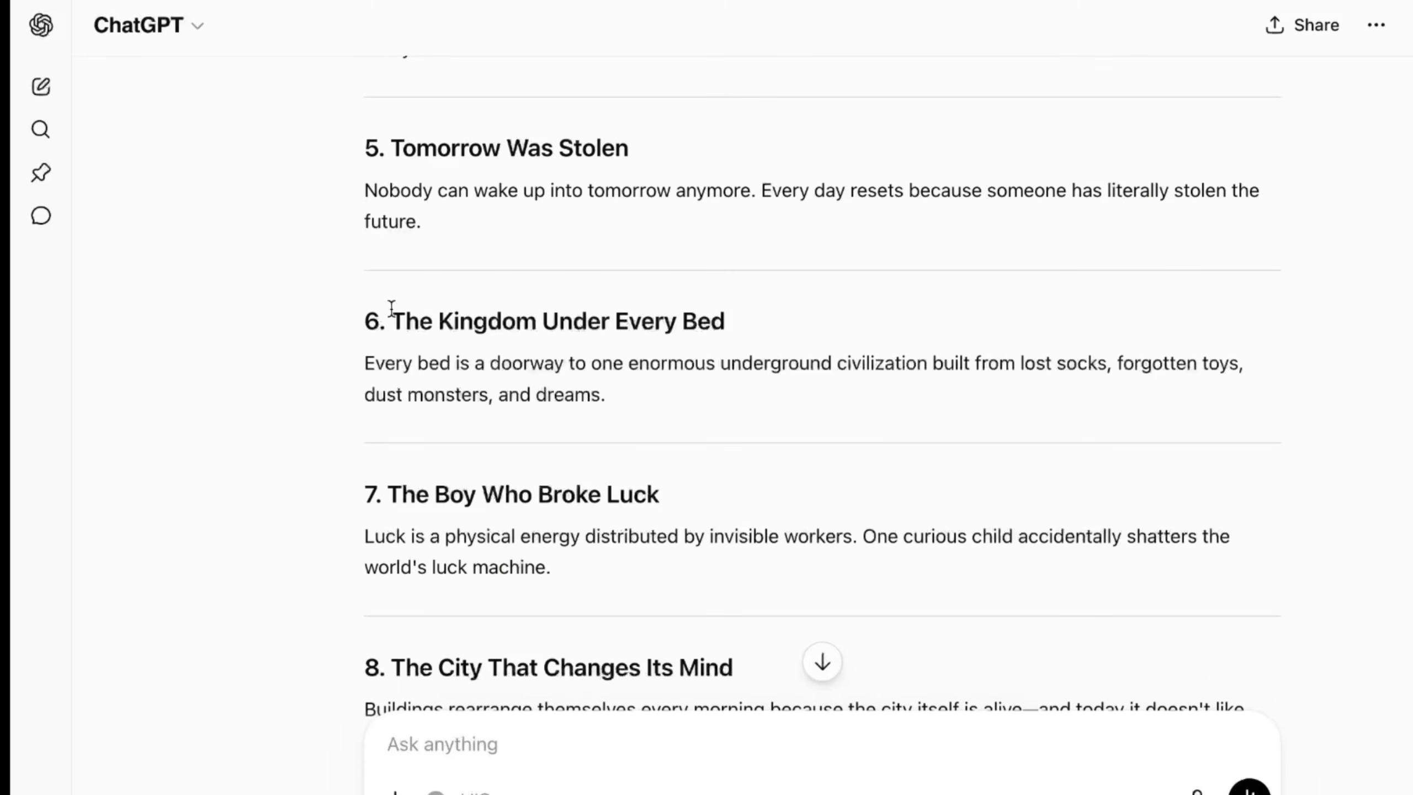
- Copy the title of the sixth idea, "The Kingdom Under Every Bed"
left_click_drag(391, 310, 777, 319)
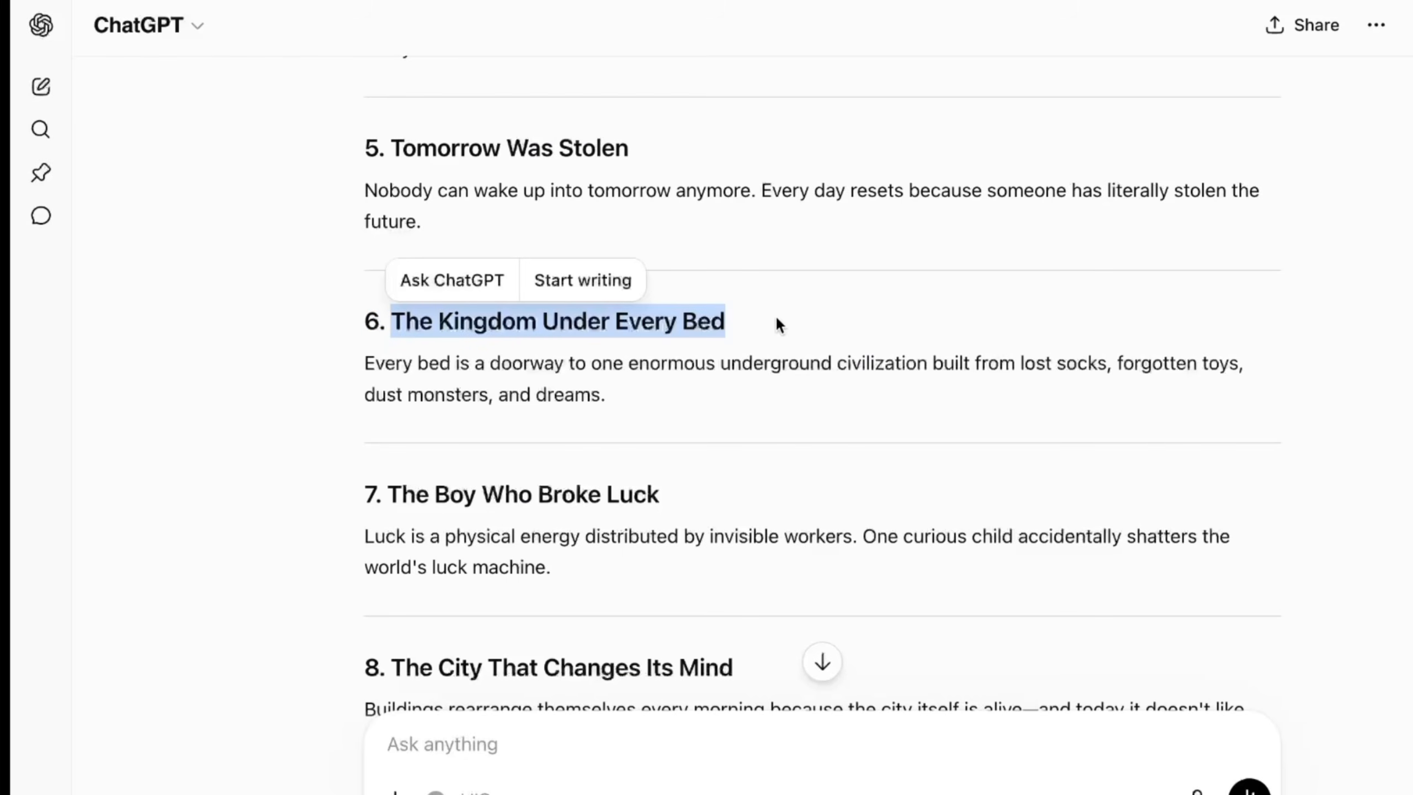
right_click(564, 316)
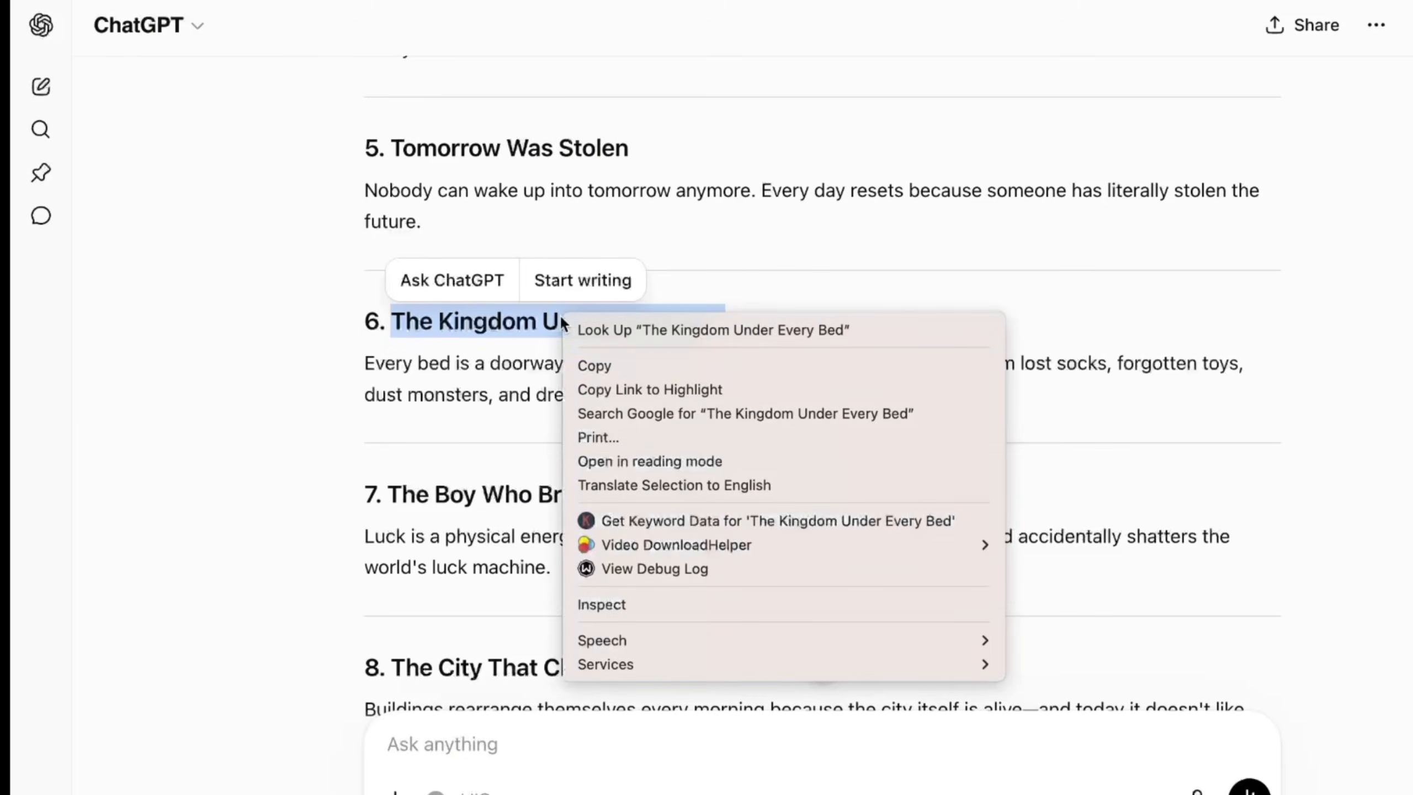
left_click(594, 366)
left_click(972, 278)
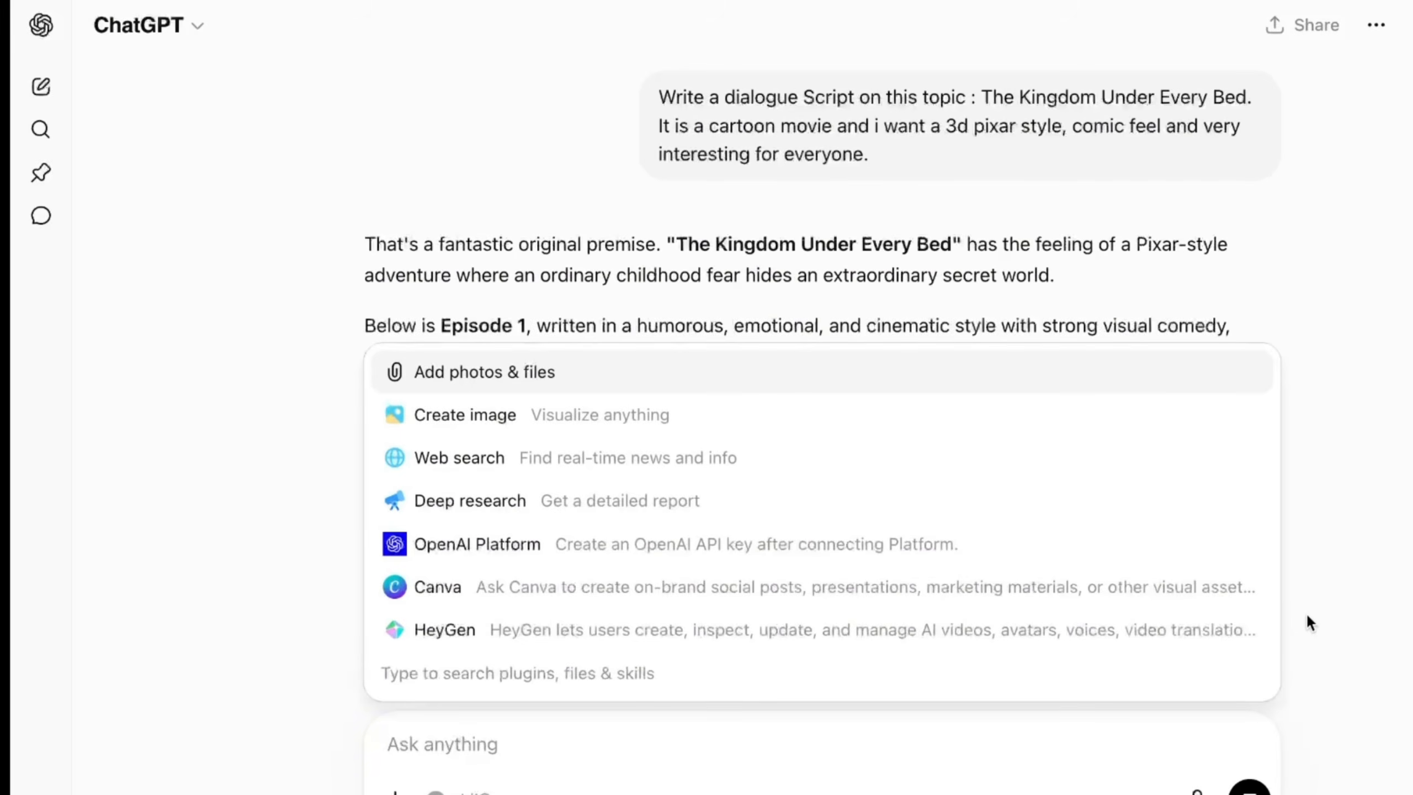
- Dismiss the attachment options and read through the Episode 1 dialogue script for The Kingdom Under Every Bed
left_click(1306, 613)
scroll(1352, 302, "down", 4)
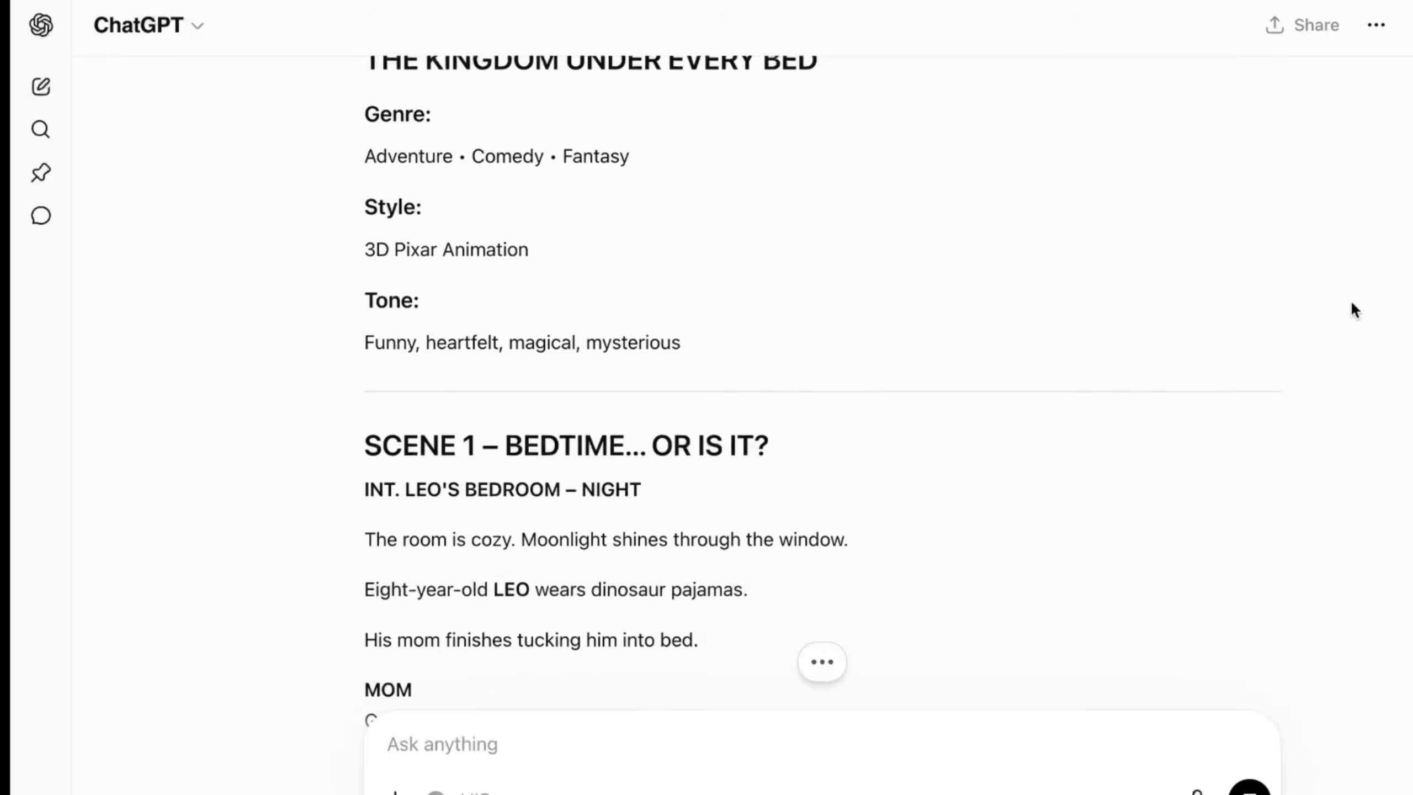
scroll(1353, 306, "down", 2)
scroll(1353, 305, "up", 6)
scroll(1353, 305, "down", 3)
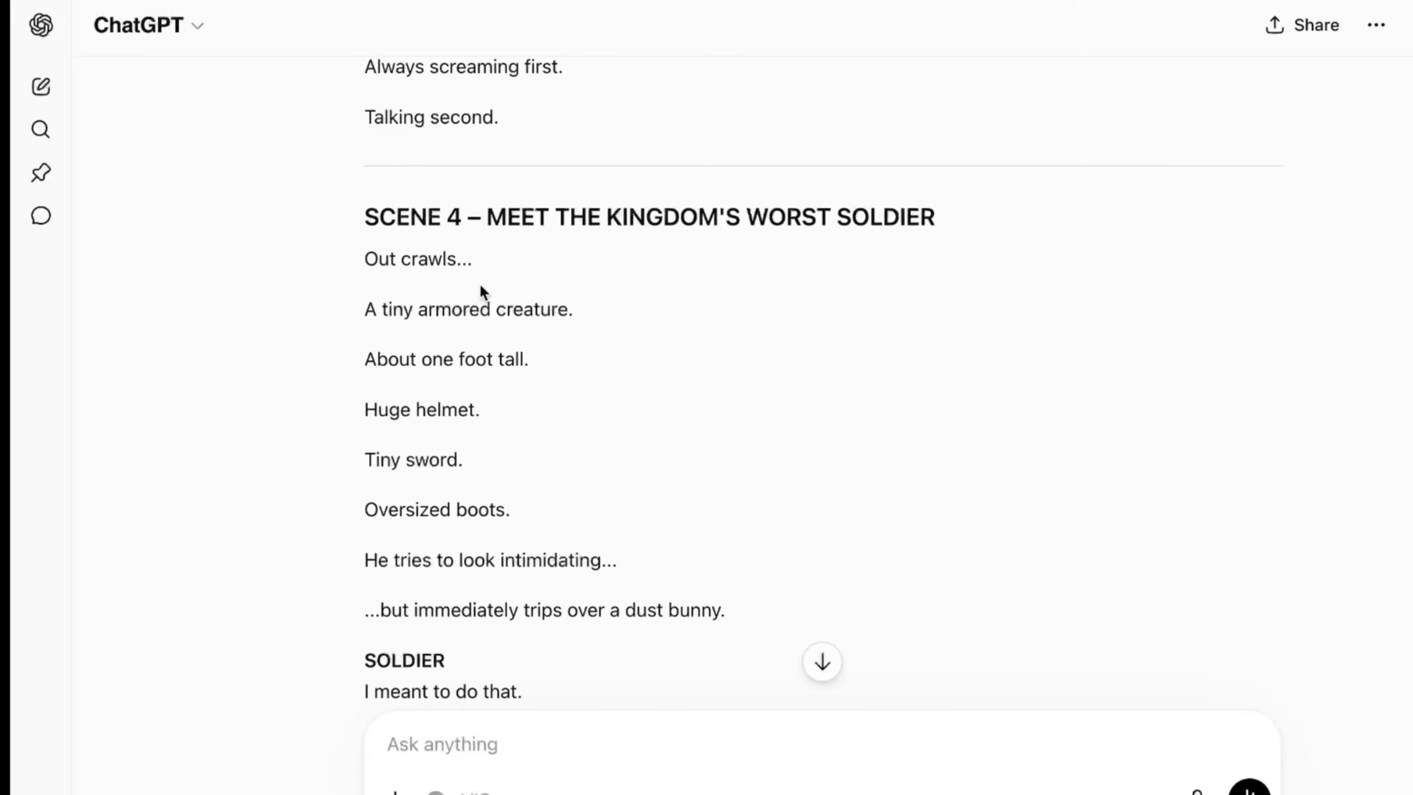
scroll(479, 282, "down", 20)
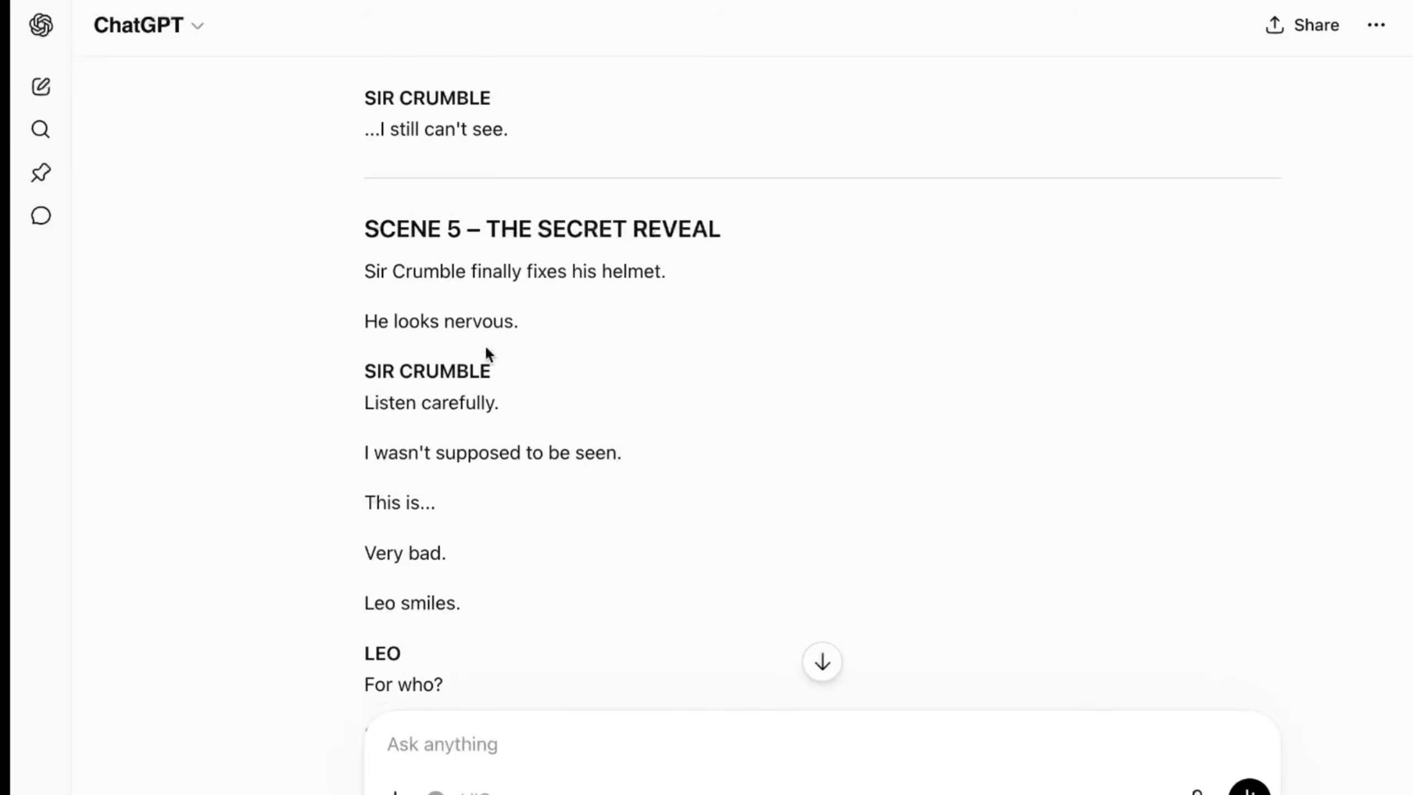
scroll(485, 351, "down", 20)
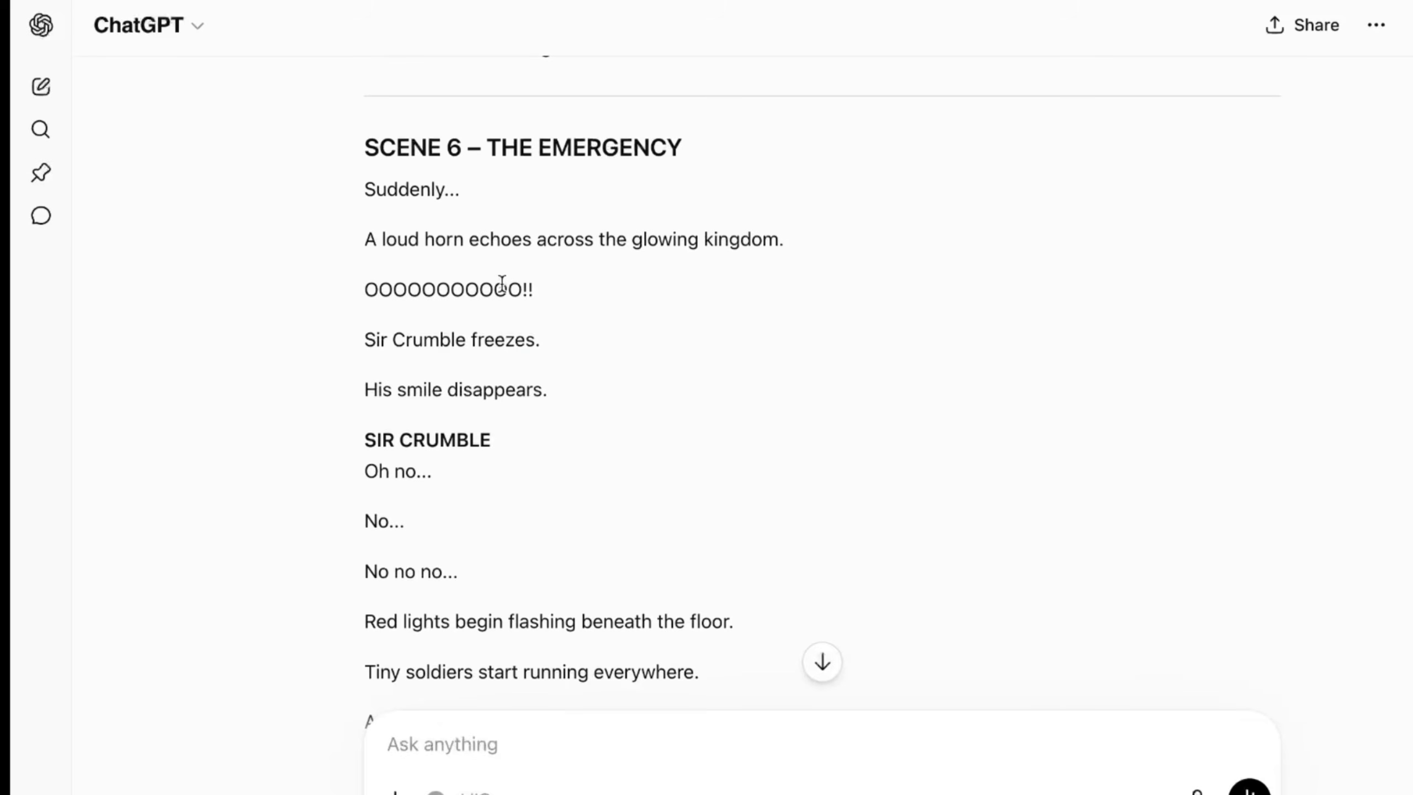
scroll(501, 284, "down", 15)
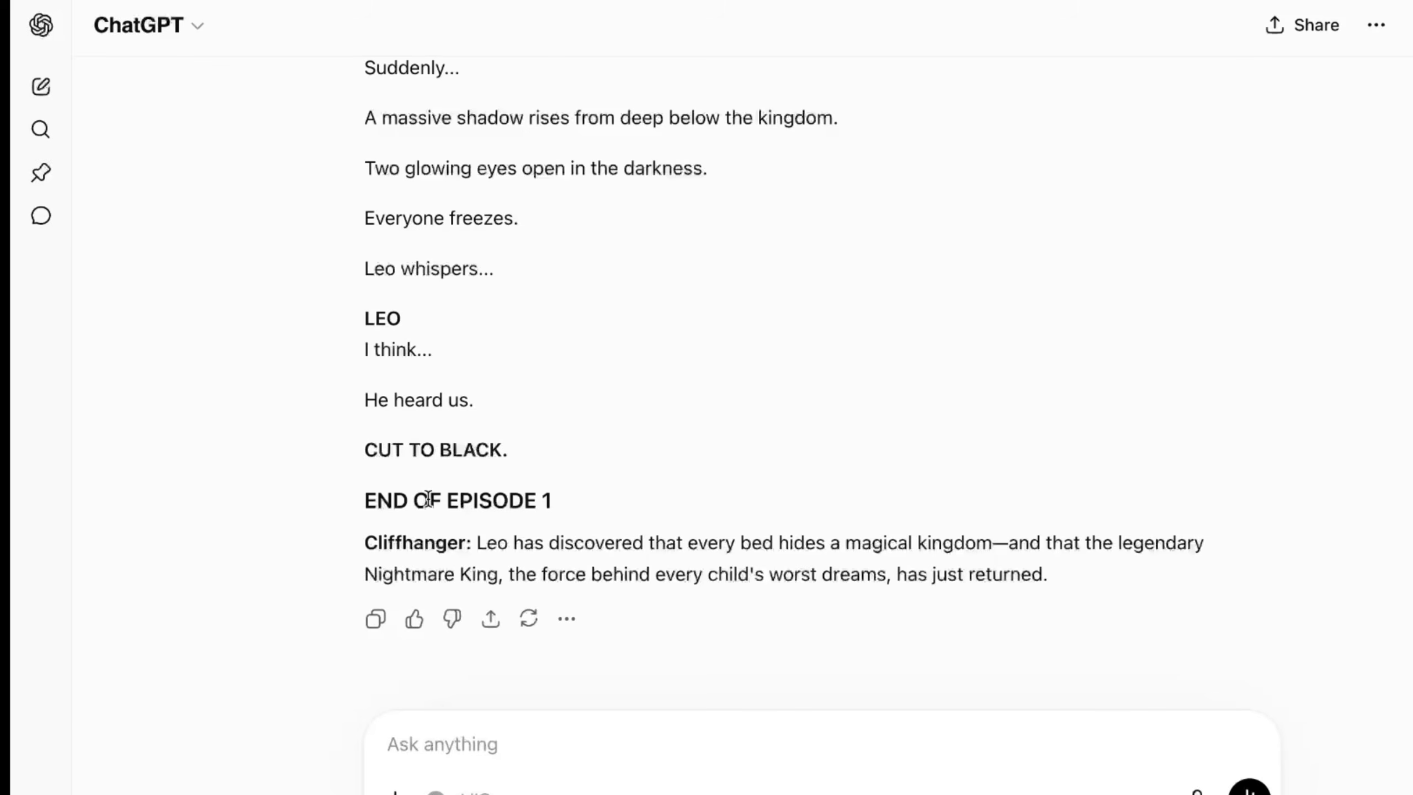
scroll(589, 376, "up", 10)
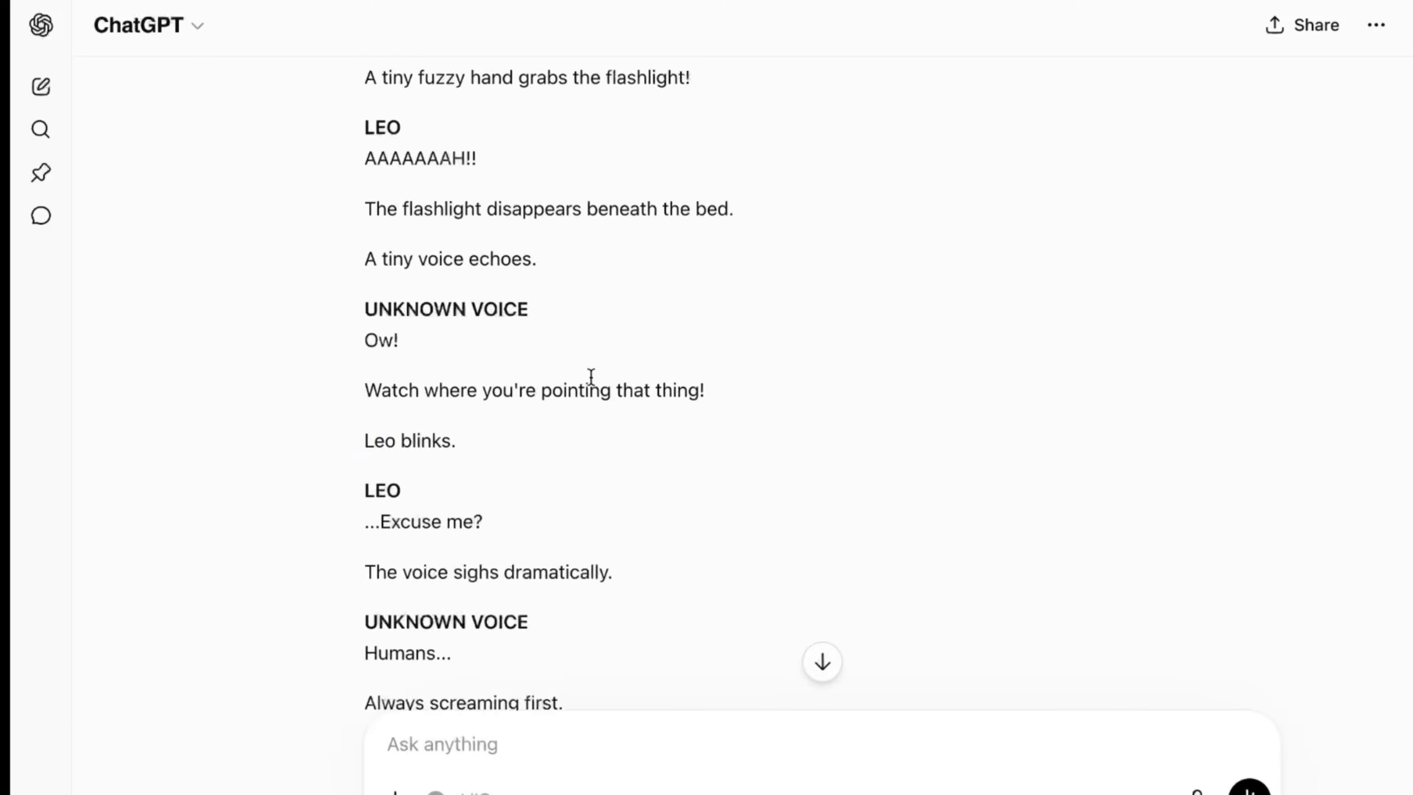
scroll(591, 376, "up", 15)
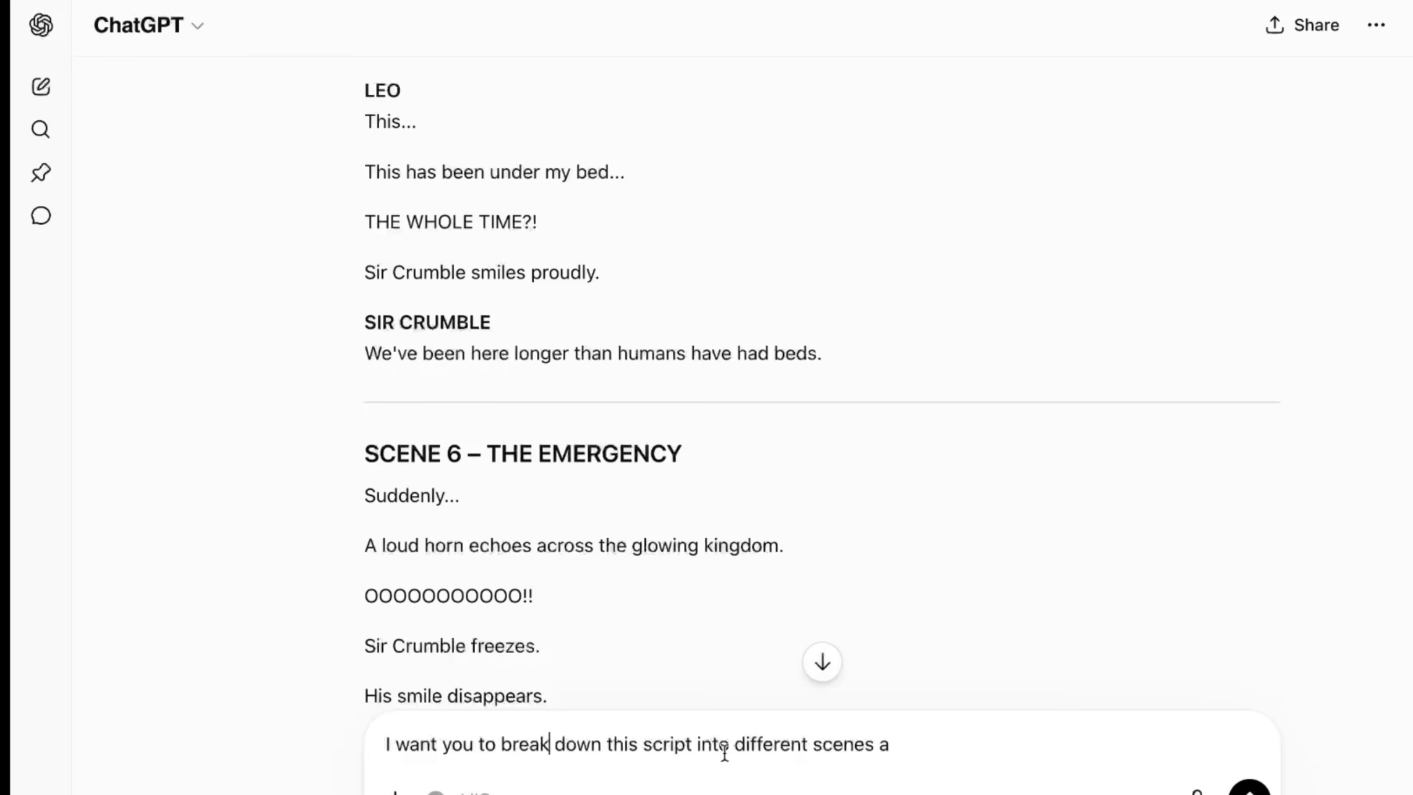
- Complete the scene-breakdown request with "and give me 3d pixar style image prompt for each scene....."
left_click(922, 746)
type("nd give me 3")
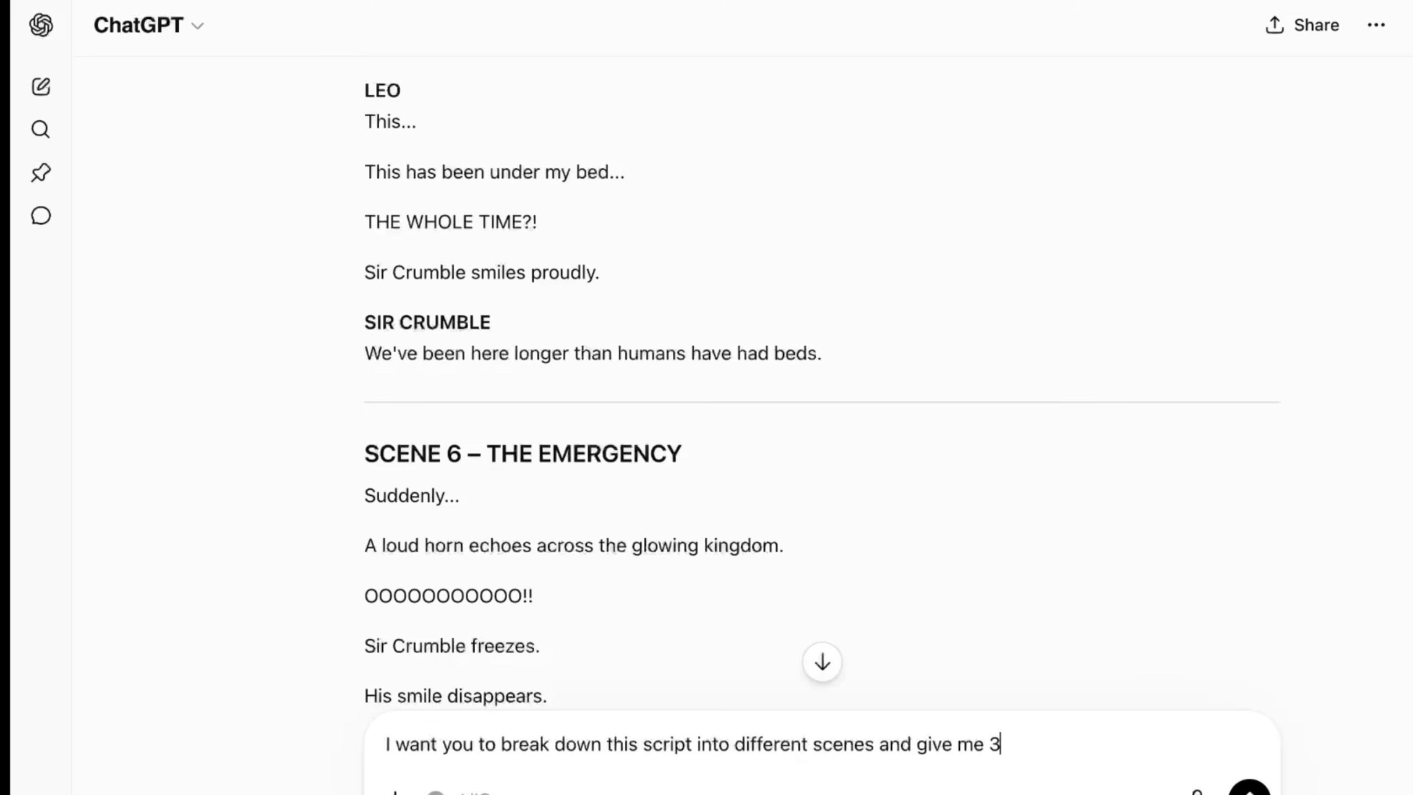
type("d pixar style image")
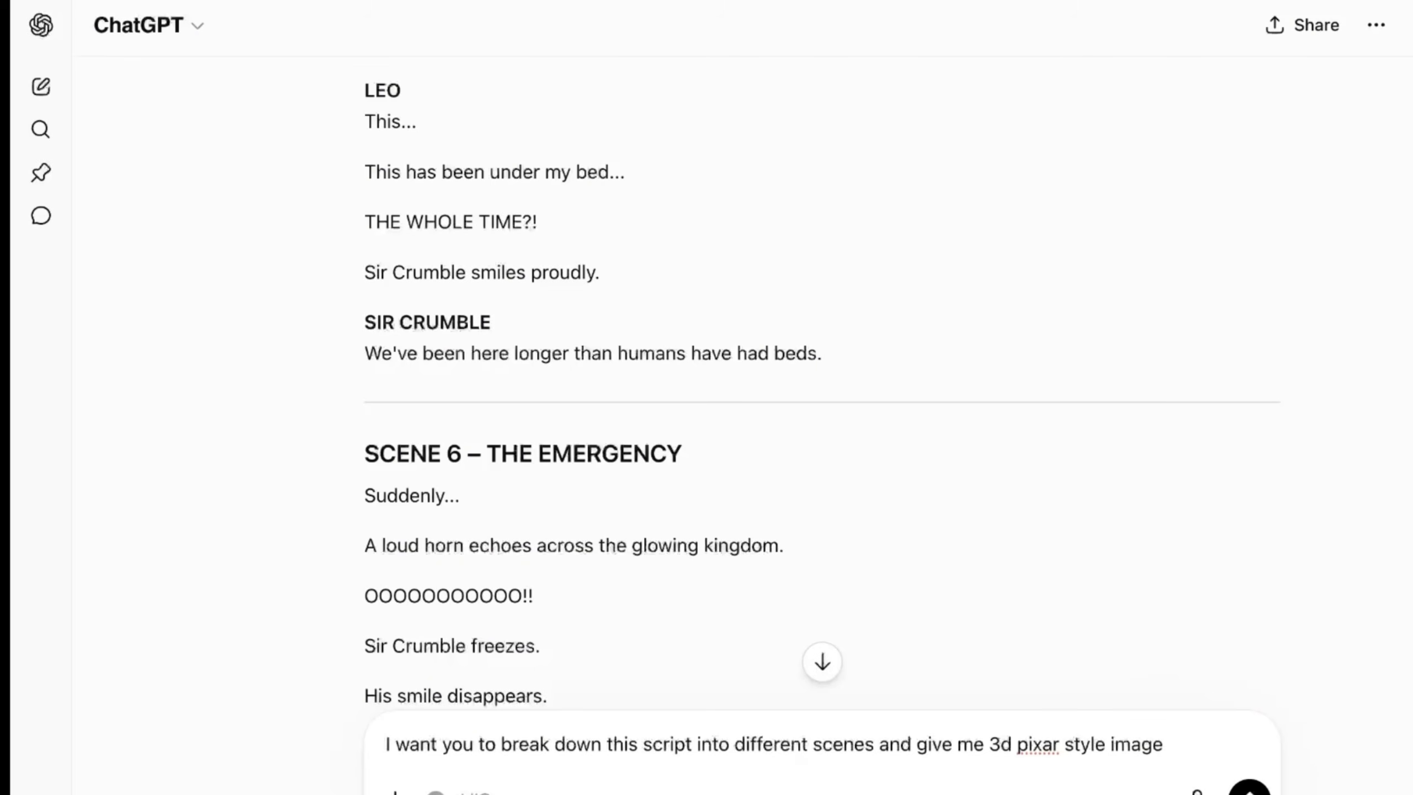
type(" r prompt for ea")
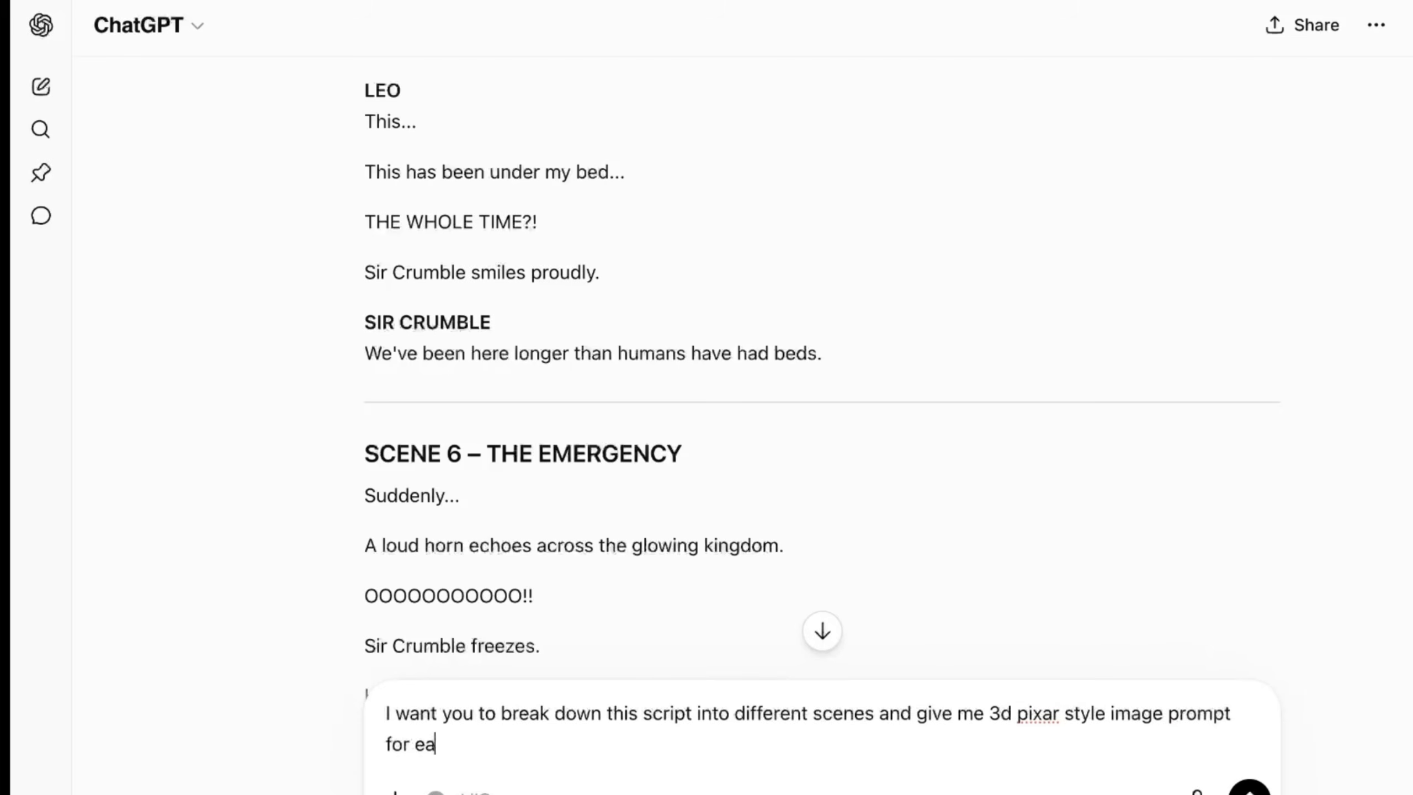
type("ch scene.....")
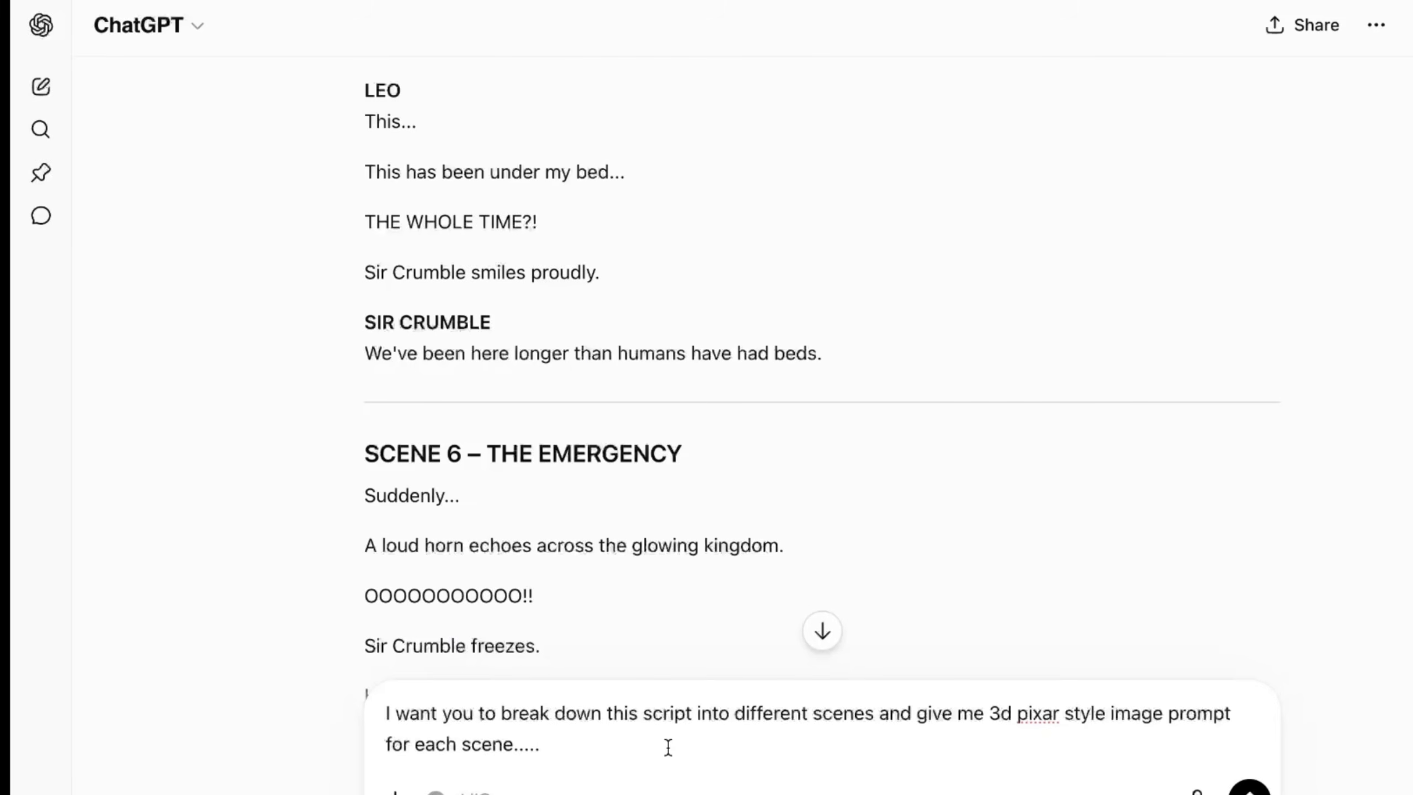
- Add "for the prompts, make sure to include the character features in each of the prompts." to the request and send it
type("for the prompts, make")
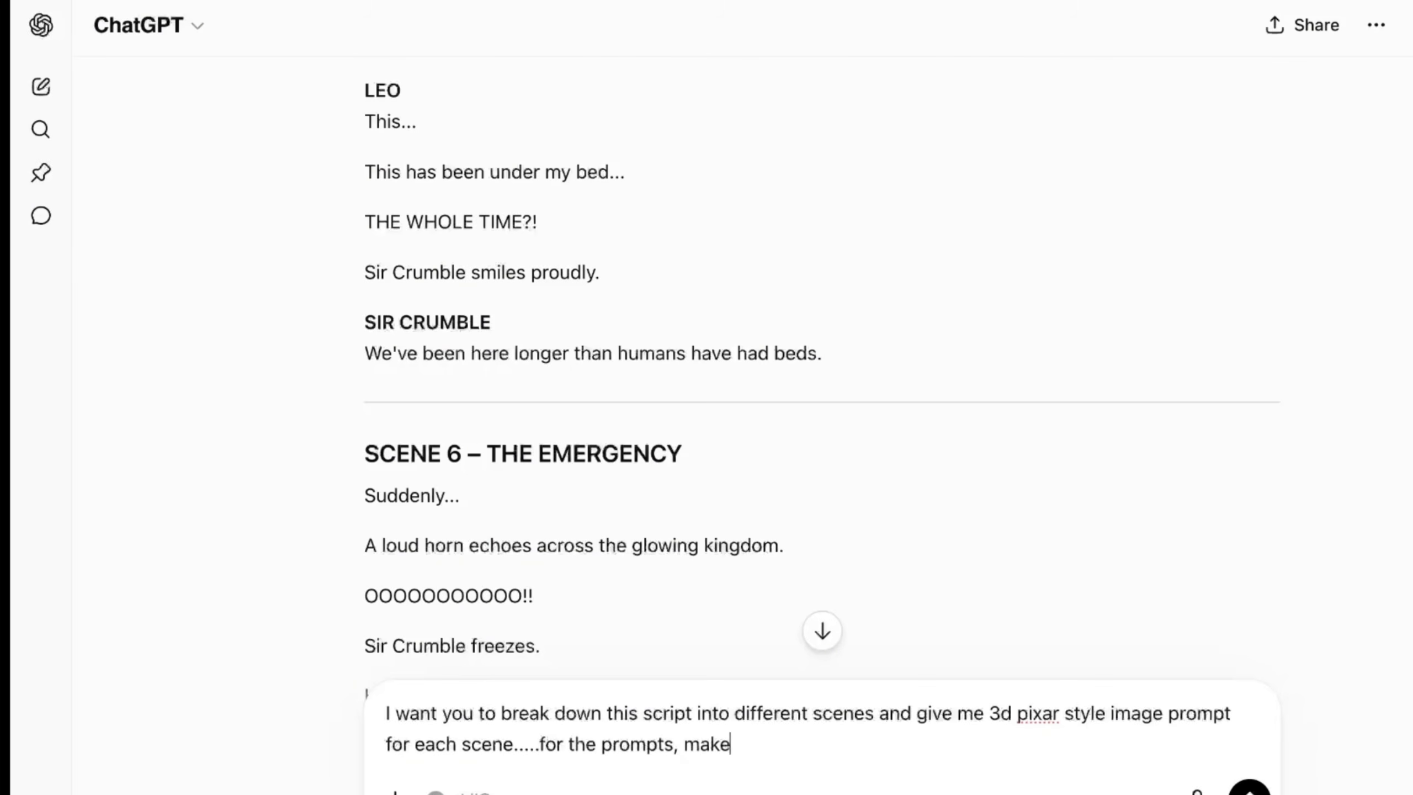
type(" sure to include")
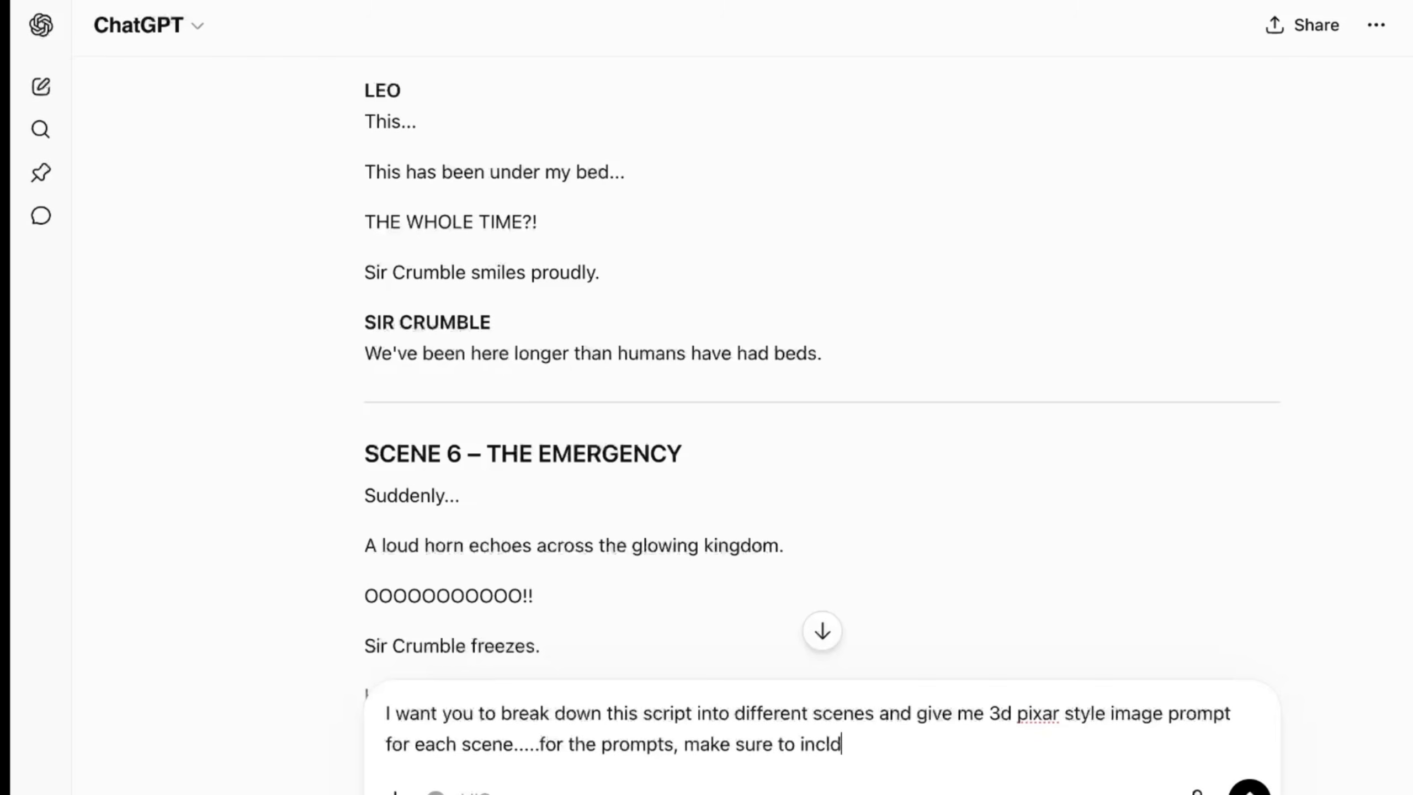
type(" the chara")
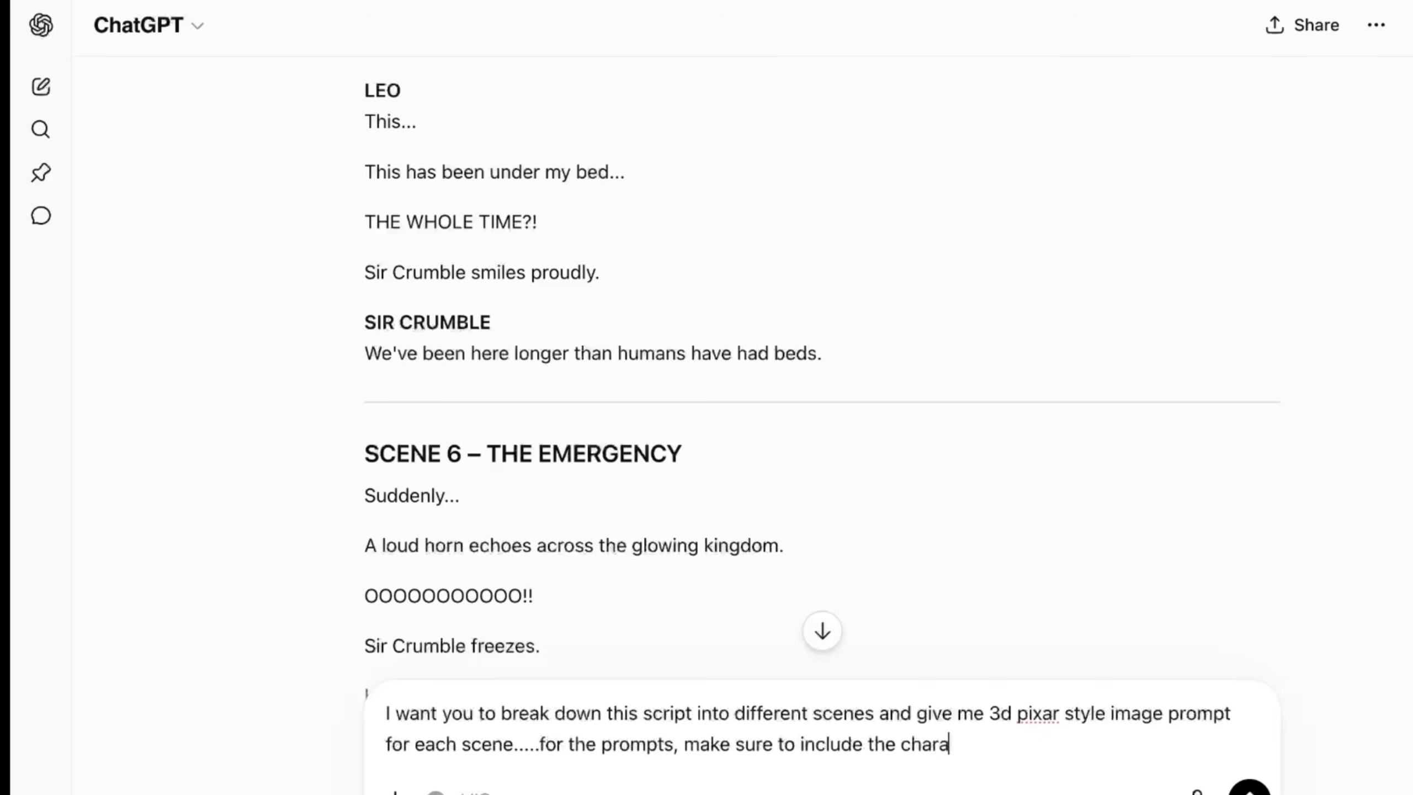
type("cter features")
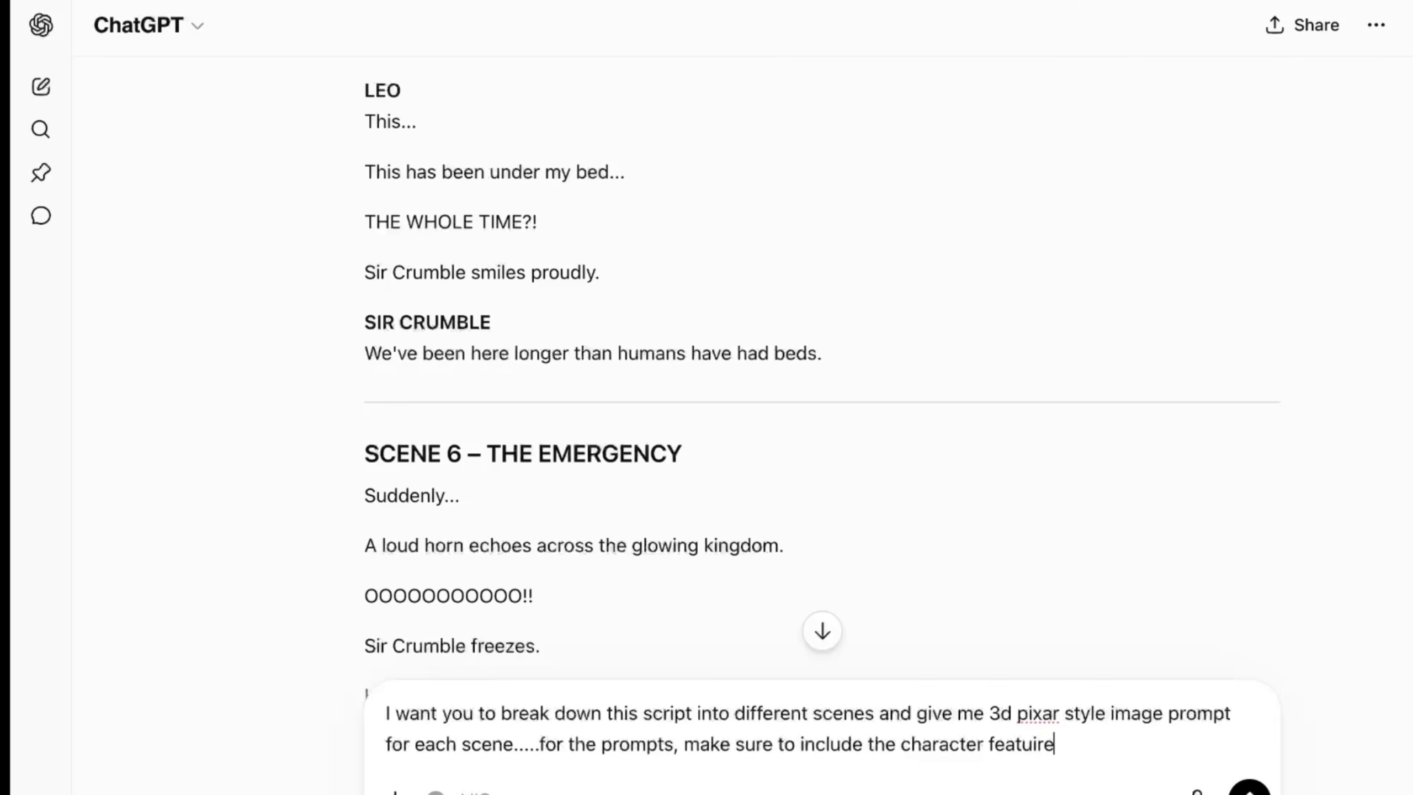
key("BackSpace")
key("BackSpace")
key("BackSpace")
type("res in each of the prompts.")
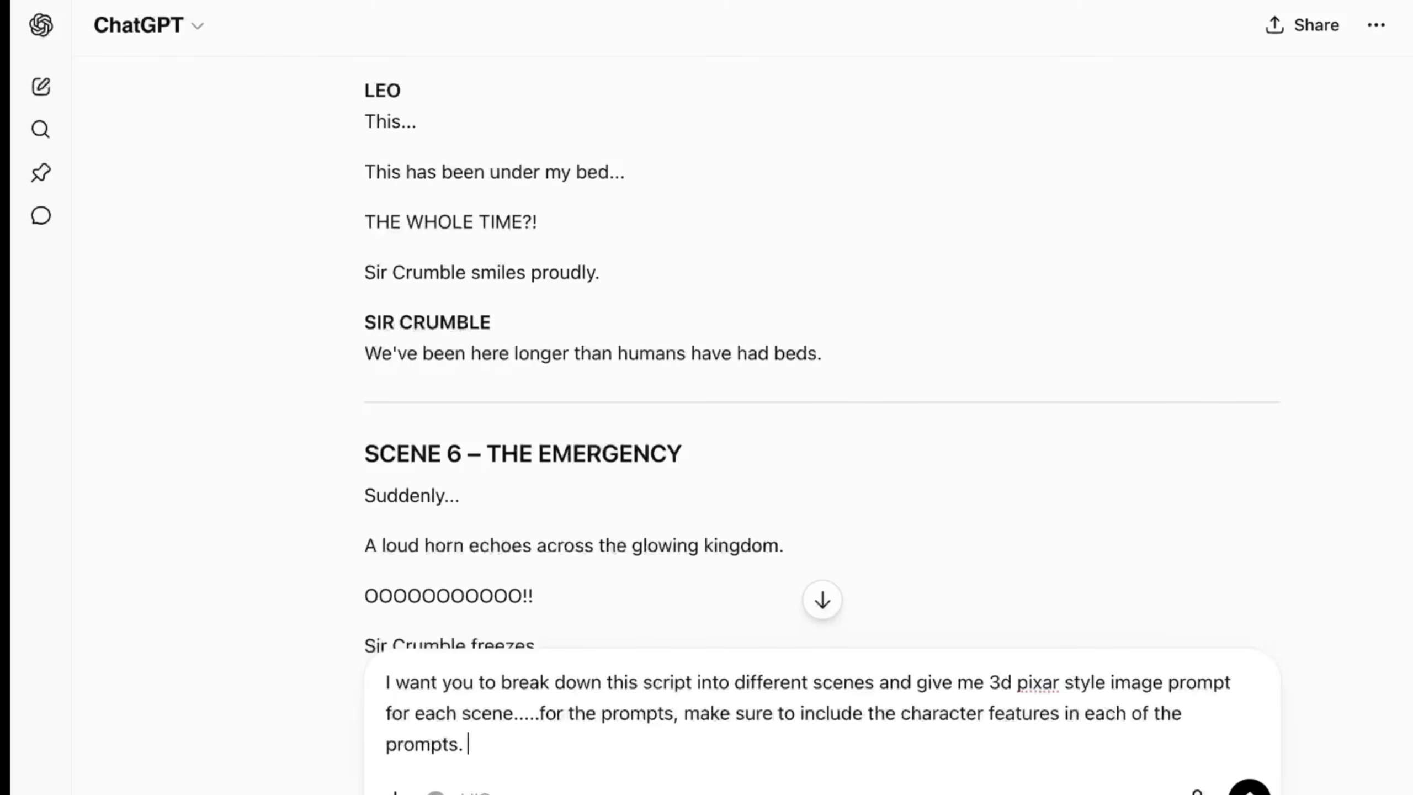
key("Return")
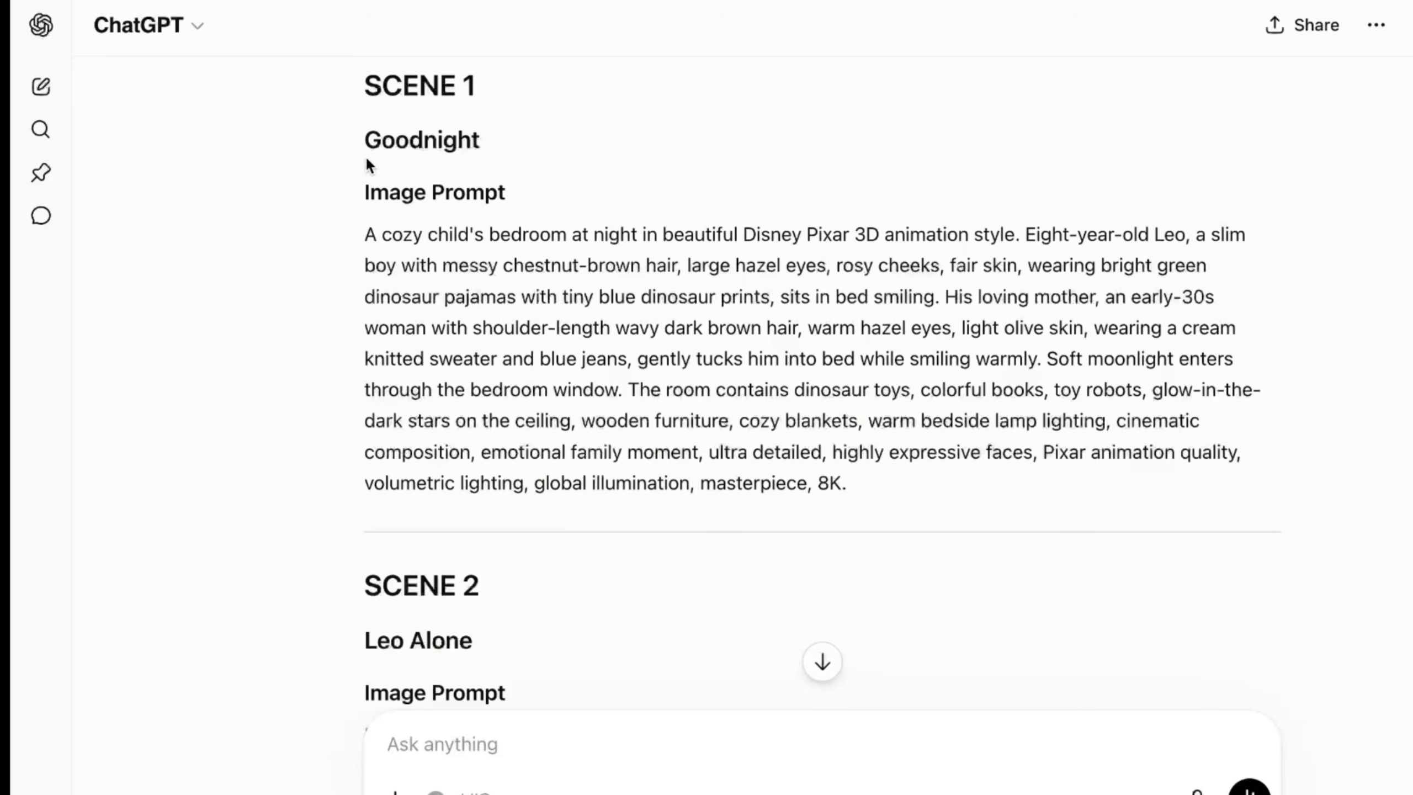
- Review the Scene 1 image prompt against the original Scene 1 script and the character descriptions for Mom and Sir Crumble
left_click_drag(346, 188, 969, 490)
left_click(970, 488)
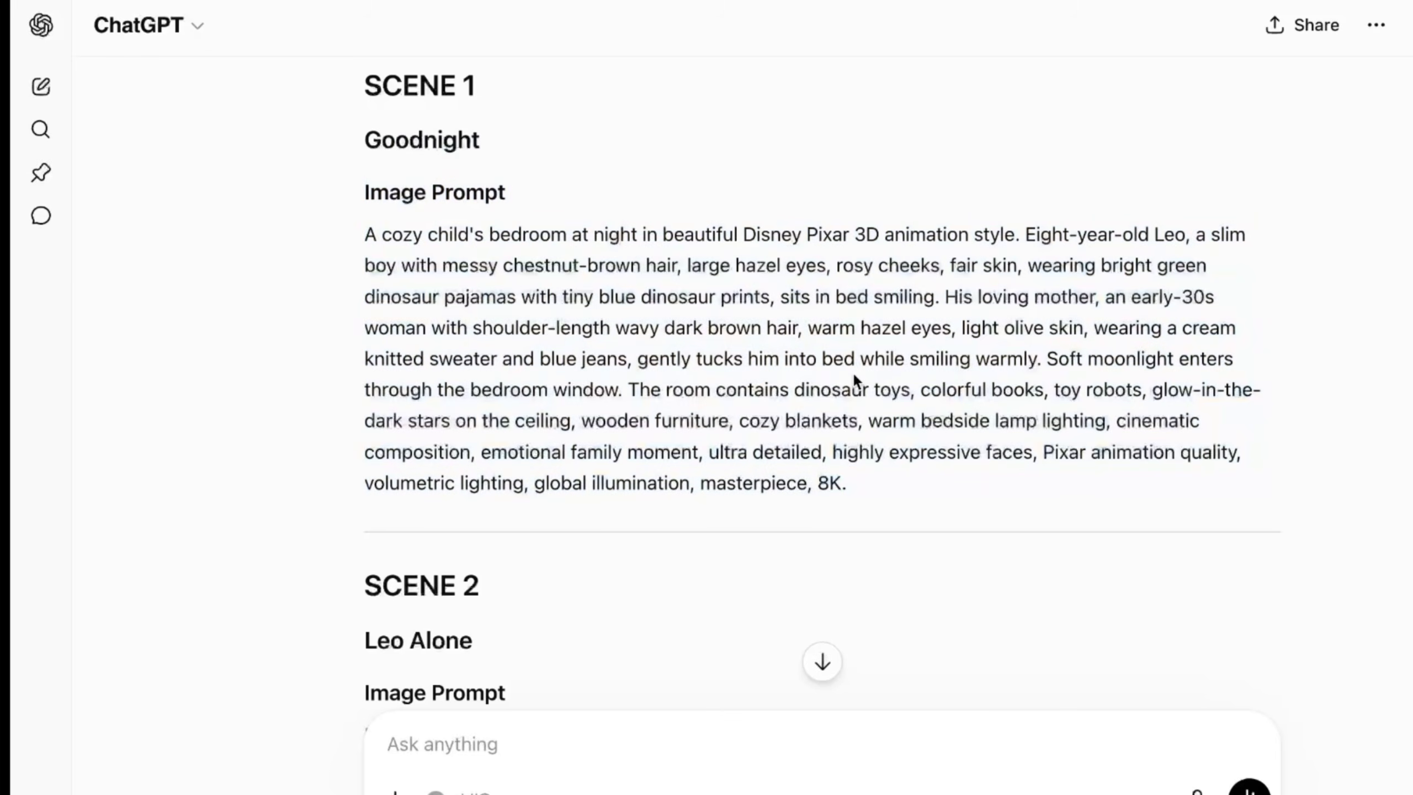
scroll(852, 371, "up", 10)
scroll(855, 377, "up", 20)
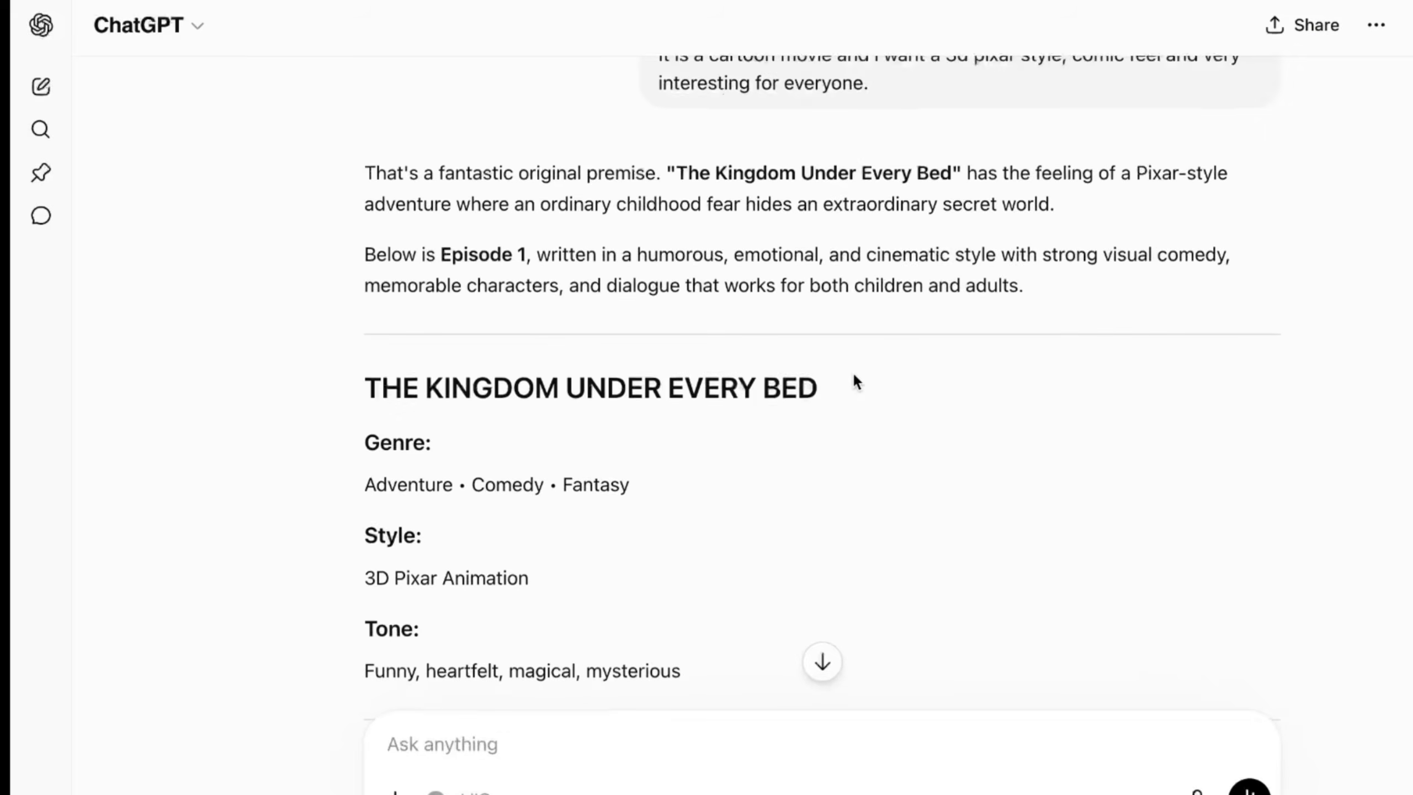
scroll(697, 287, "down", 1)
scroll(697, 290, "up", 3)
scroll(701, 259, "up", 1)
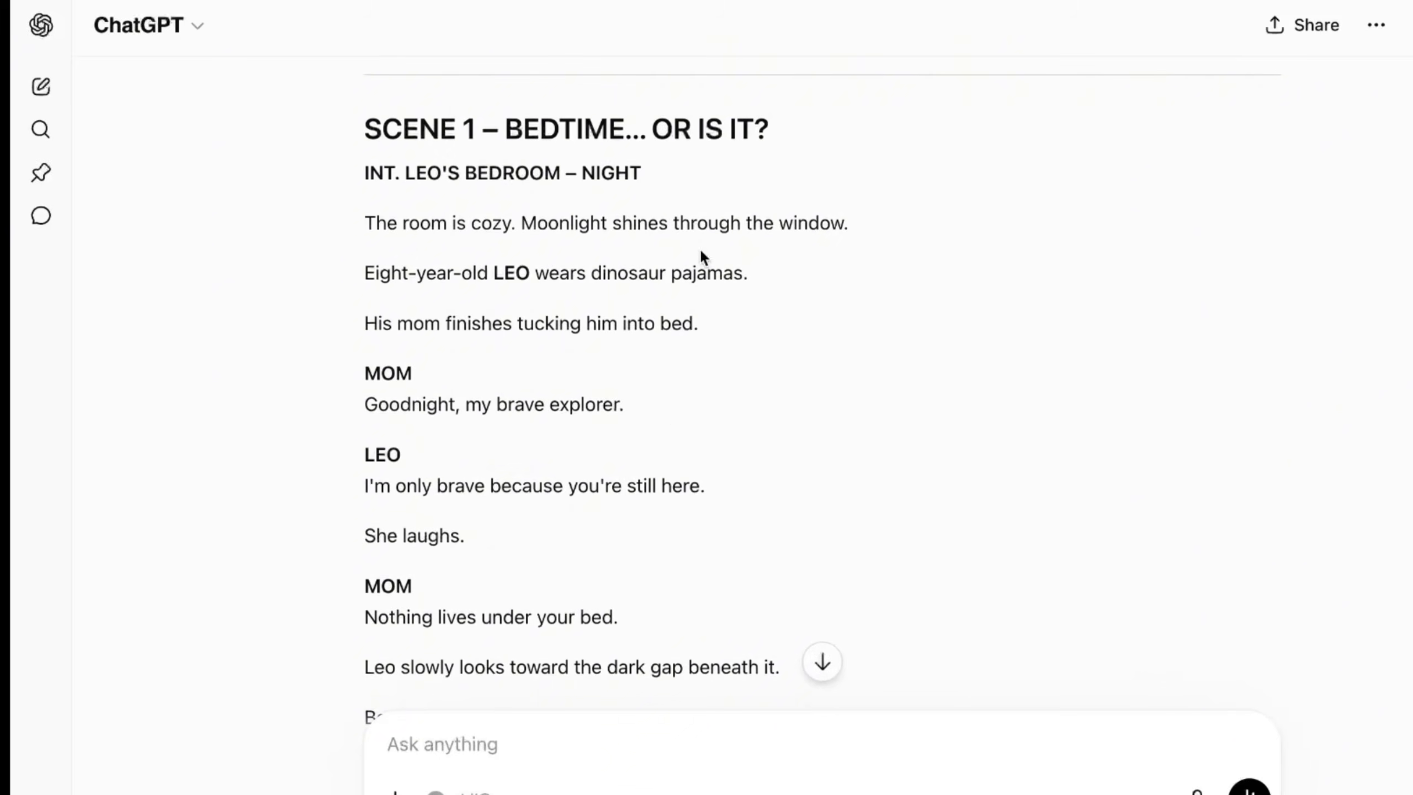
scroll(657, 340, "down", 5)
scroll(657, 340, "down", 20)
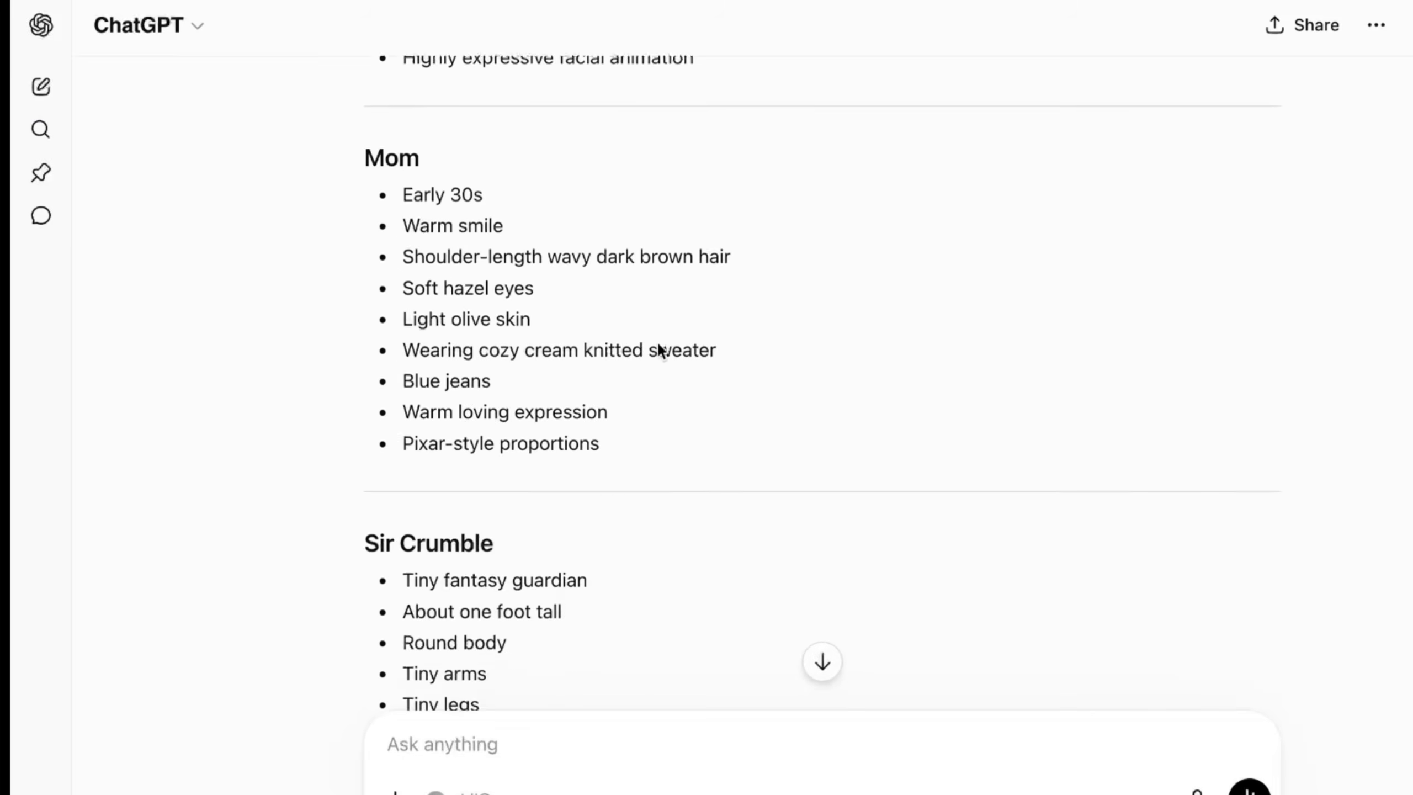
scroll(657, 340, "up", 15)
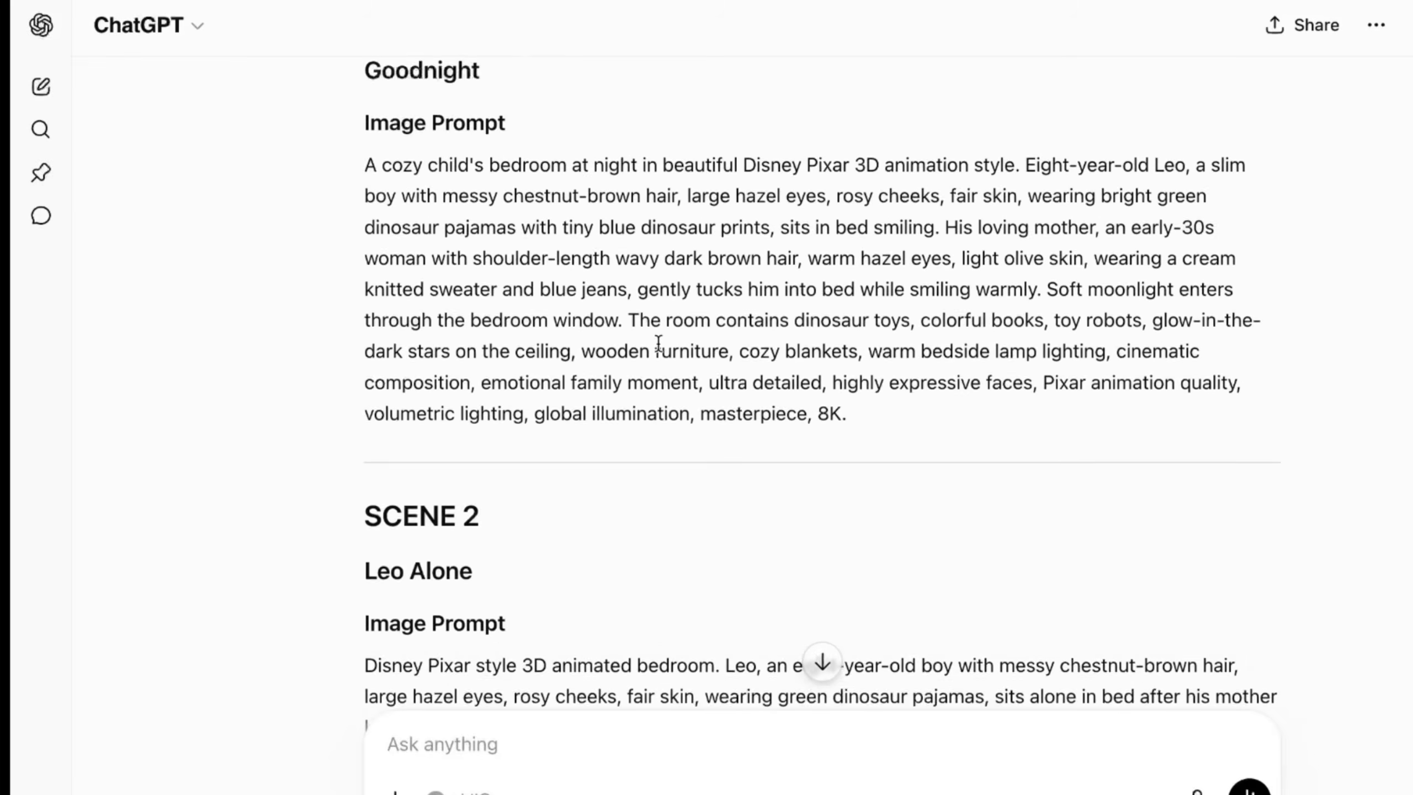
- Copy the full Scene 1 "Goodnight" image prompt, from "A cozy child's bedroom" to "masterpiece, 8K."
scroll(370, 198, "up", 2)
left_click_drag(347, 265, 849, 513)
right_click(695, 402)
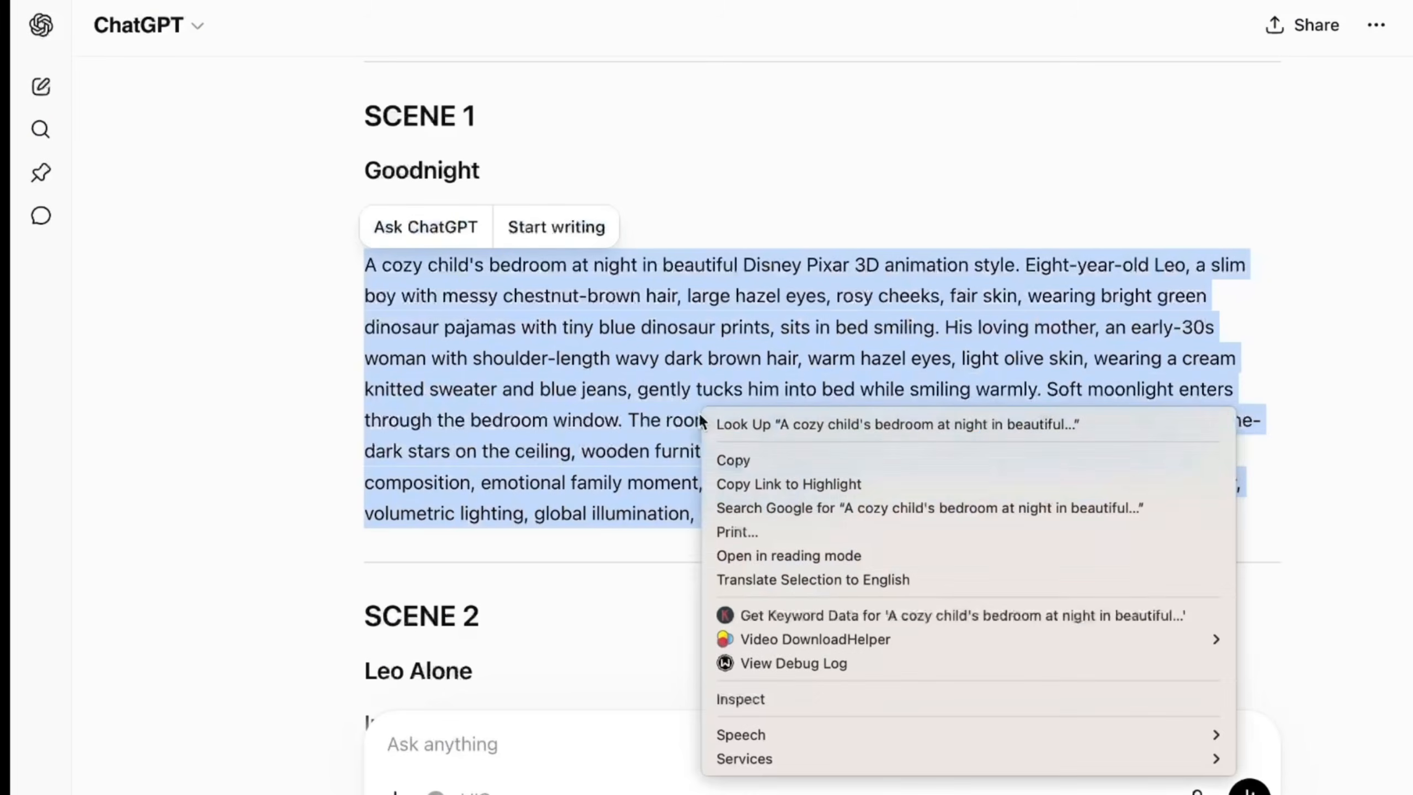
left_click(724, 459)
left_click(1161, 556)
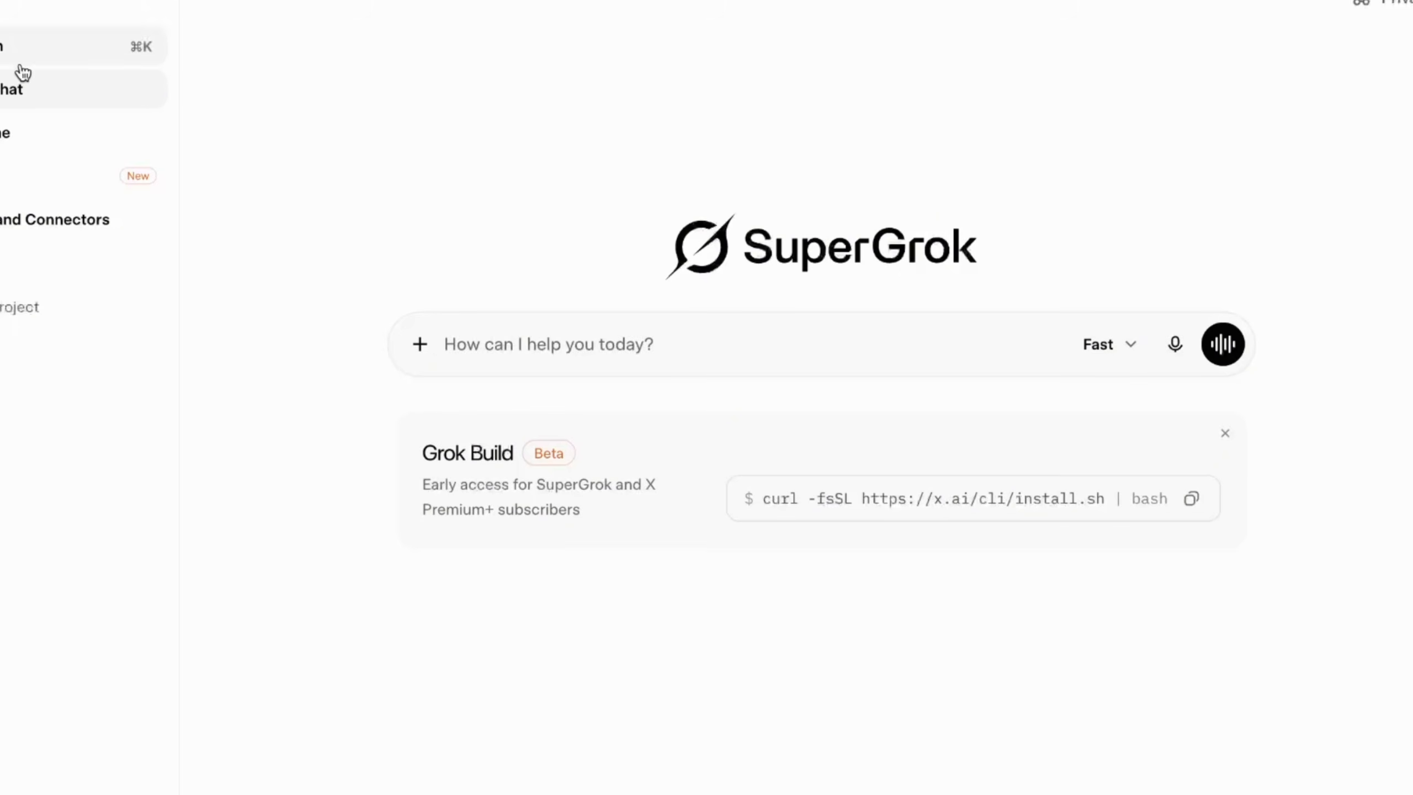
- In Grok's Imagine, generate 16:9 images from the copied Scene 1 bedroom prompt
left_click(6, 138)
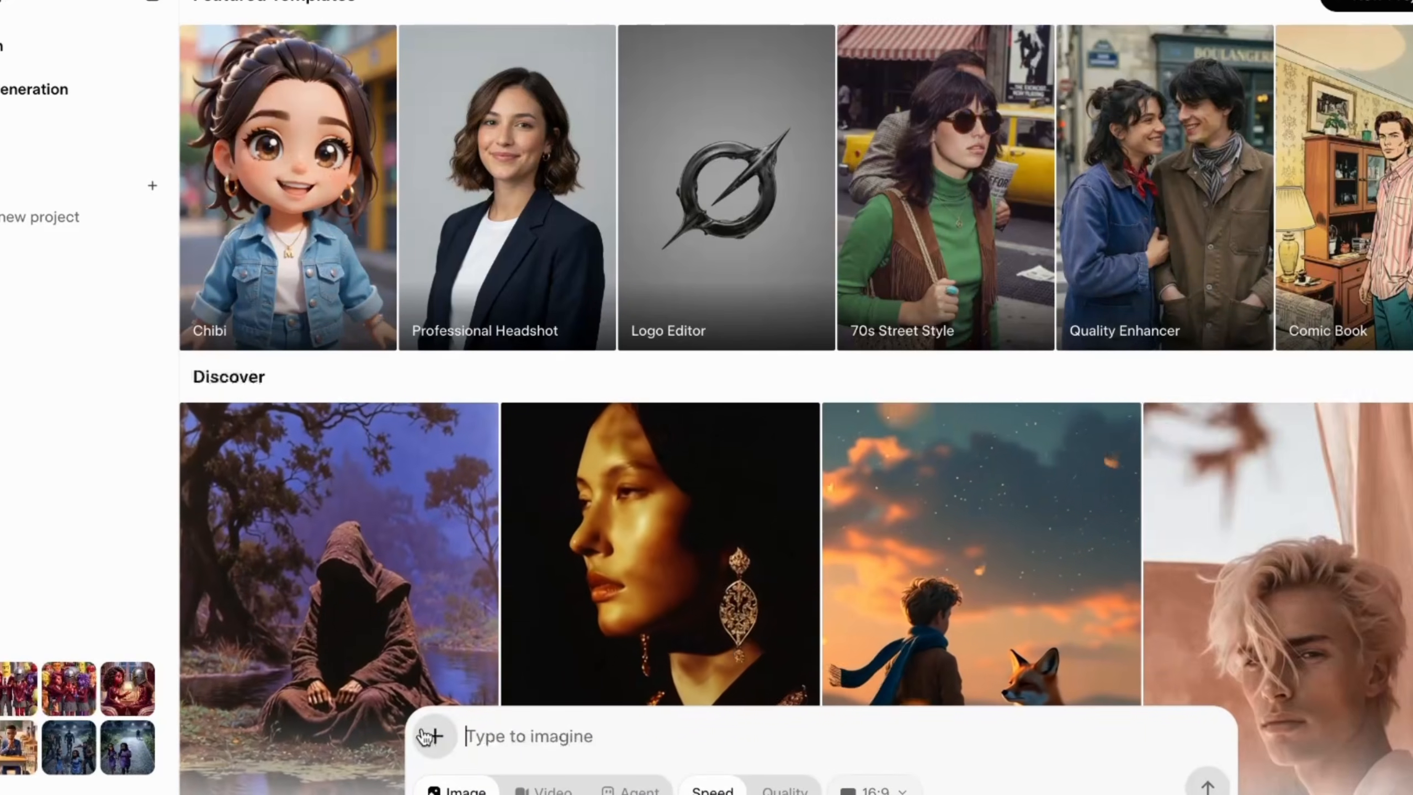
left_click(514, 736)
key("ctrl+v")
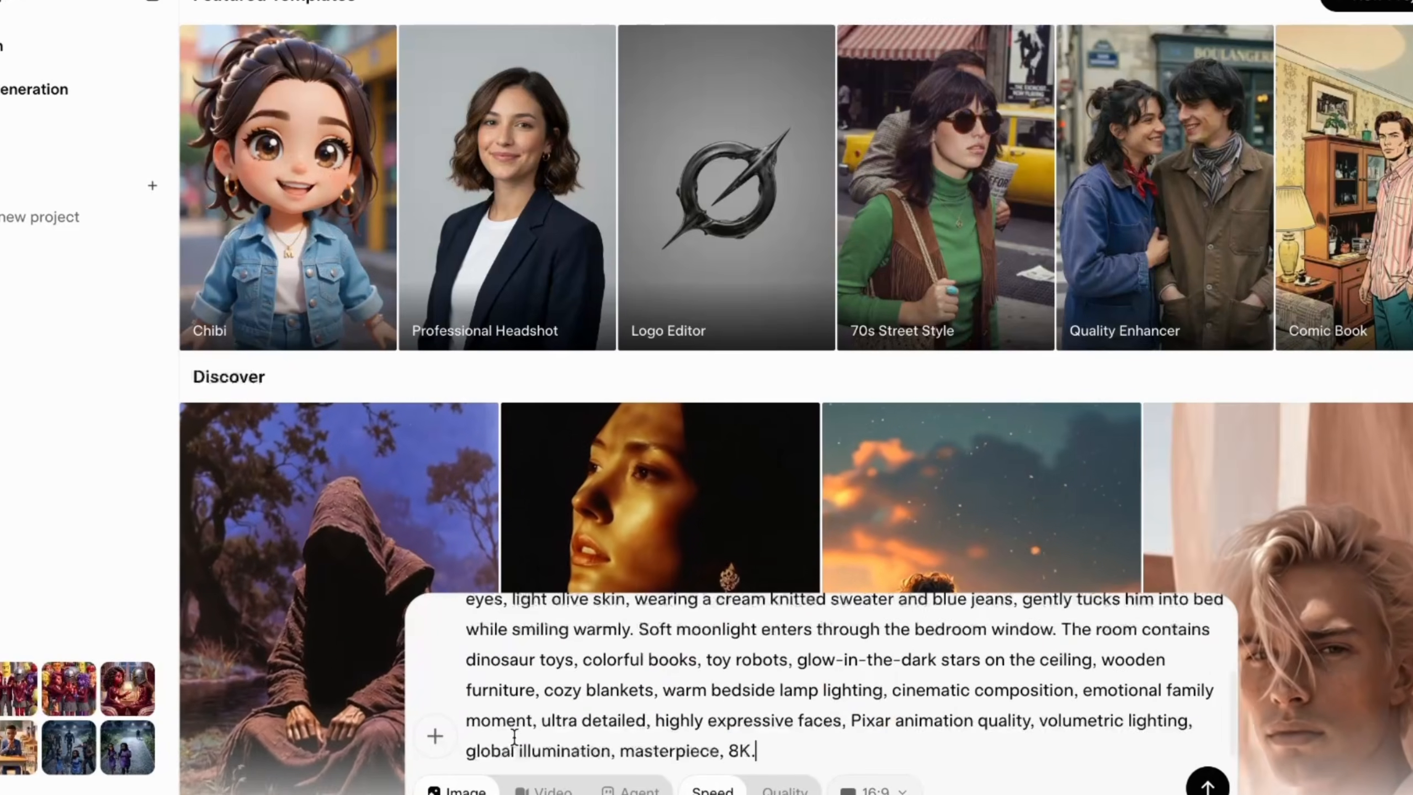
scroll(580, 657, "up", 5)
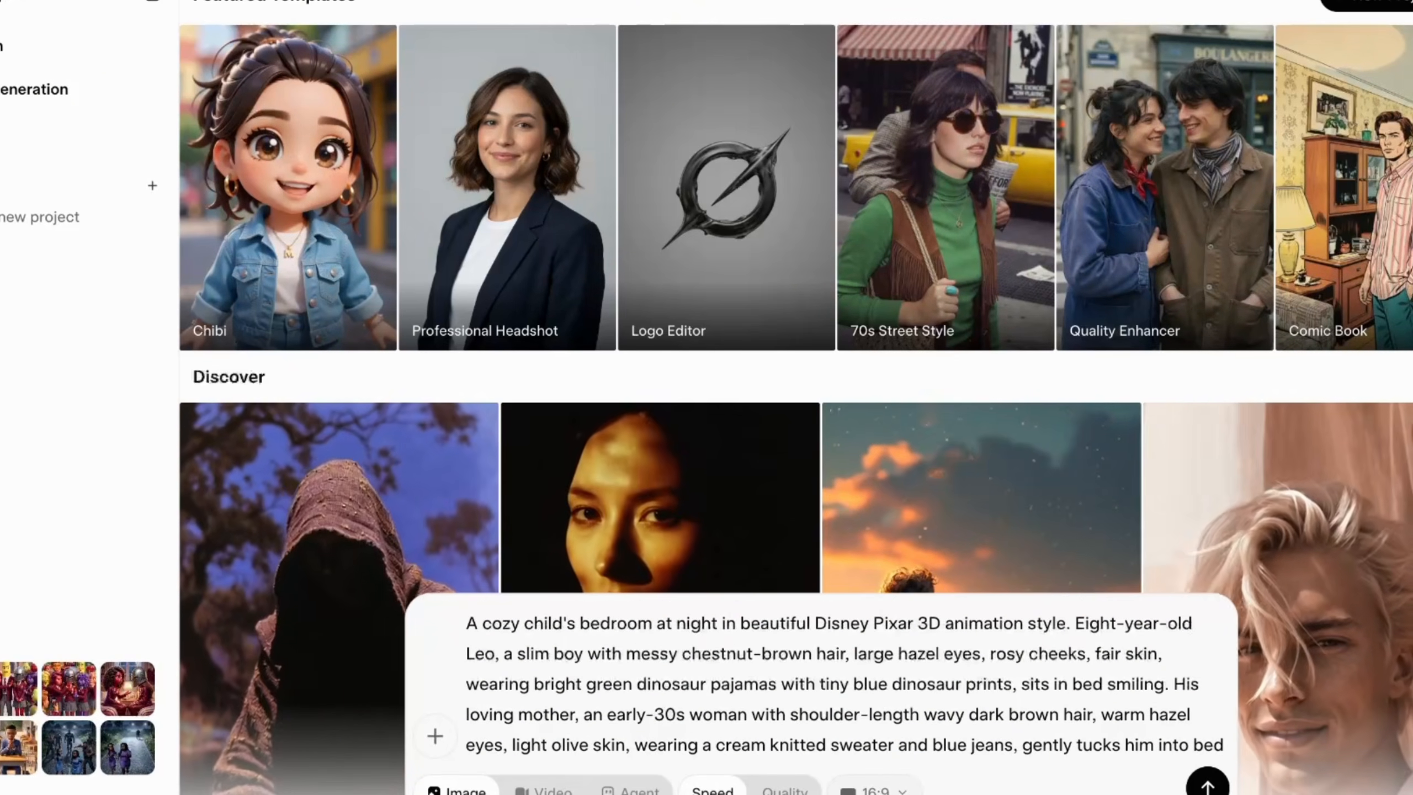
left_click(1206, 779)
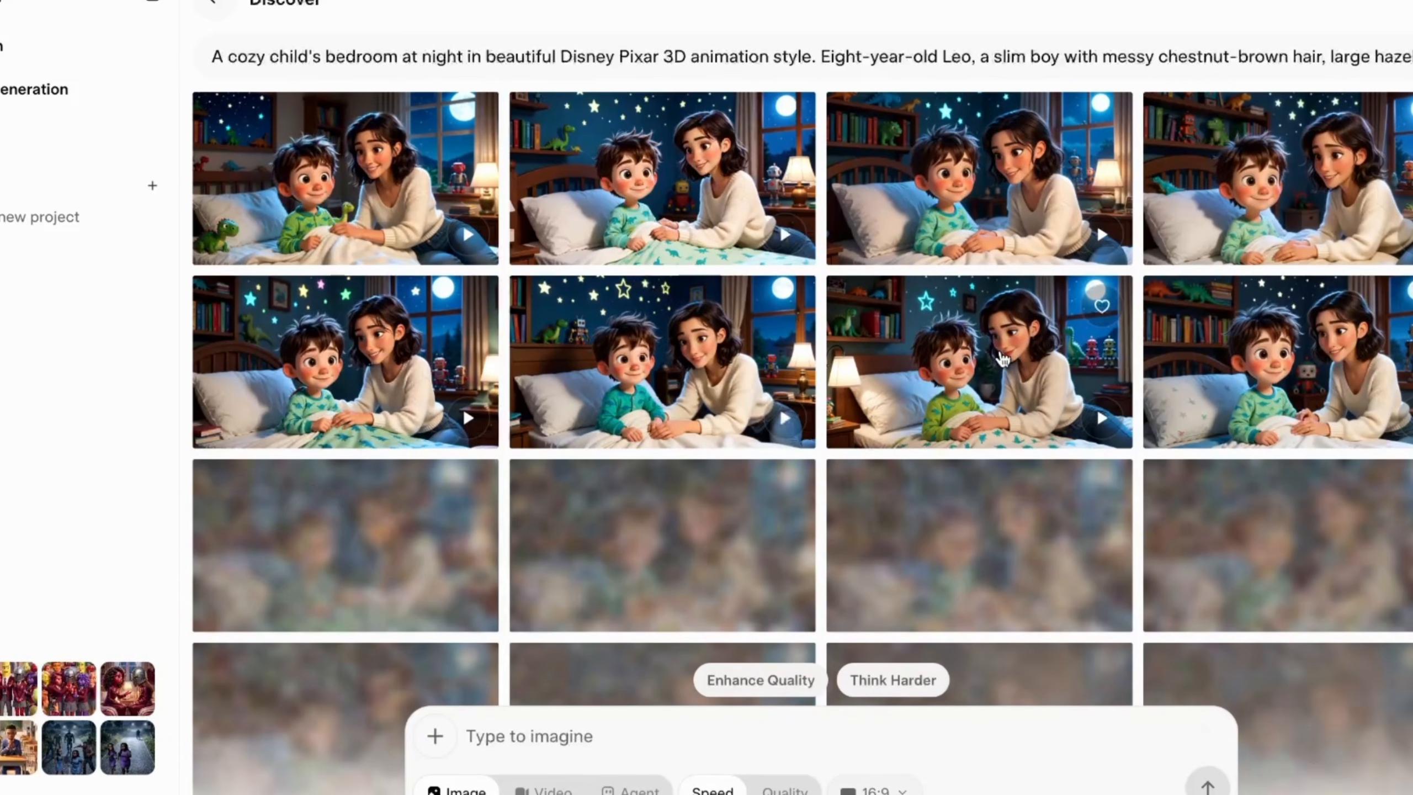
- Browse the generated bedroom images and open one showing the boy in green dinosaur pajamas beside a plain white pillow
scroll(1002, 359, "down", 3)
scroll(1001, 359, "down", 2)
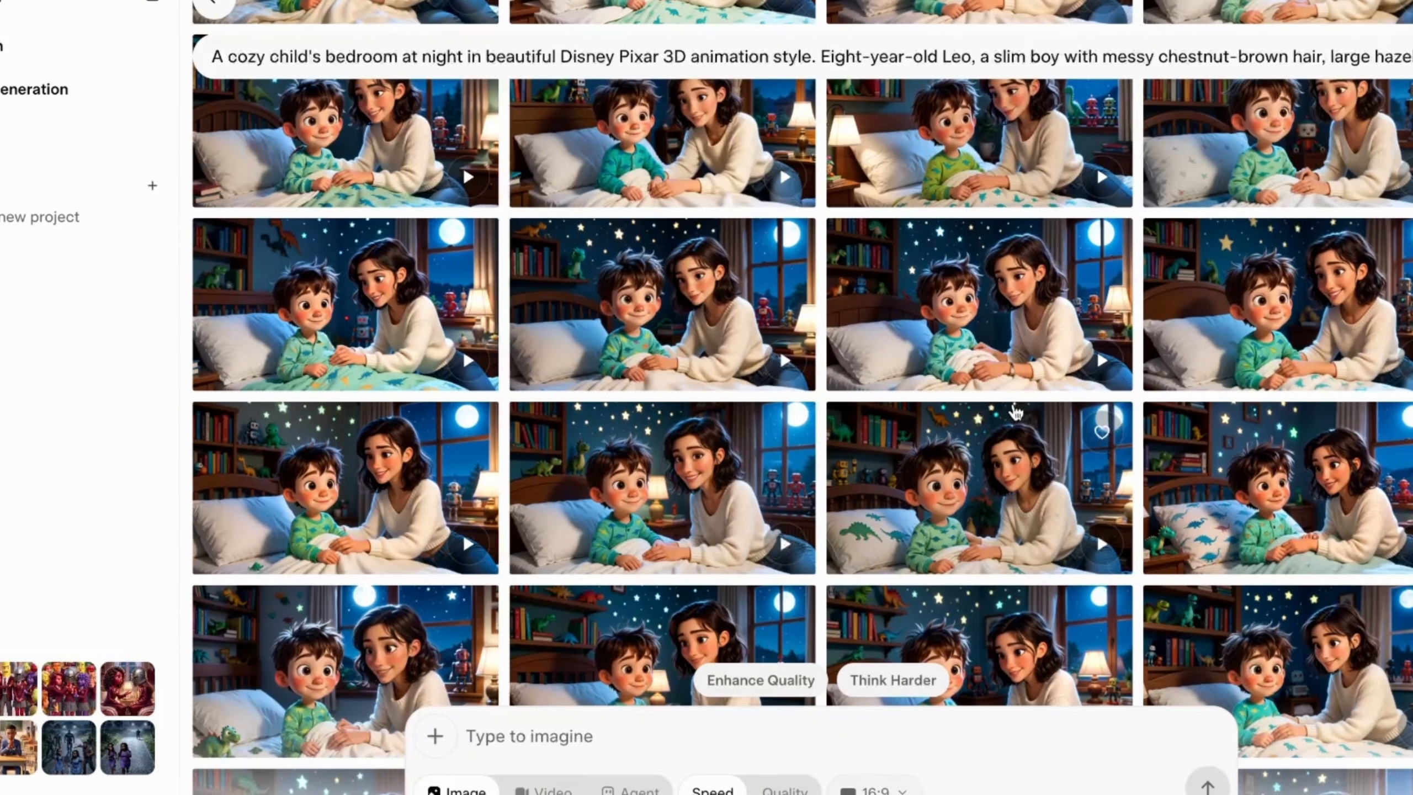
scroll(722, 395, "down", 3)
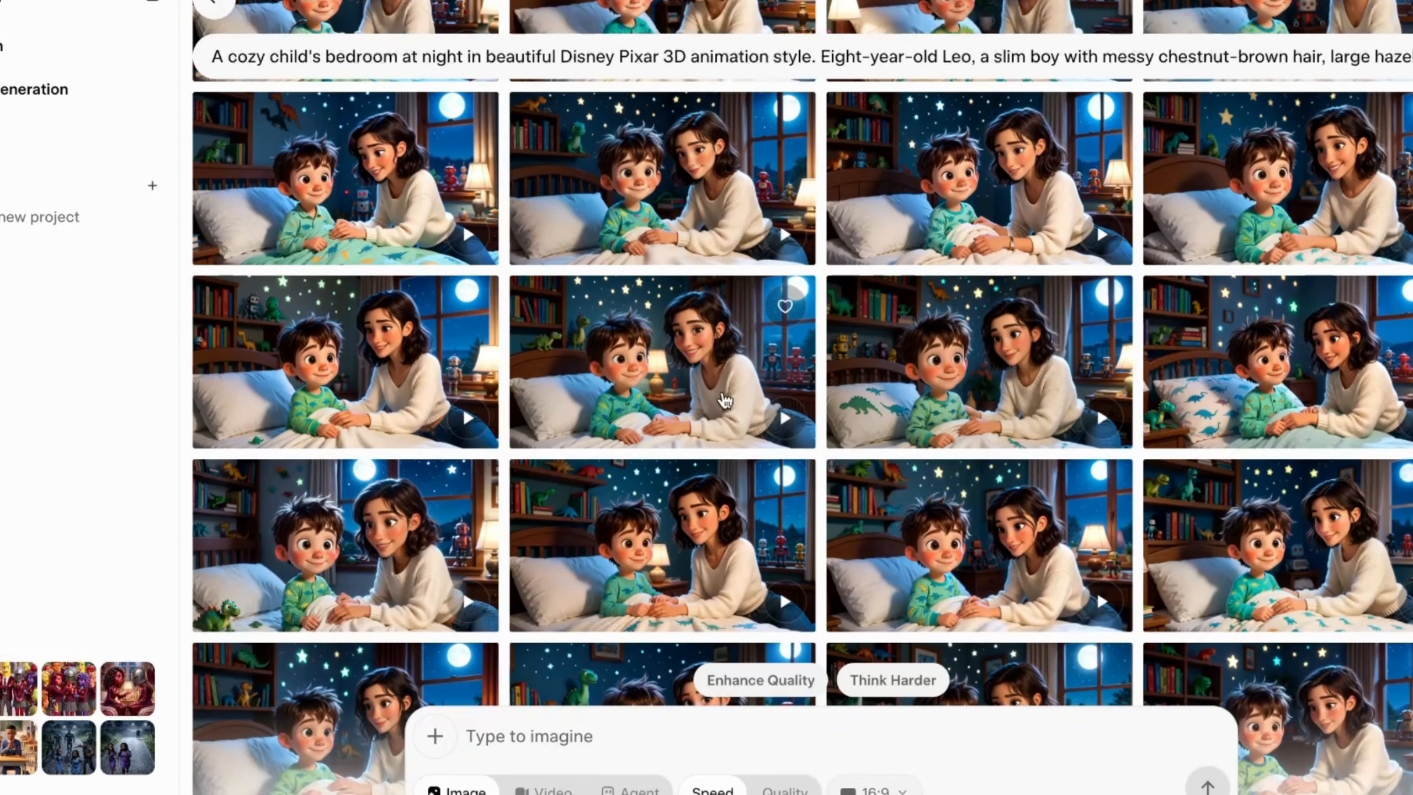
scroll(598, 384, "down", 1)
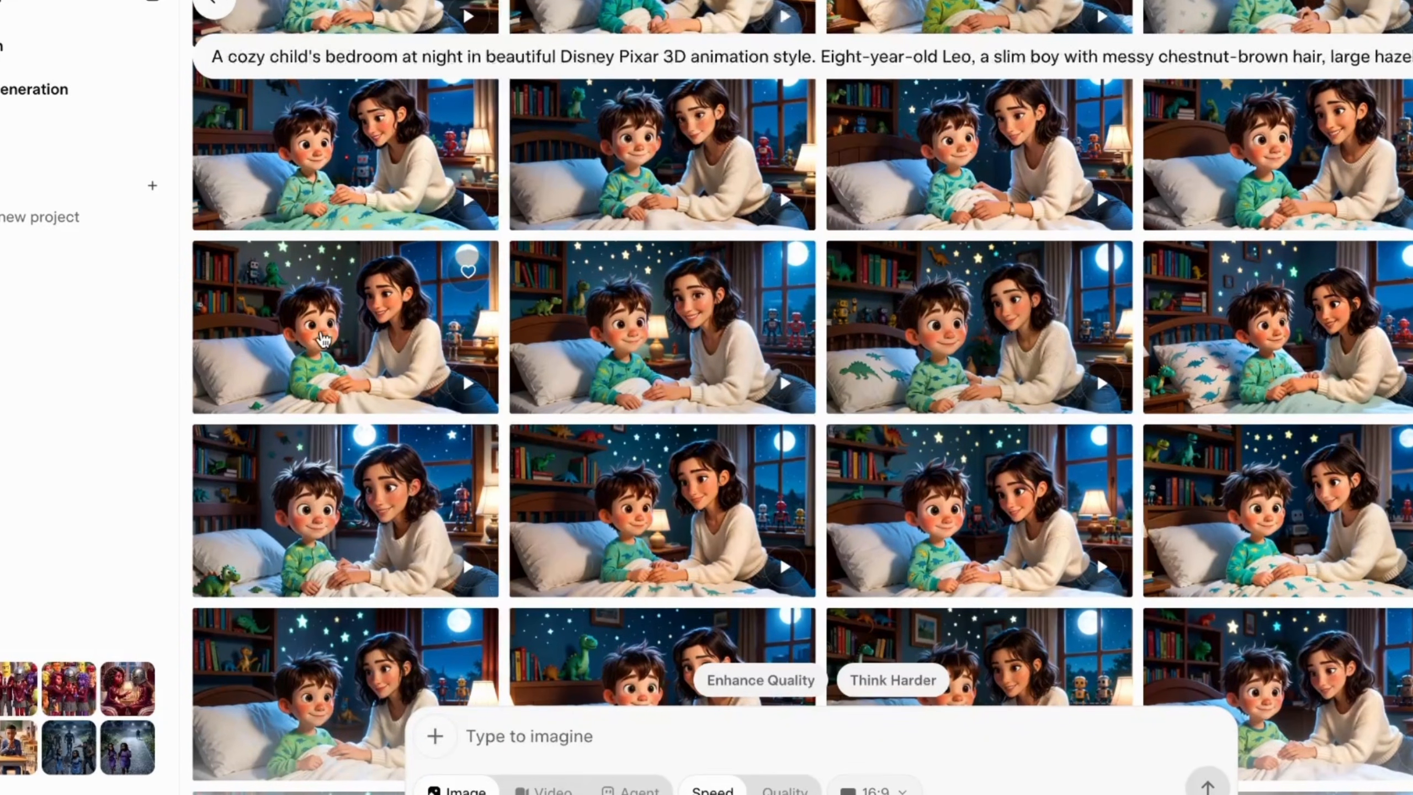
left_click(345, 334)
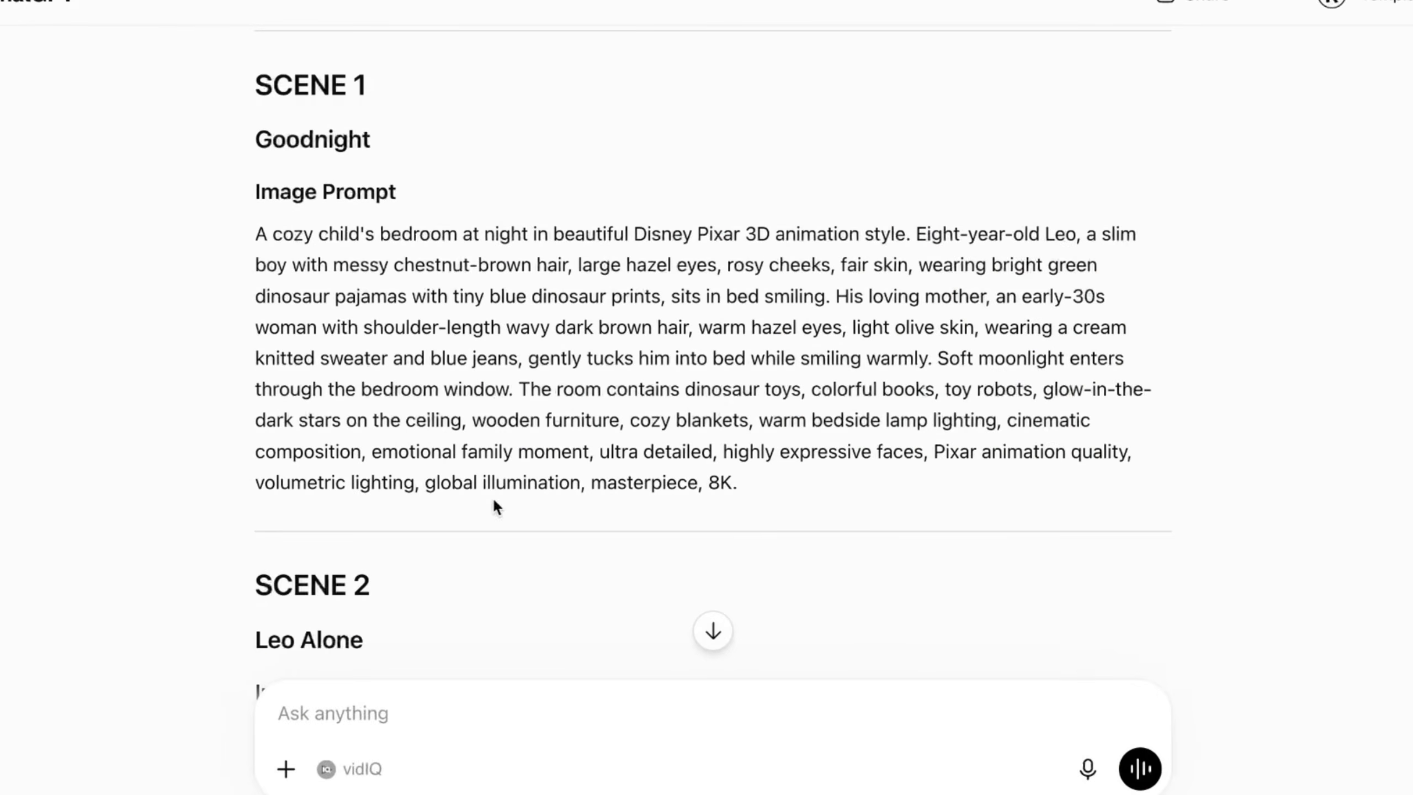
- Switch to ChatGPT and copy the full Scene 2 "Leo Alone" image prompt
scroll(496, 505, "down", 5)
scroll(495, 505, "down", 2)
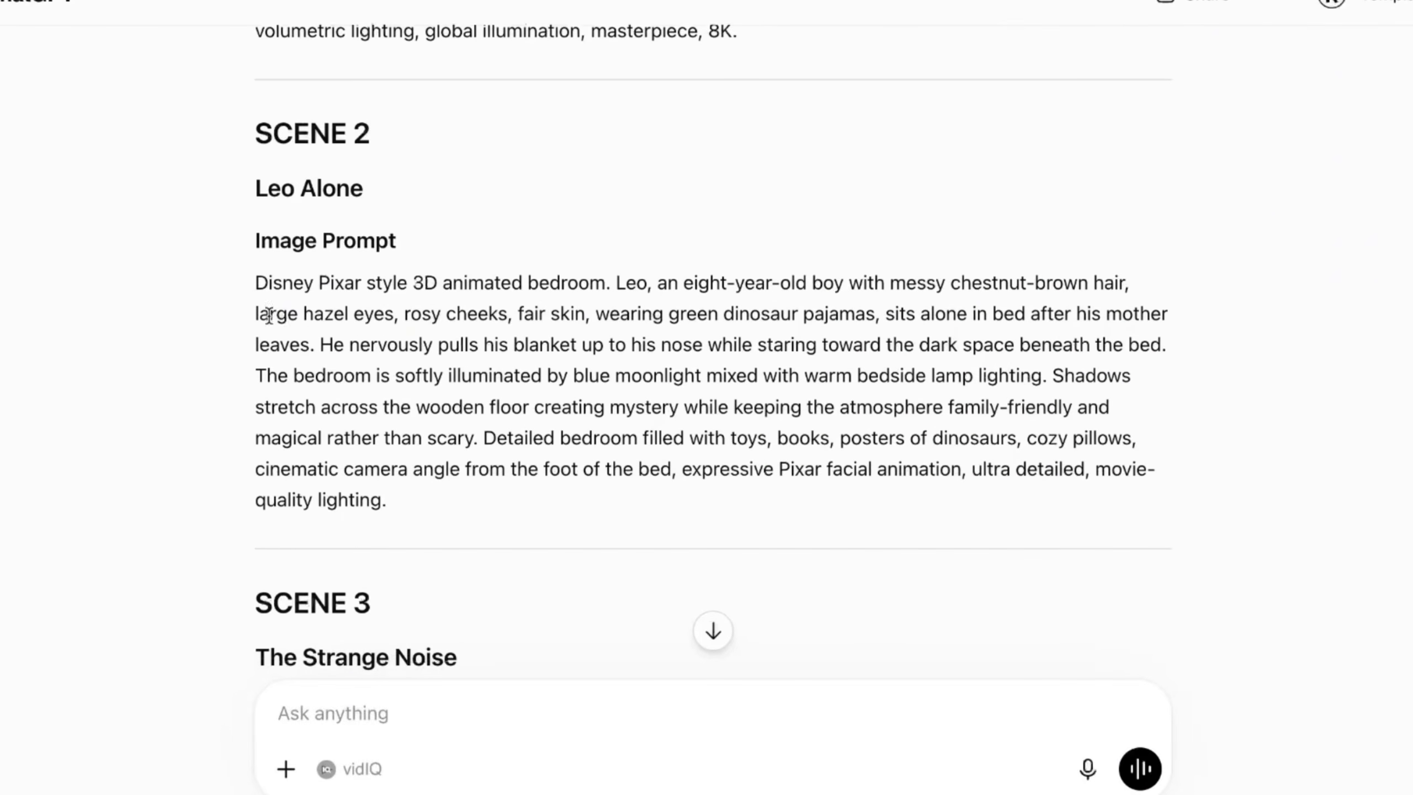
left_click_drag(258, 280, 450, 506)
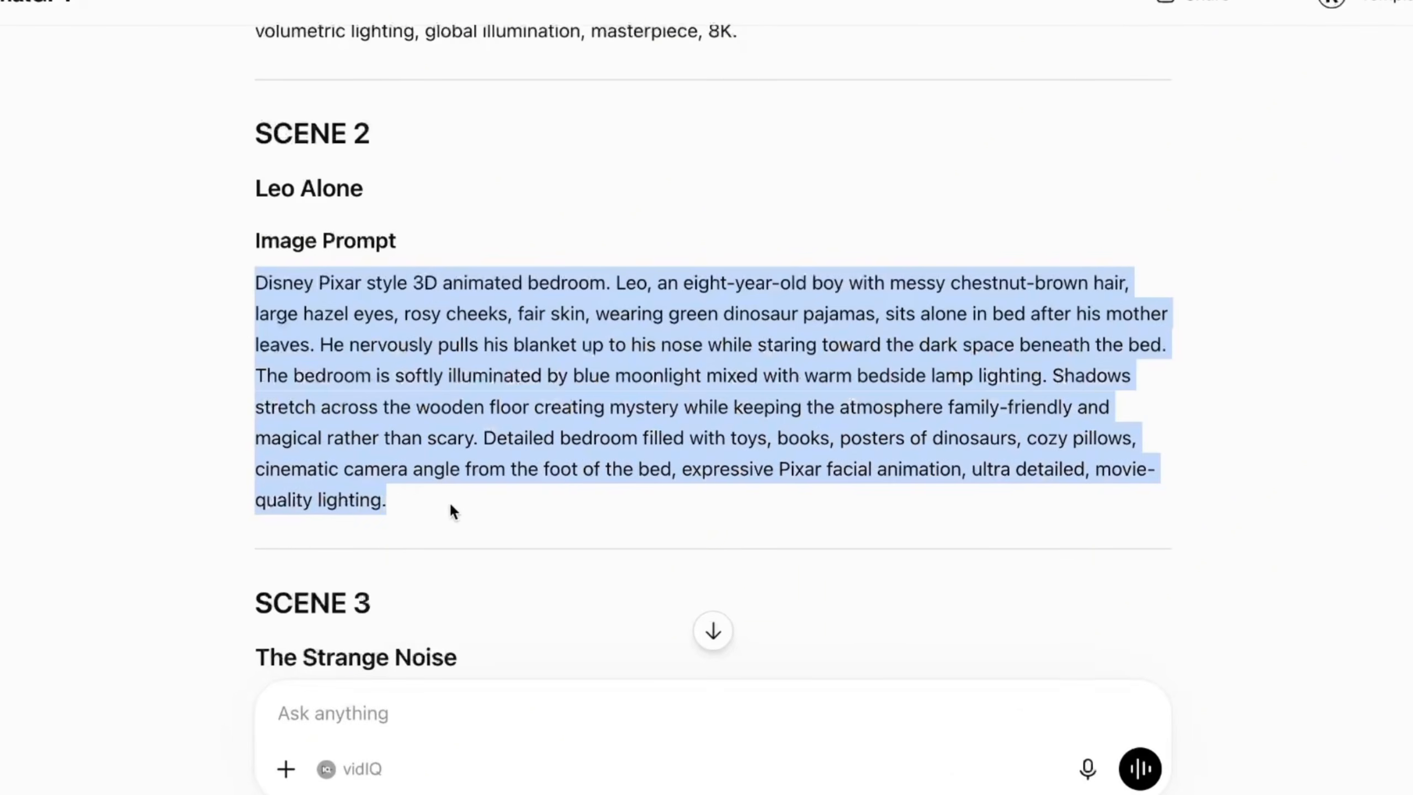
right_click(406, 473)
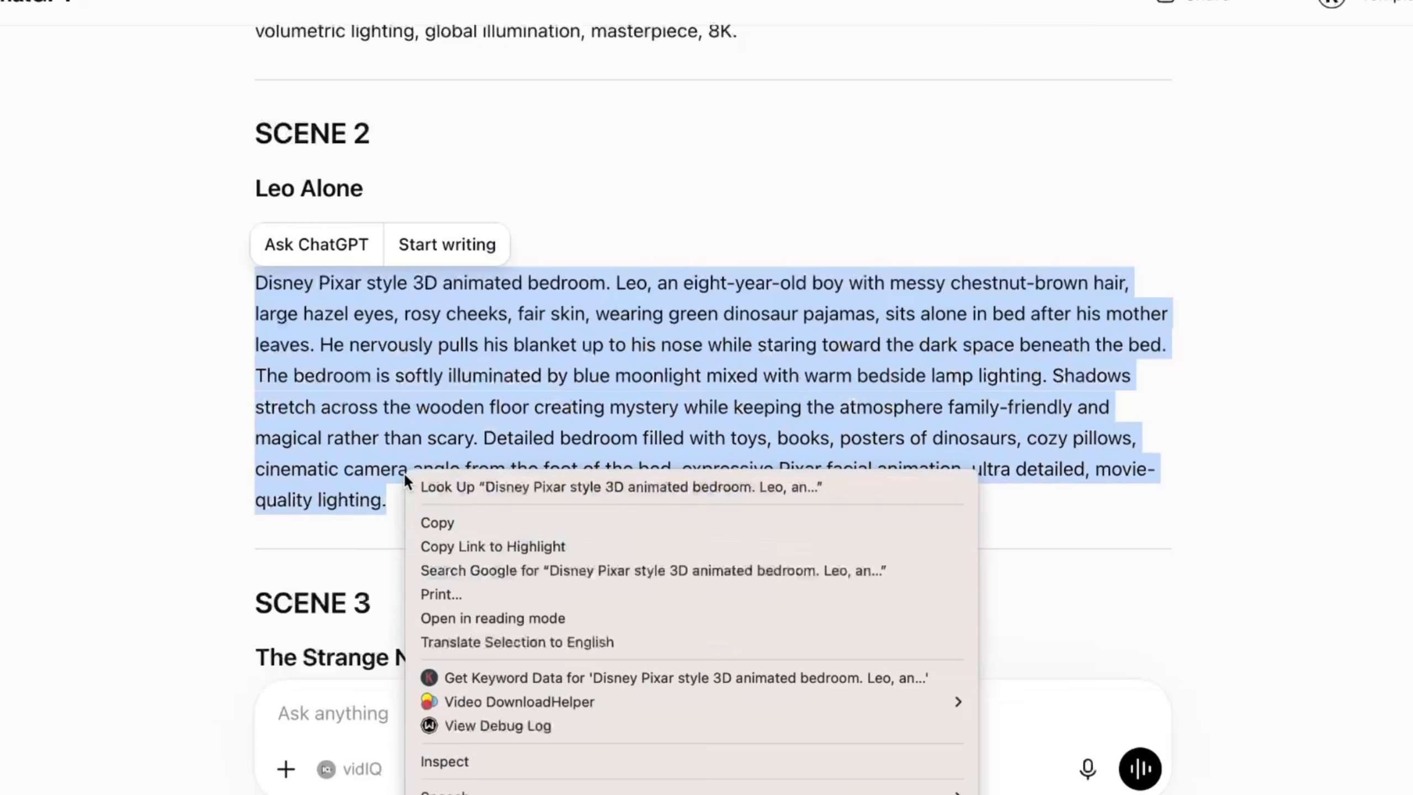
left_click(434, 513)
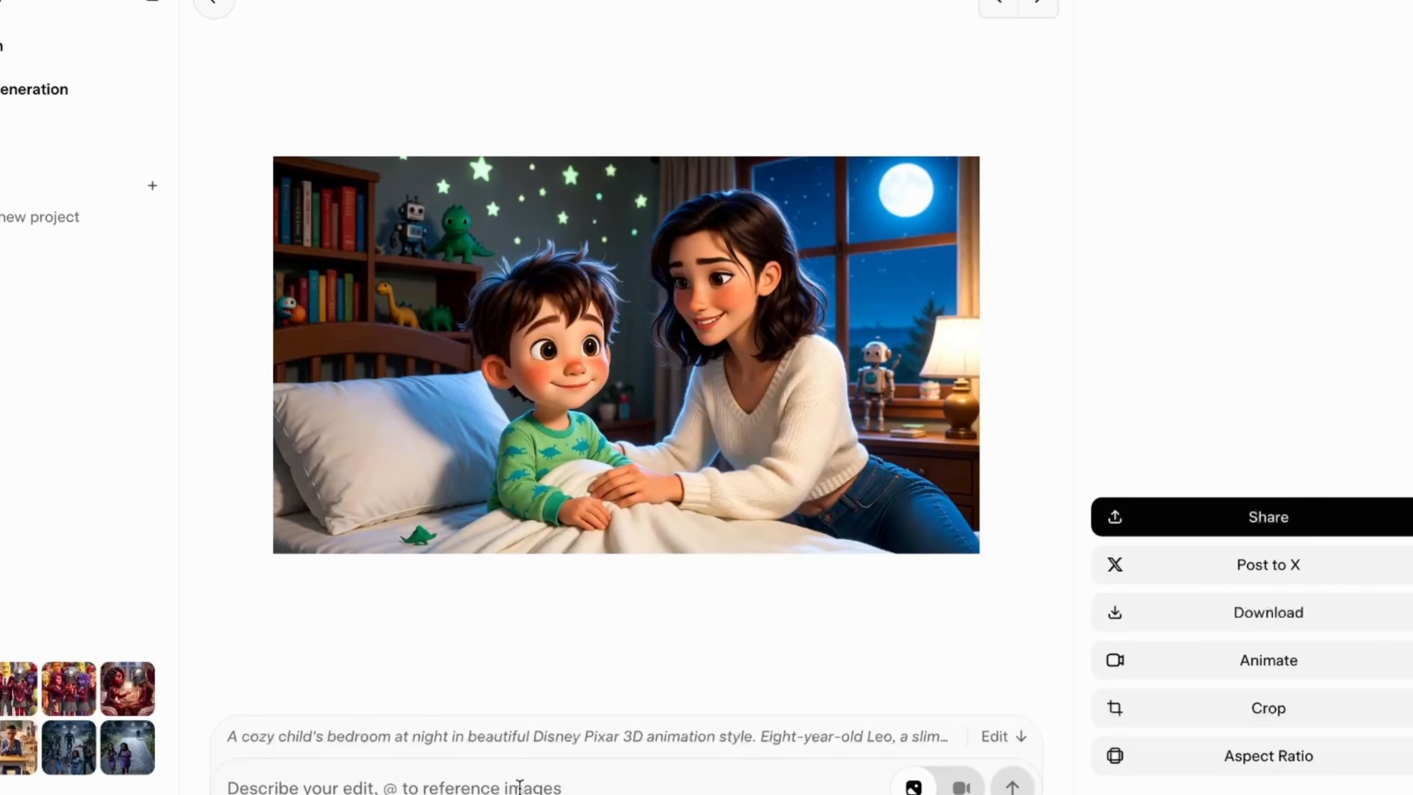
- In Grok, generate the Scene 2 image from the copied prompt with the Scene 1 image as reference, and compare both images
left_click(392, 786)
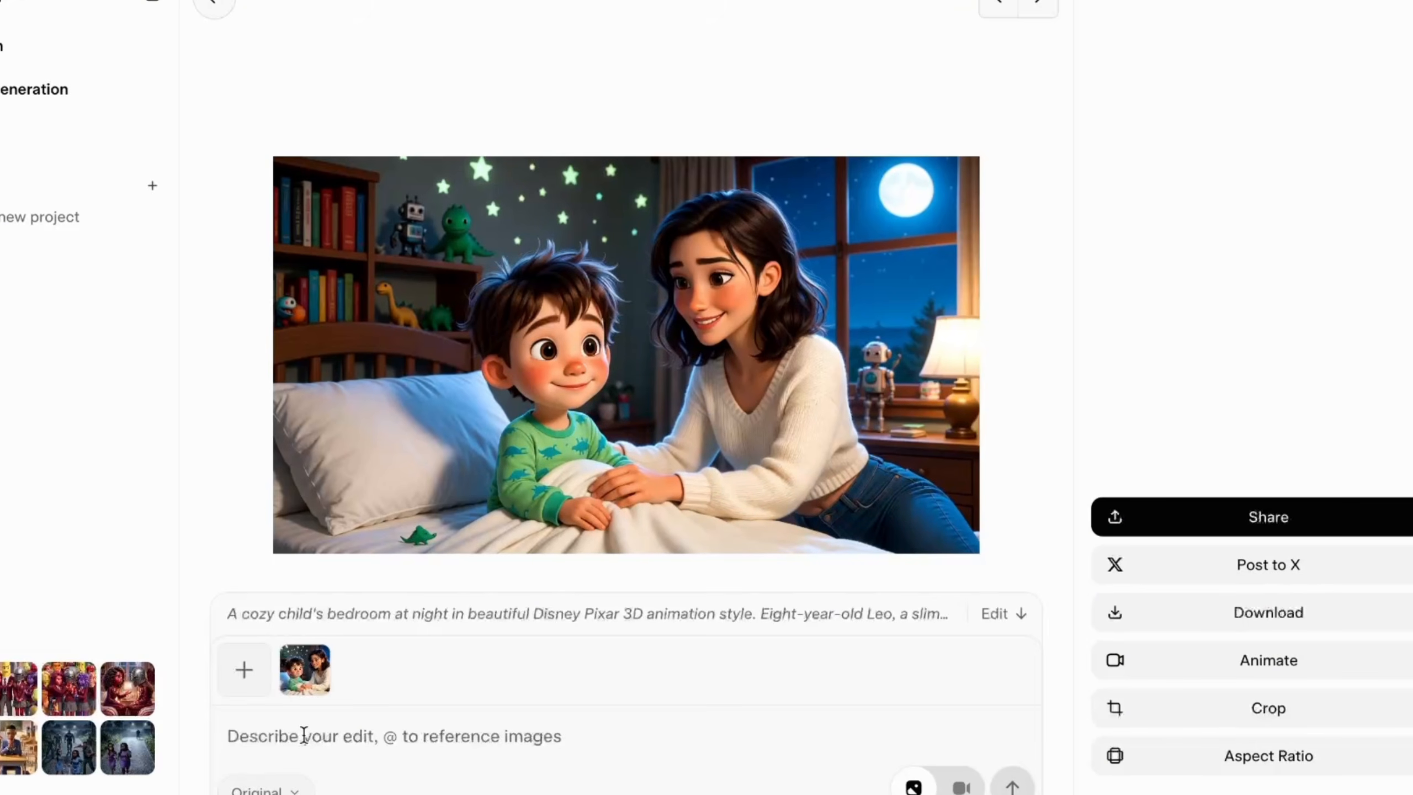
key("super+v")
left_click(1012, 785)
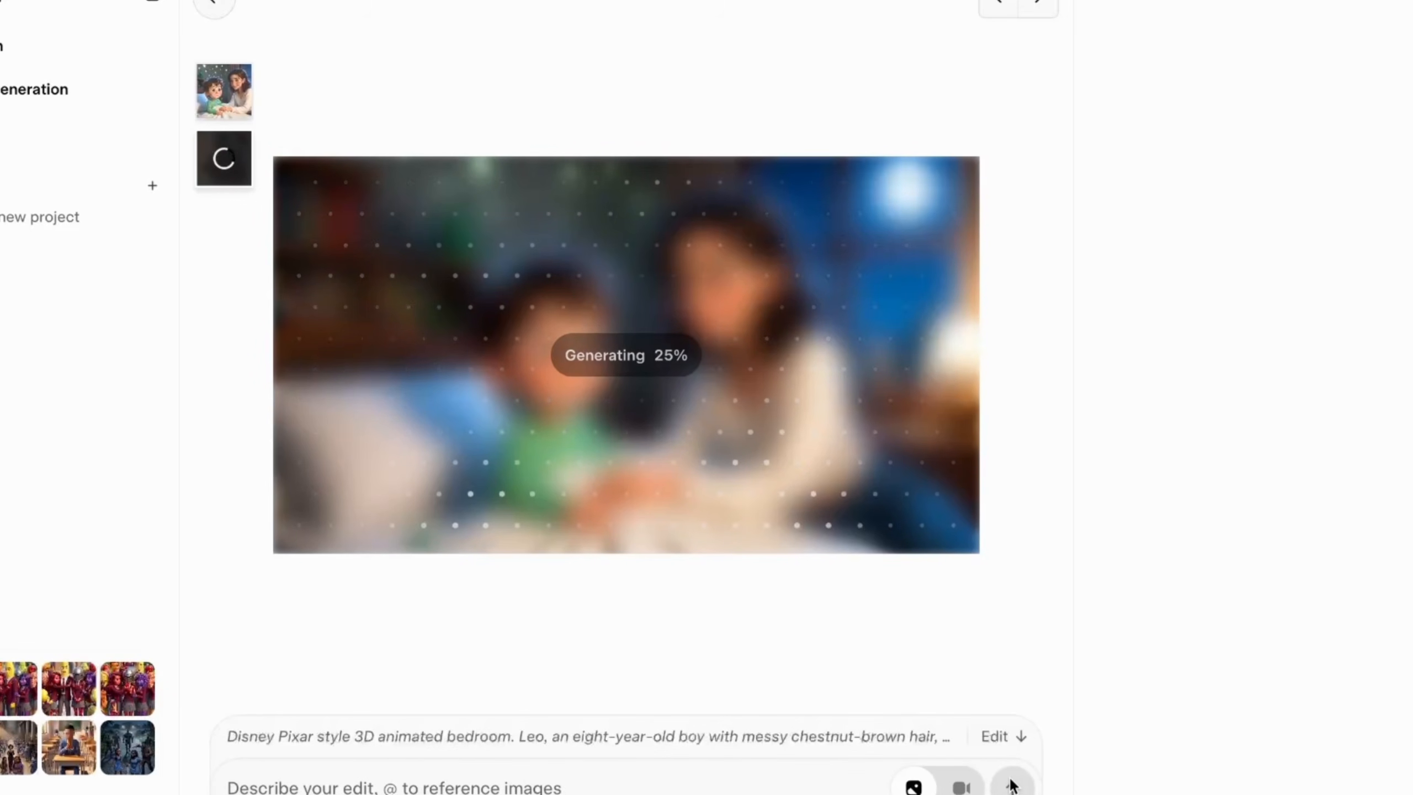
left_click(221, 84)
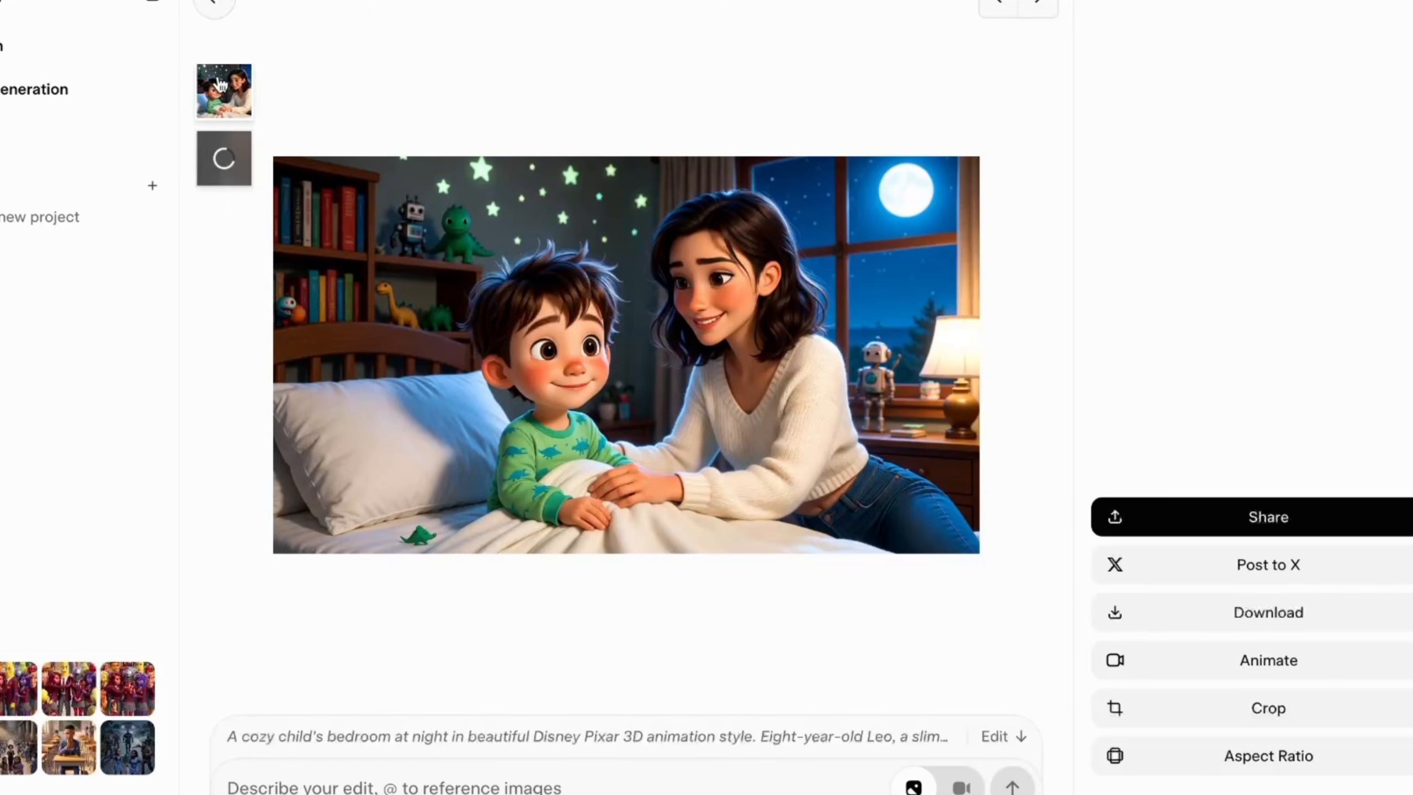
left_click(229, 164)
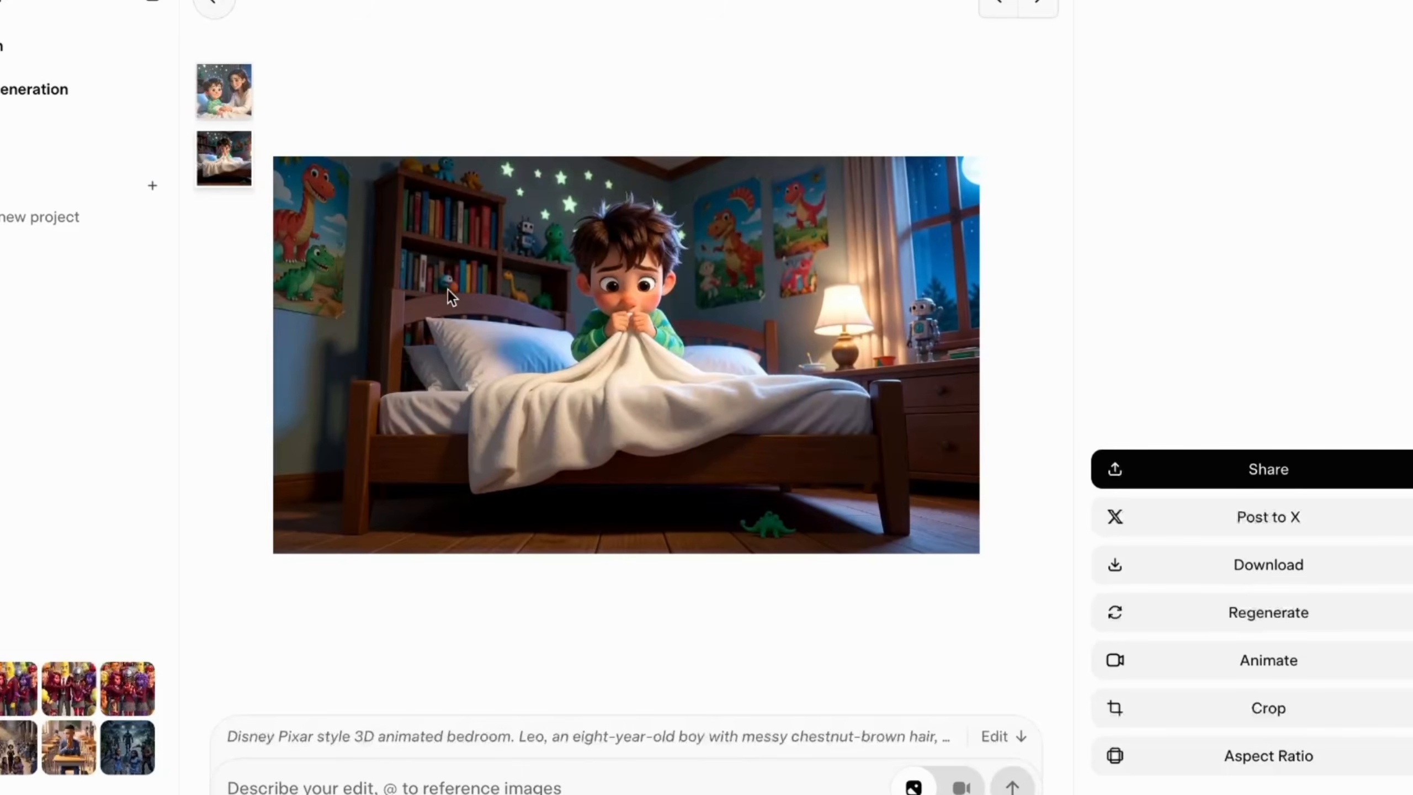
left_click(219, 102)
left_click(218, 160)
- Switch to ChatGPT and copy the full Scene 3 "The Strange Noise" image prompt
key("ctrl+Tab")
scroll(452, 515, "down", 5)
scroll(453, 516, "down", 4)
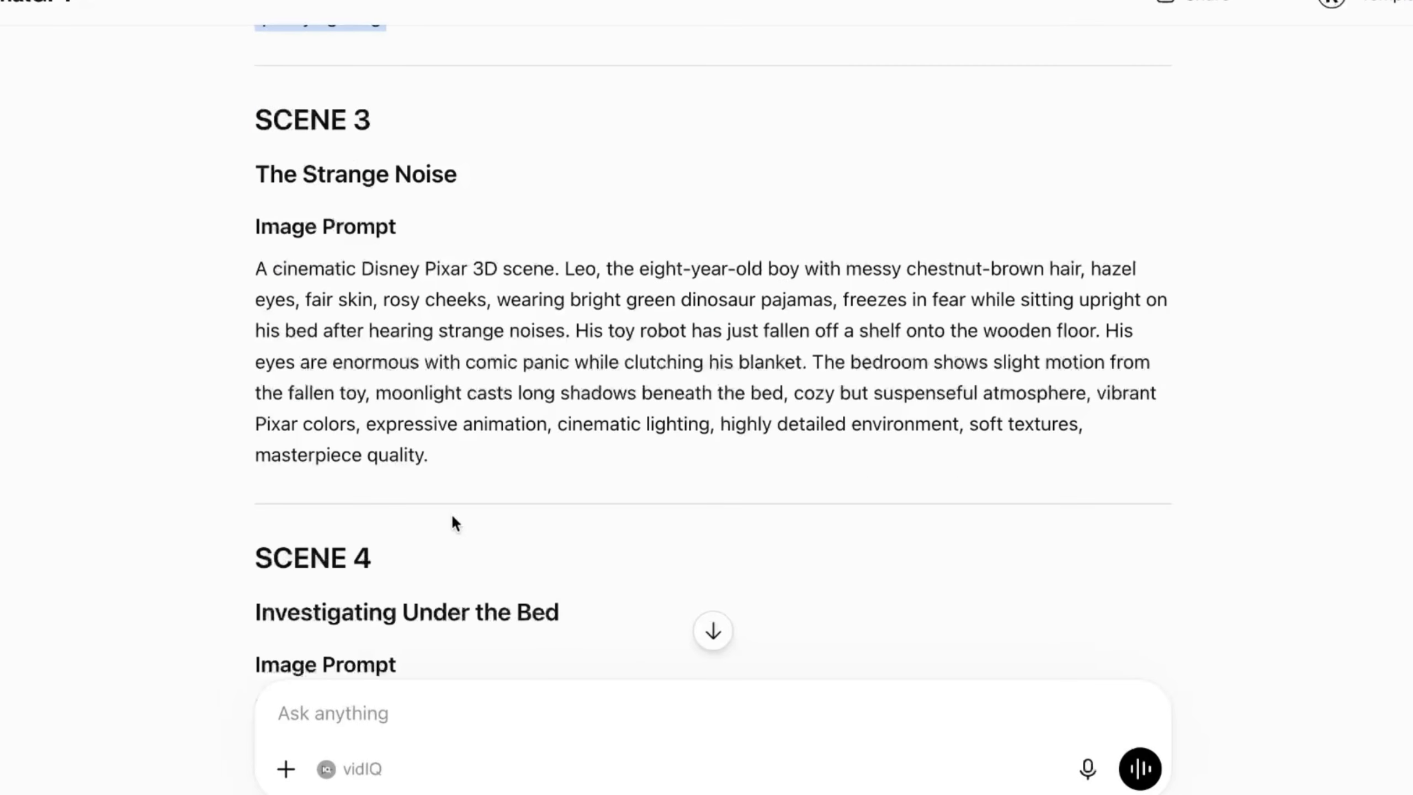
left_click_drag(224, 276, 434, 449)
right_click(303, 392)
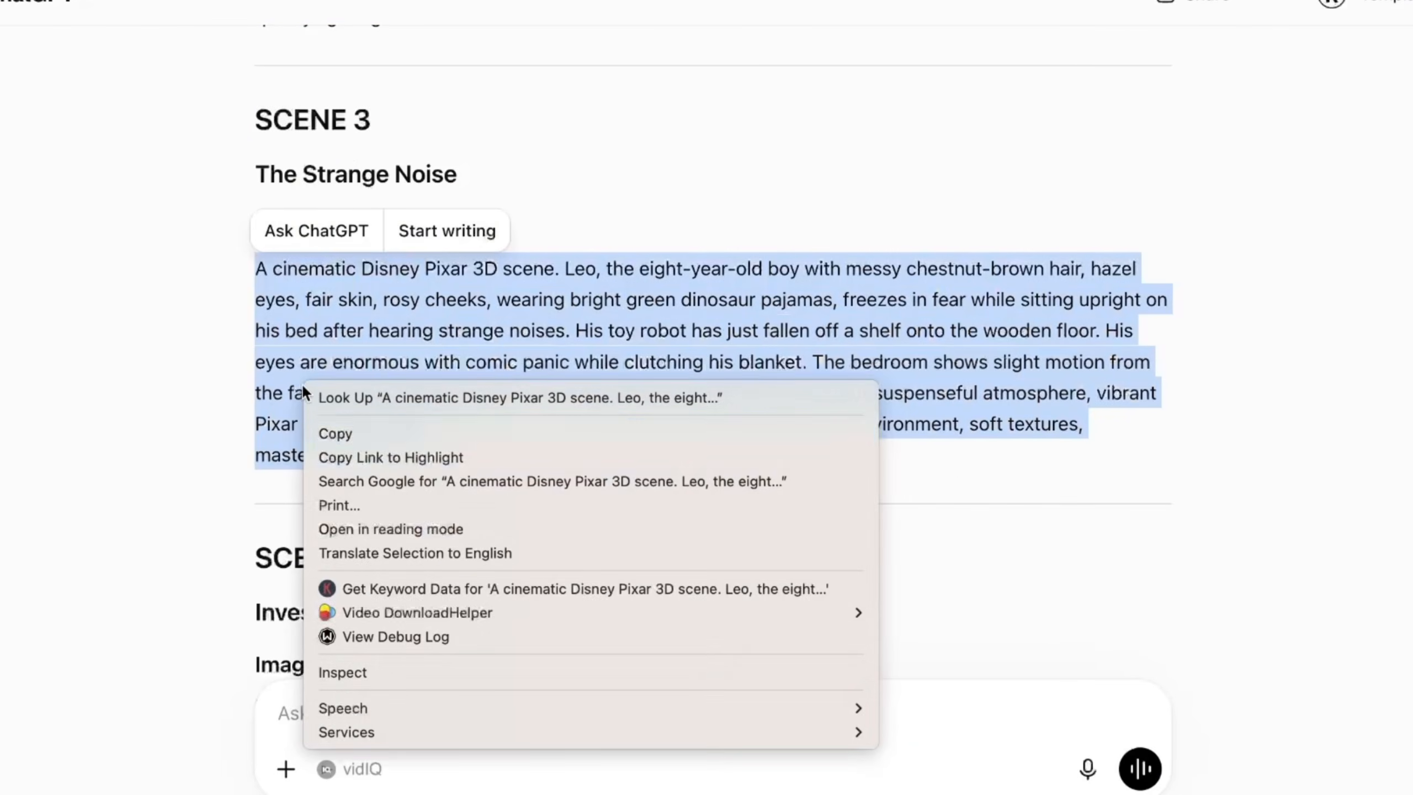
left_click(336, 432)
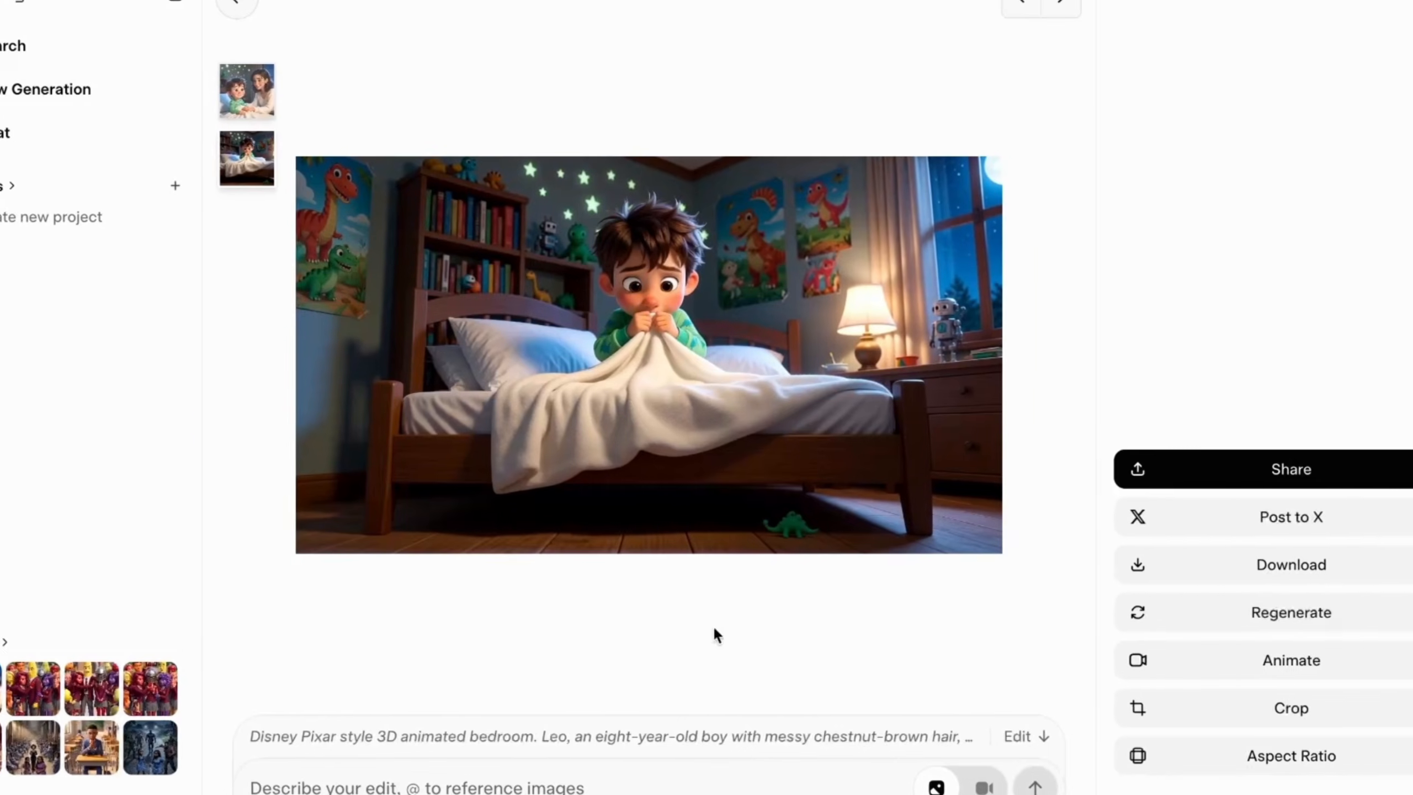
- In Grok, generate the Scene 3 image from the copied prompt with the Scene 2 image as reference, and compare all three scene images
left_click(480, 786)
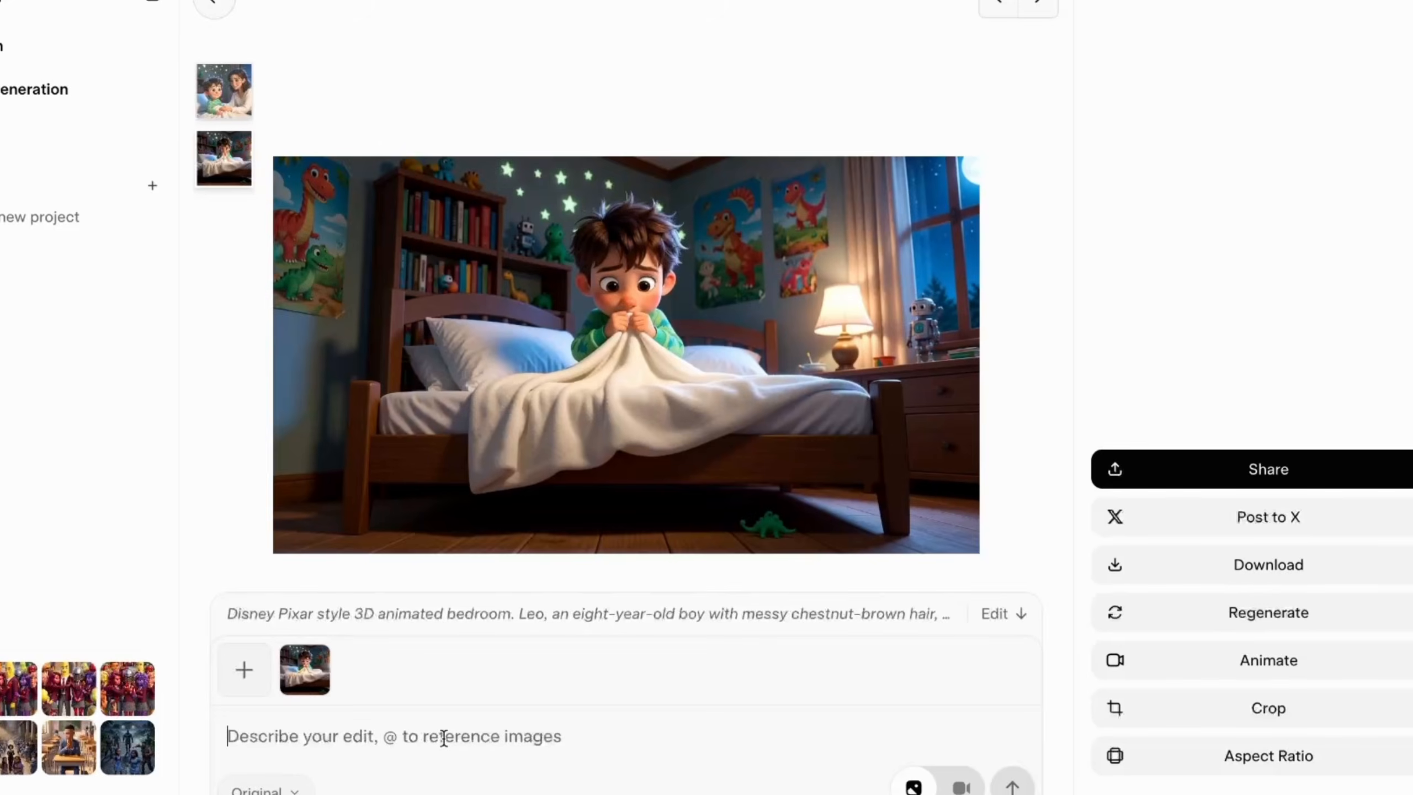
key("ctrl+v")
key("Return")
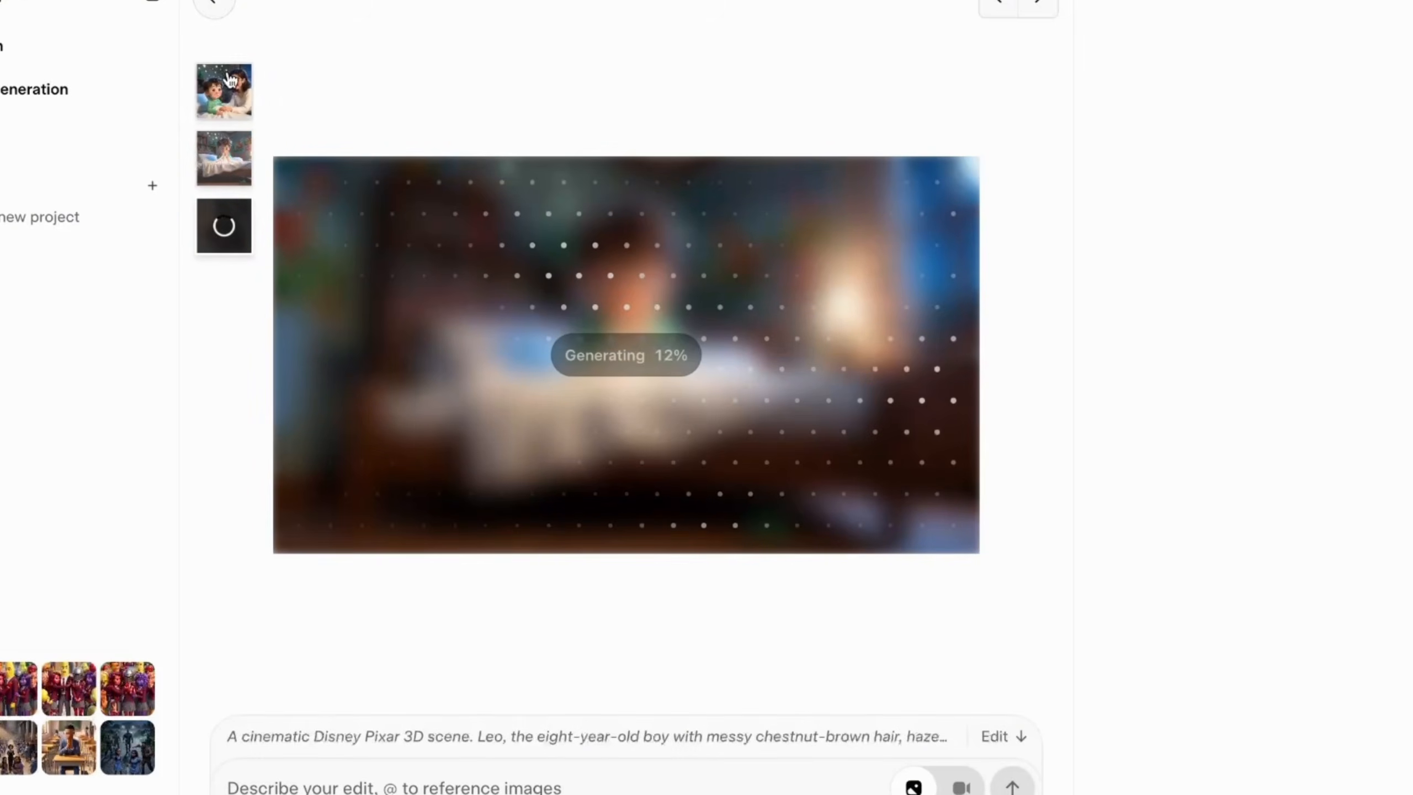
left_click(229, 79)
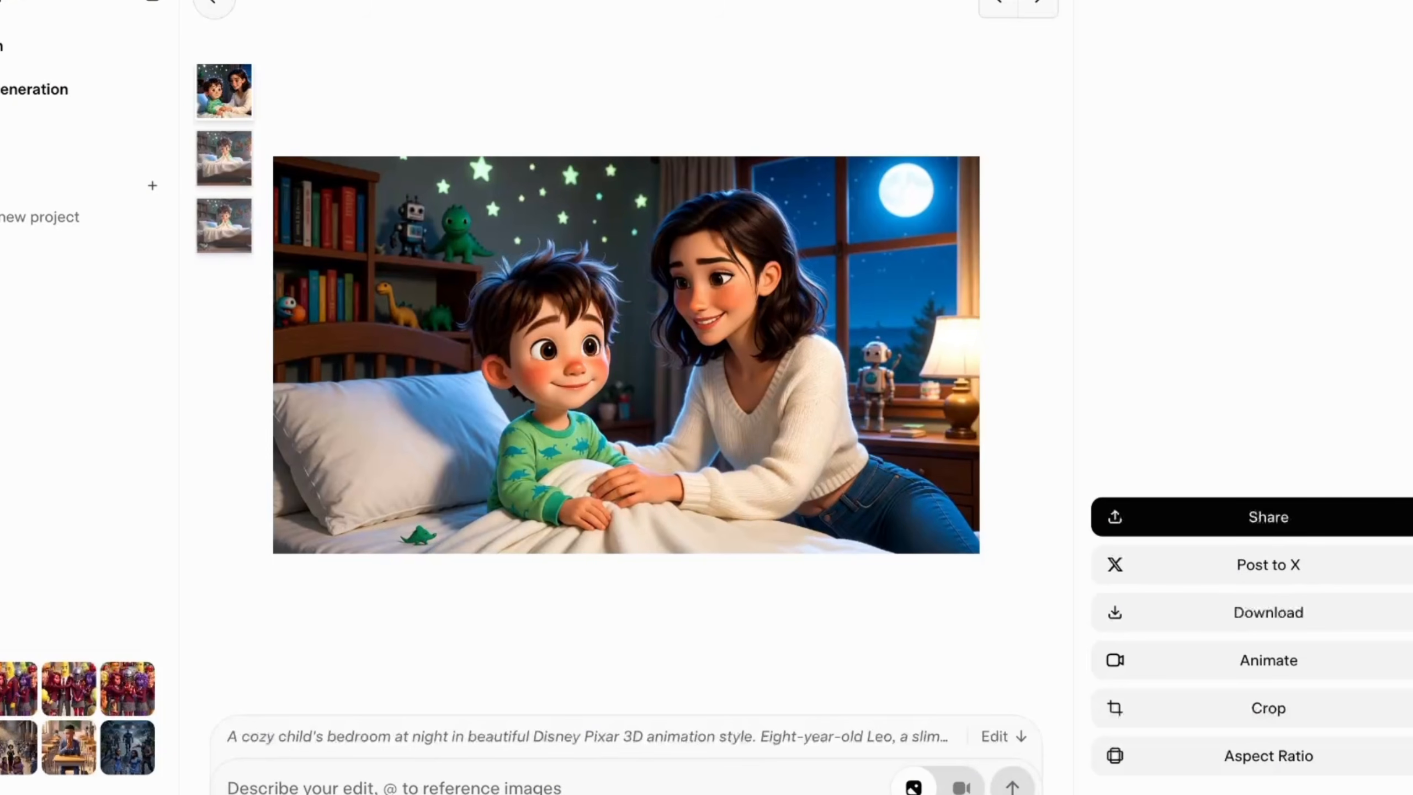
left_click(227, 158)
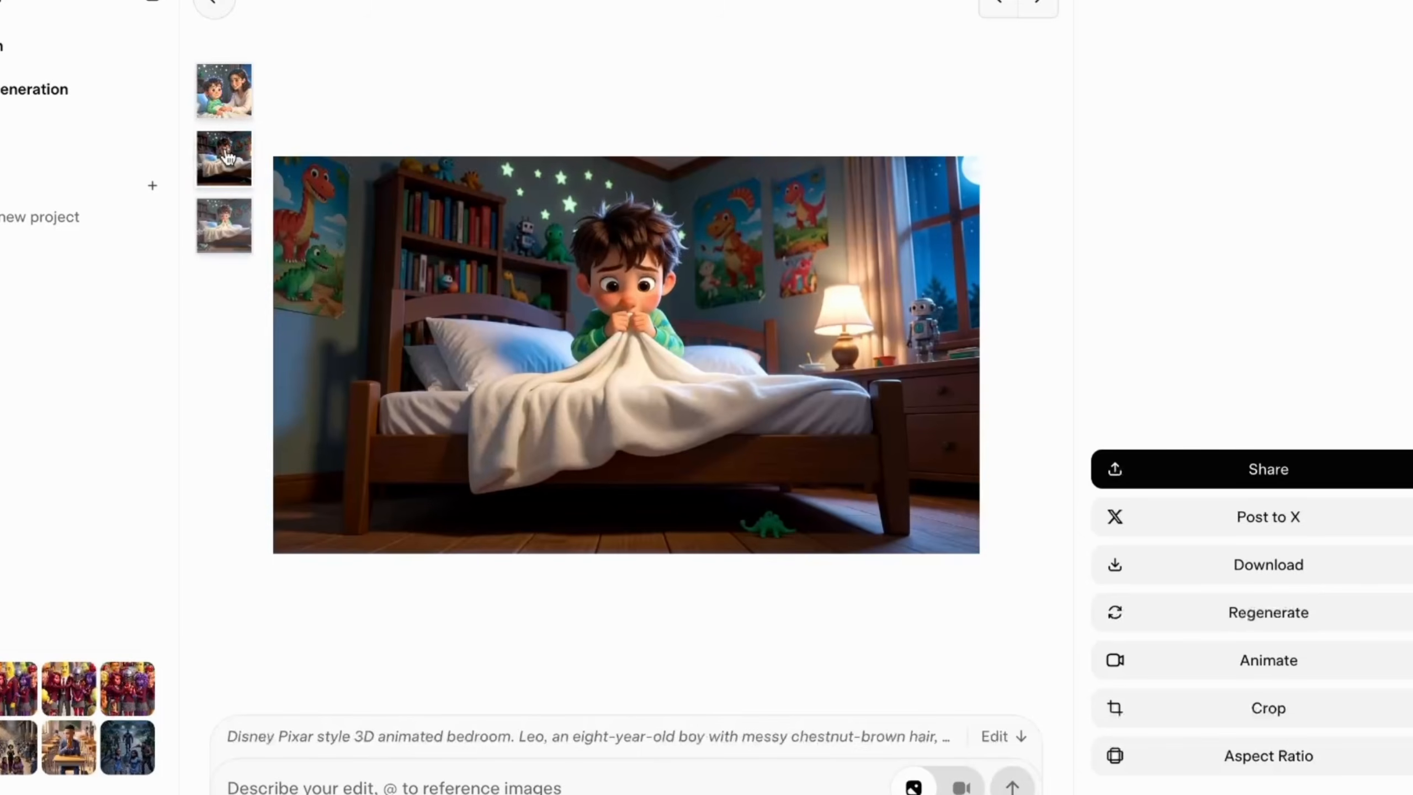
left_click(224, 233)
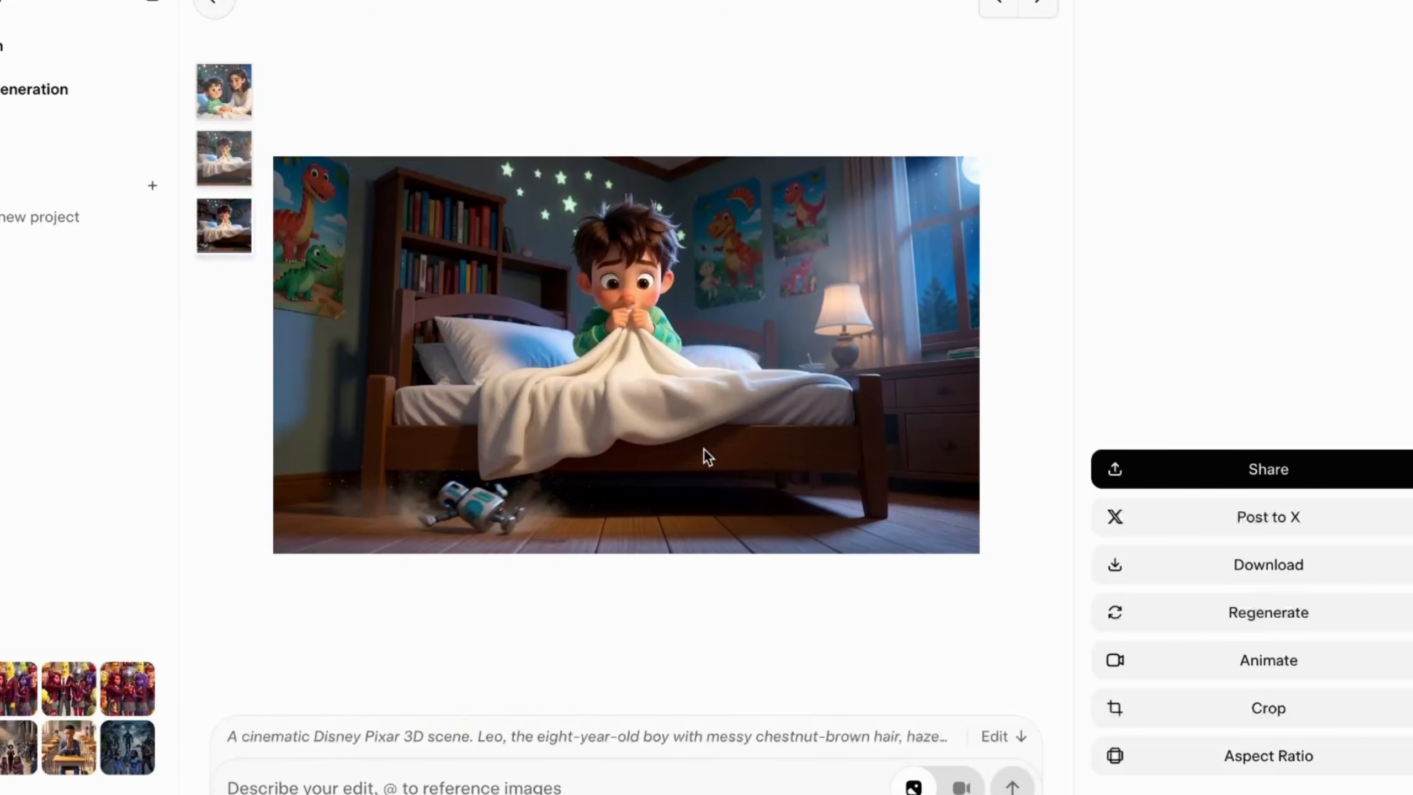
- Switch to ChatGPT and copy the full Scene 4 "Investigating Under the Bed" image prompt
key("ctrl+Left")
scroll(395, 463, "down", 3)
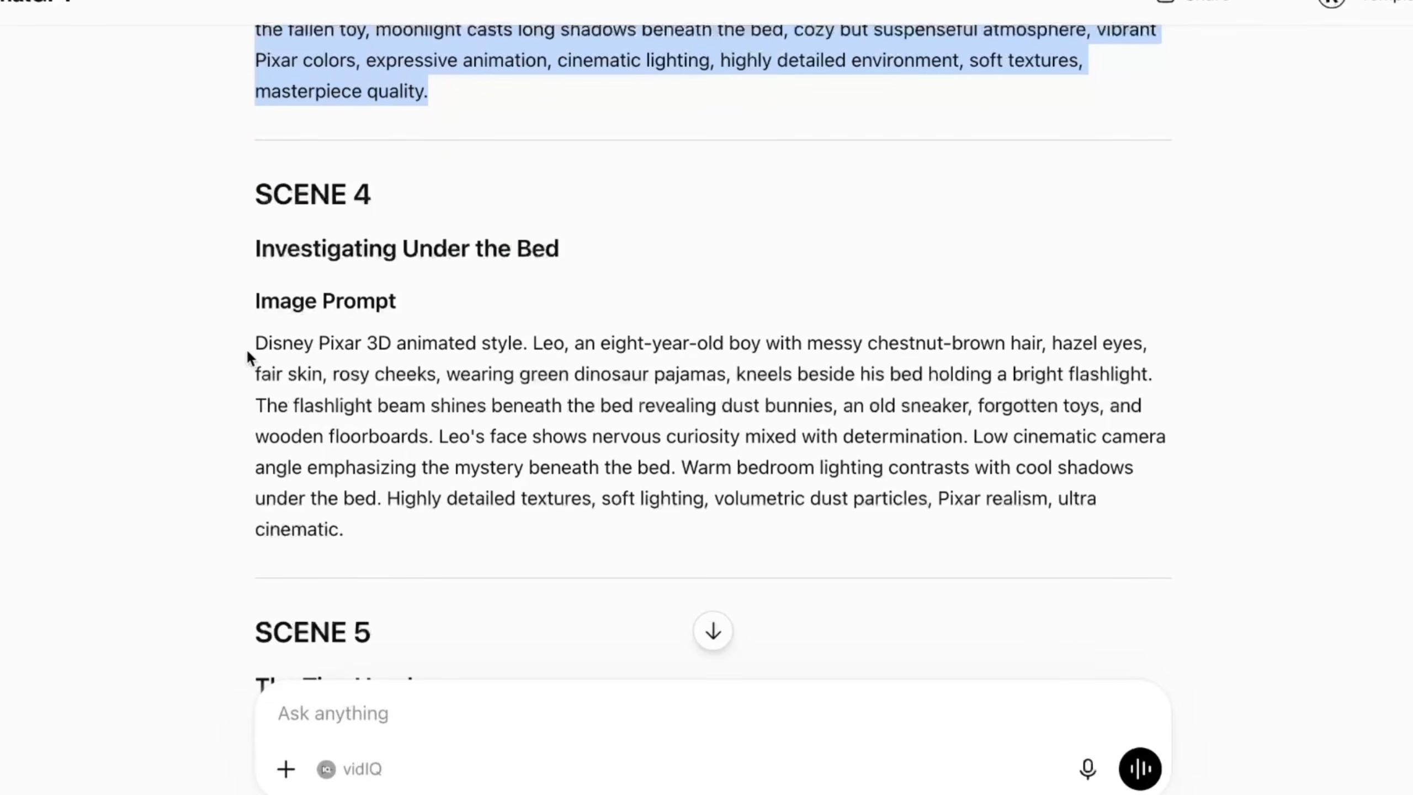
left_click_drag(245, 339, 438, 531)
right_click(345, 453)
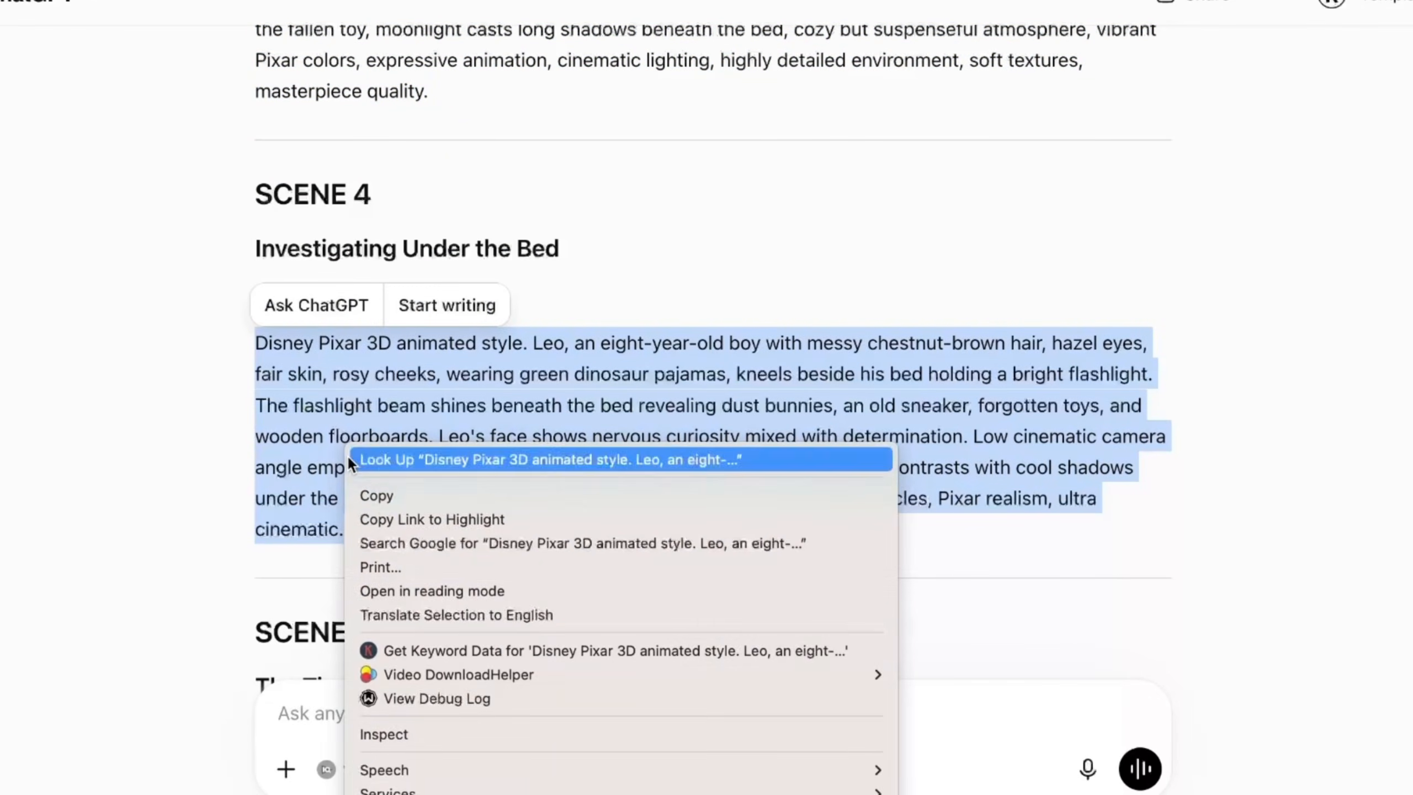
left_click(380, 496)
- Return to Grok and compare the Scene 1, Scene 2 and Scene 3 images for character and room consistency
key("ctrl+Right")
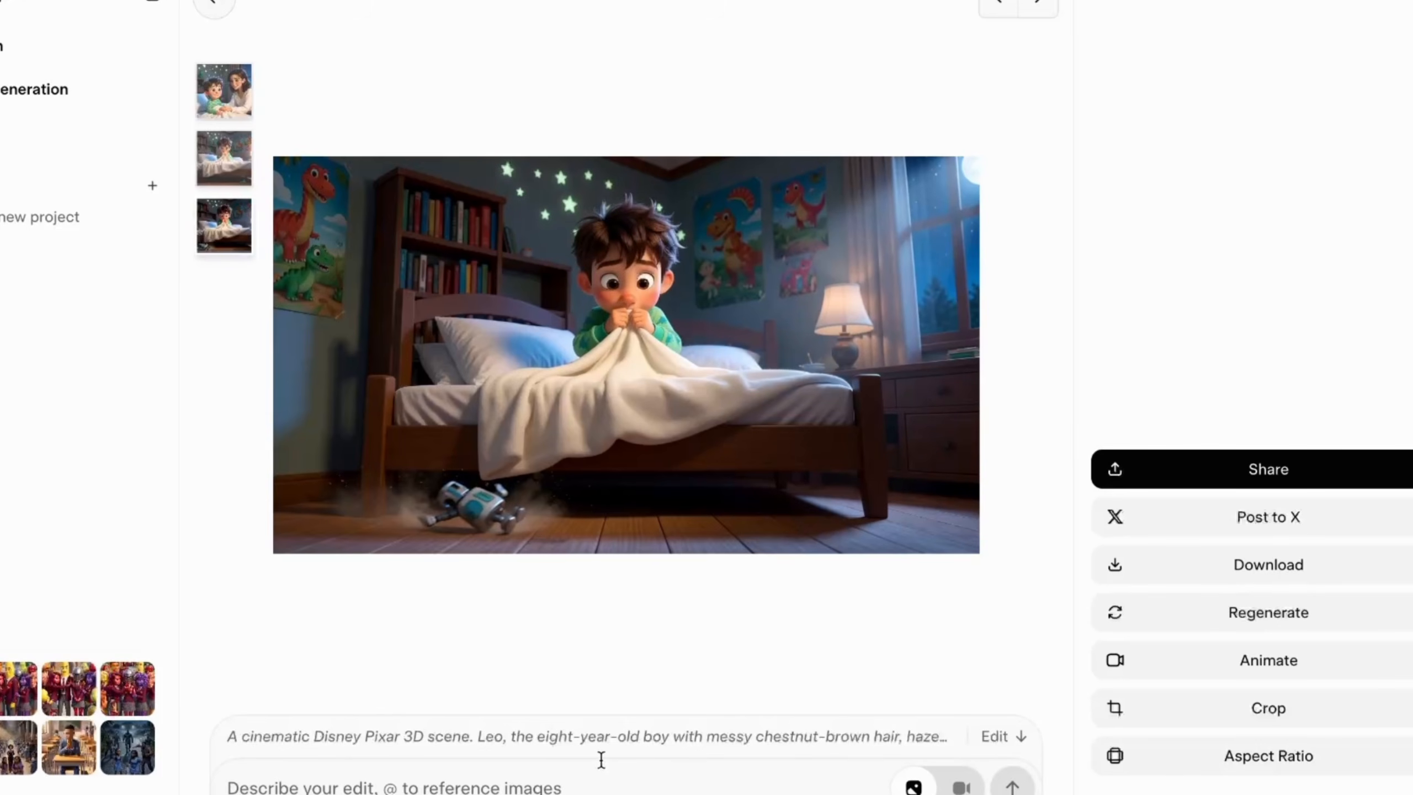
left_click(218, 92)
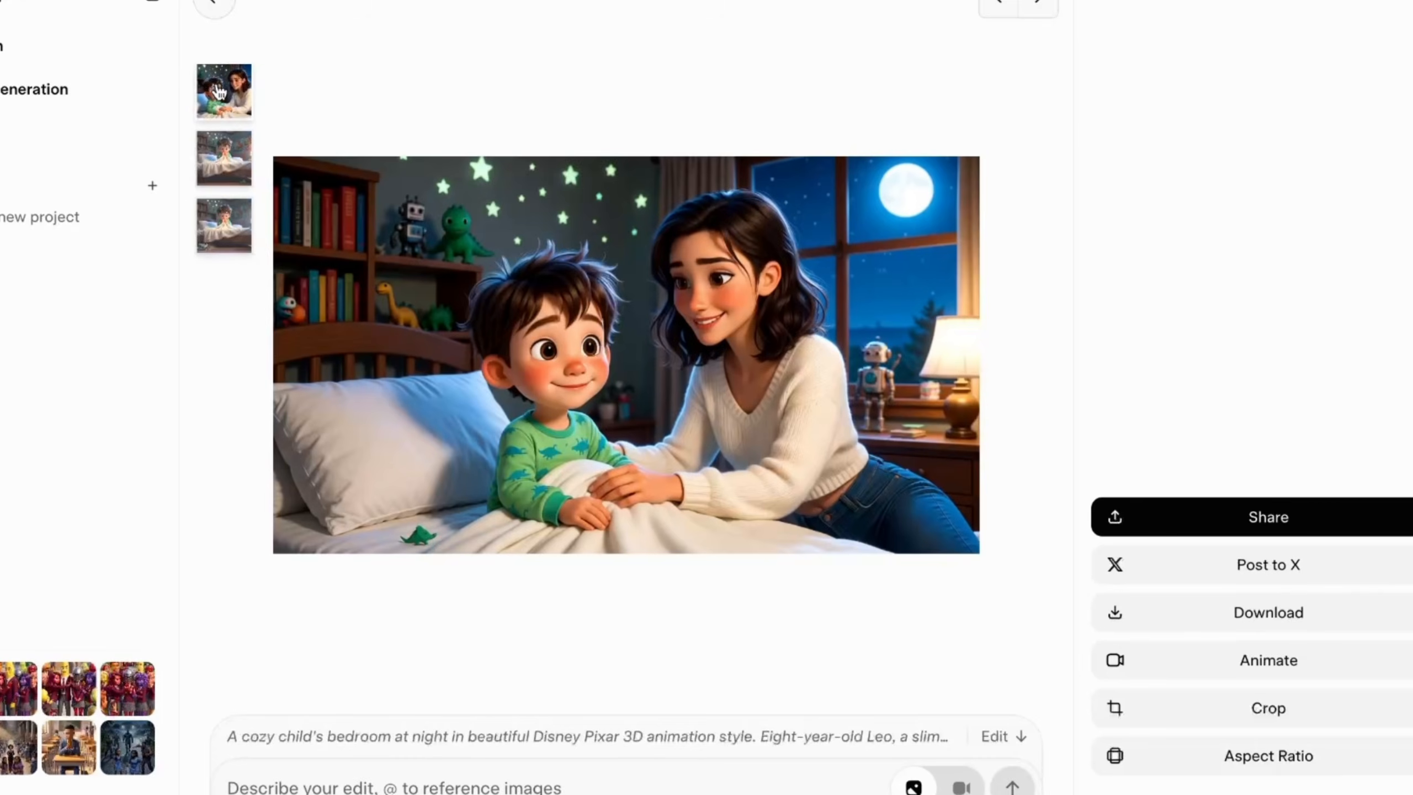
left_click(225, 160)
left_click(236, 237)
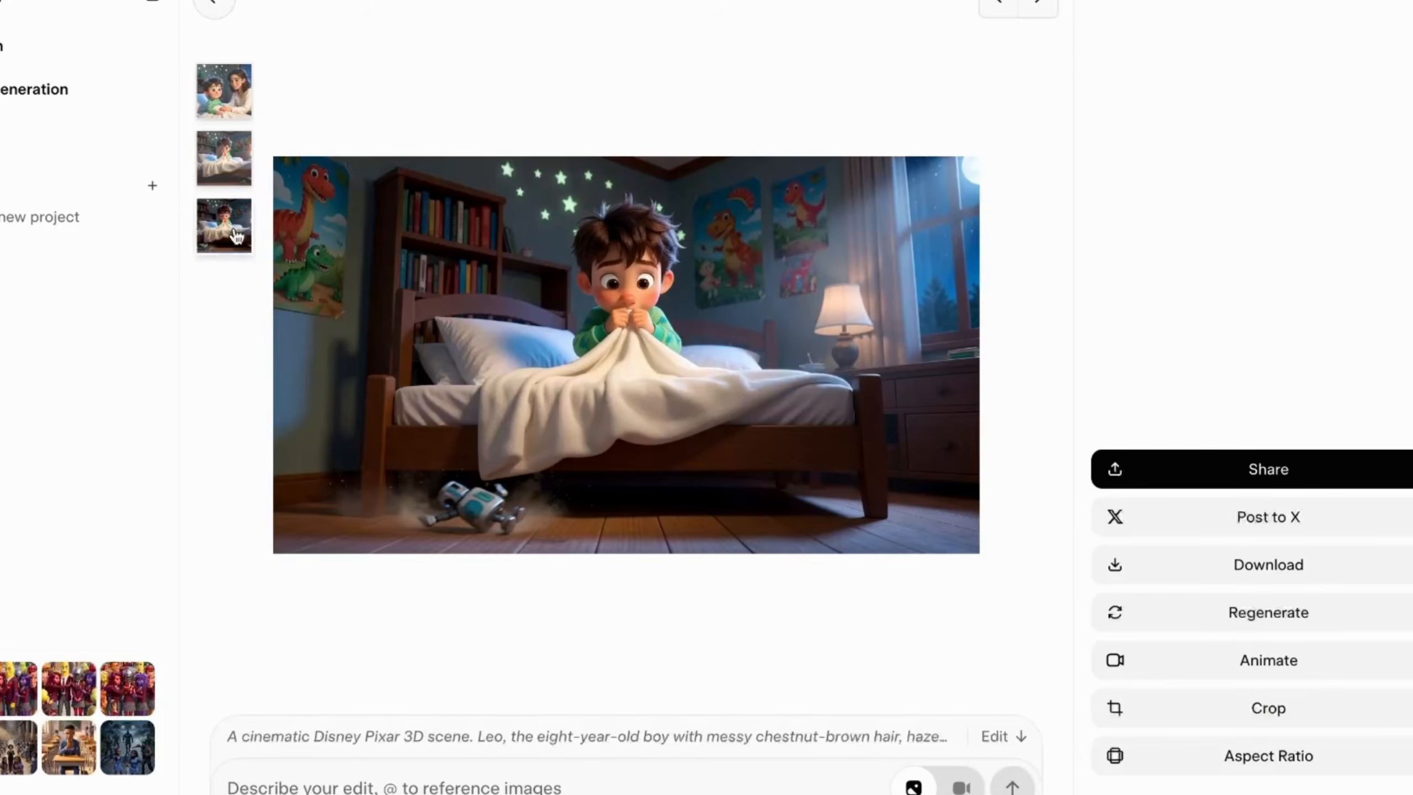
left_click(228, 162)
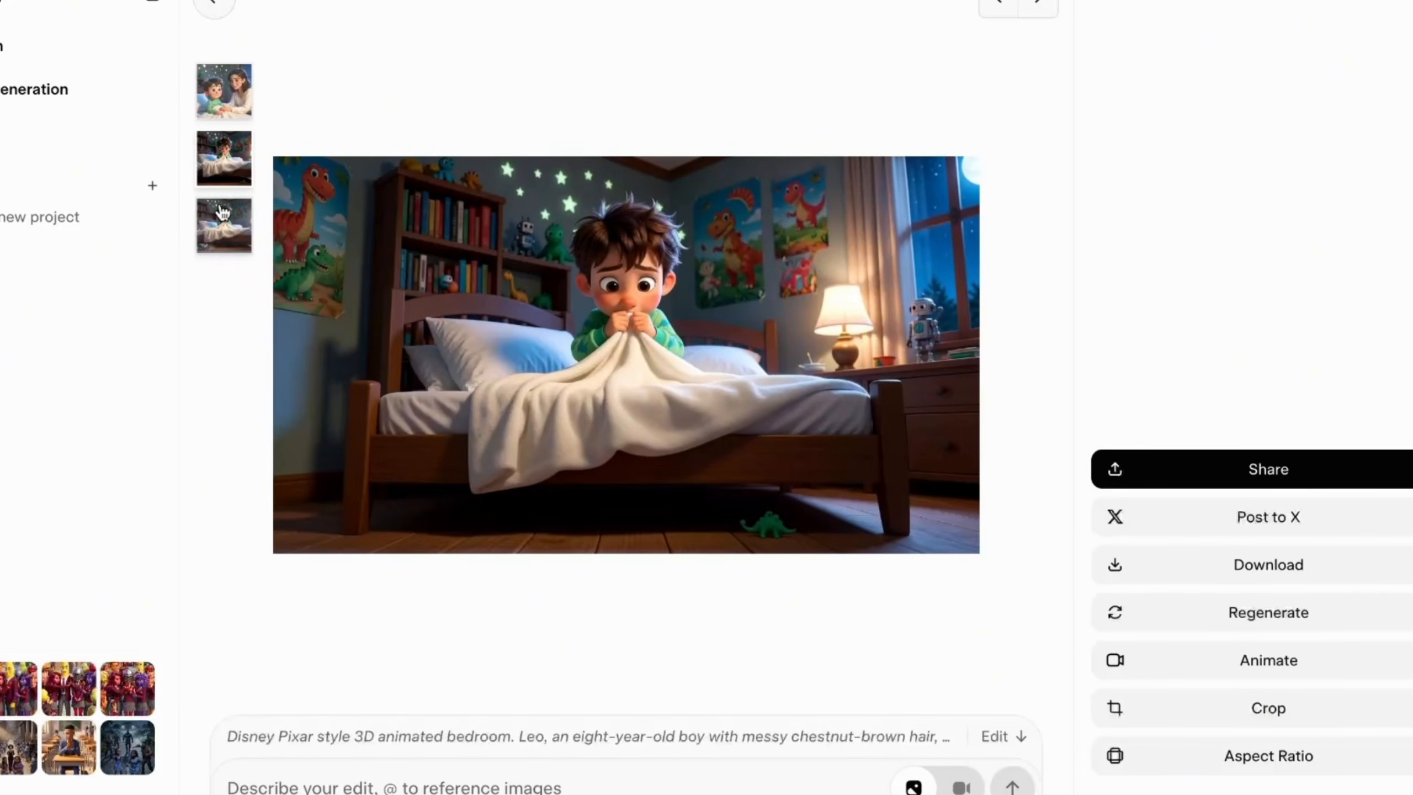
left_click(222, 212)
- Generate the Scene 4 image from the copied prompt, using the Scene 3 fallen-robot image as reference
left_click(448, 772)
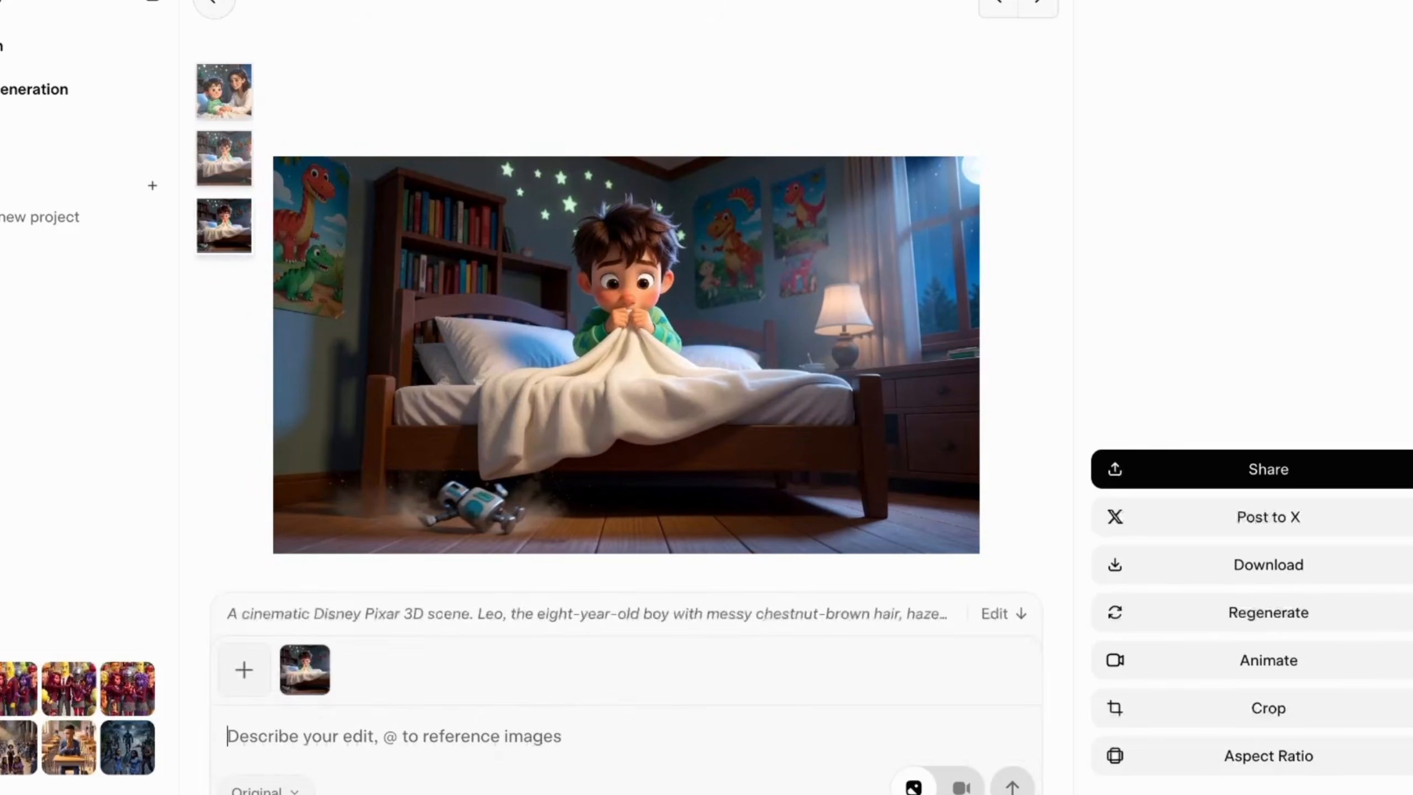
key("ctrl+v")
key("Return")
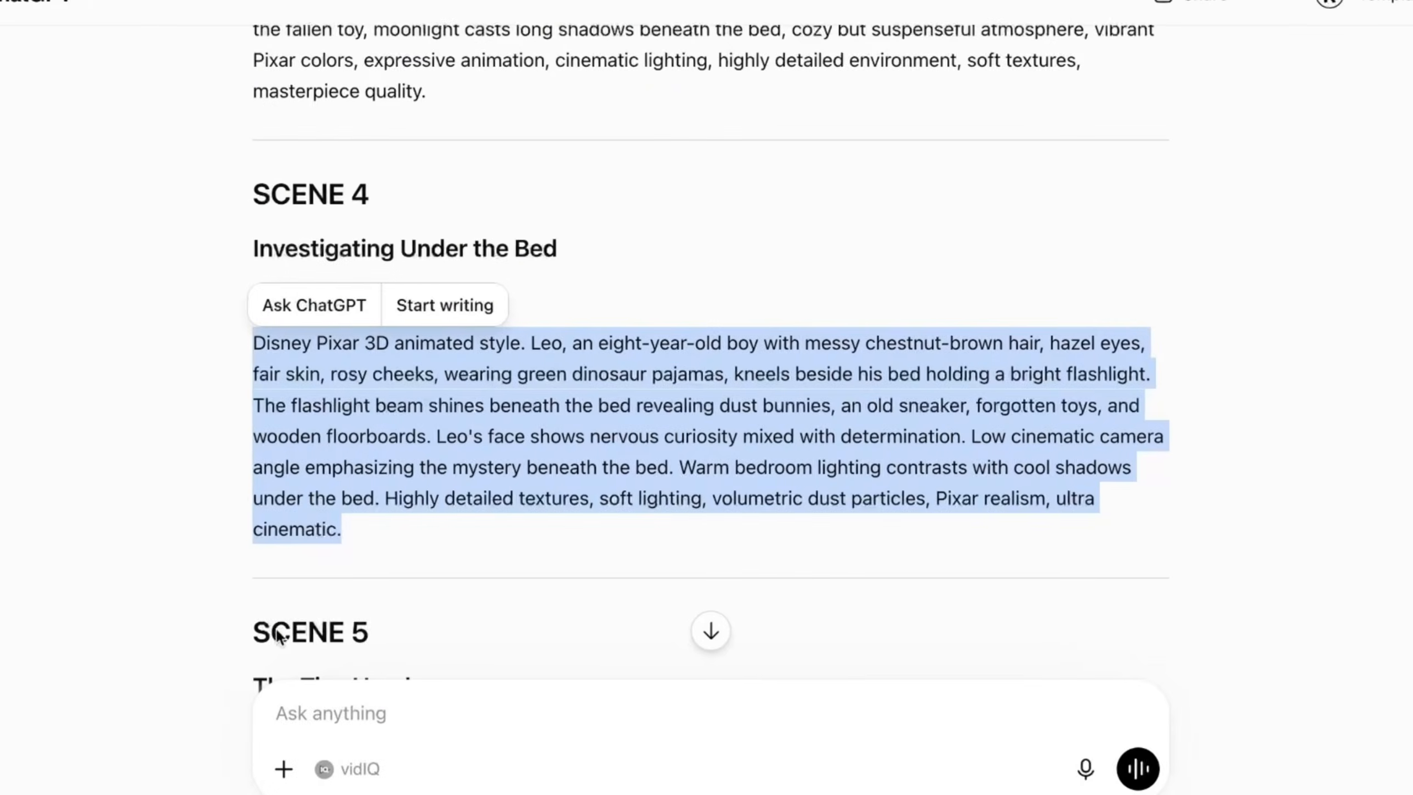
- Copy the Scene 5 "The Tiny Hand" prompt from ChatGPT and generate its image in Grok with the Scene 4 flashlight image as reference
scroll(284, 613, "down", 2)
scroll(290, 592, "down", 7)
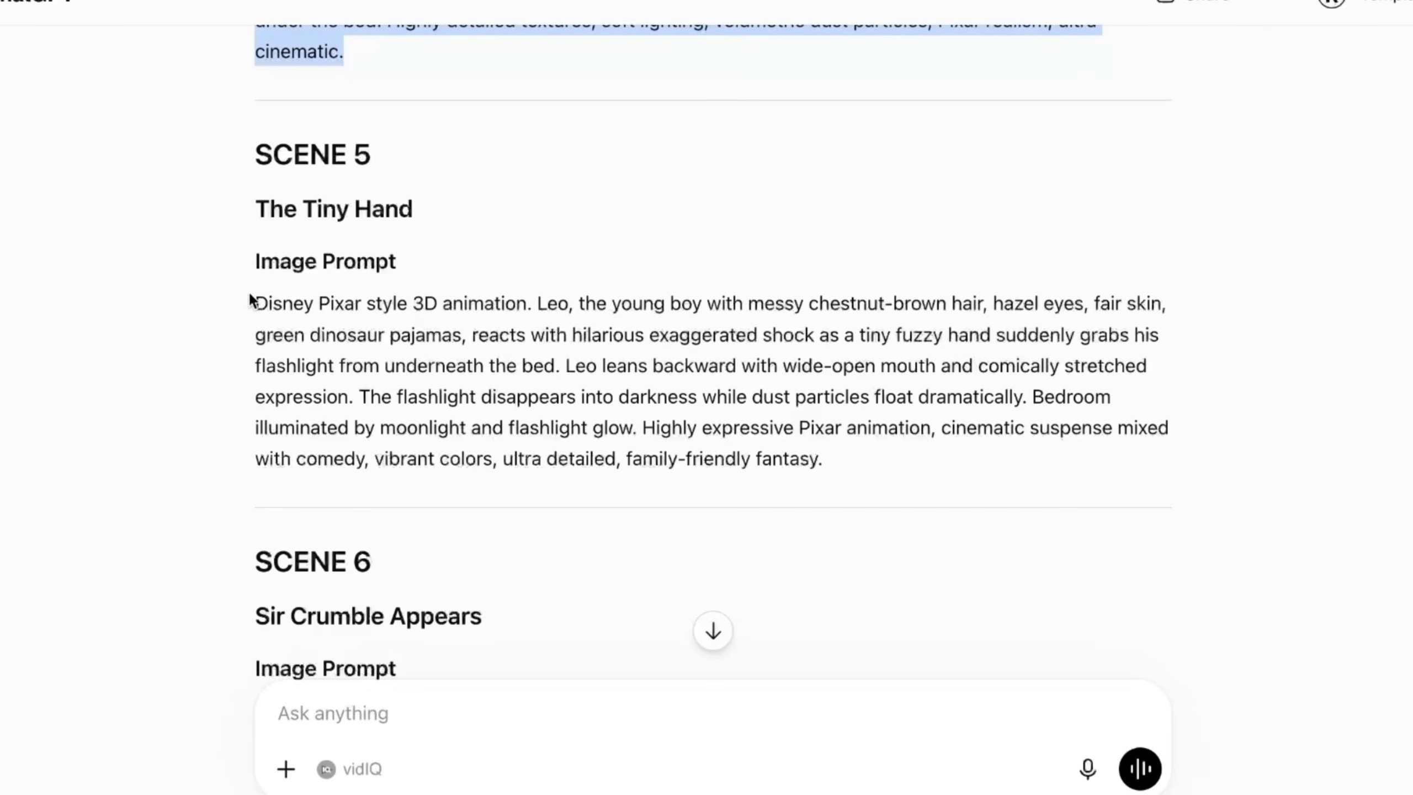
left_click_drag(254, 300, 741, 454)
right_click(741, 454)
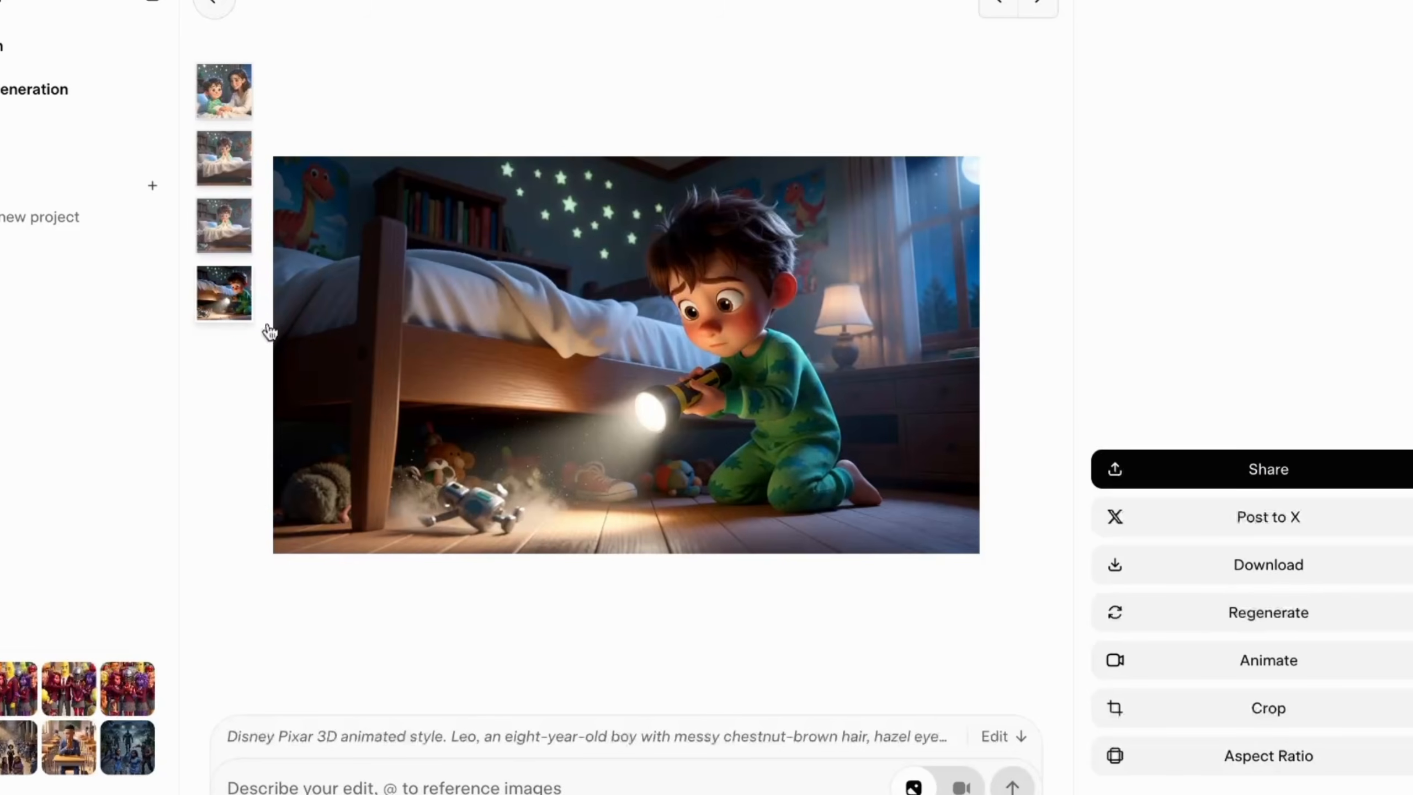
left_click(394, 780)
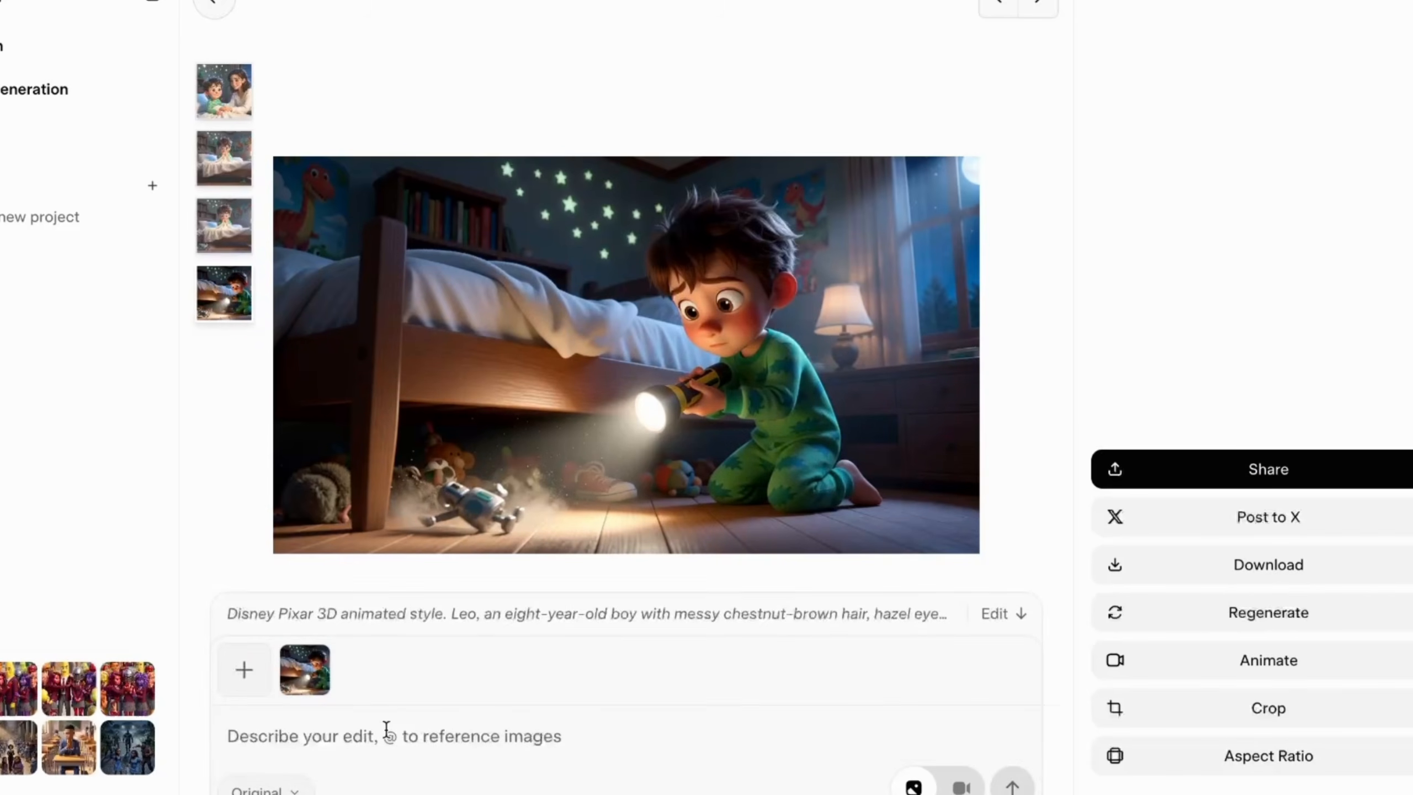
key("ctrl+v")
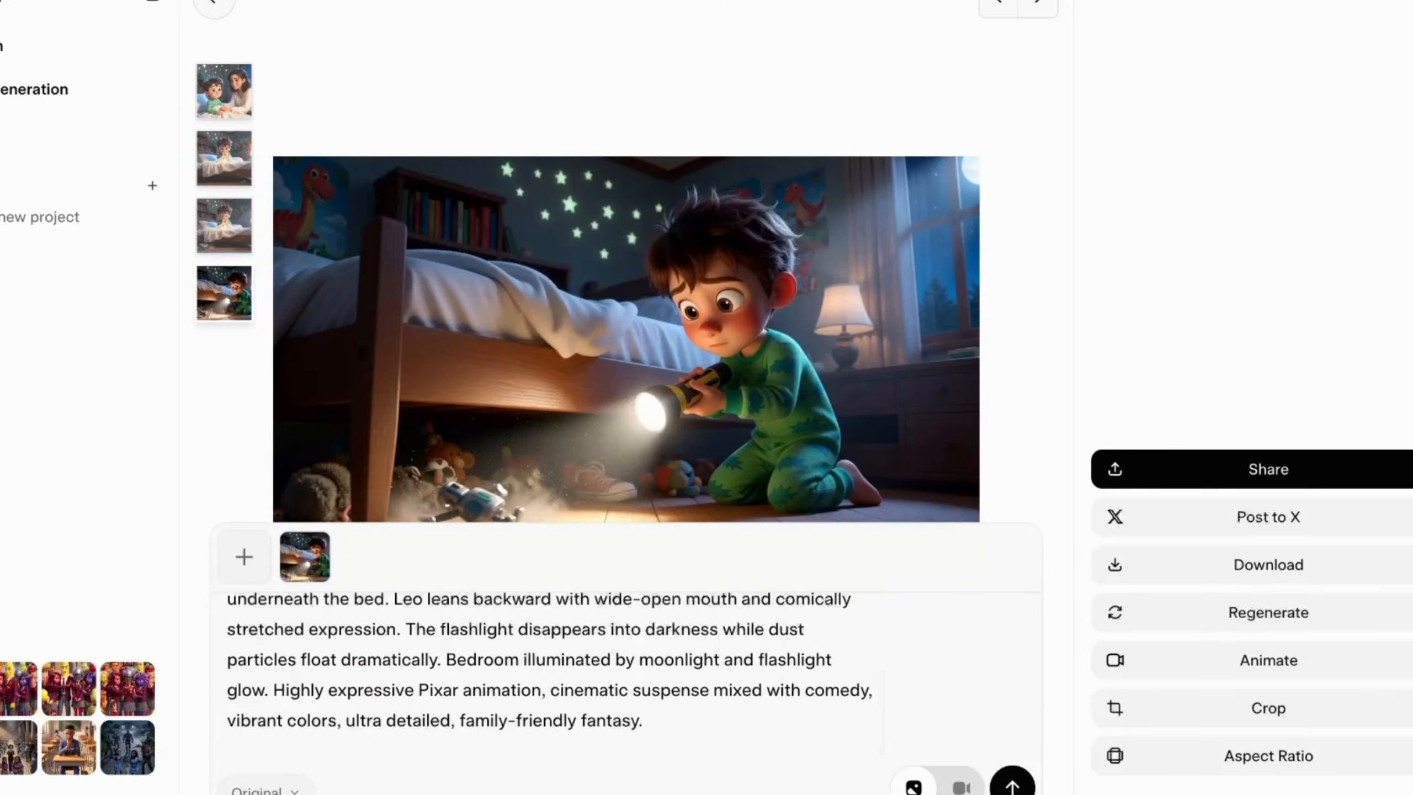
key("Return")
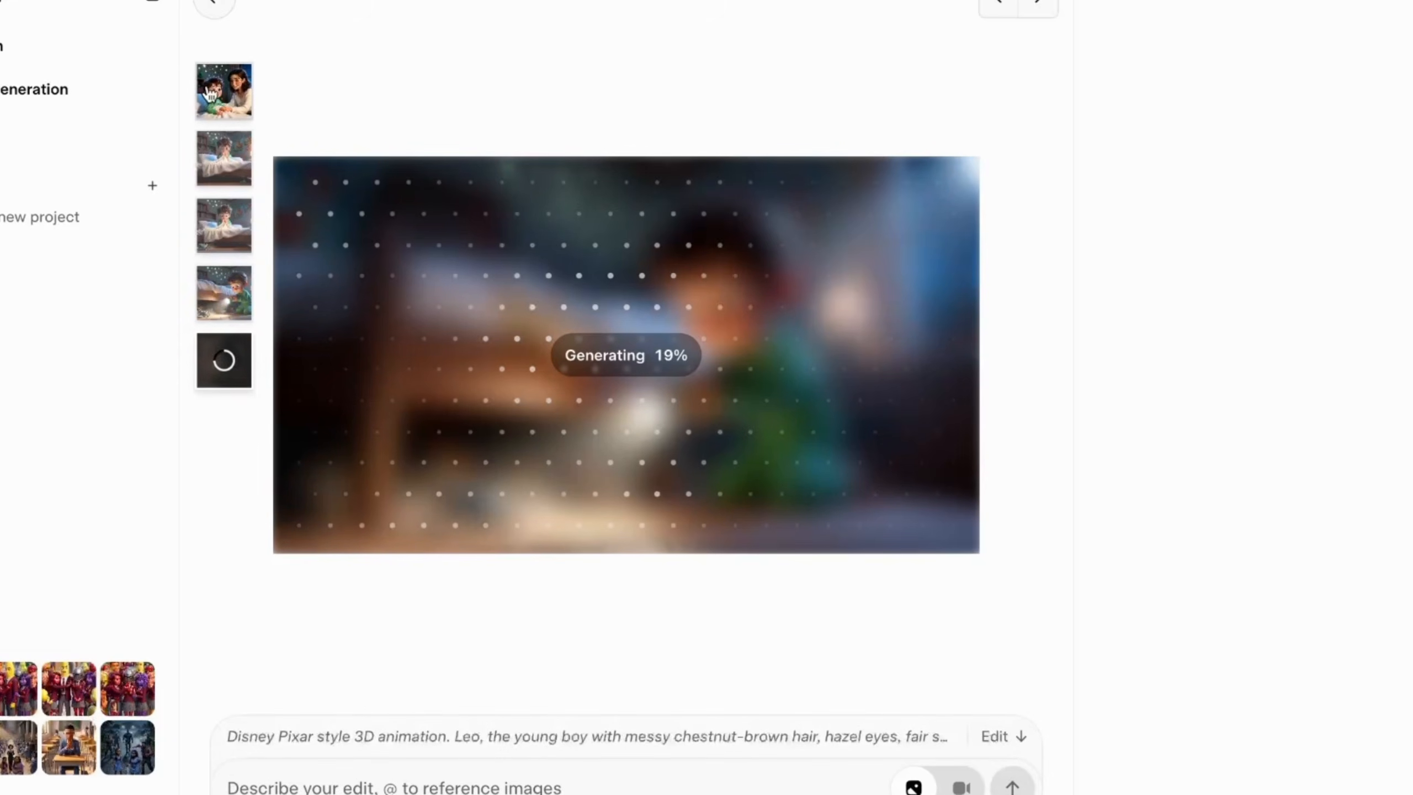
- View the Scene 1 to Scene 5 images in order to check the boy and bedroom for consistency
left_click(210, 92)
left_click(230, 158)
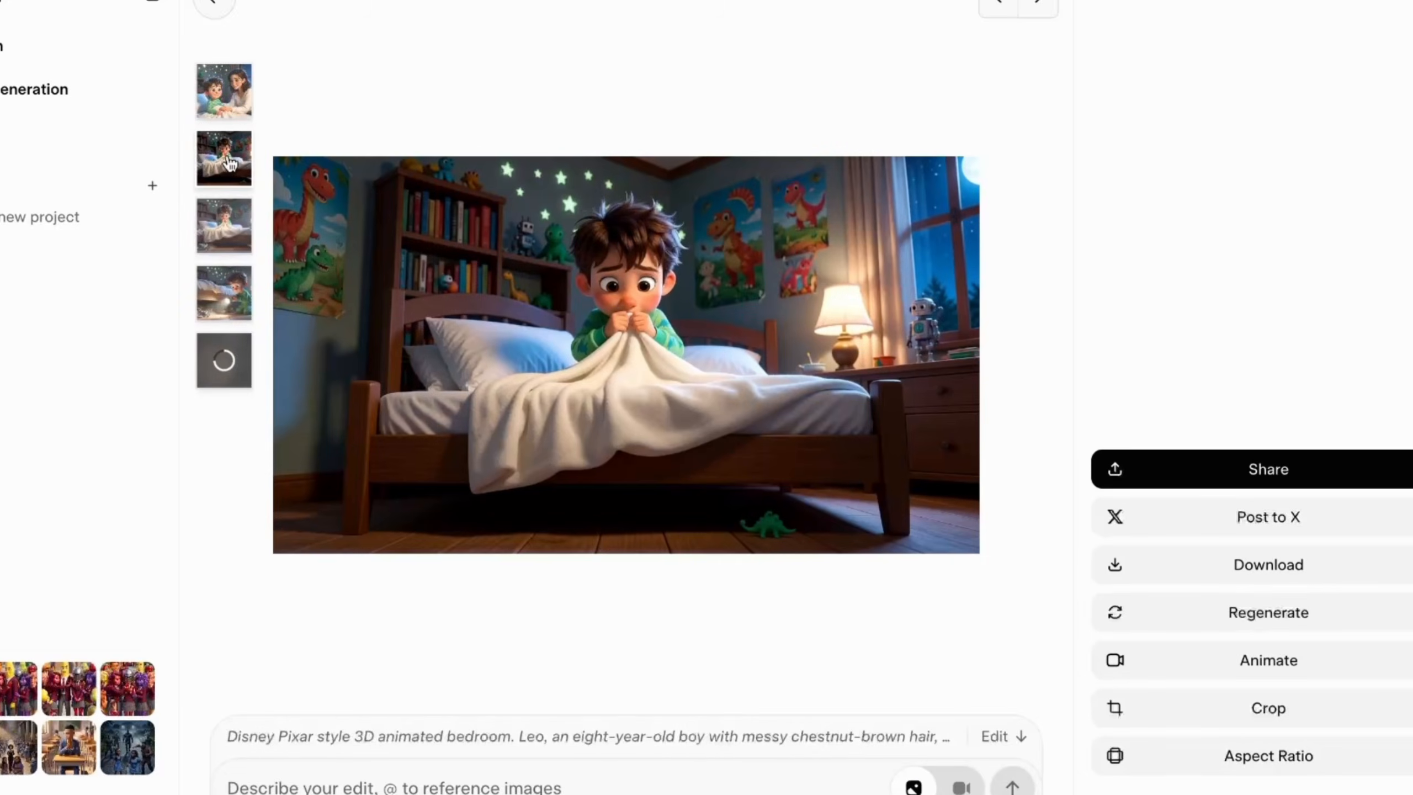
left_click(231, 233)
left_click(231, 294)
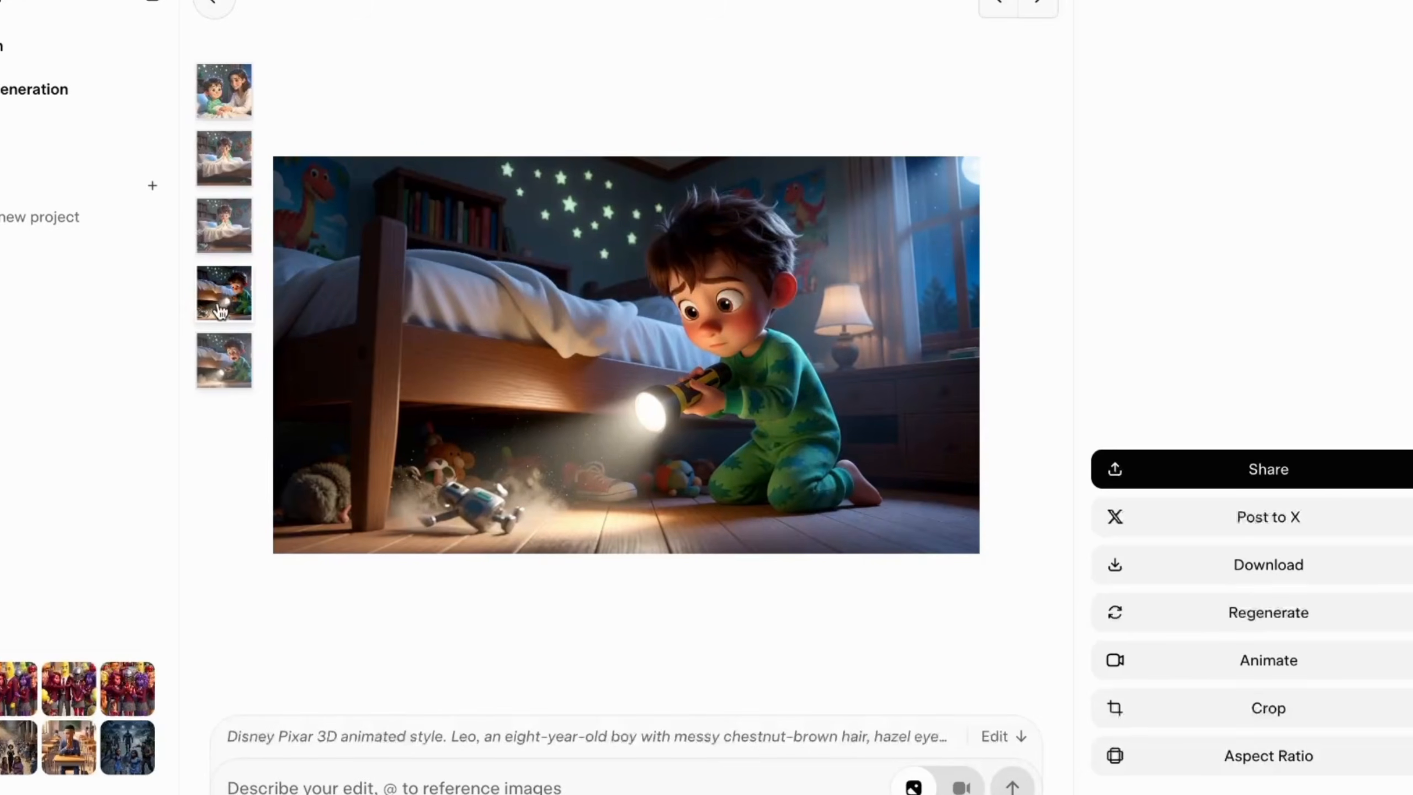
left_click(224, 361)
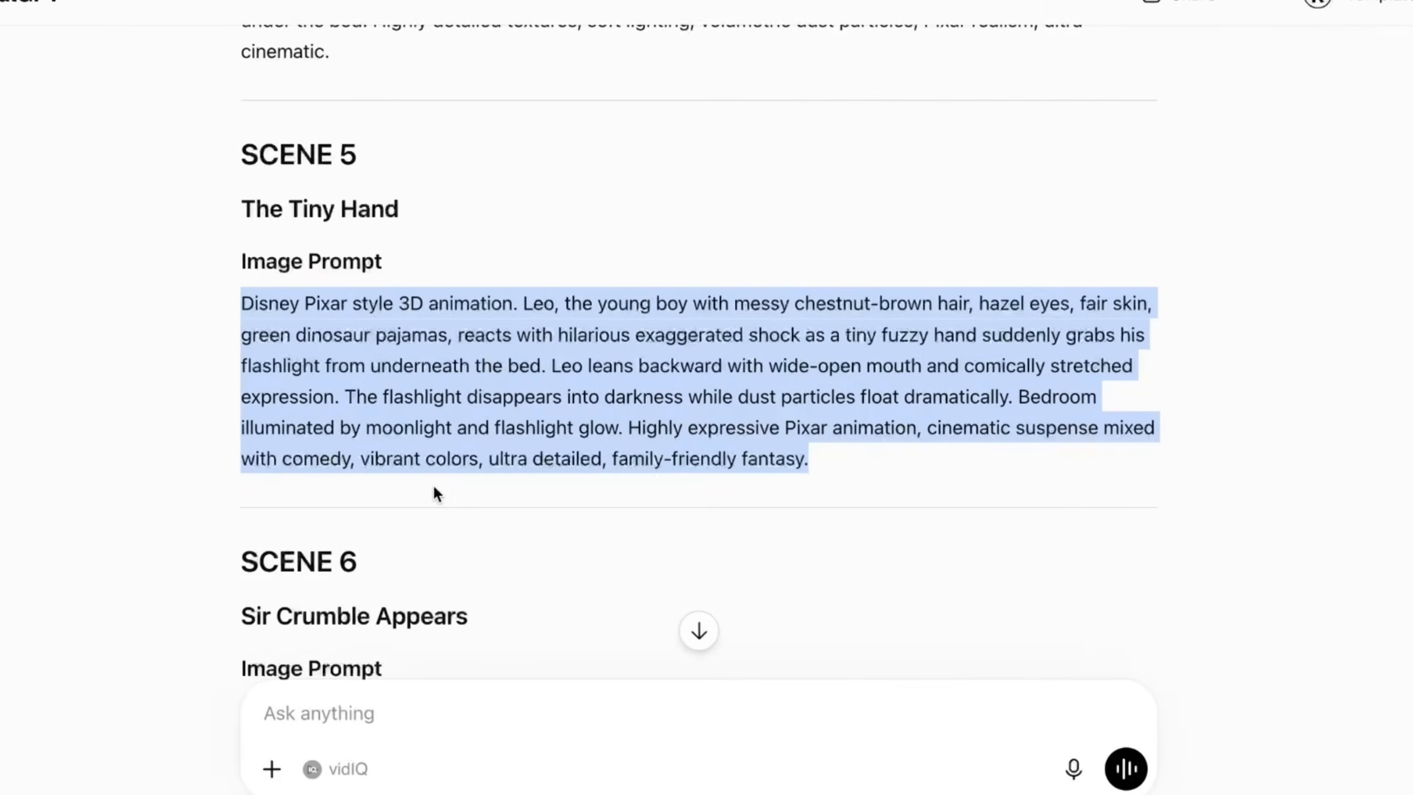
- Switch to ChatGPT and copy the full Scene 6 "Sir Crumble Appears" image prompt
scroll(435, 490, "down", 8)
left_click_drag(252, 252, 618, 451)
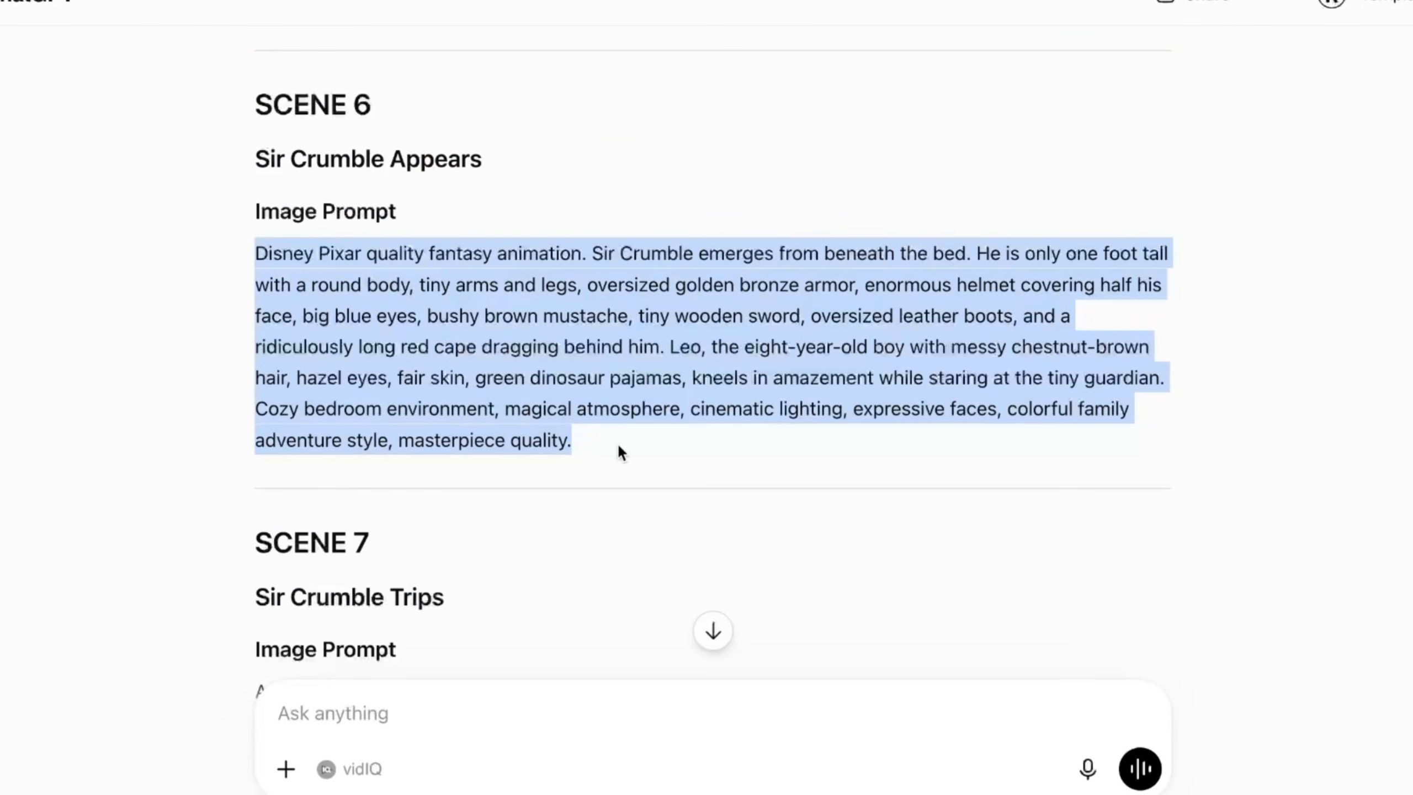
right_click(493, 388)
left_click(525, 438)
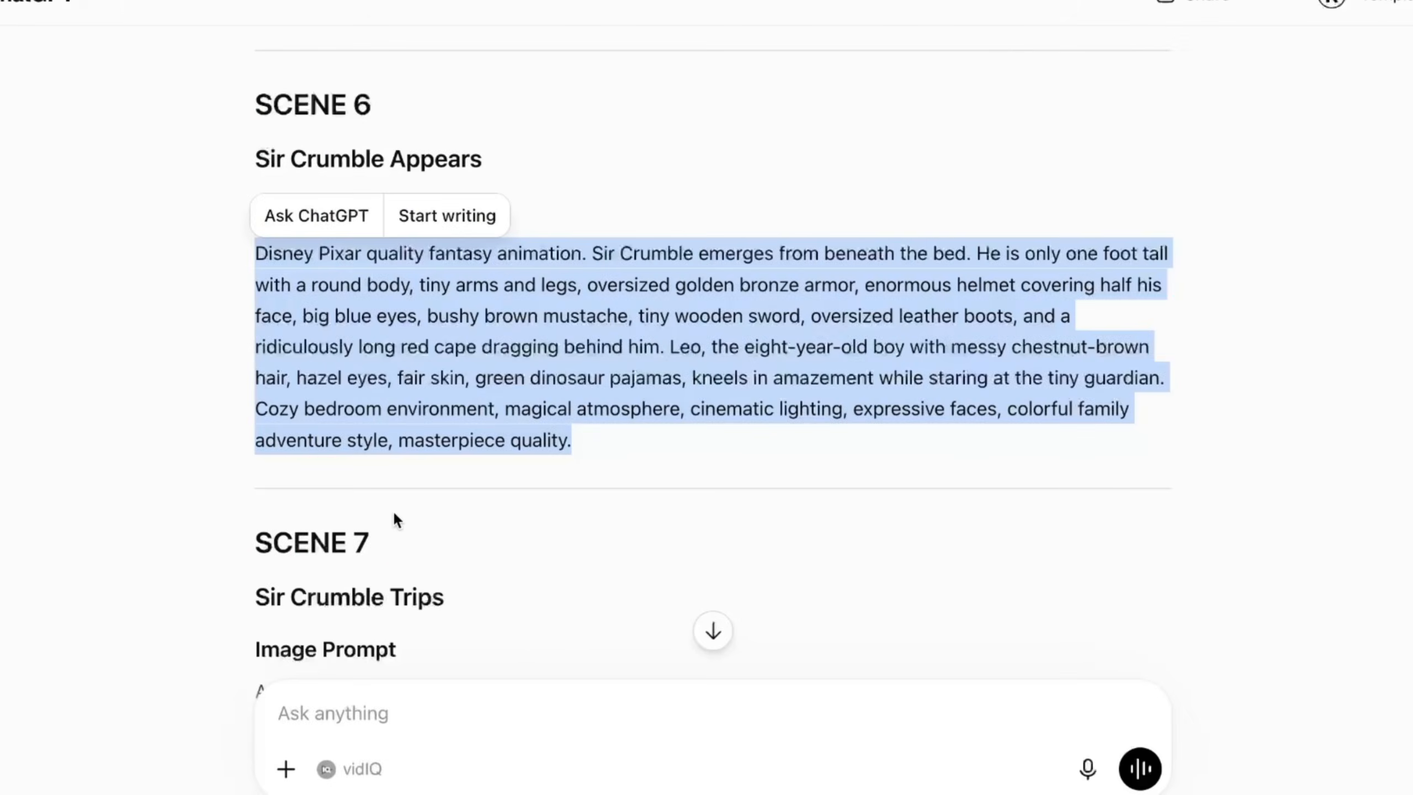
- Copy the Scene 7 "Sir Crumble Trips" prompt from ChatGPT and generate its image in Grok with the Scene 6 image as reference
scroll(390, 515, "down", 5)
left_click_drag(251, 333, 565, 517)
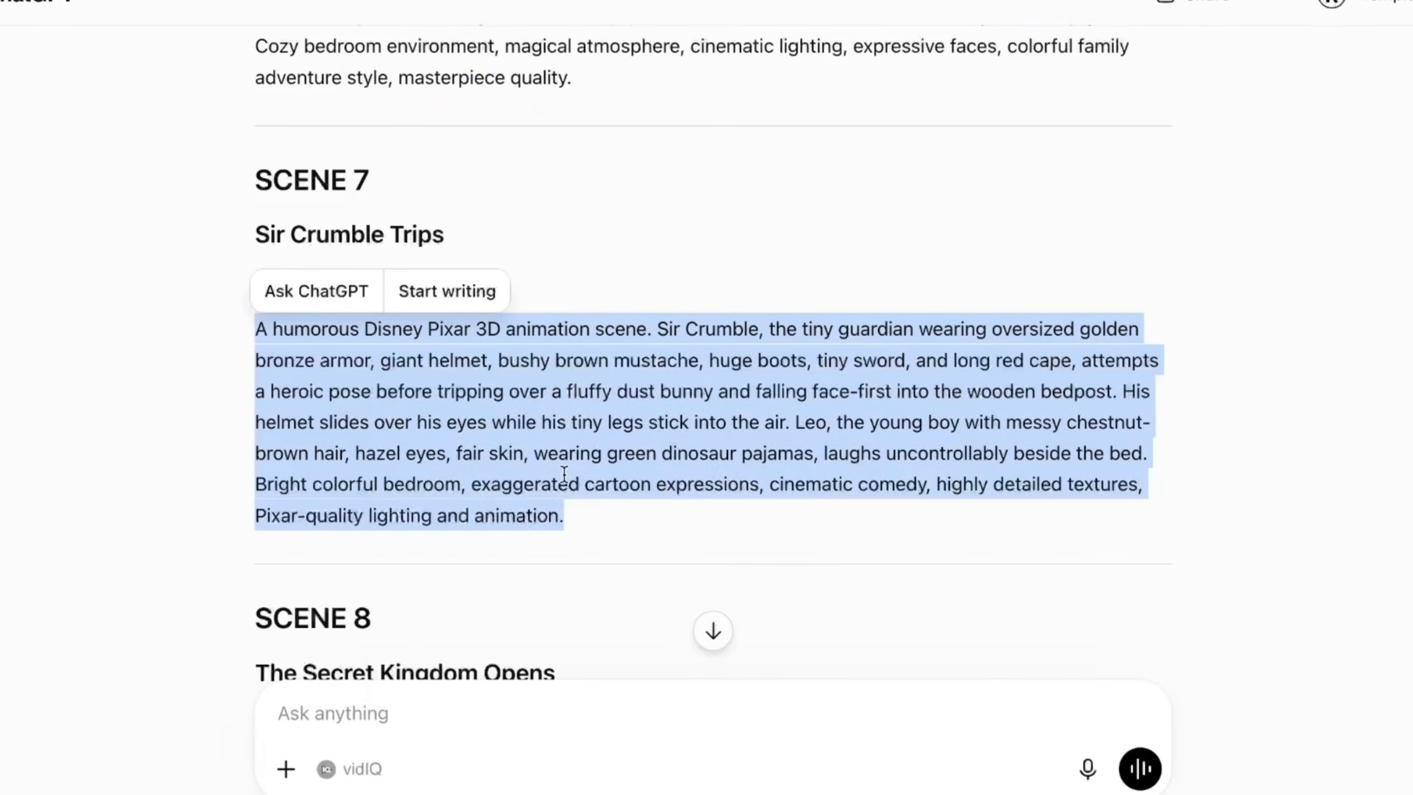
right_click(382, 400)
left_click(410, 444)
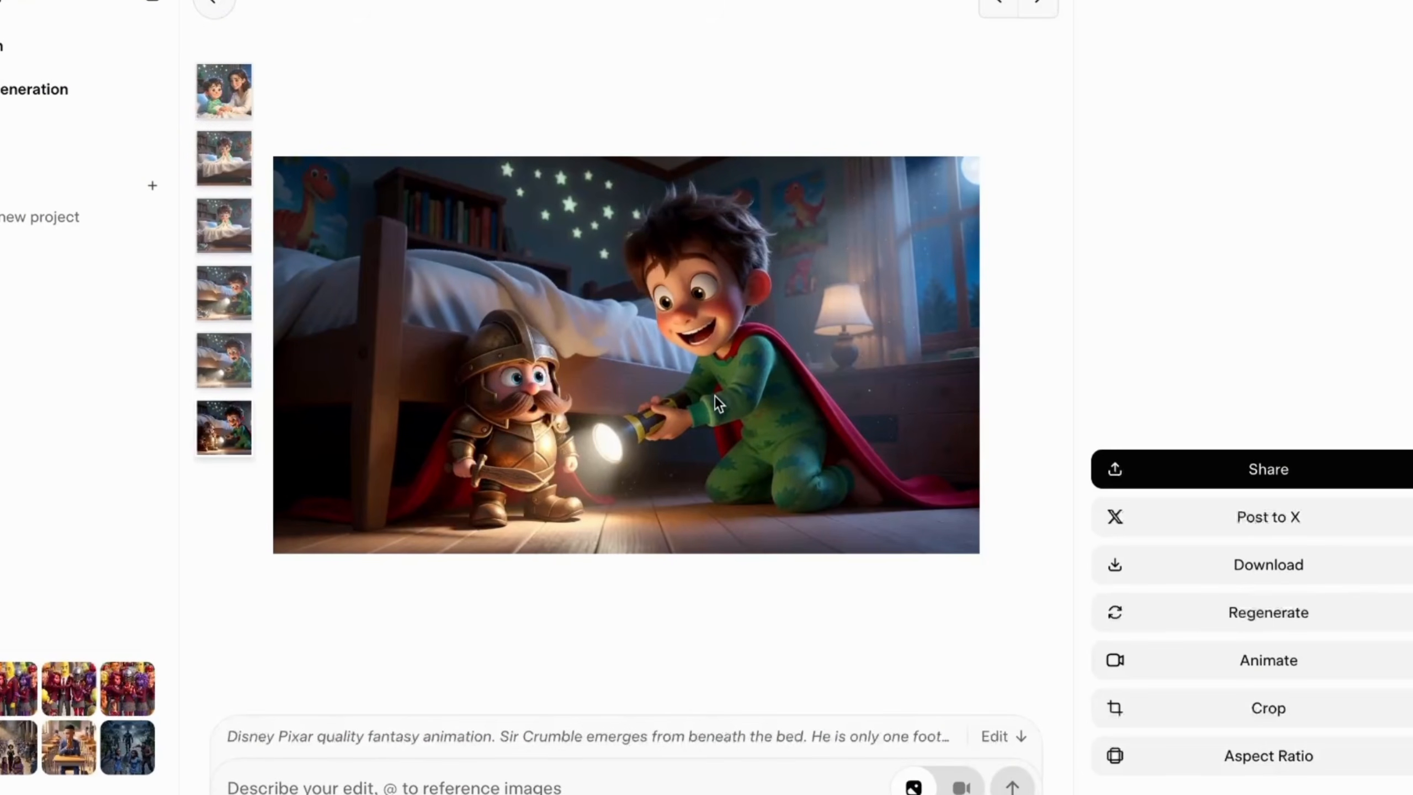
left_click(420, 776)
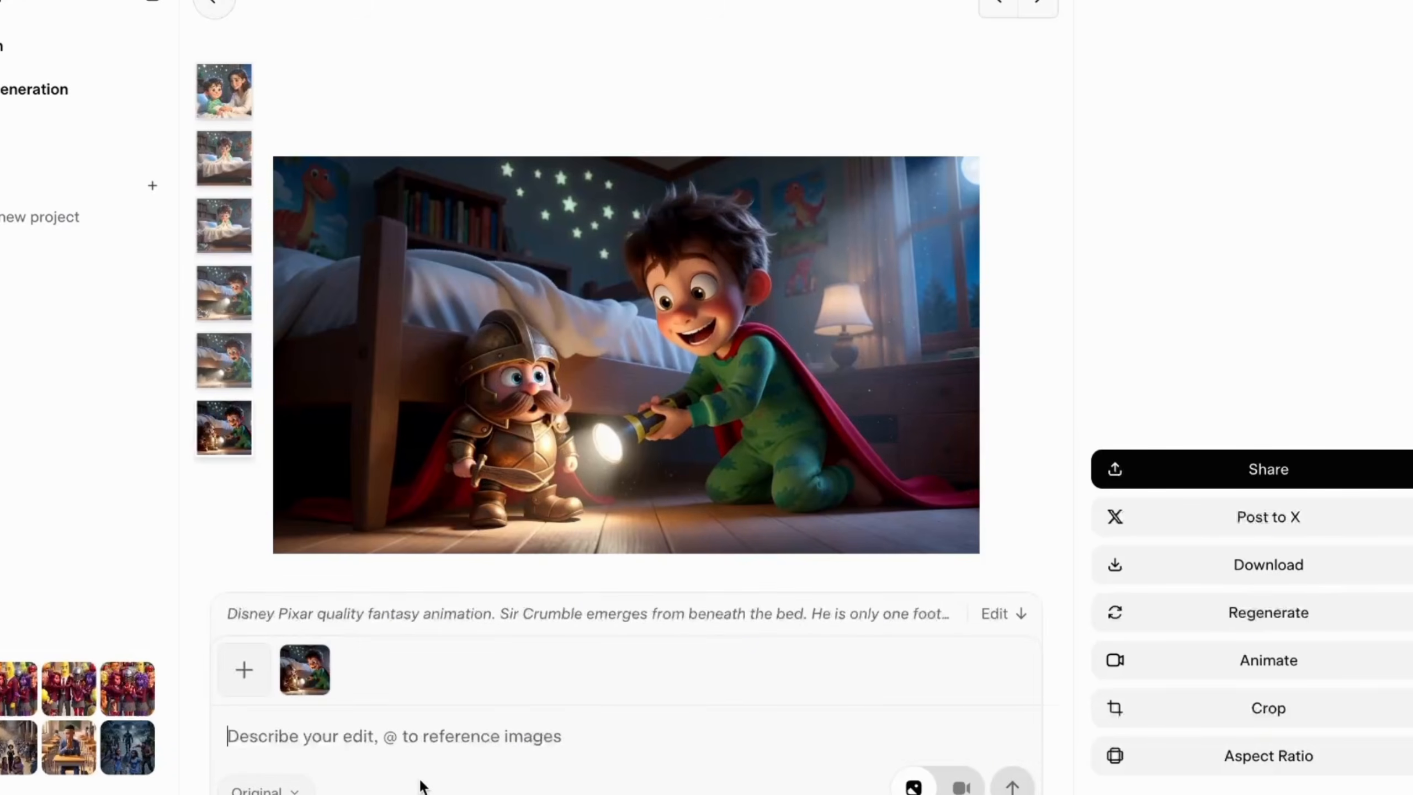
key("ctrl+v")
key("Return")
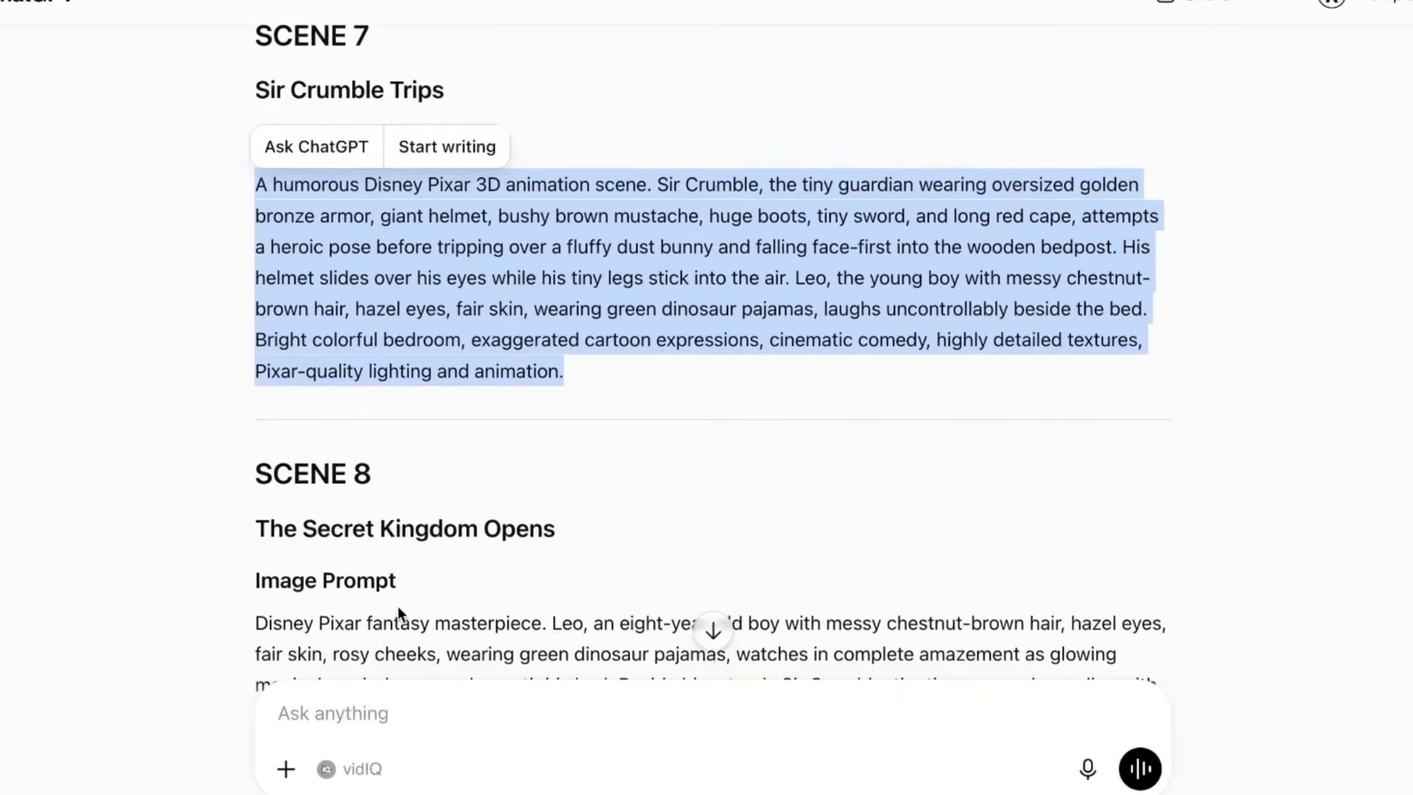
- Copy the Scene 8 "The Secret Kingdom Opens" prompt from ChatGPT and generate its image in Grok with the Scene 7 image as reference
scroll(398, 535, "down", 5)
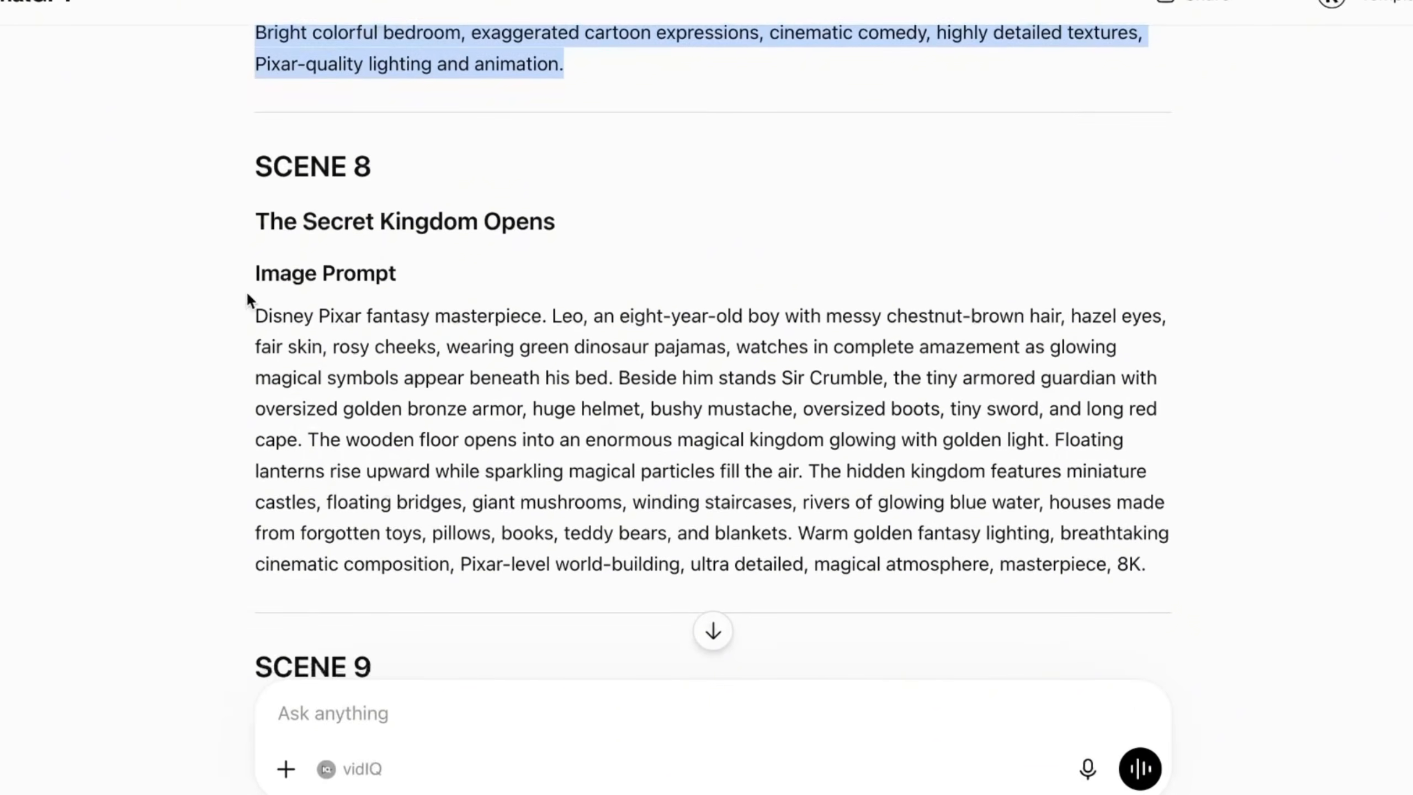
left_click_drag(250, 303, 1183, 581)
right_click(879, 470)
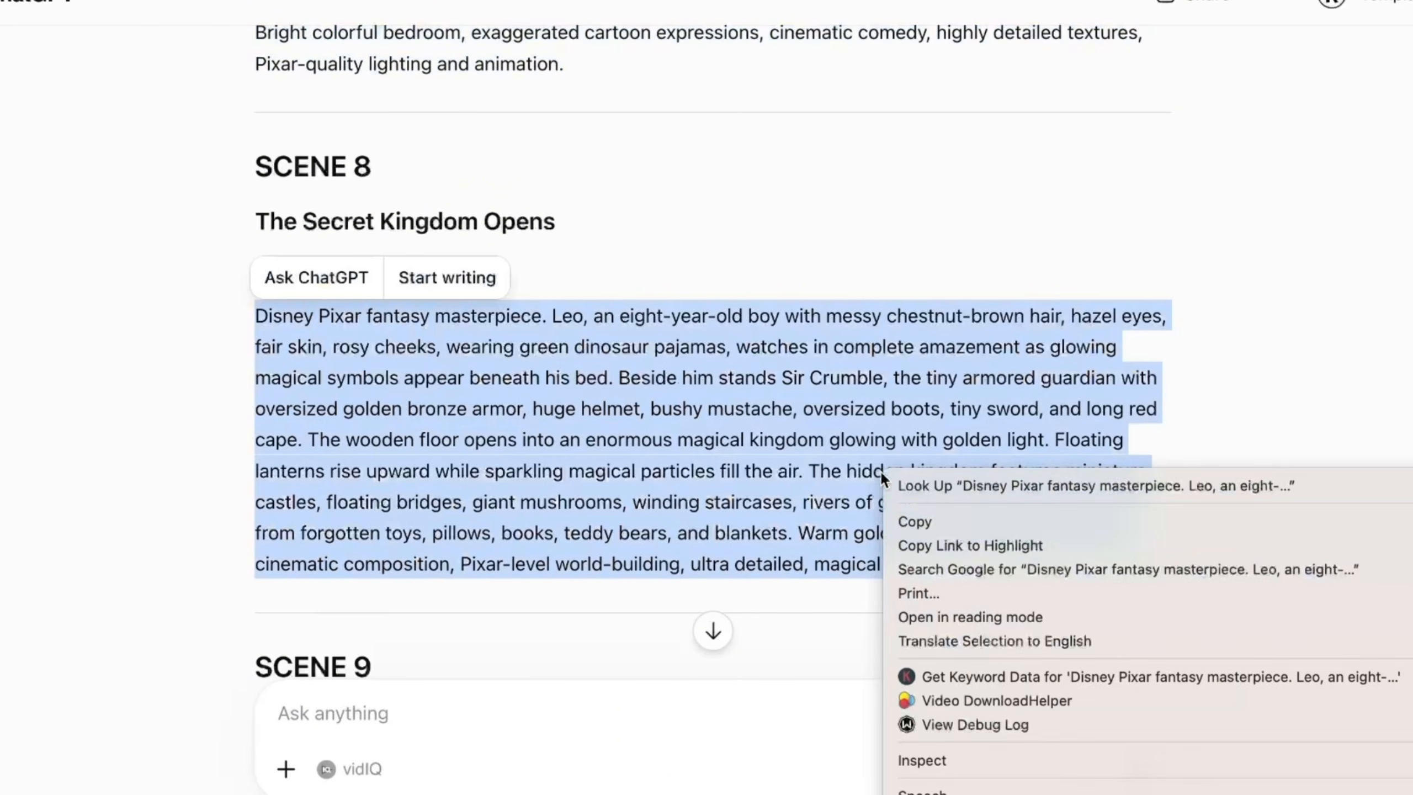
left_click(899, 521)
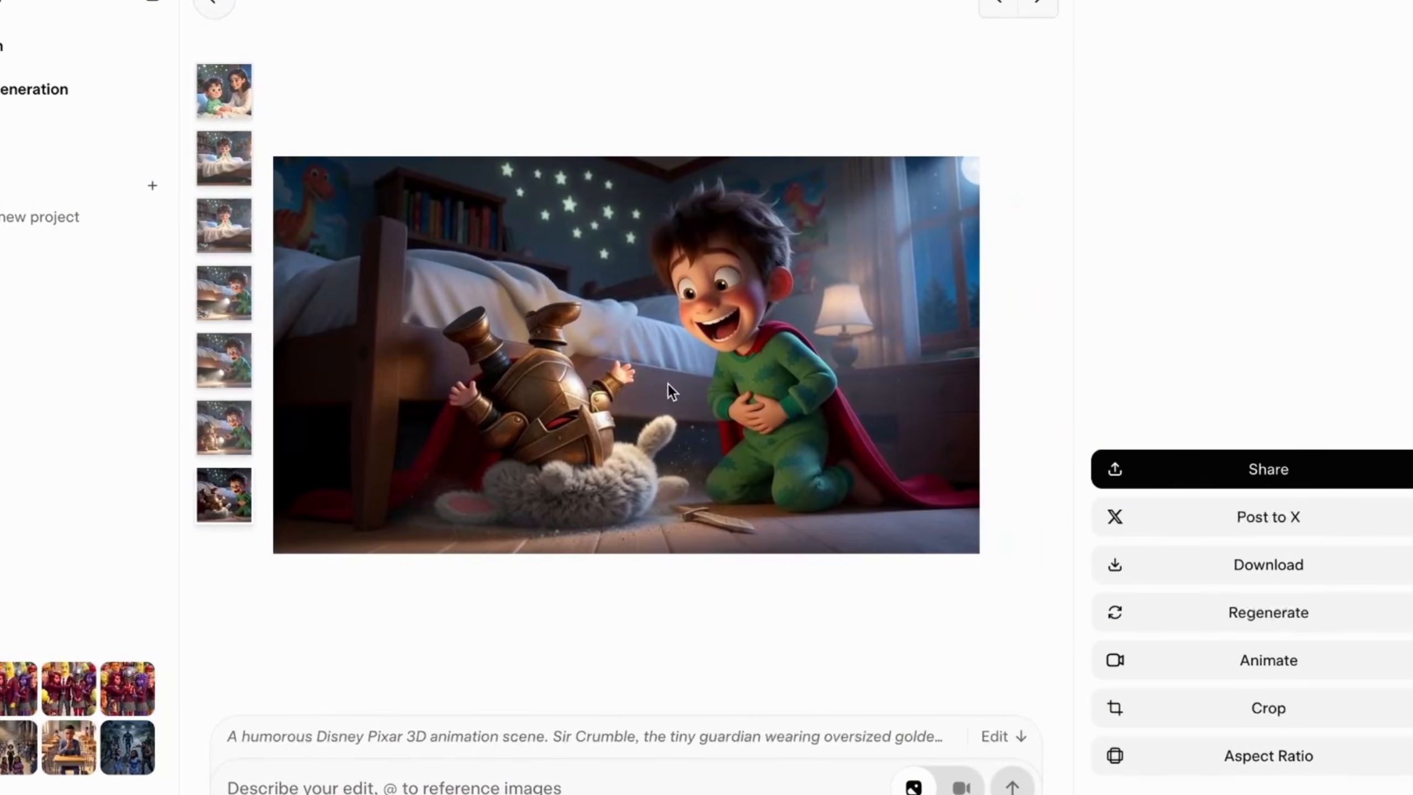
left_click(436, 785)
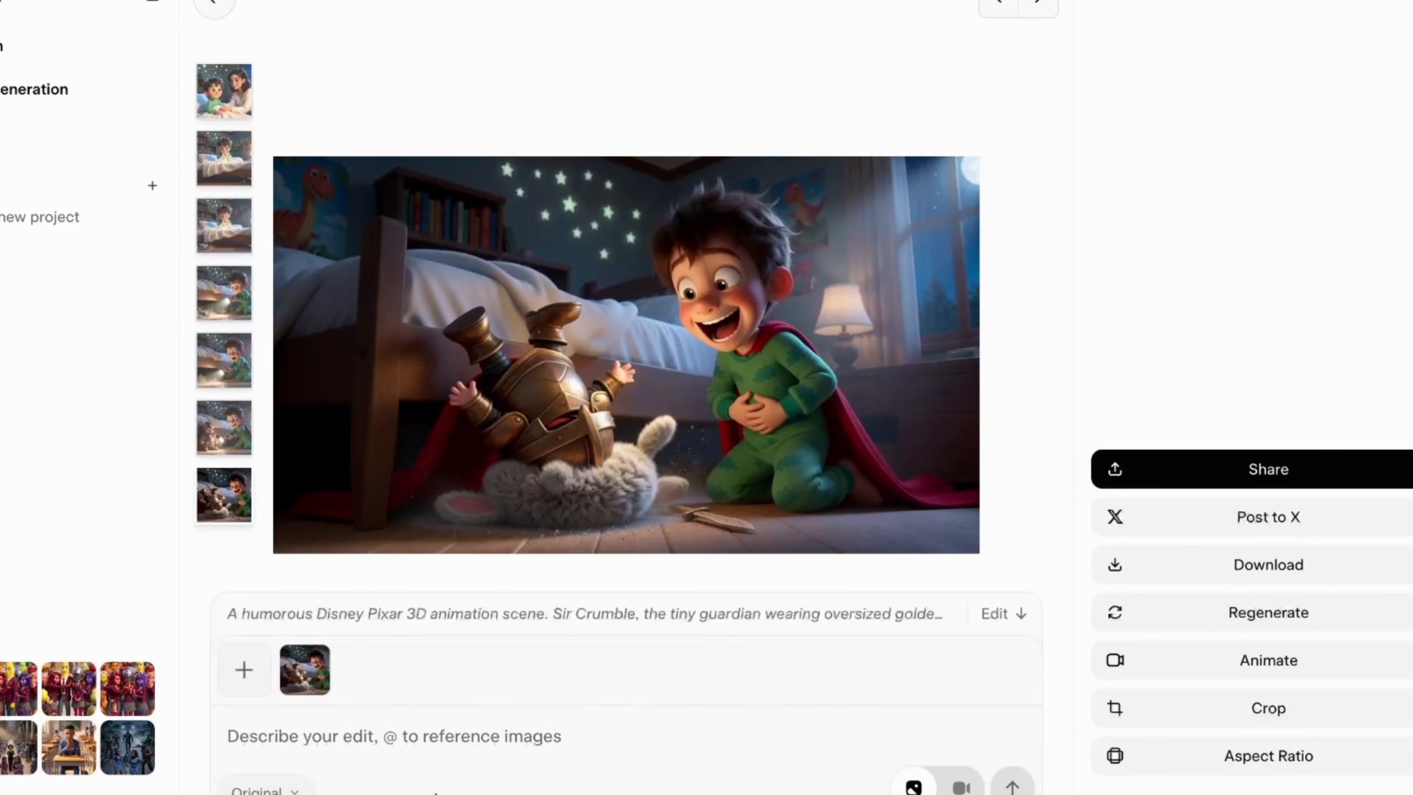
key("ctrl+v")
key("Return")
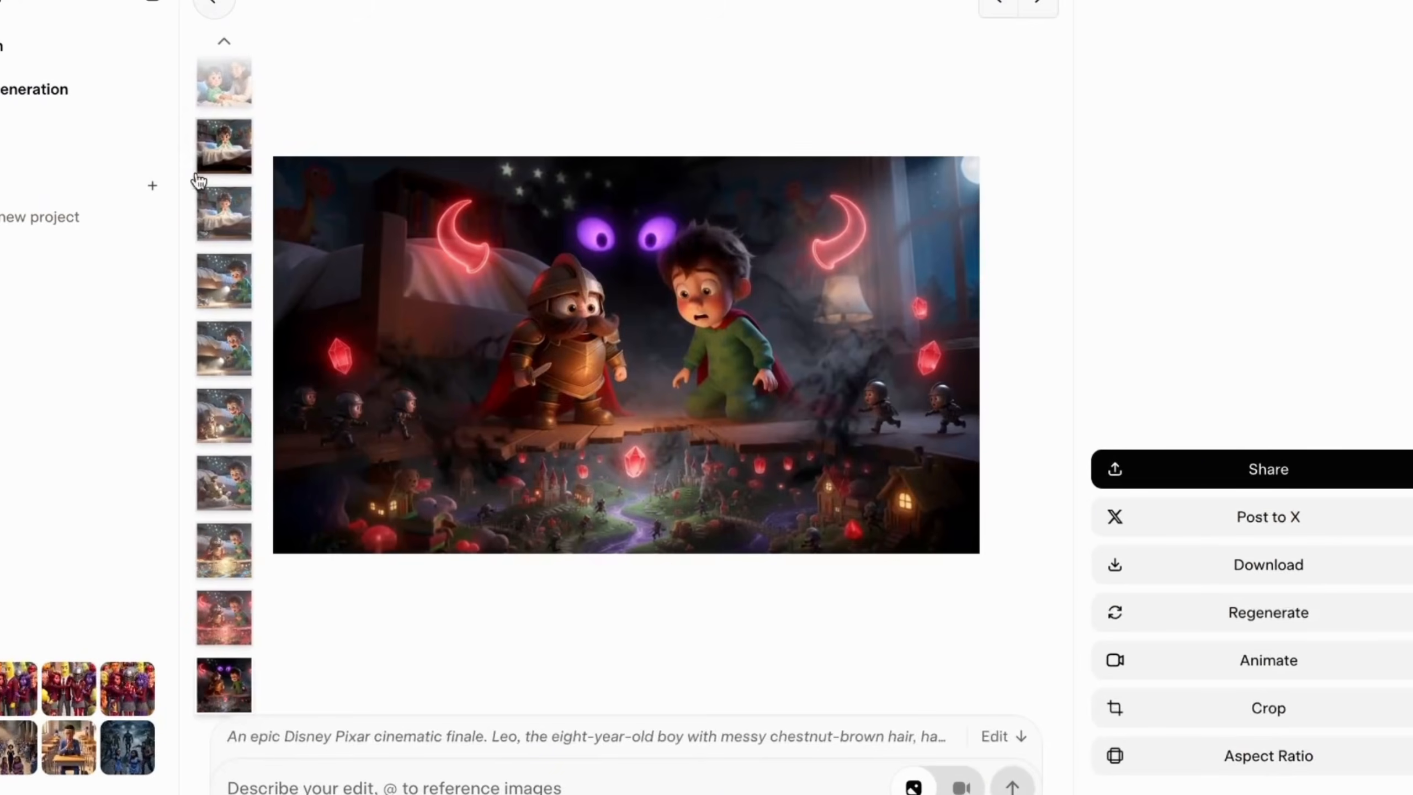
- Look through the generated scene images to compare the characters and bedroom, ending on the Scene 1 image of the boy with his mother
scroll(222, 168, "up", 2)
left_click(222, 92)
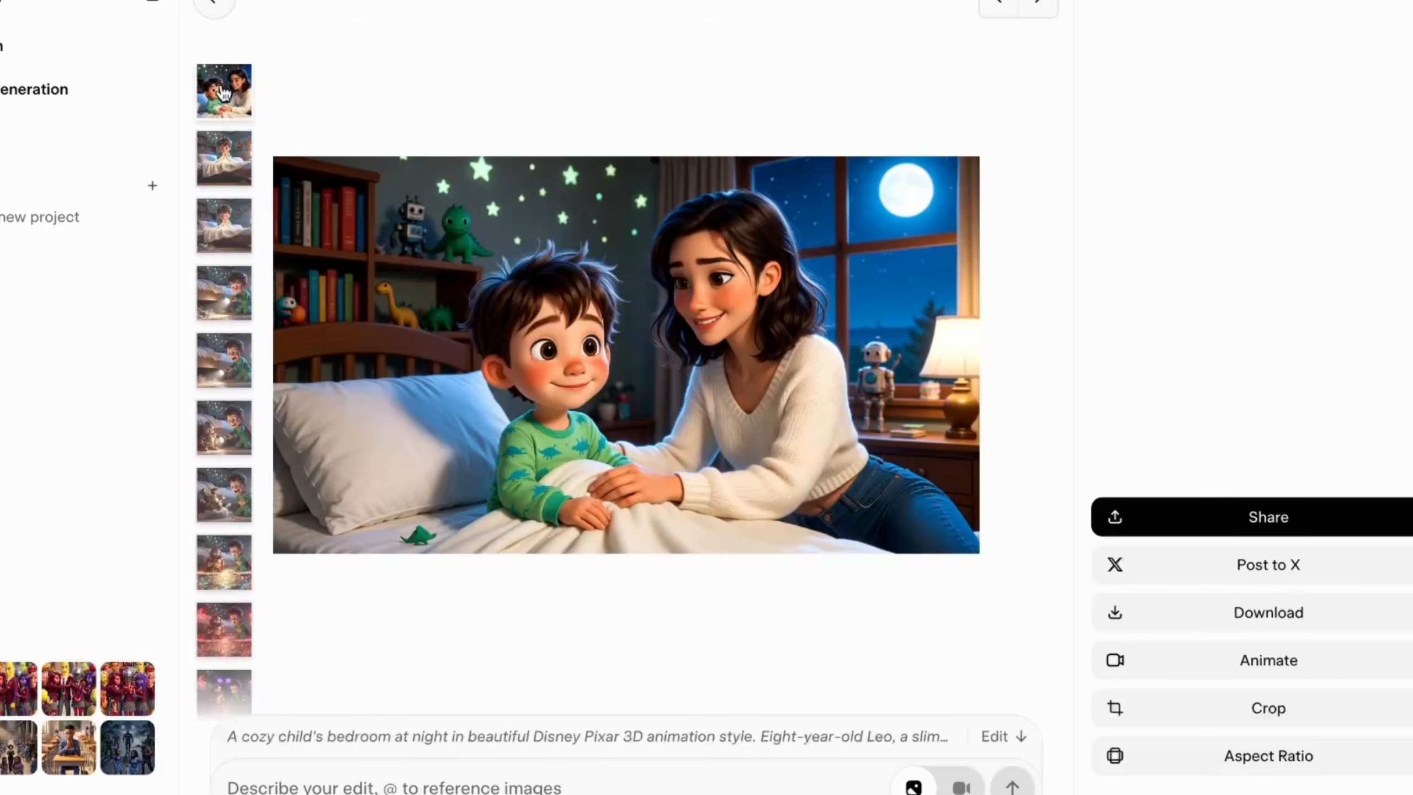
scroll(222, 652, "down", 1)
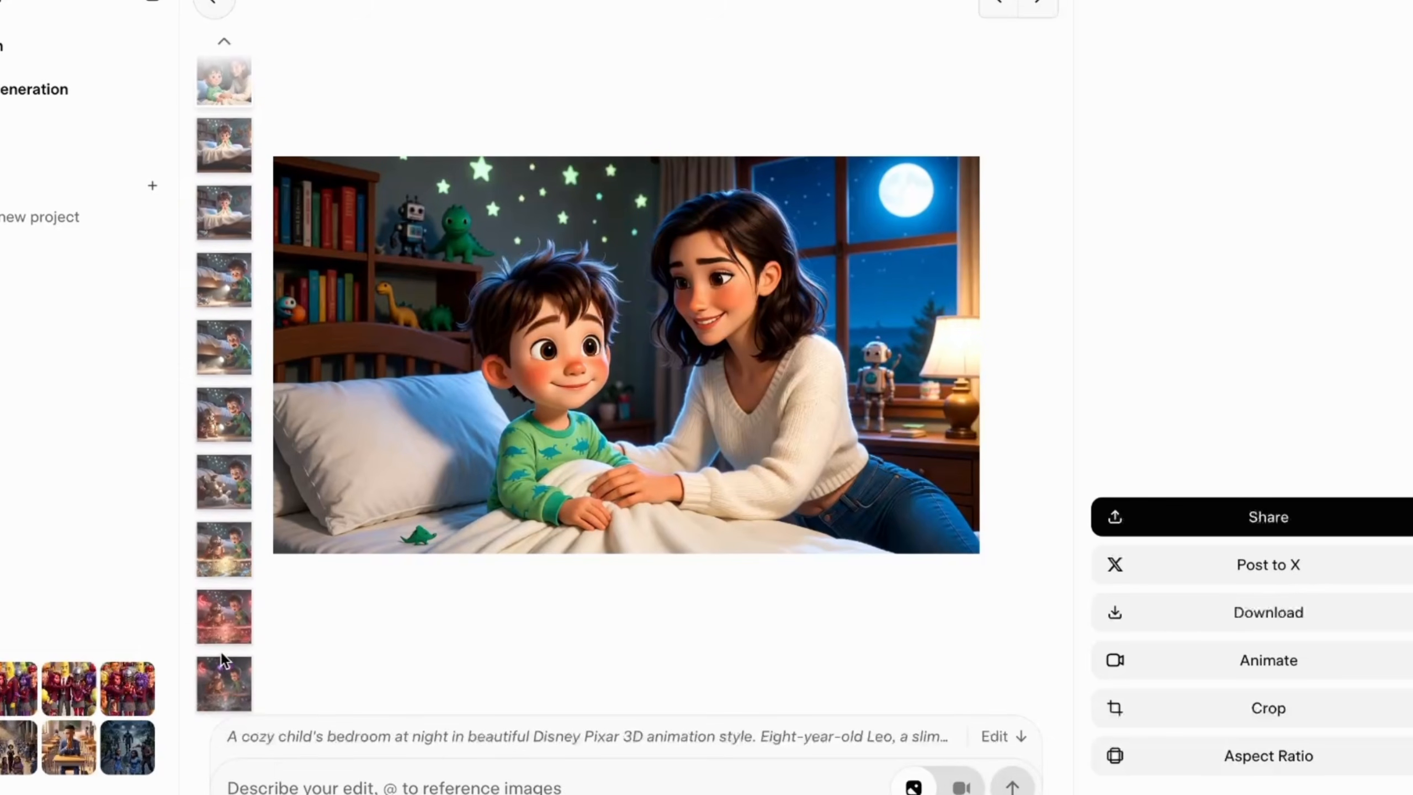
left_click(223, 693)
left_click(224, 504)
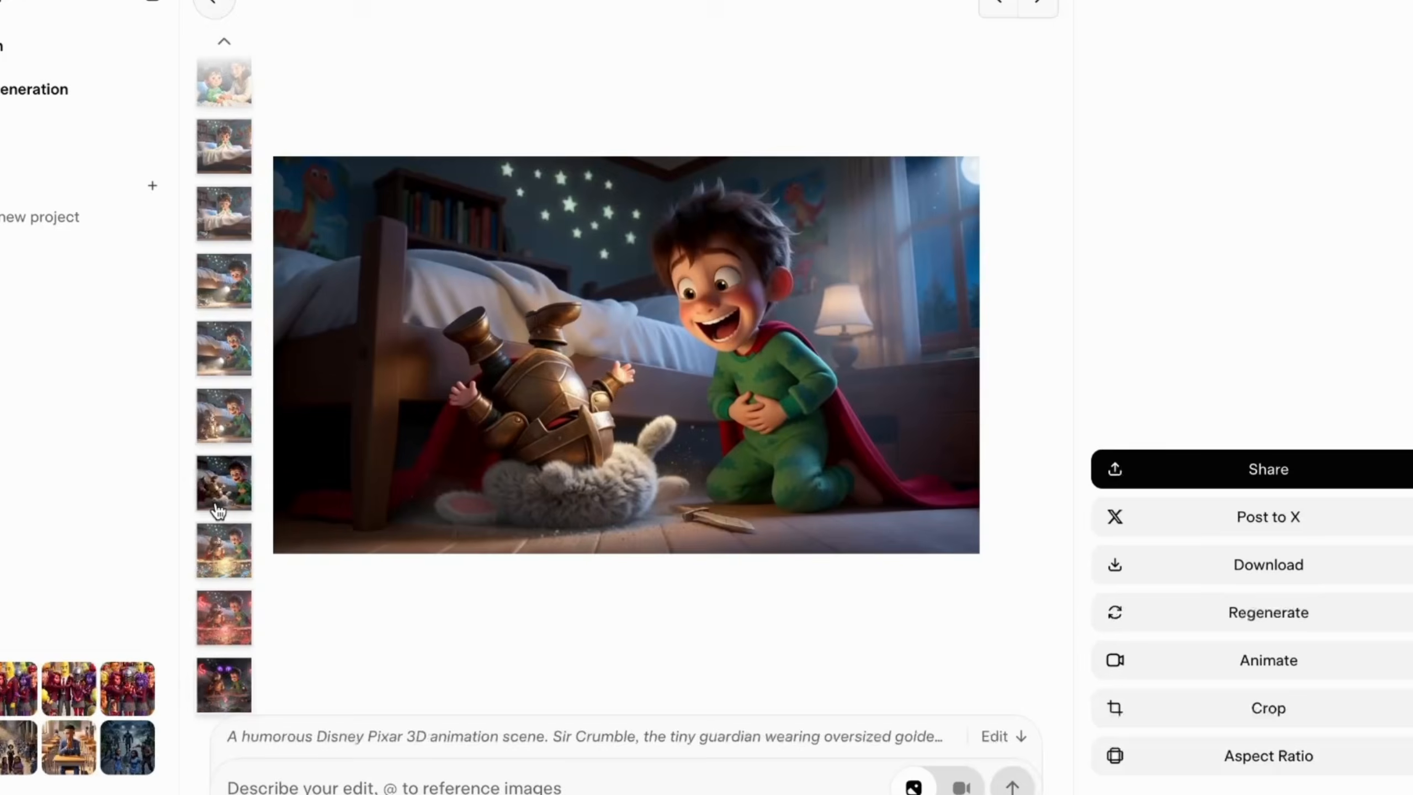
left_click(222, 420)
left_click(221, 324)
left_click(224, 286)
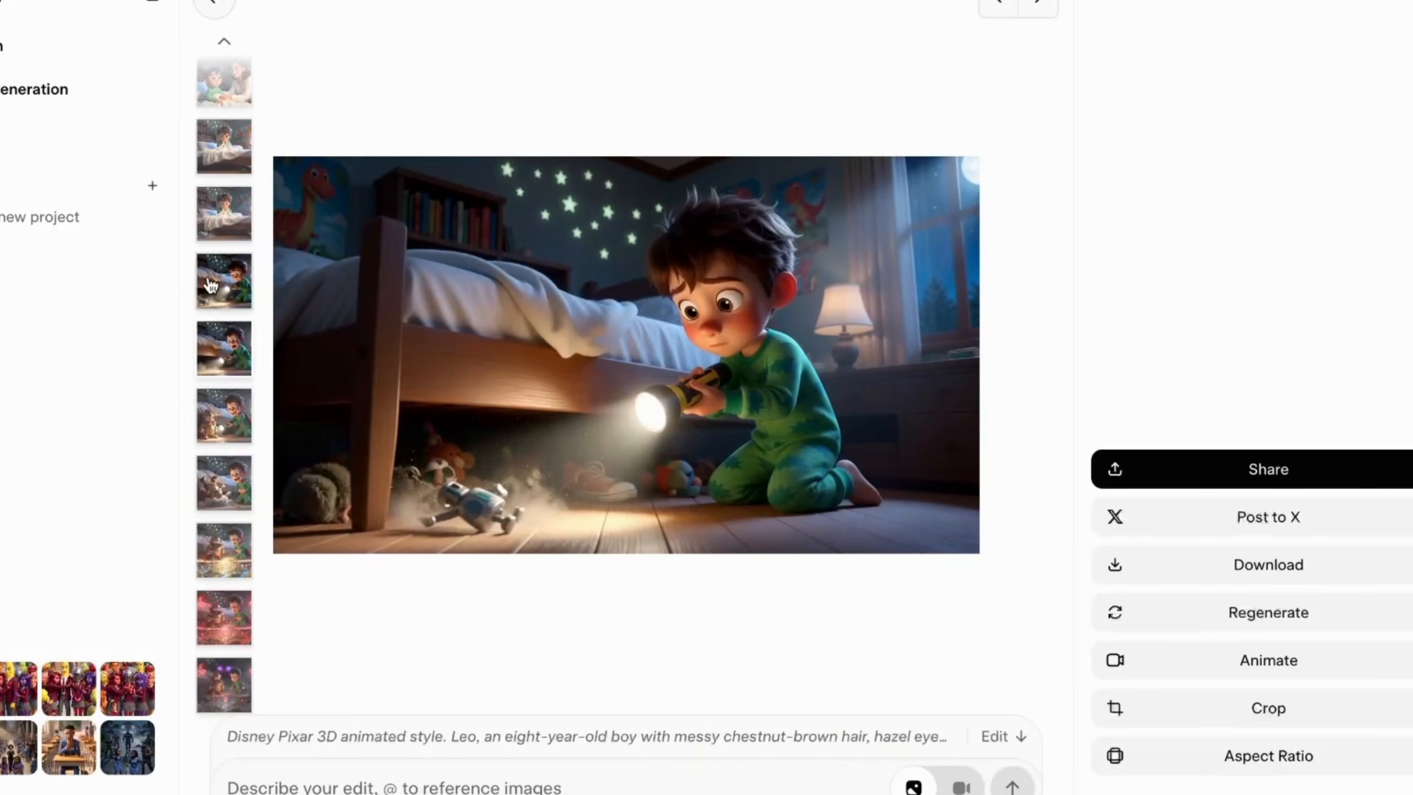
scroll(225, 250, "up", 1)
left_click(231, 155)
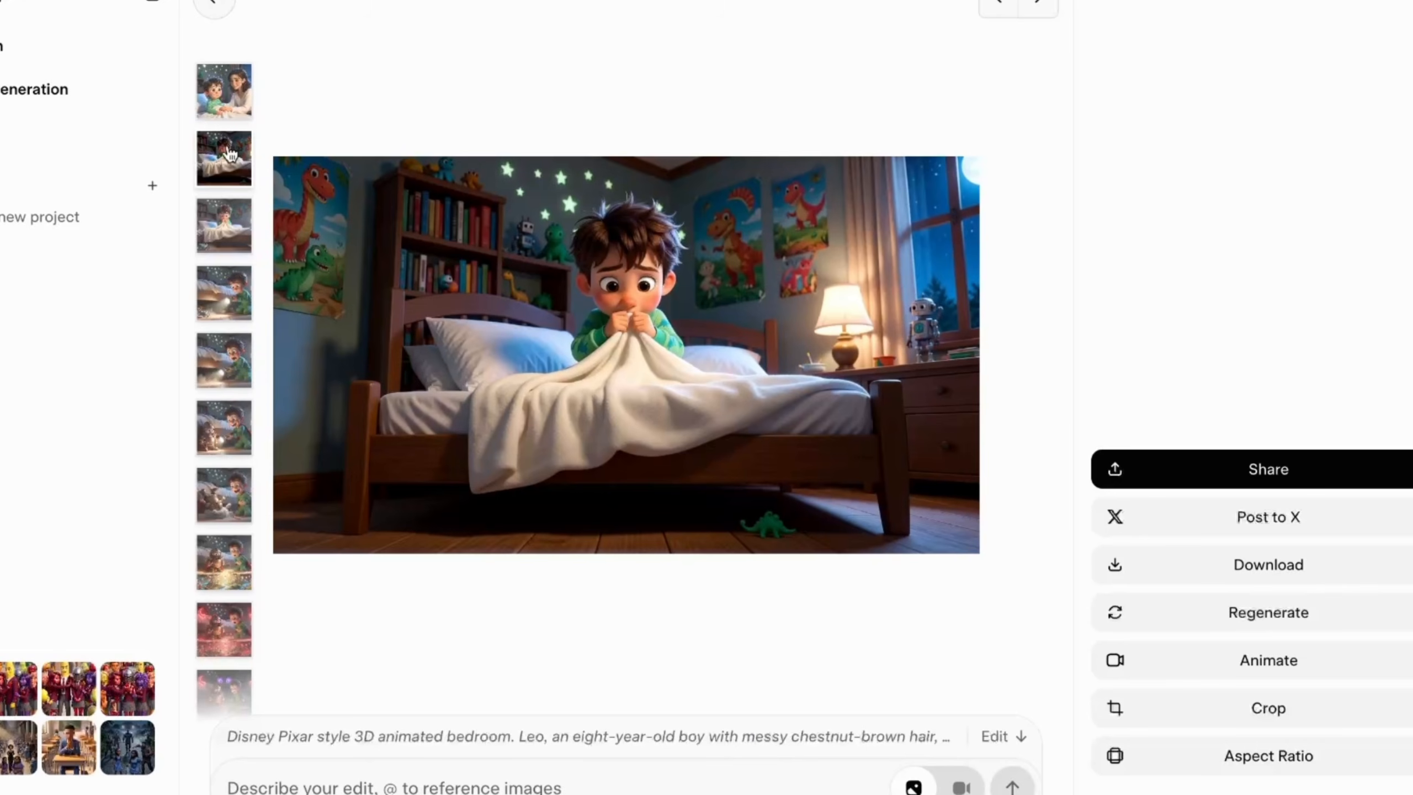
left_click(225, 78)
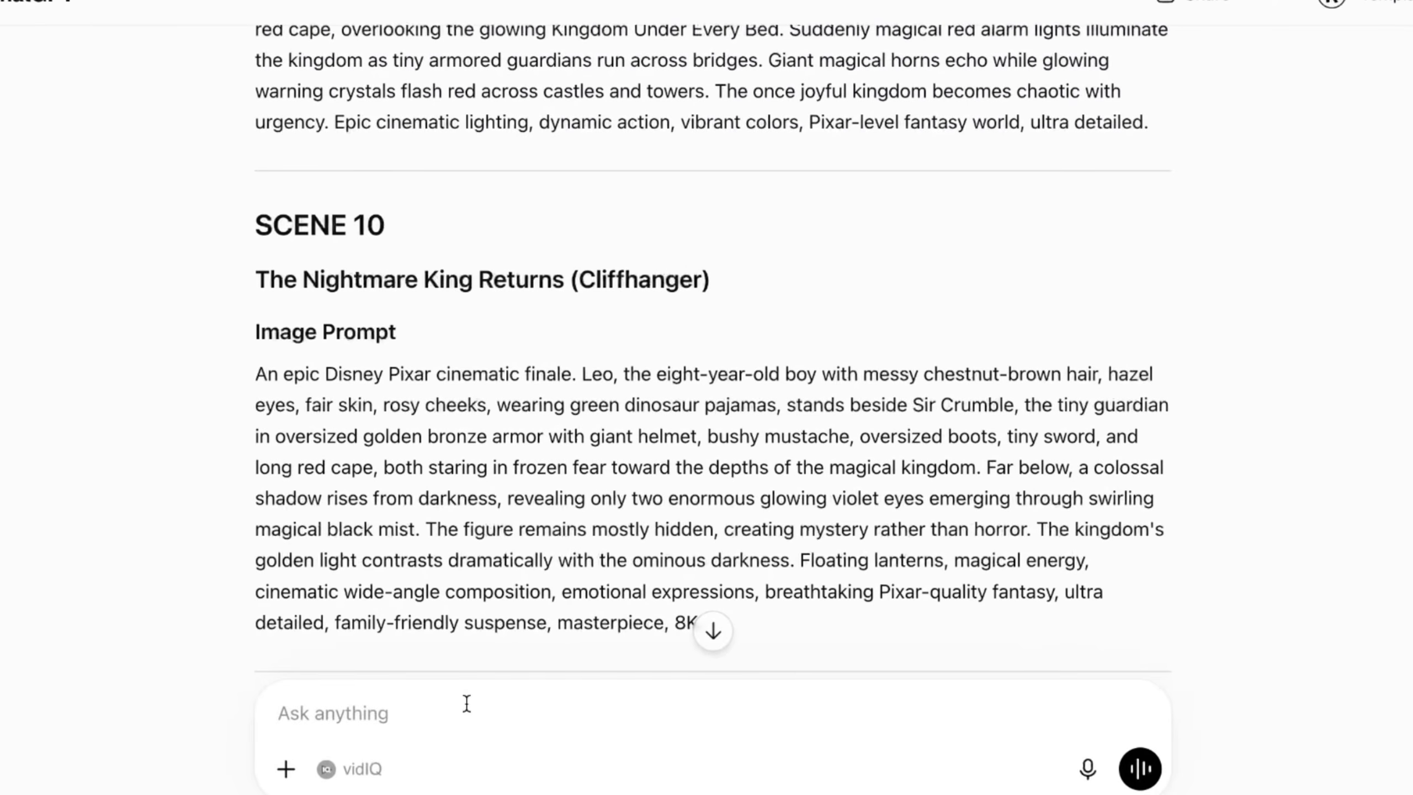
- In ChatGPT, request video prompts for each image scene with character dialogue, excluding background music, sound effects or soft piano sound, just raw audio
left_click(467, 704)
type("Give us video prompts for ")
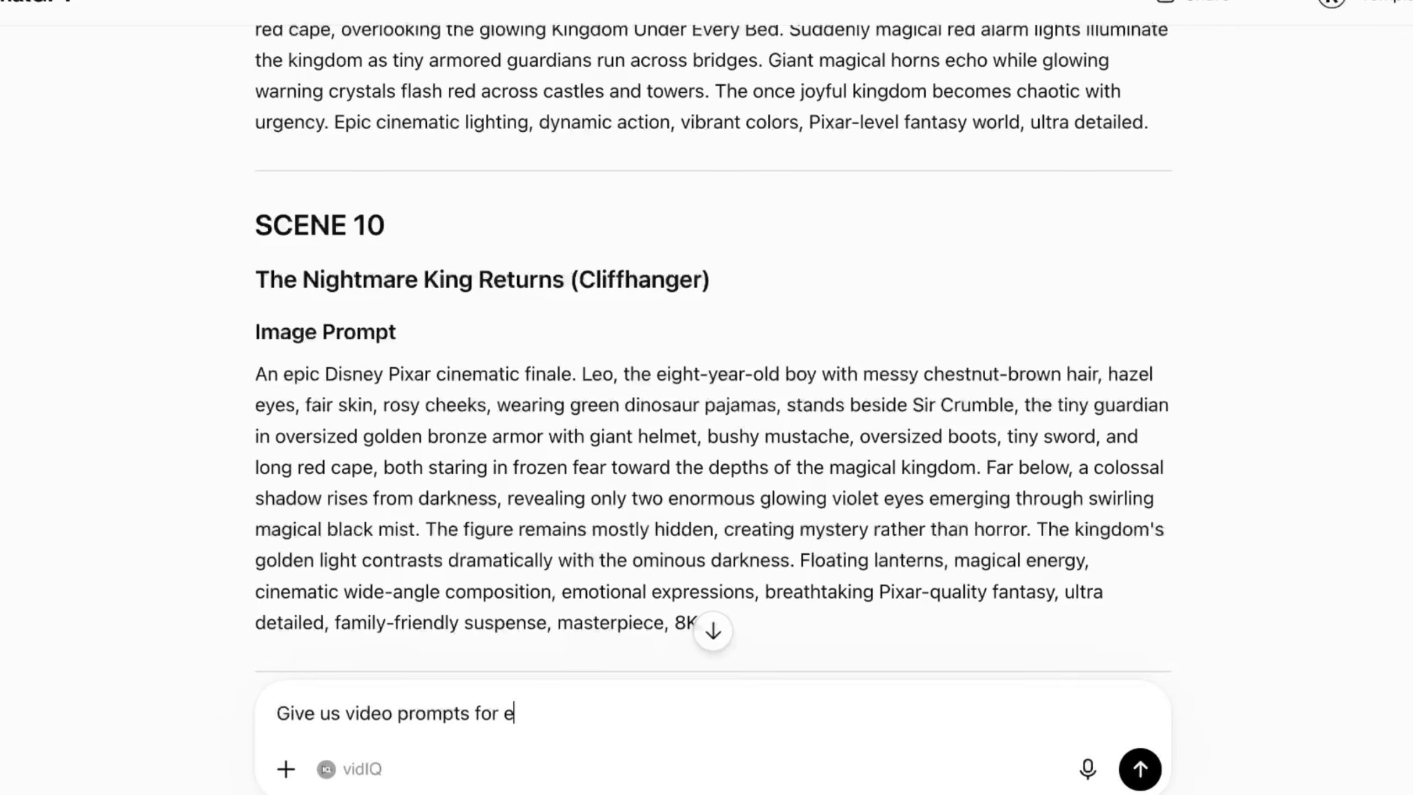
type("each of the image")
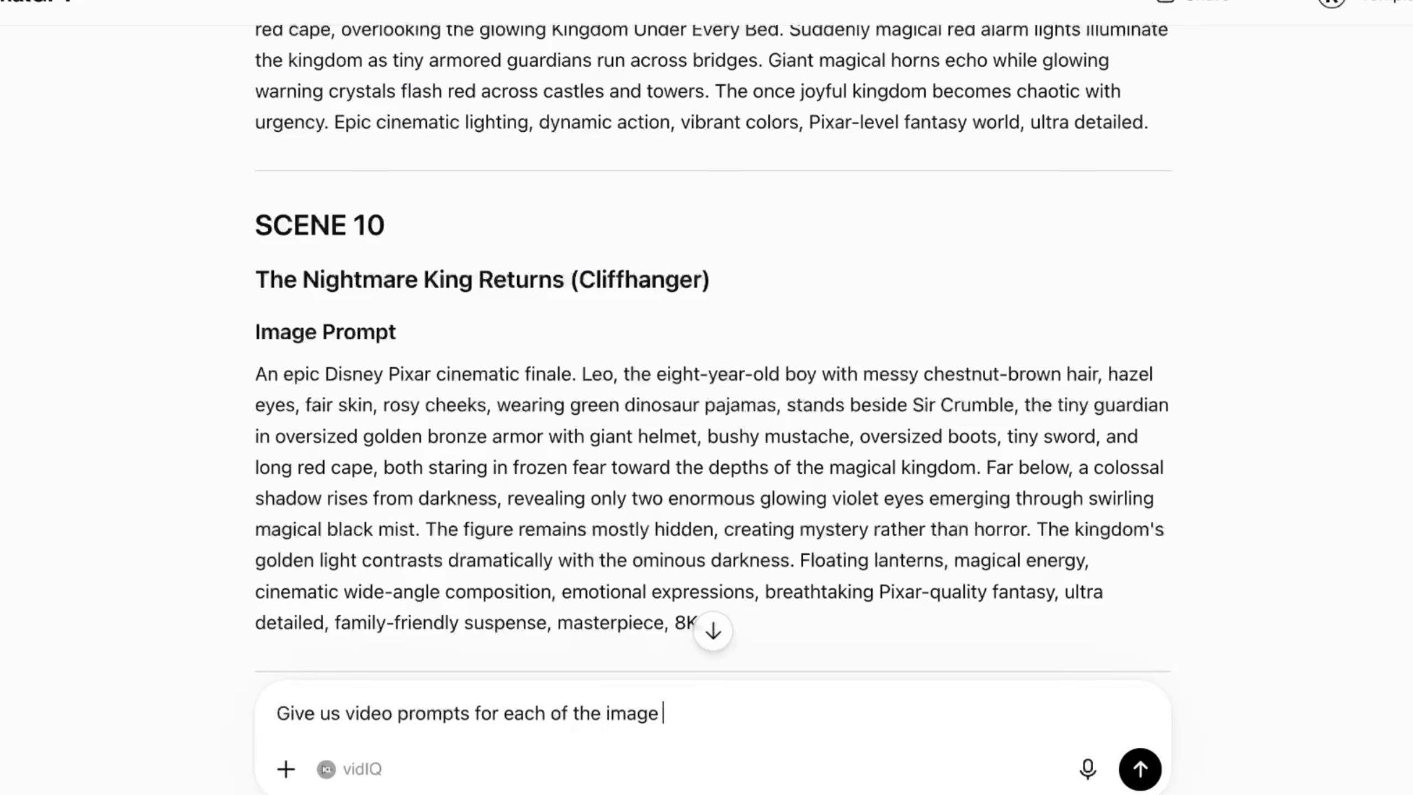
type("scenes and ")
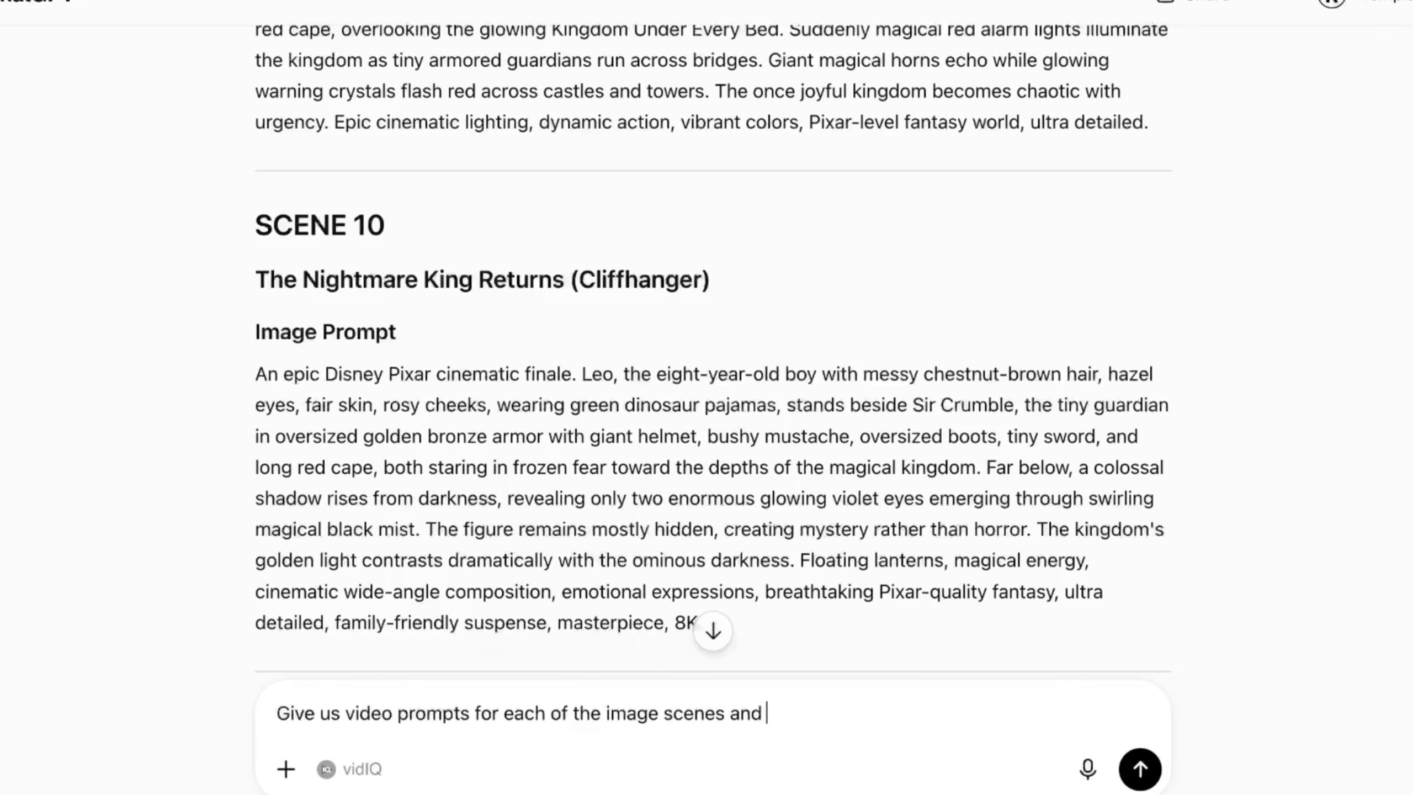
type("also include the ")
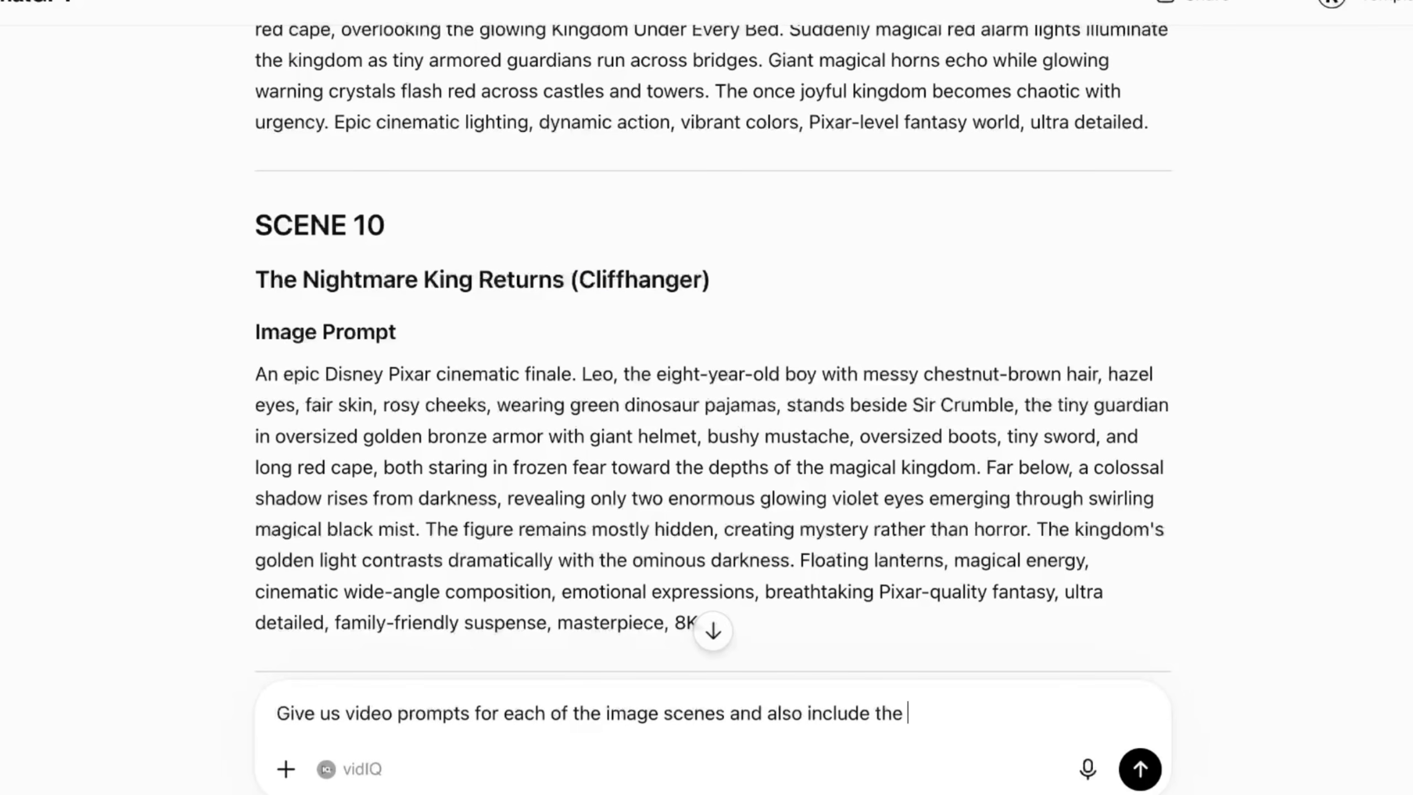
type("dialogue that the chaar")
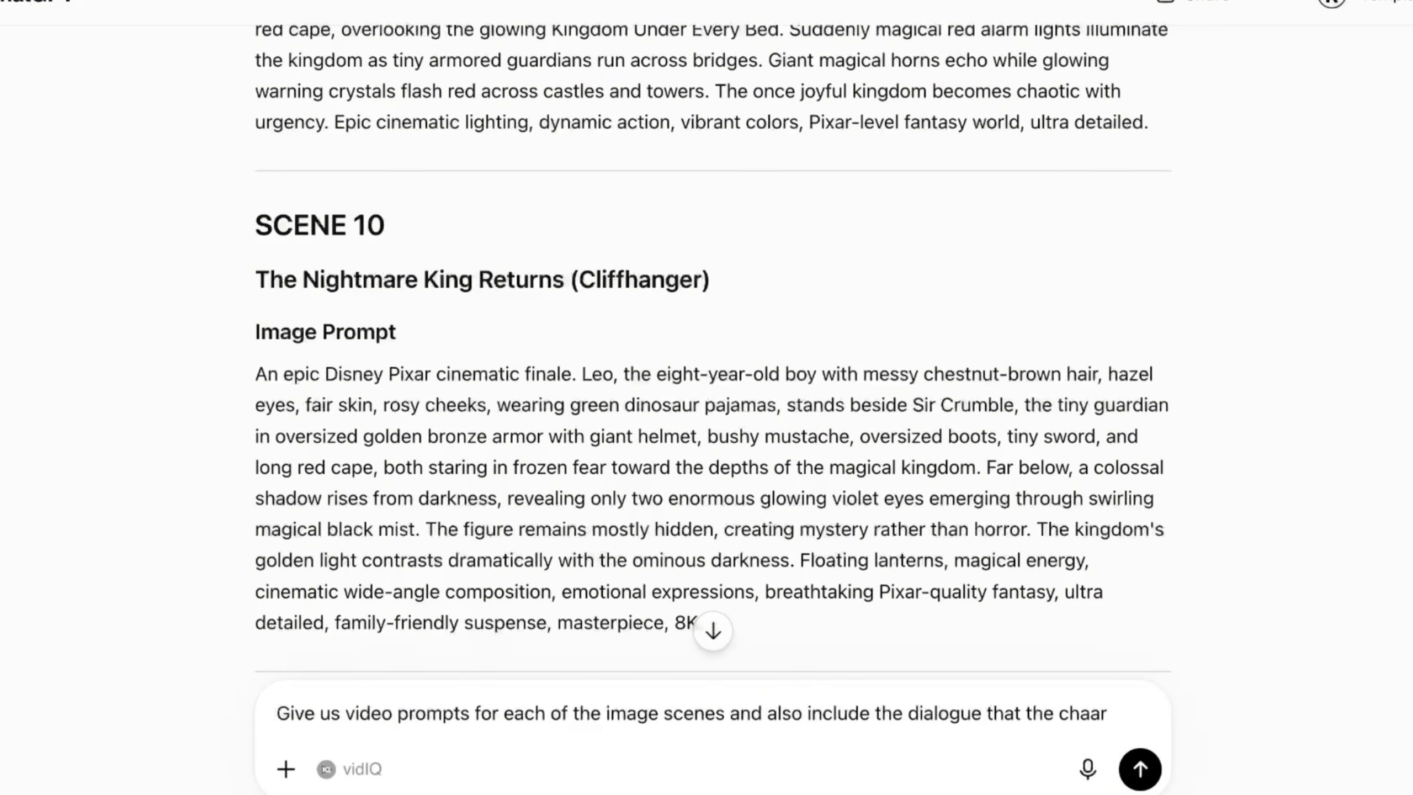
key("BackSpace")
key("BackSpace")
type("racters would")
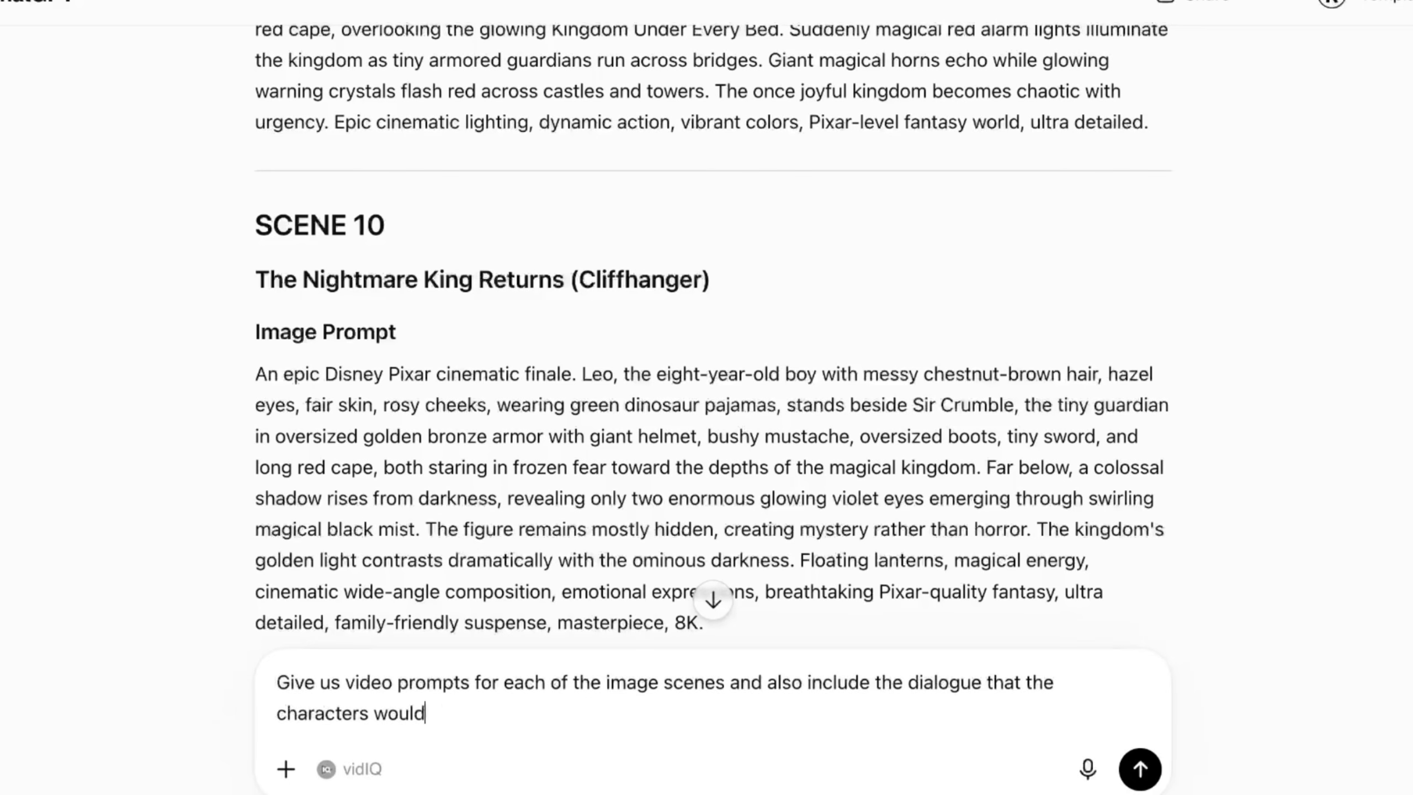
type(" say in each of the prompt, do not add an")
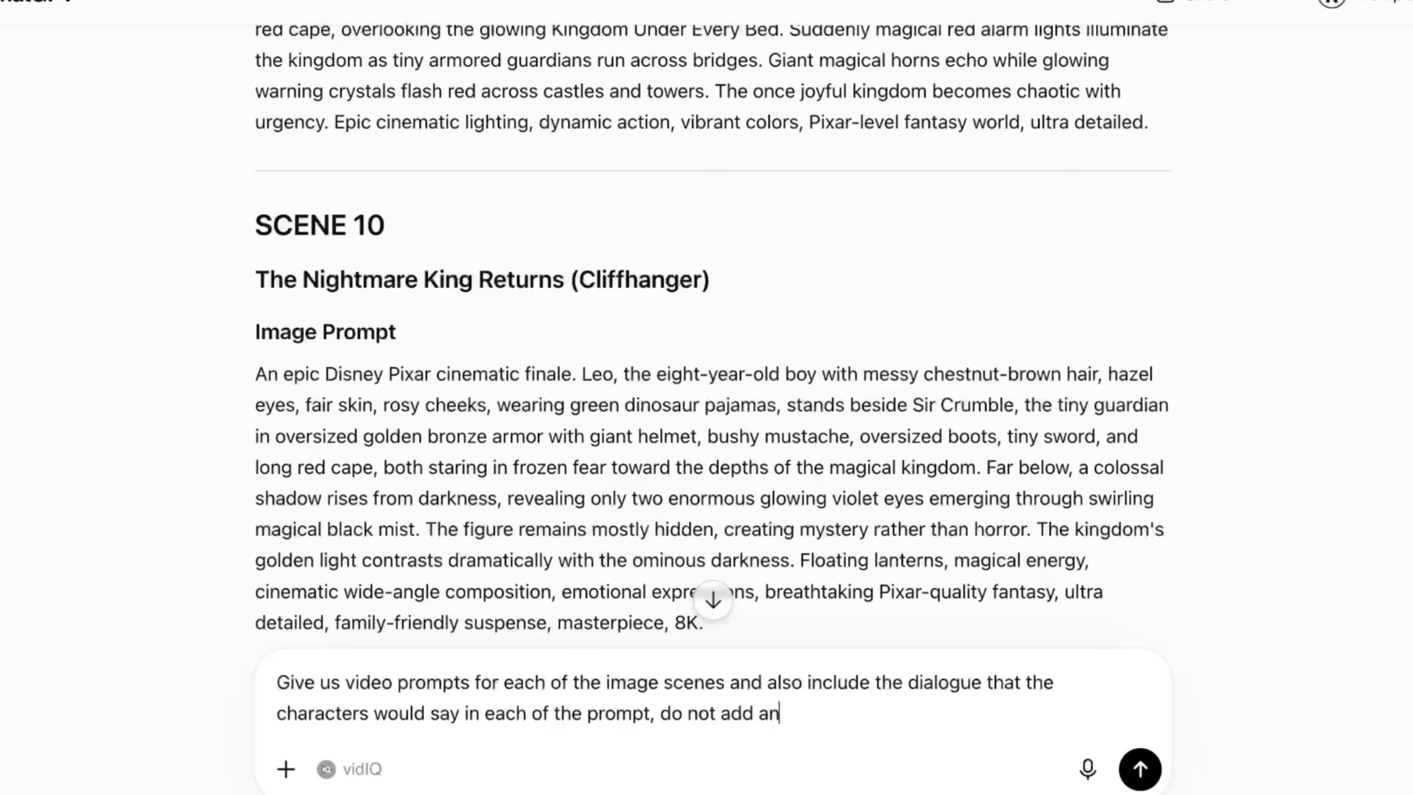
type("y background mu")
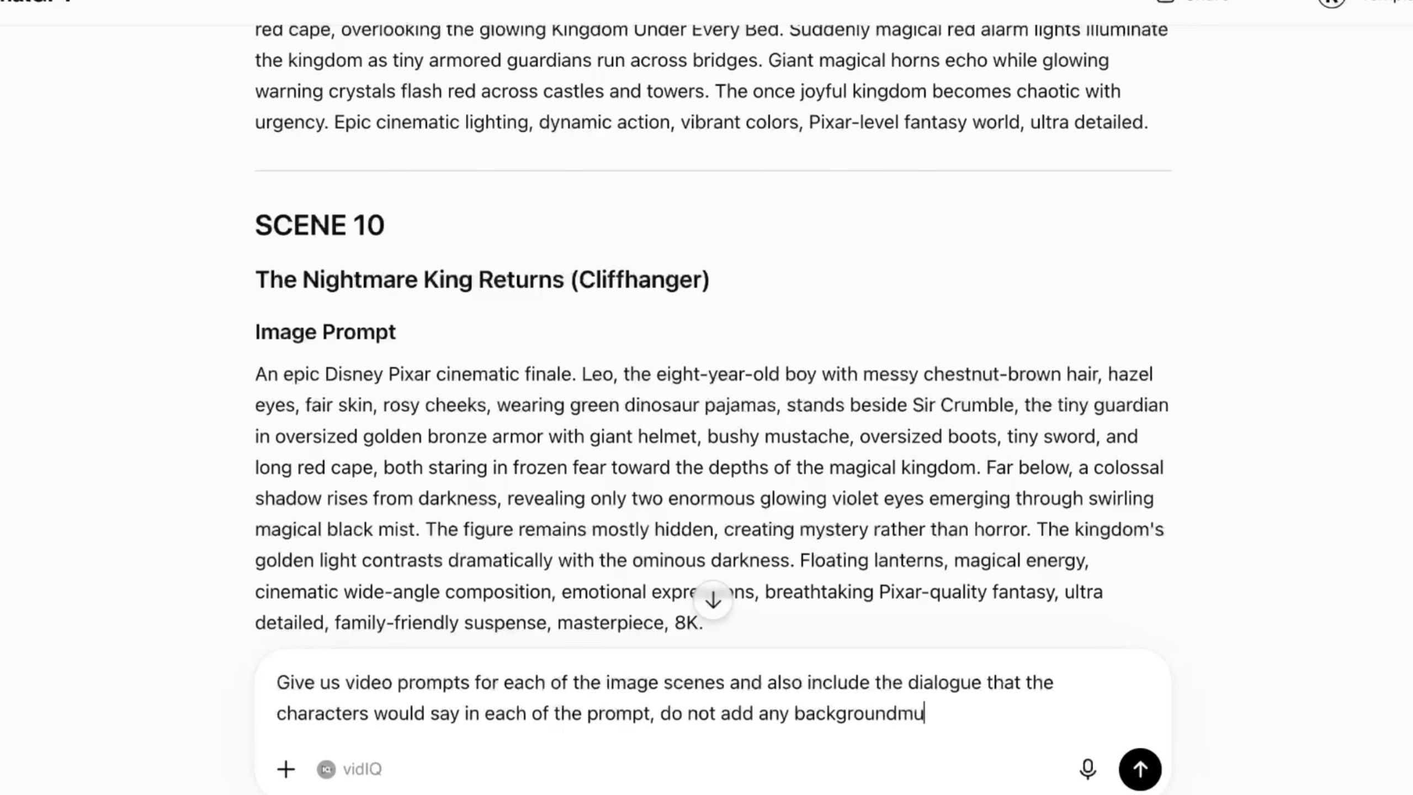
type("sic, sound effect or")
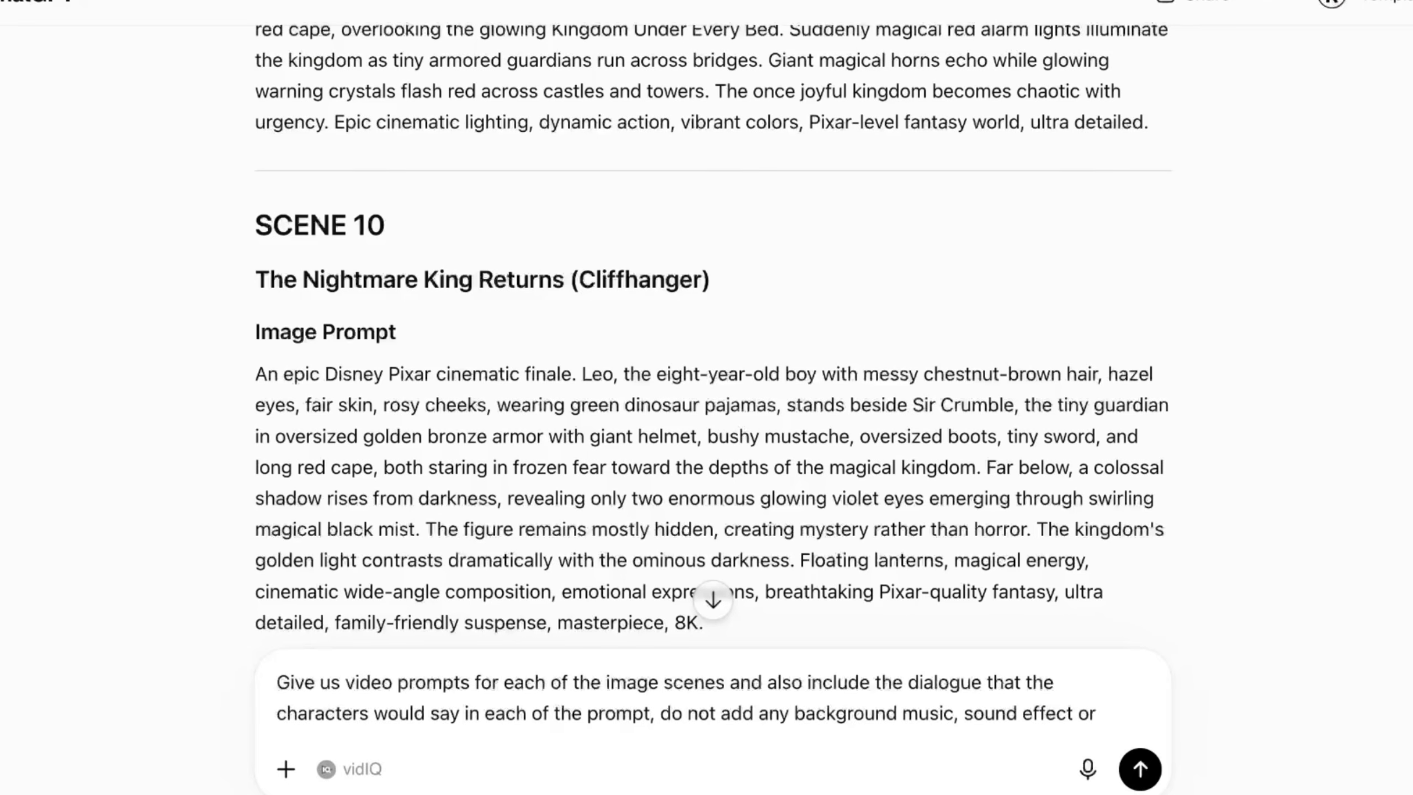
type(" soft piano")
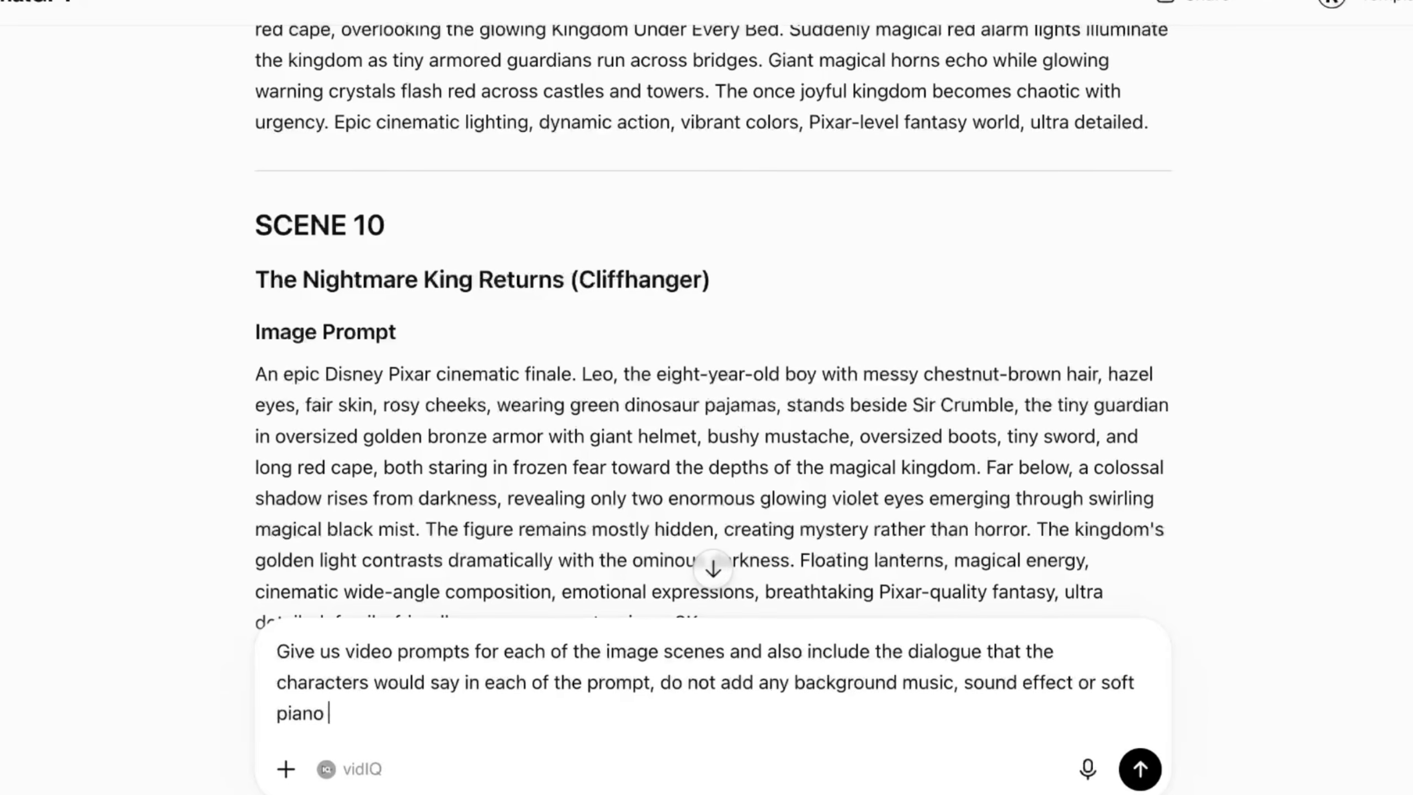
type(" sound, just the raw audio.")
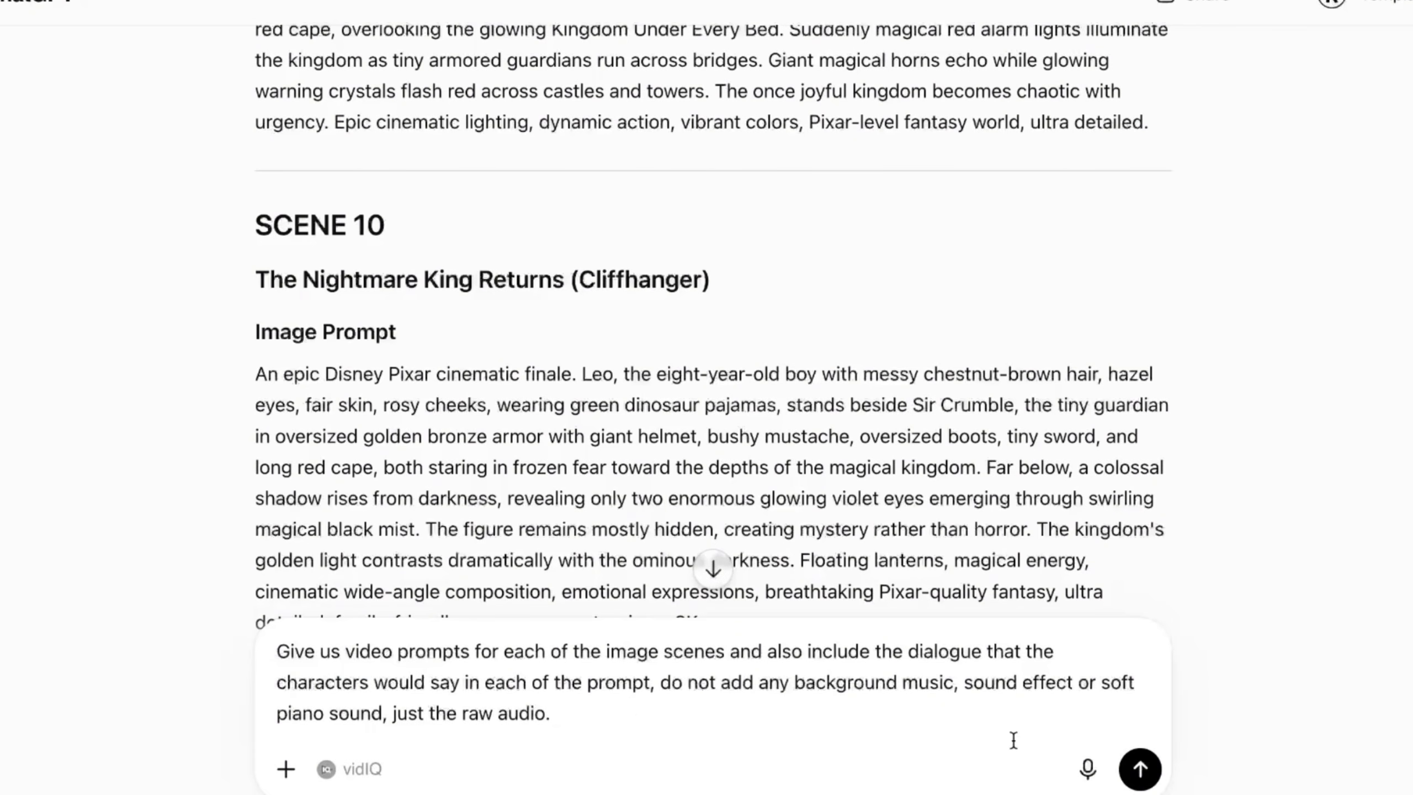
left_click(1140, 771)
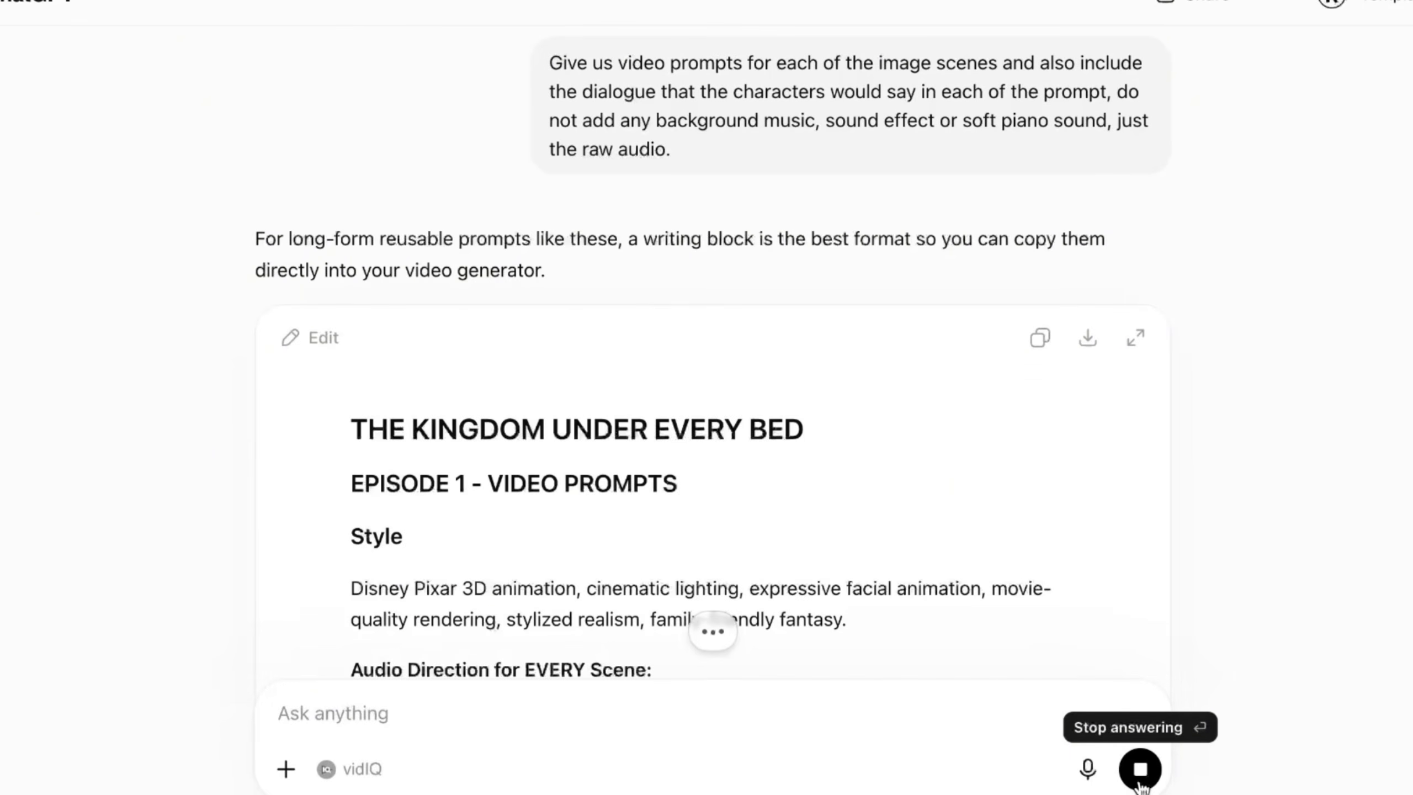
- Copy the "Scene 1 – Goodnight" video prompt together with its full dialogue, through Mom's line "Sleep."
scroll(1090, 318, "down", 7)
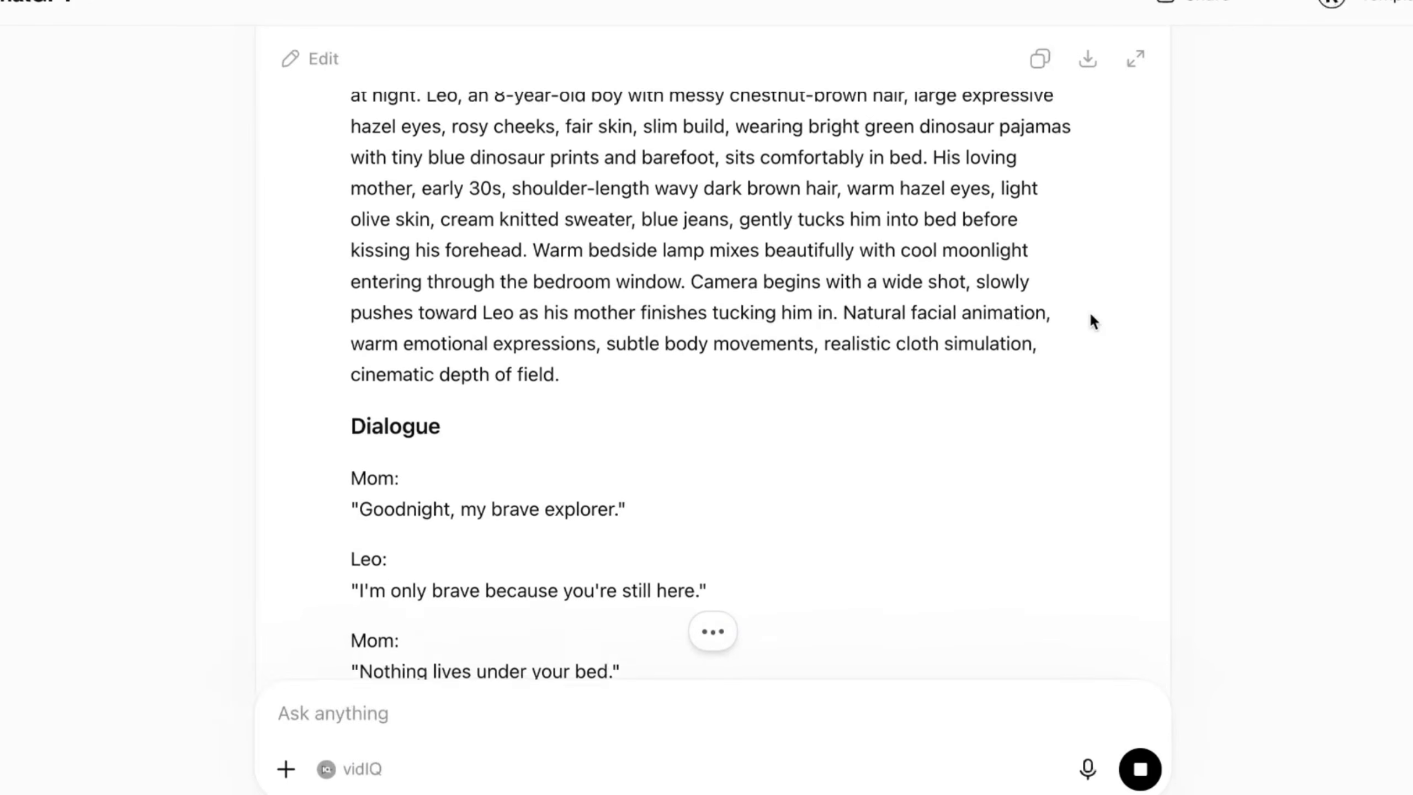
scroll(1091, 319, "up", 9)
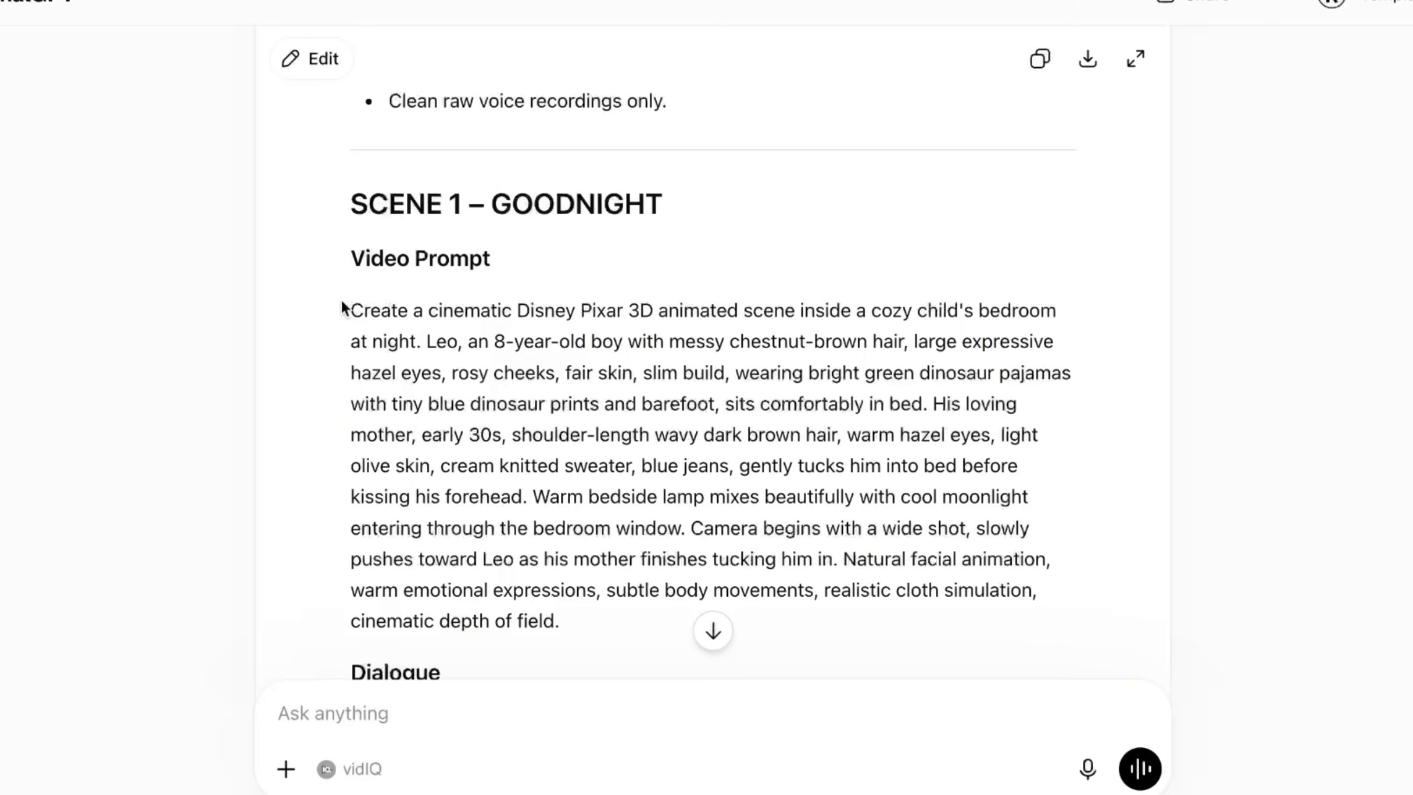
left_click(397, 338)
left_click_drag(354, 310, 538, 452)
scroll(537, 452, "up", 5)
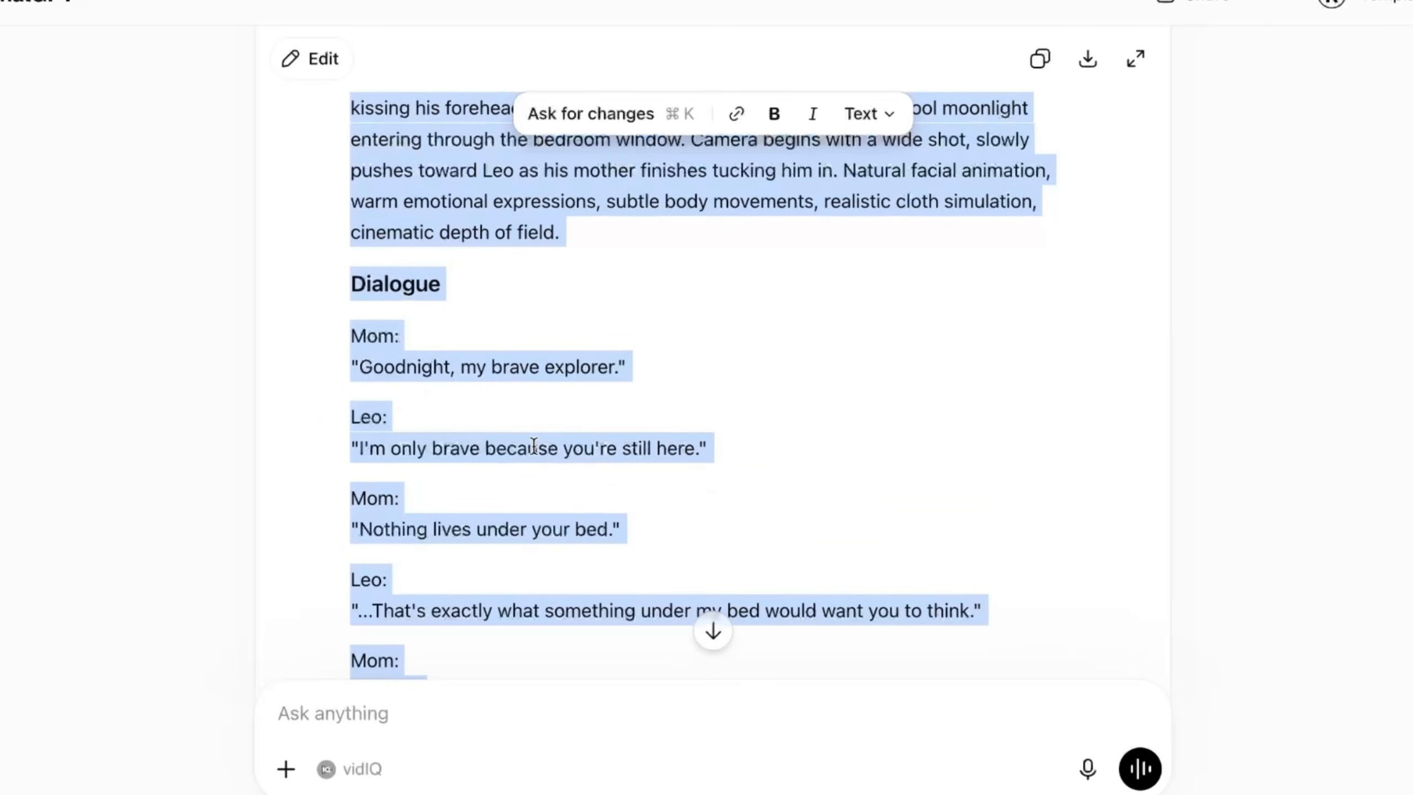
right_click(403, 369)
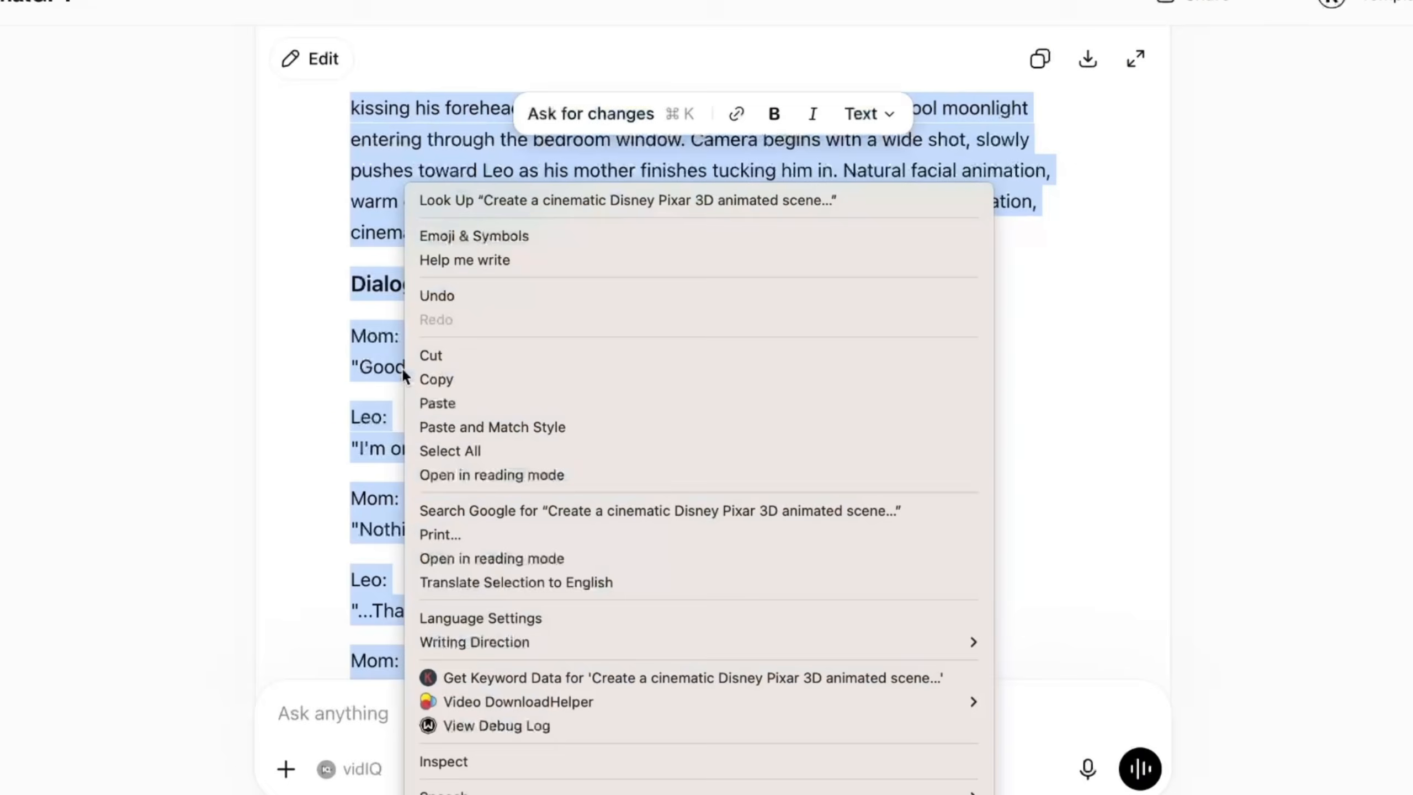
left_click(439, 401)
scroll(426, 379, "up", 8)
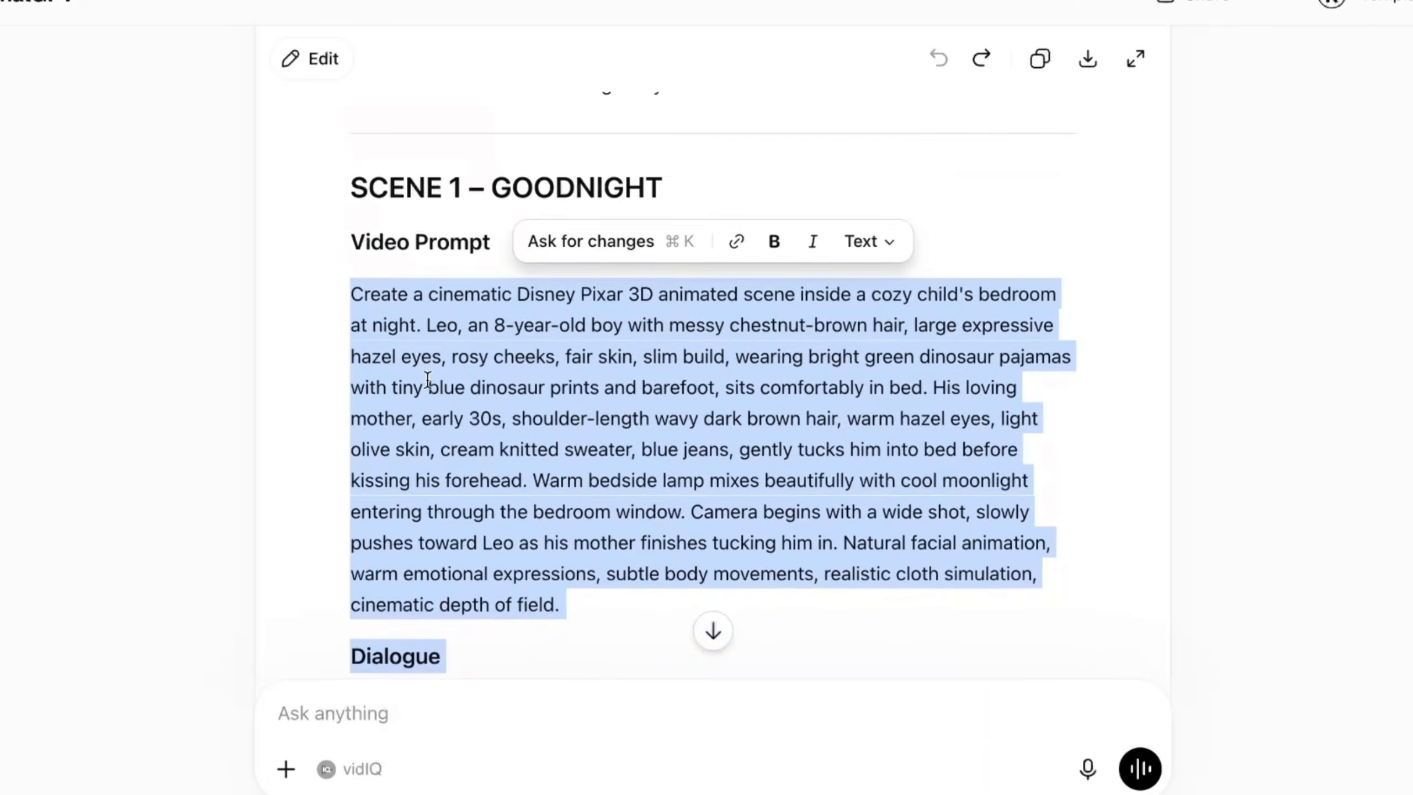
right_click(429, 376)
left_click(466, 379)
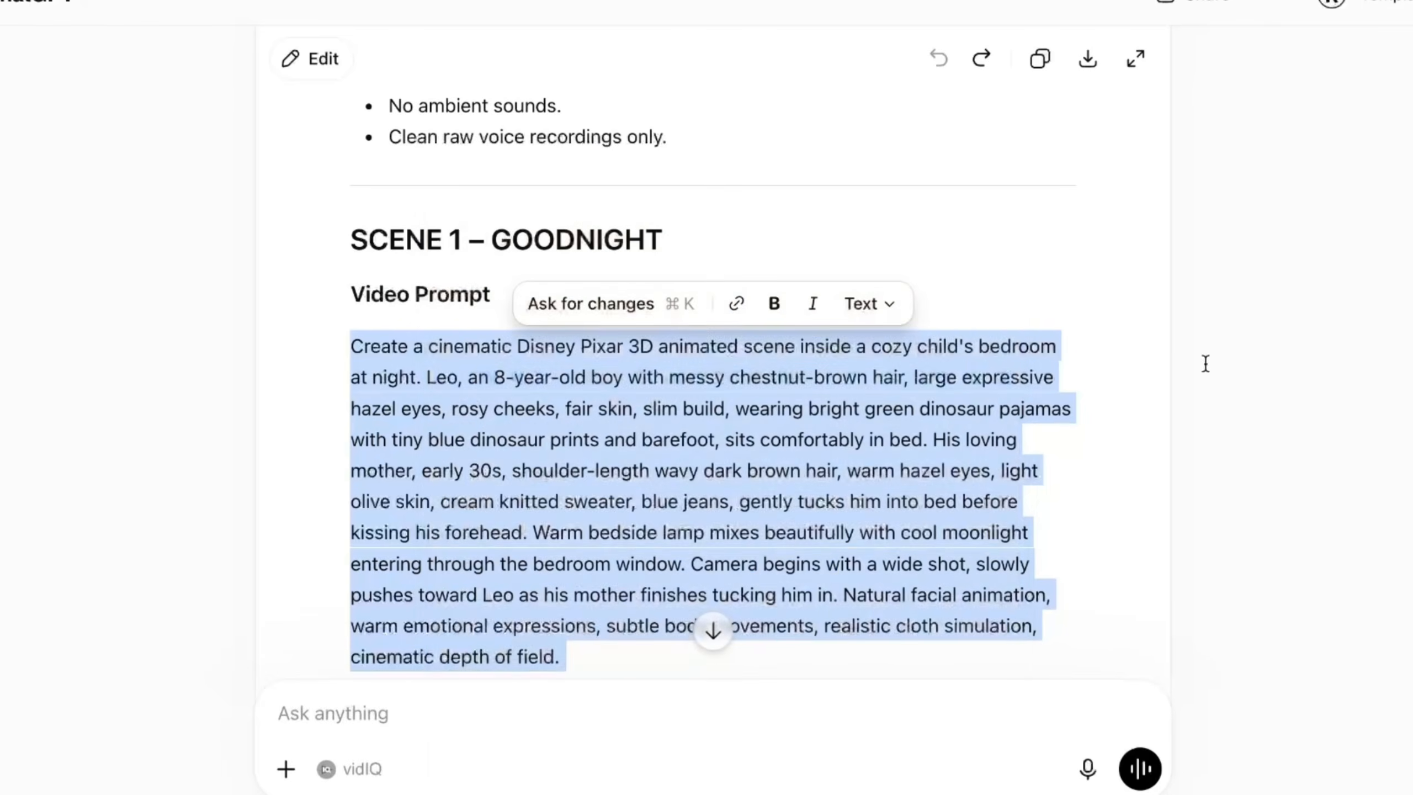
left_click(1195, 368)
- Switch to Grok and generate a video from the Scene 1 image using the copied video prompt and dialogue
key("ctrl+Right")
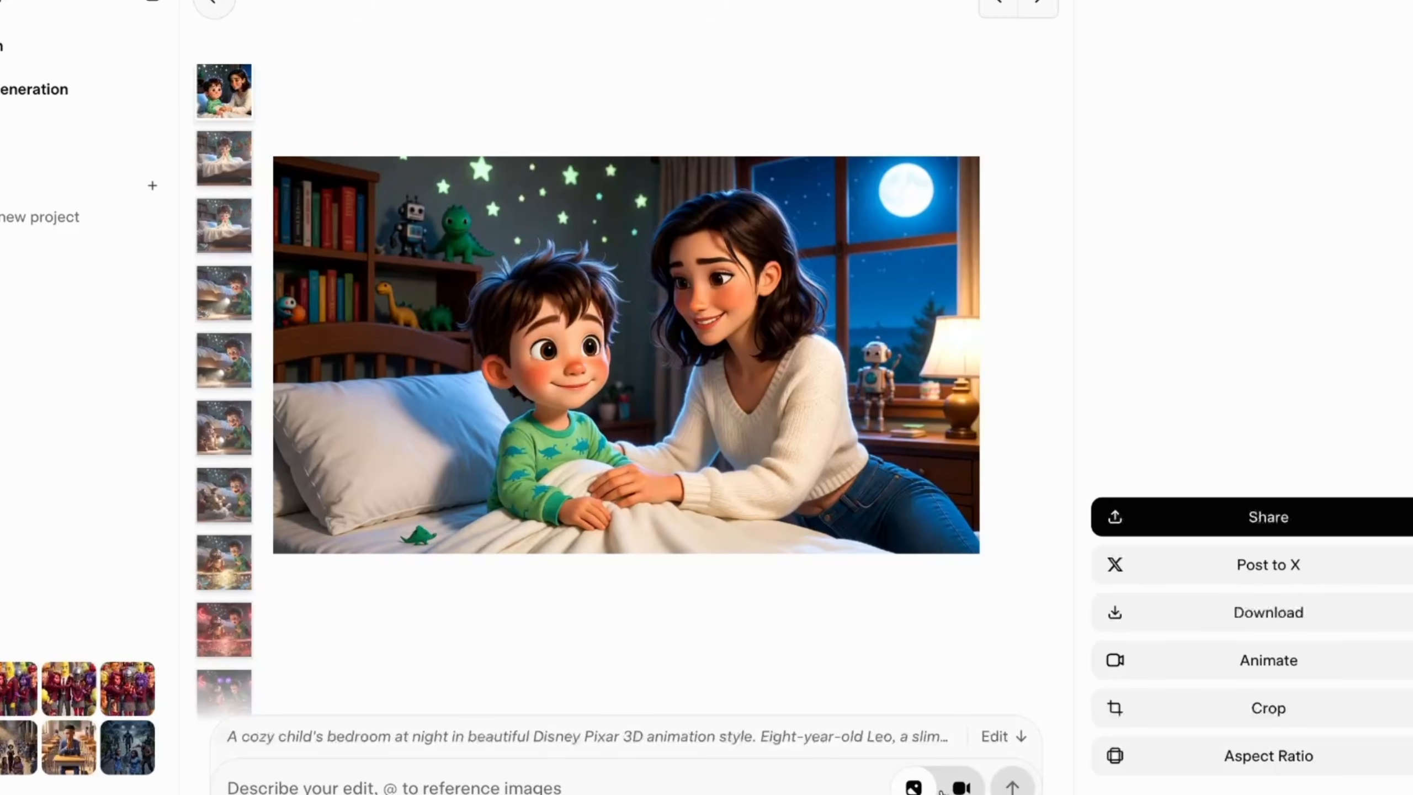
left_click(962, 786)
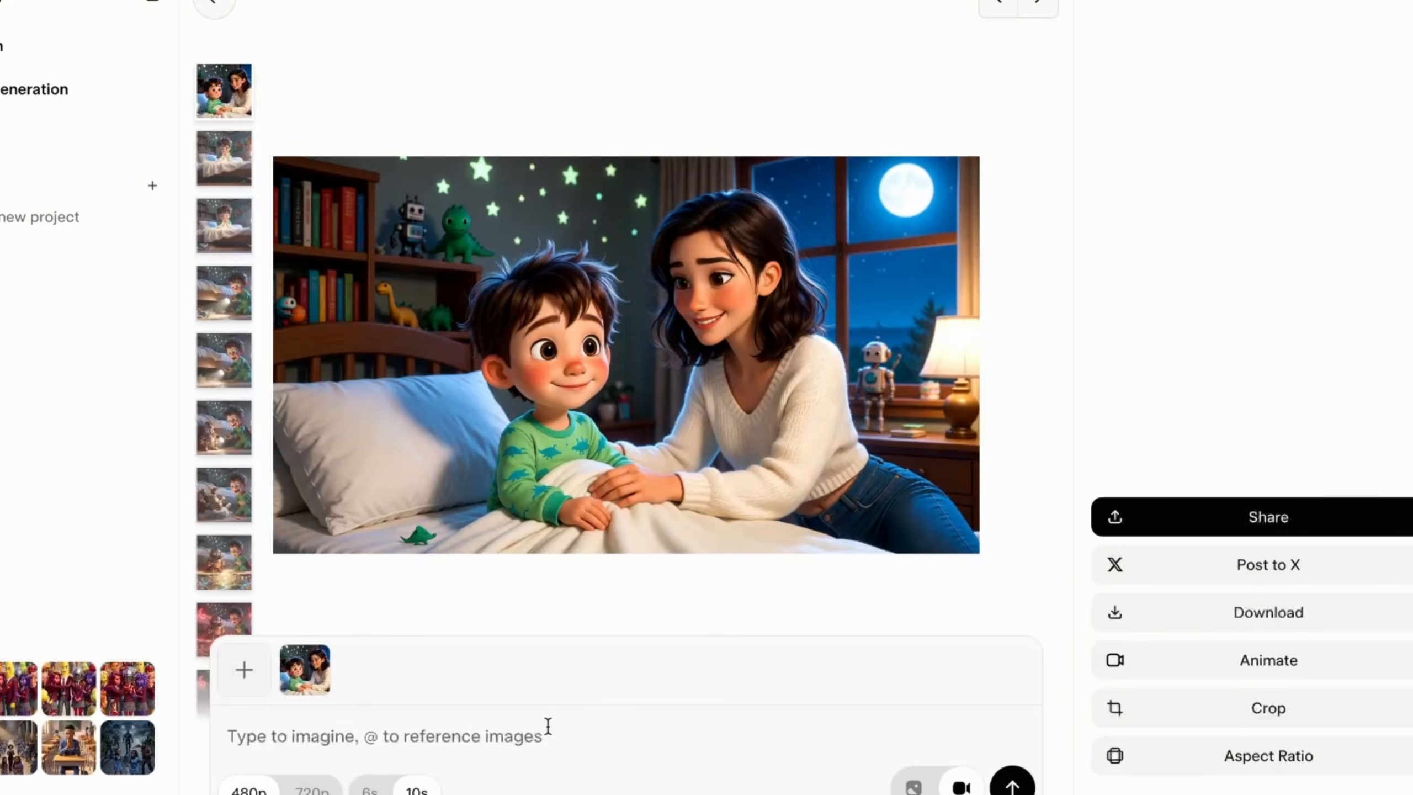
key("ctrl+v")
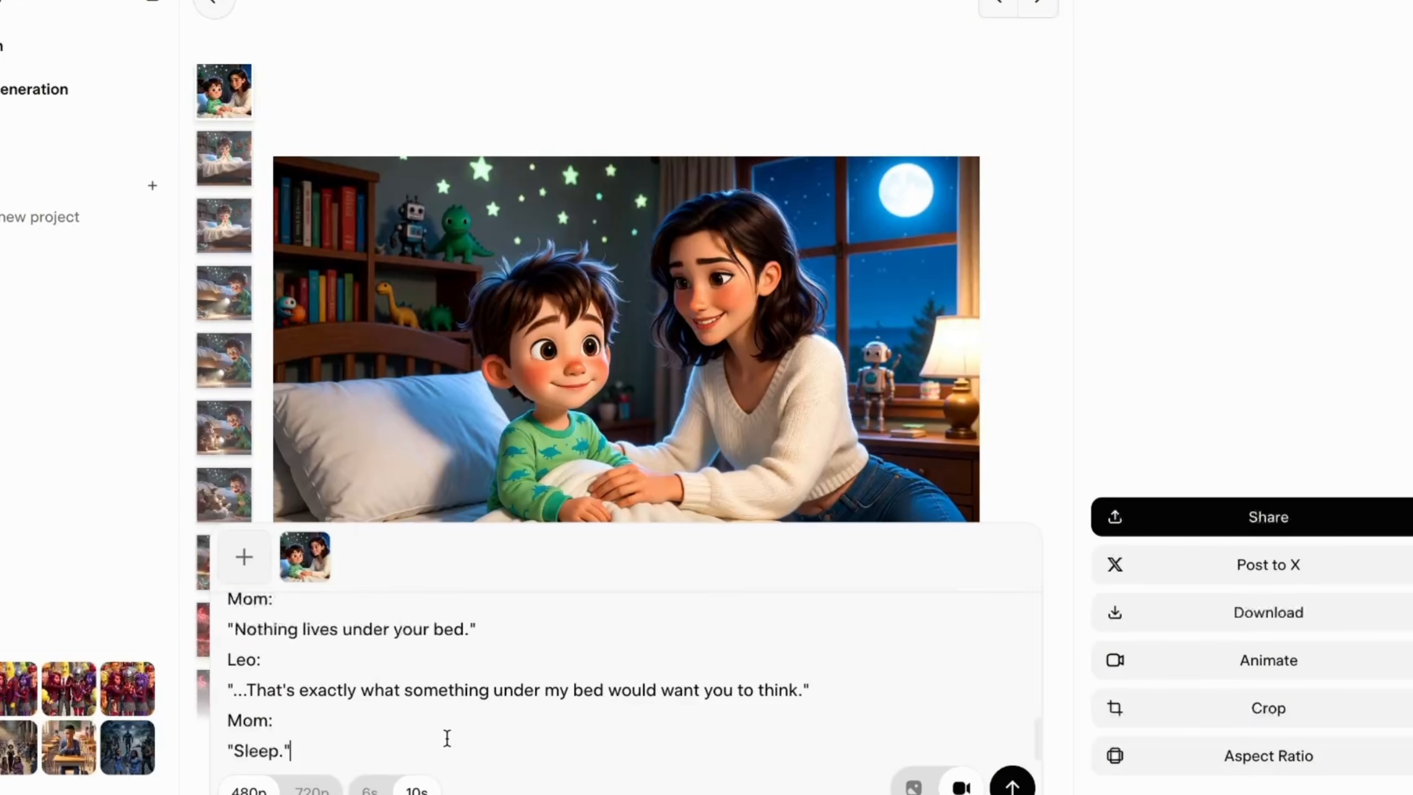
scroll(509, 674, "up", 10)
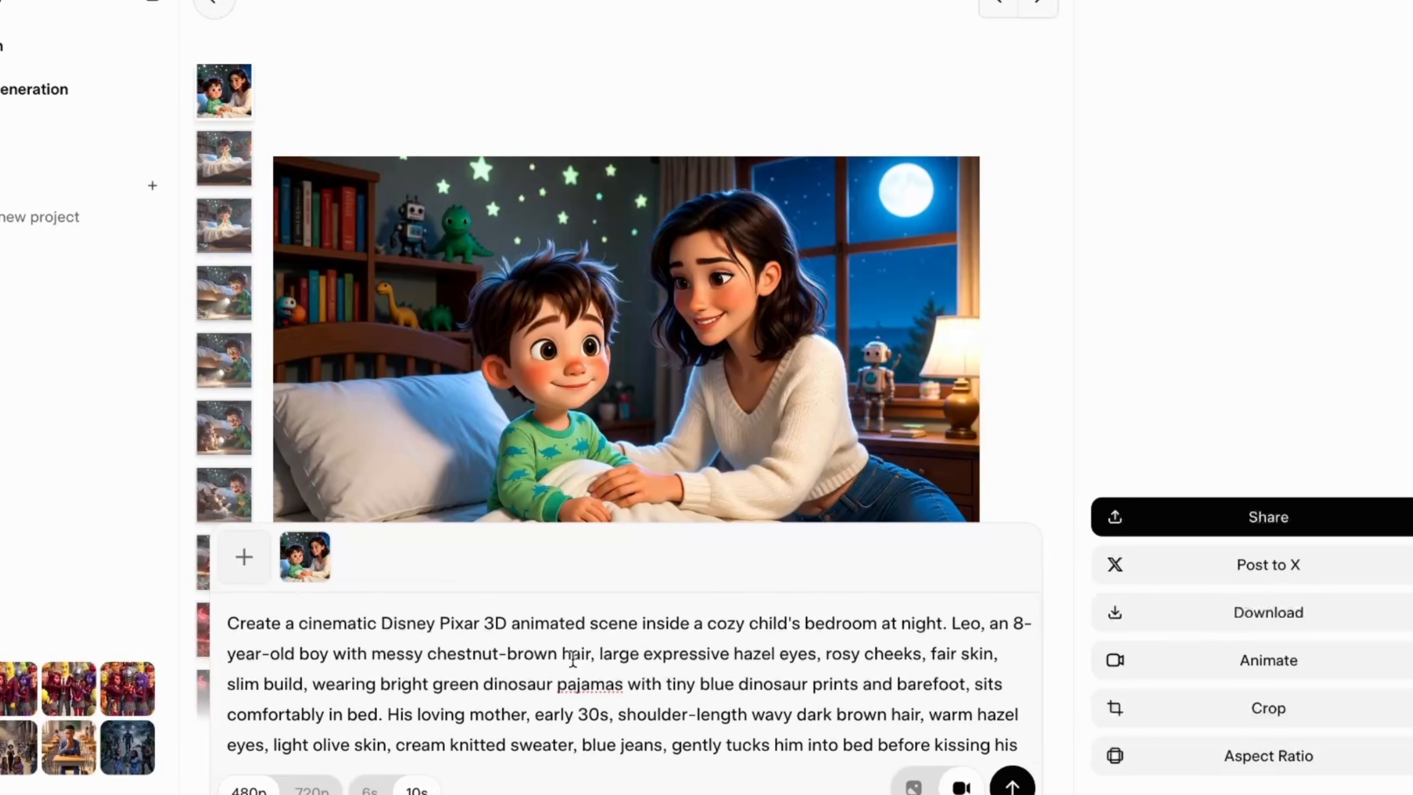
scroll(573, 659, "down", 10)
scroll(575, 661, "up", 10)
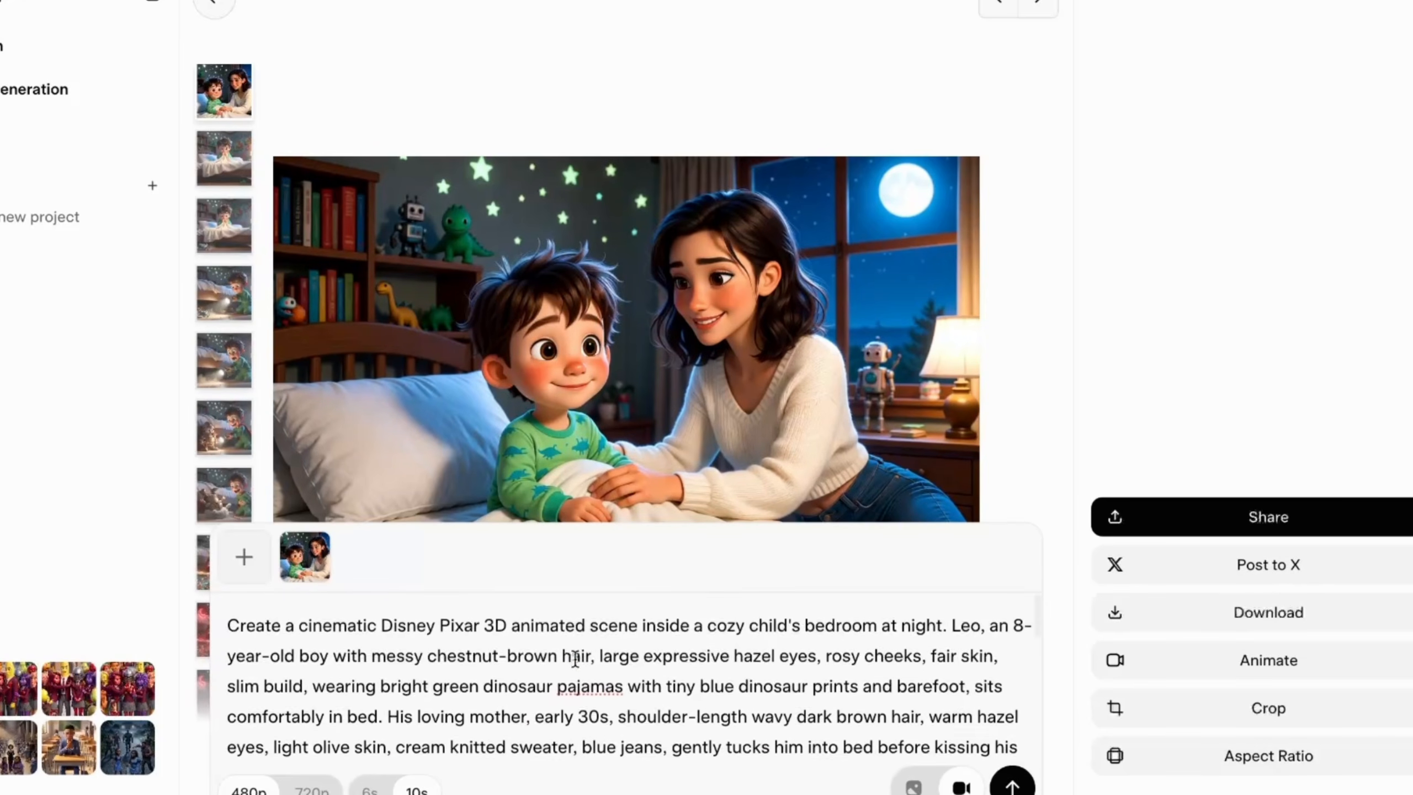
left_click(1011, 785)
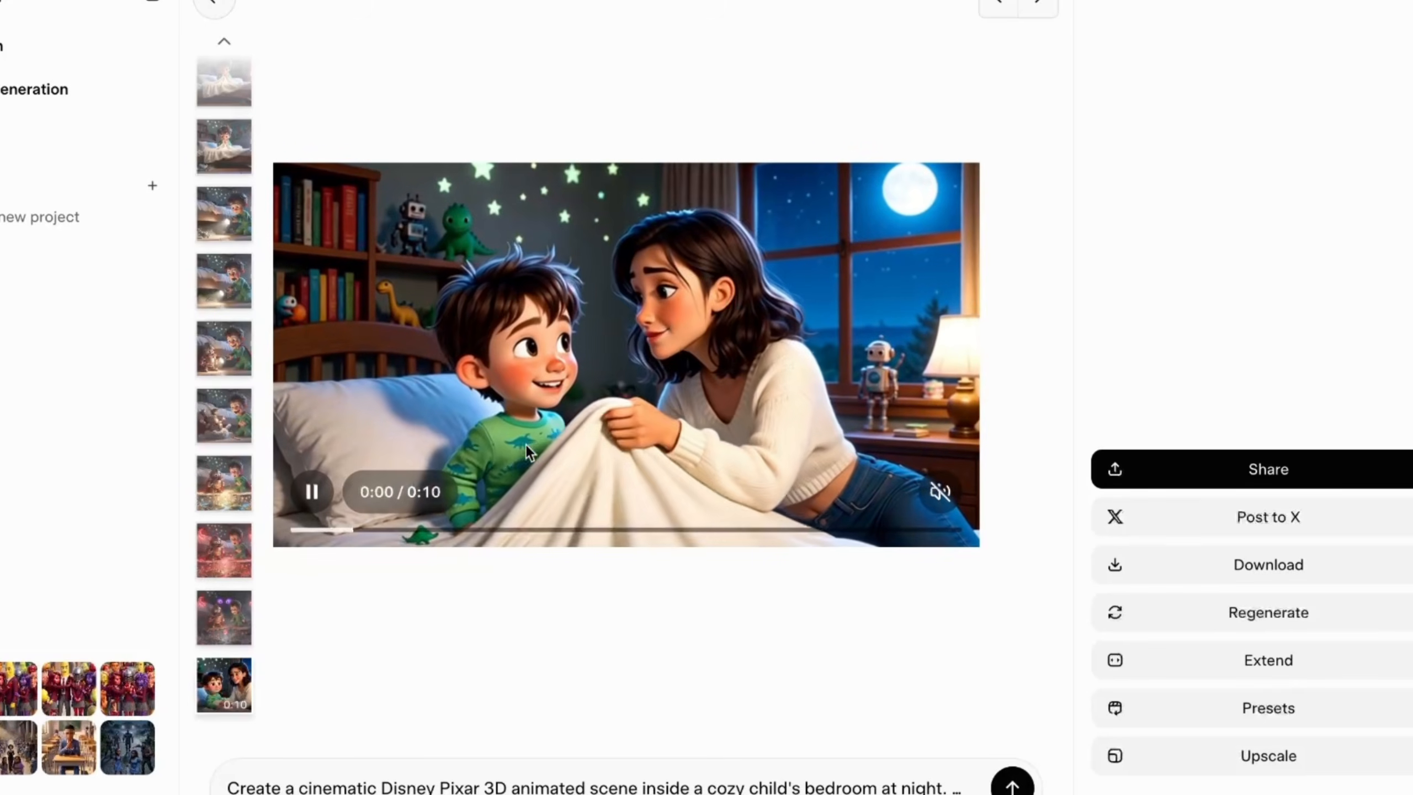
- Play the generated Scene 1 video from the start with sound on, and download it
left_click(313, 492)
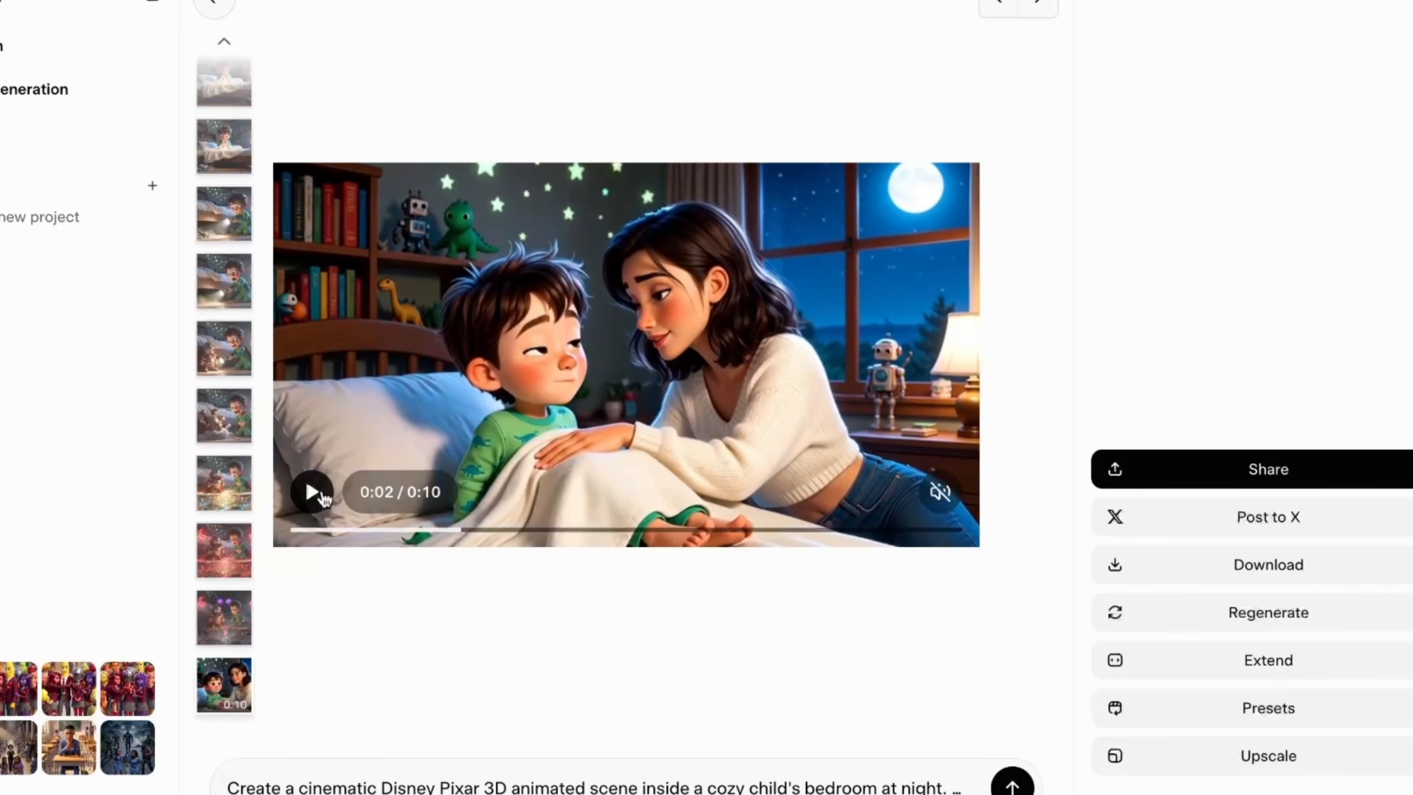
left_click_drag(387, 529, 267, 535)
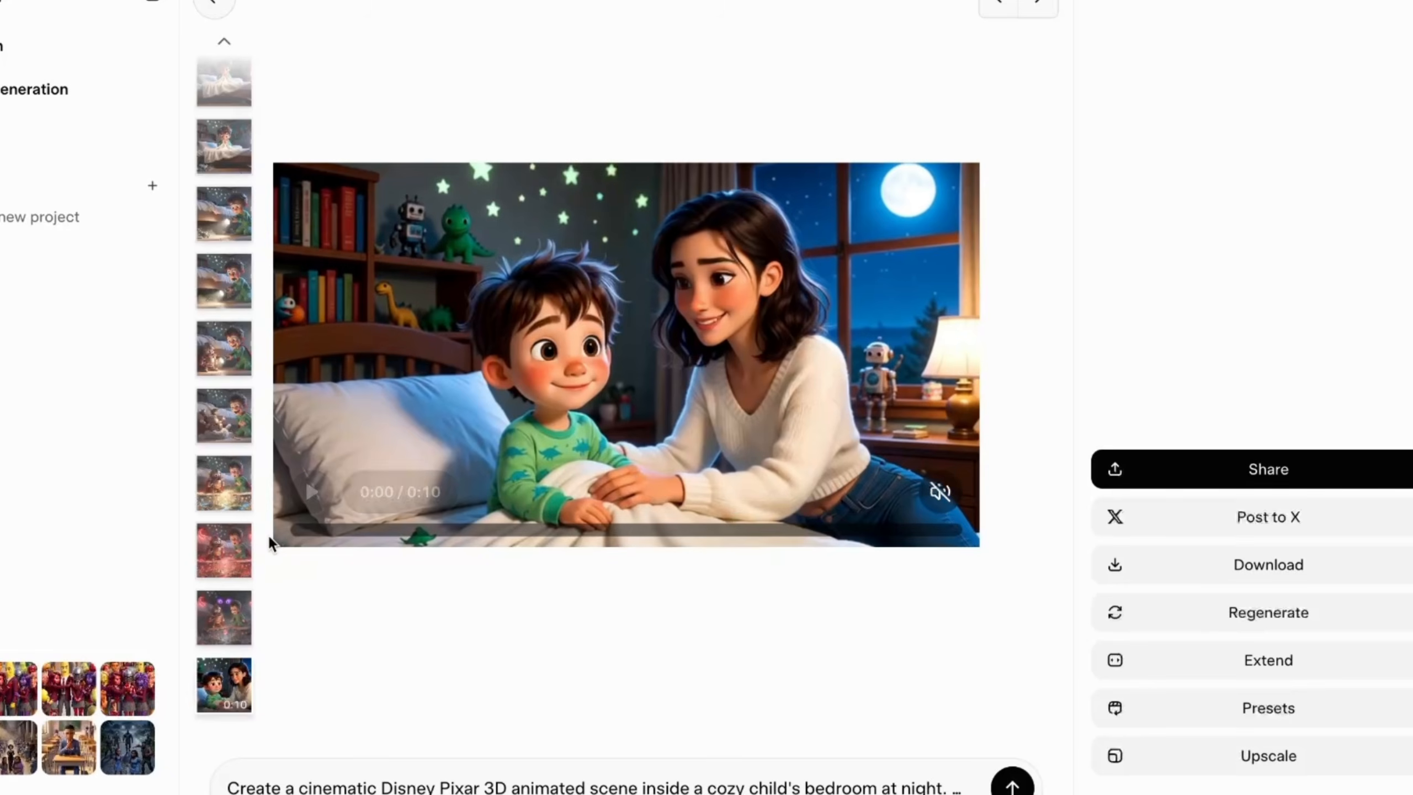
left_click(940, 491)
left_click(313, 492)
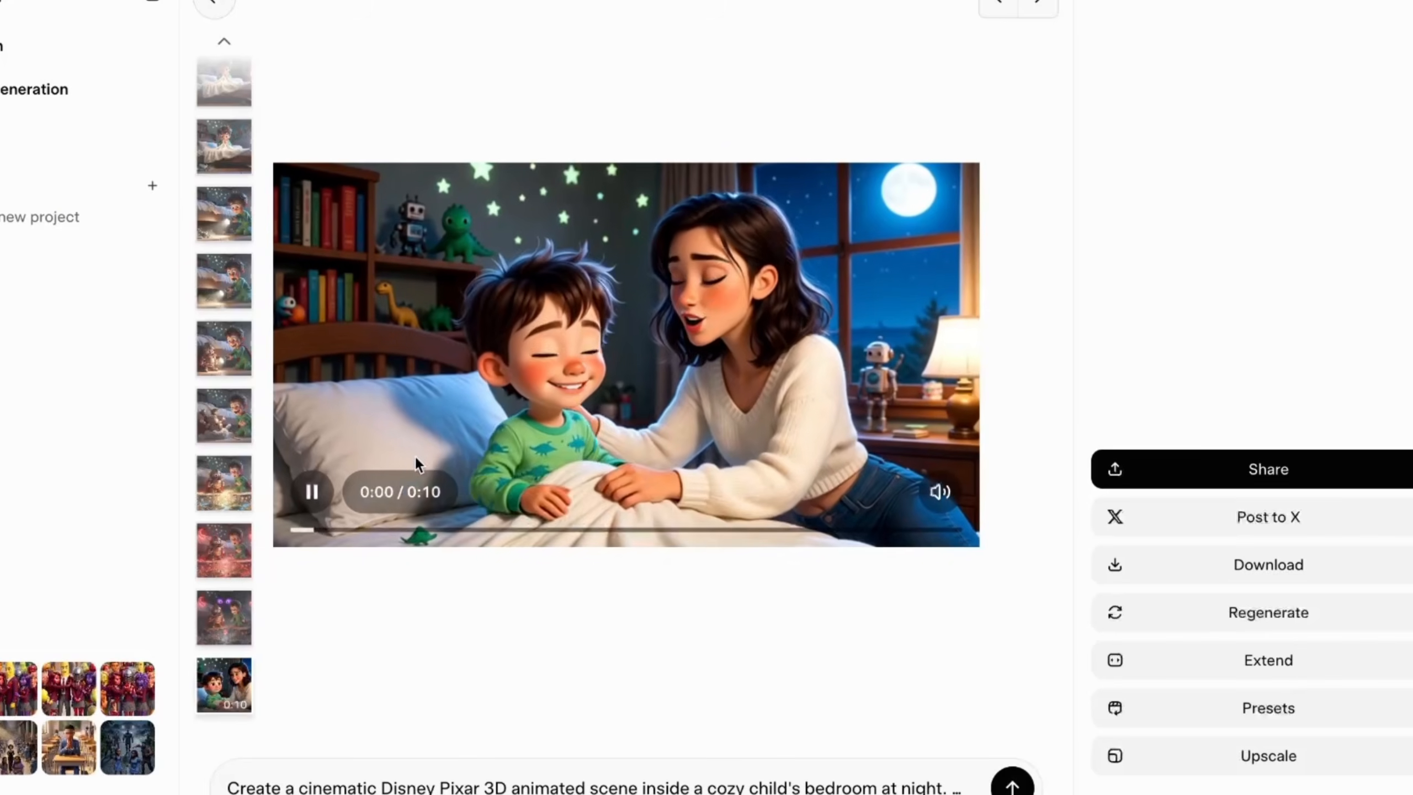
left_click(312, 492)
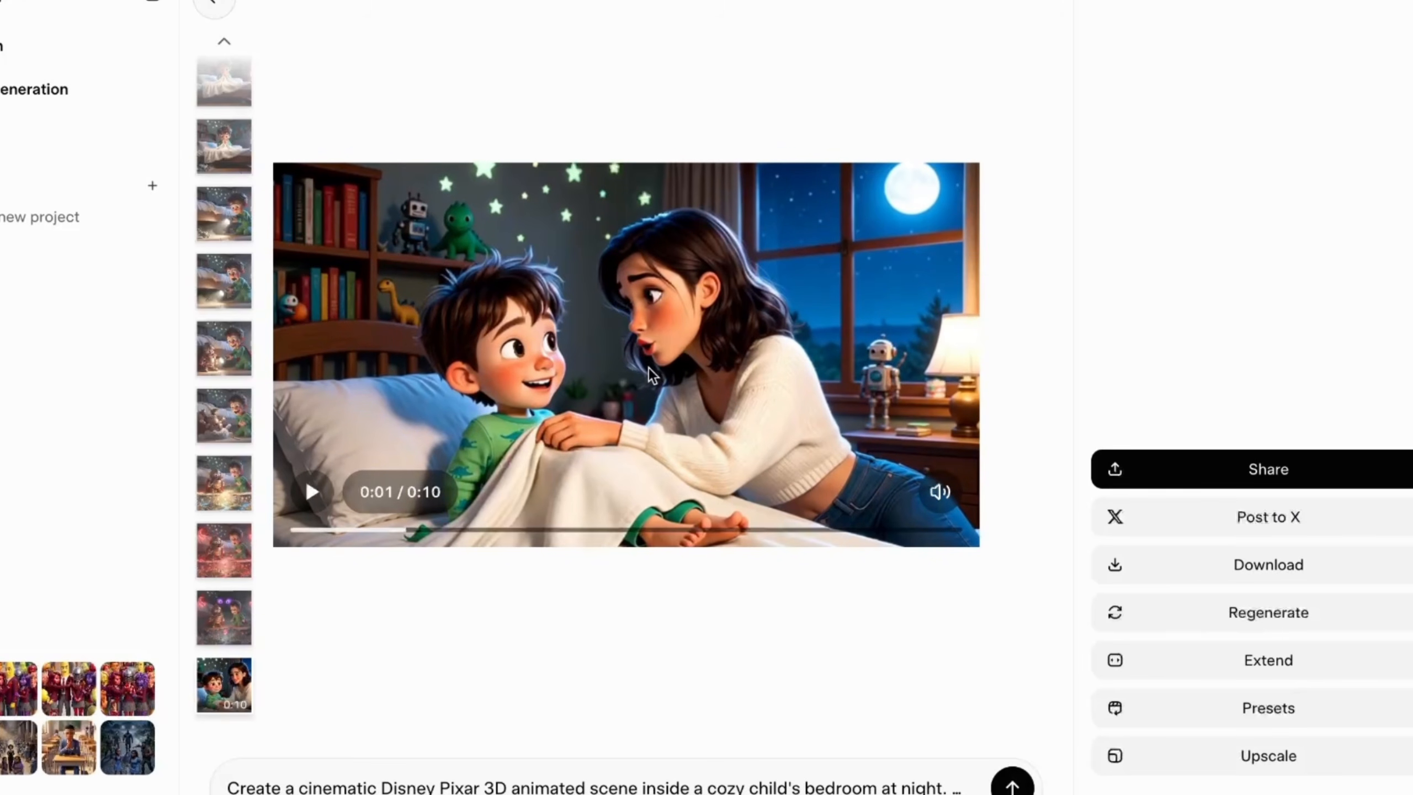
left_click(1172, 567)
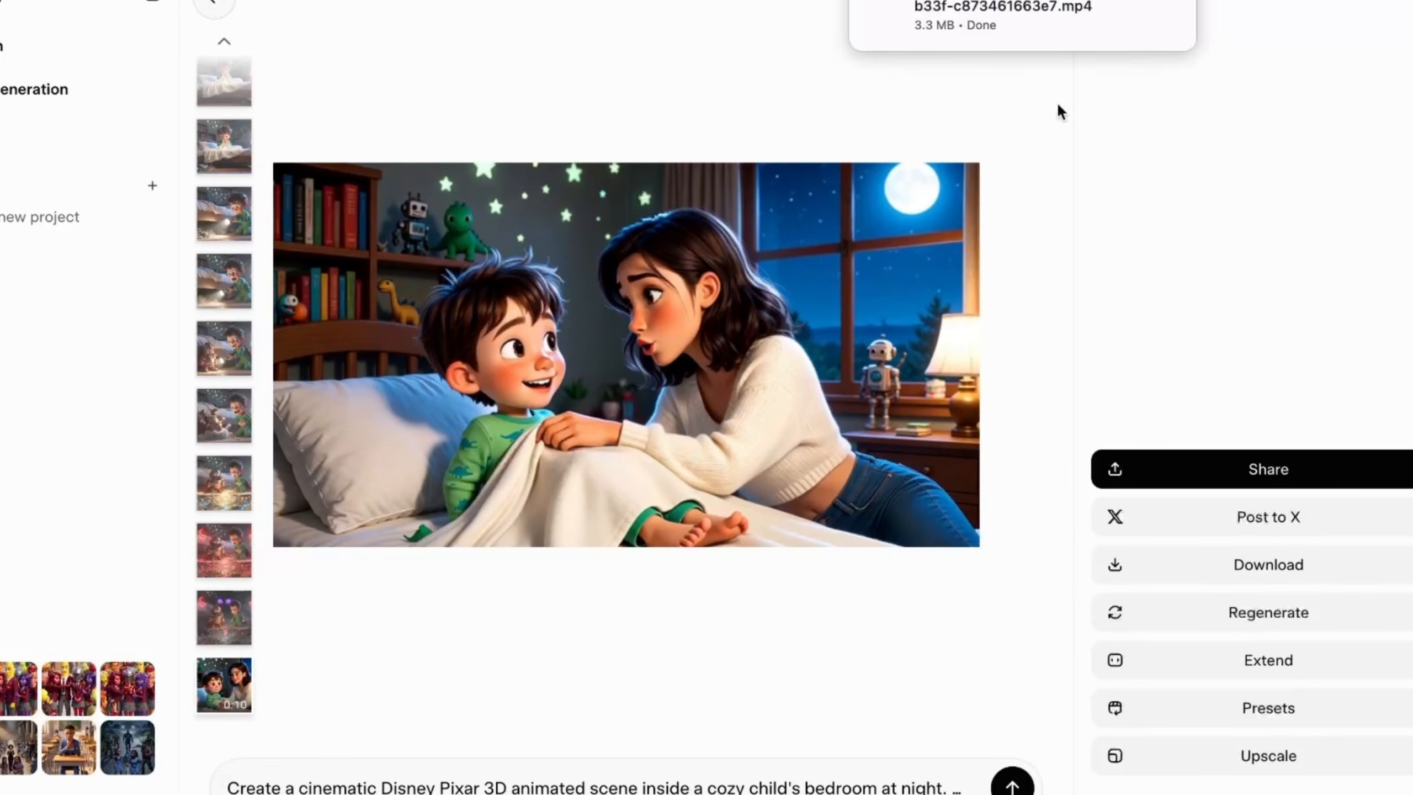
- Select the Scene 2 image in Grok, and copy the "Scene 2 – Alone" video prompt with its full dialogue from ChatGPT
scroll(239, 177, "up", 3)
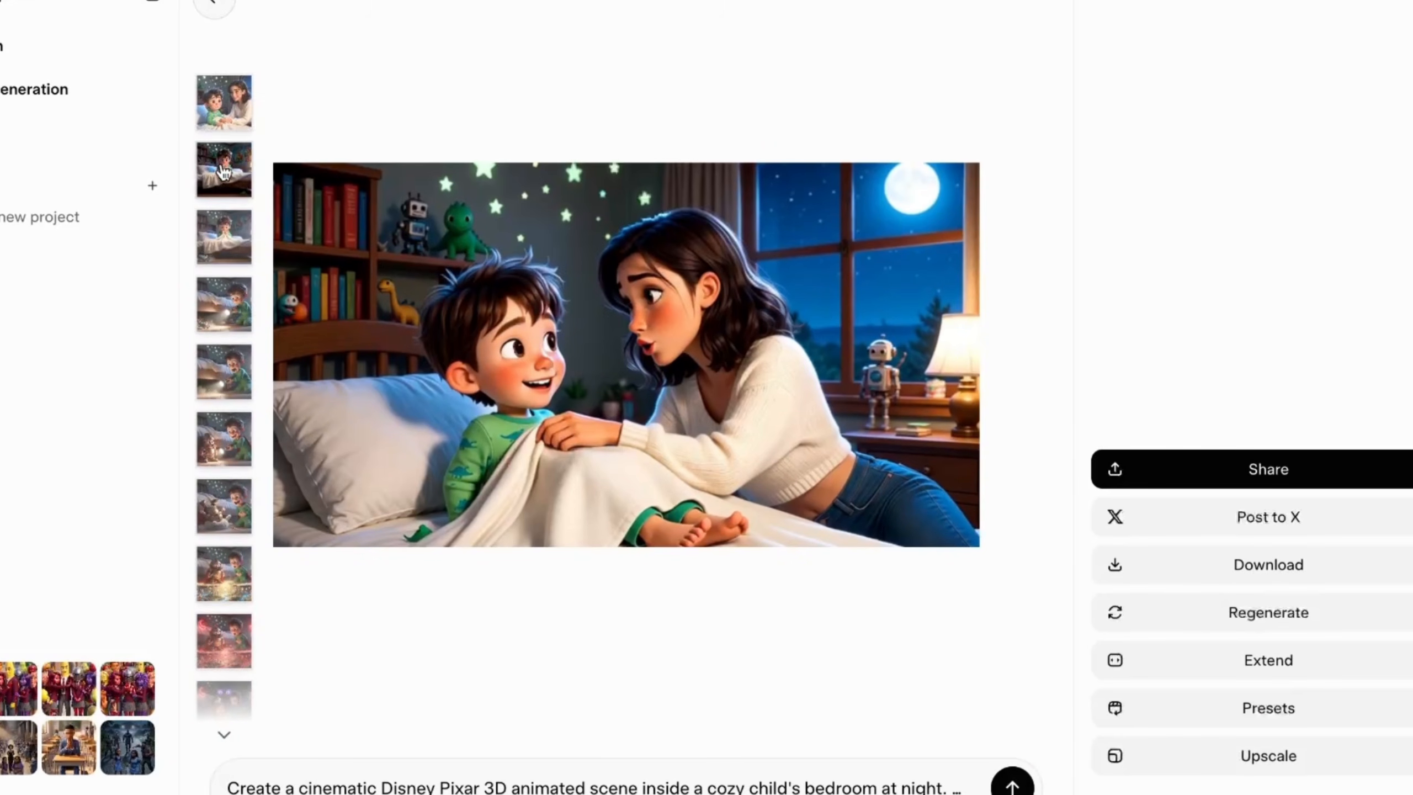
left_click(229, 165)
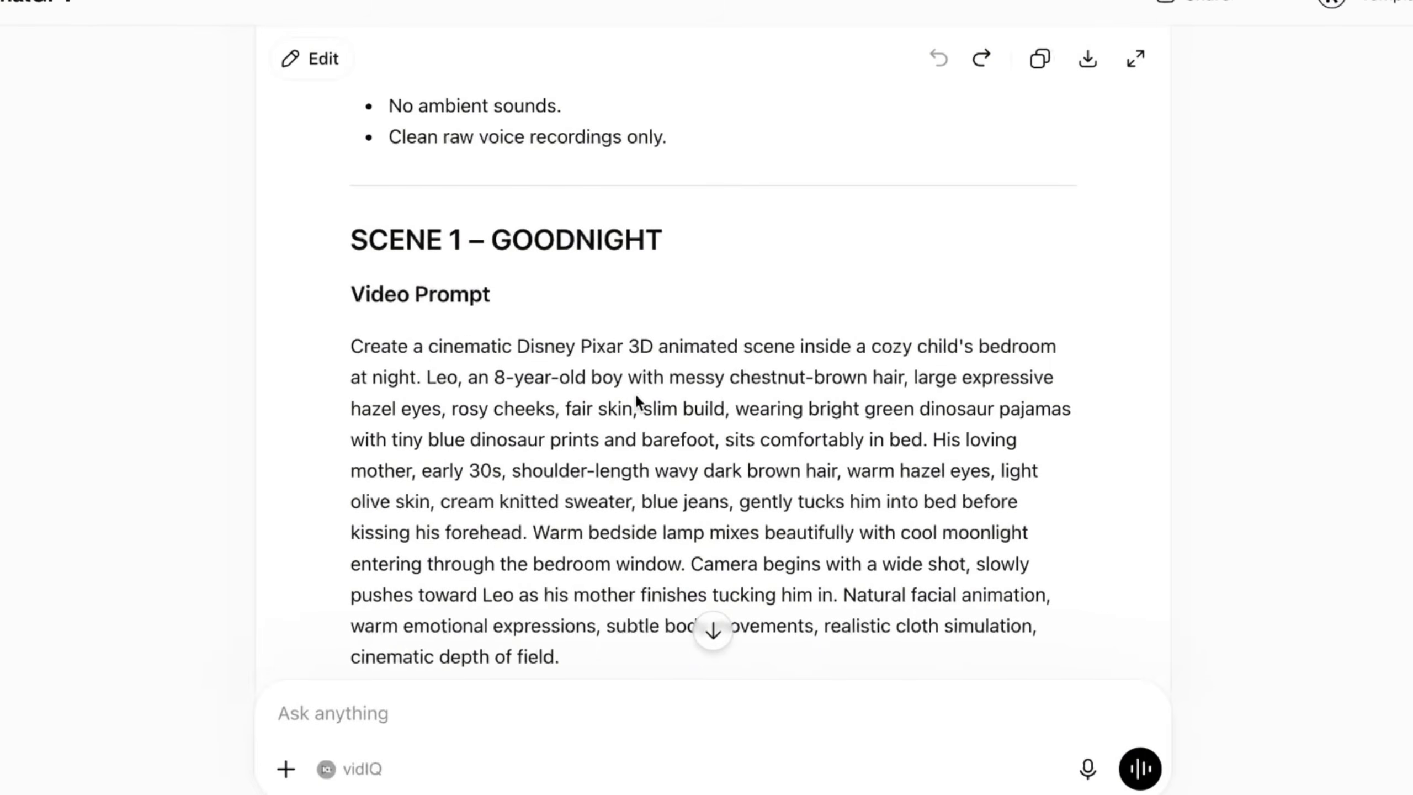
scroll(561, 338, "down", 15)
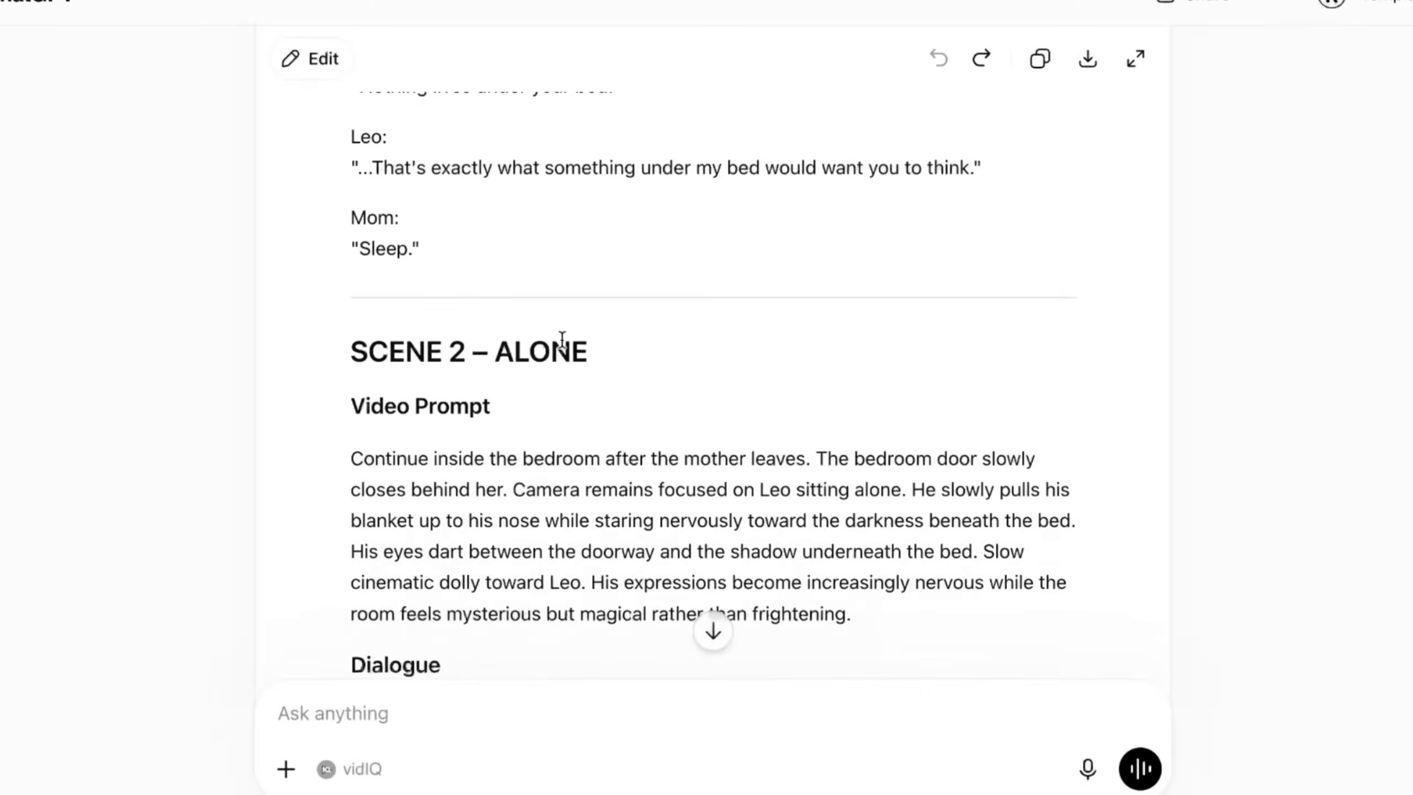
scroll(562, 338, "down", 3)
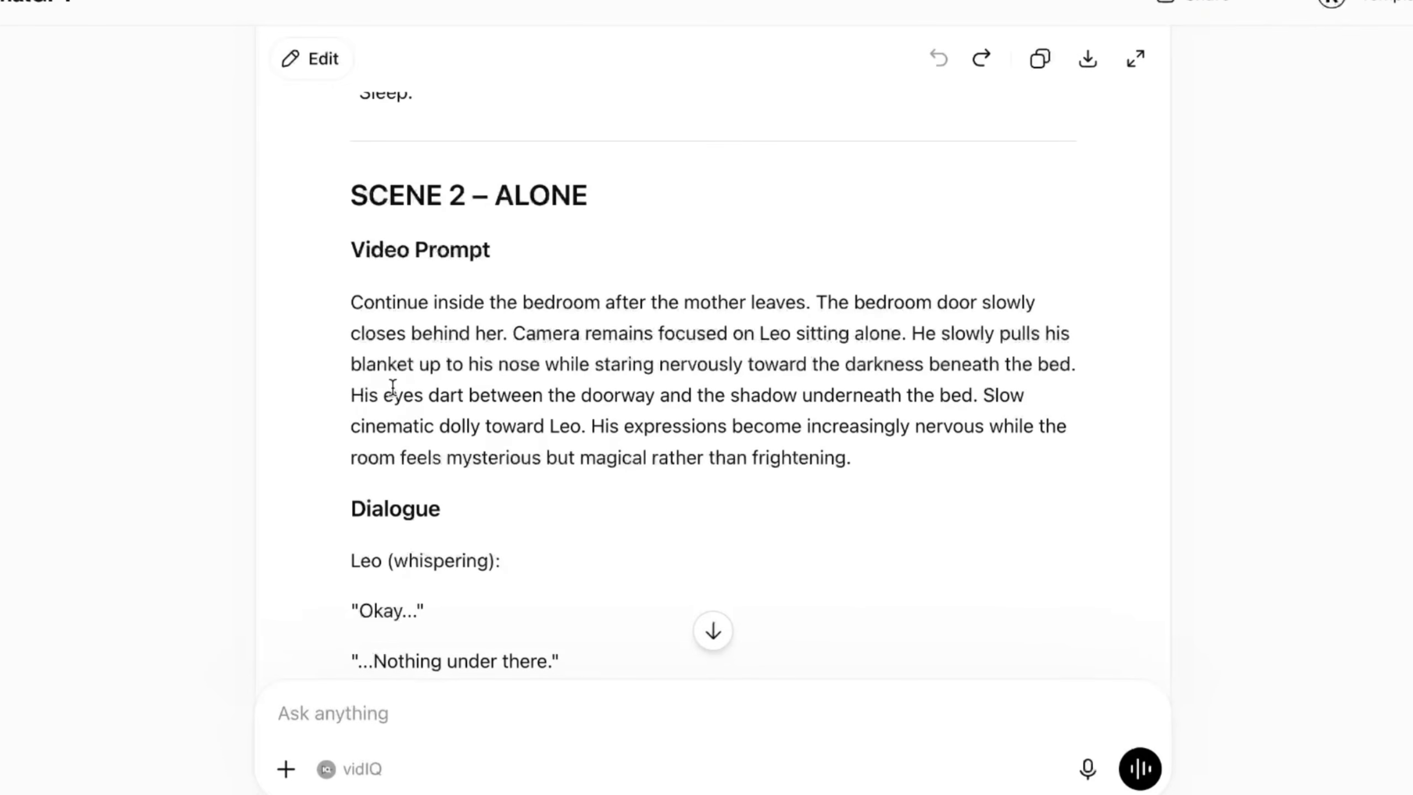
left_click_drag(347, 304, 540, 460)
key("ctrl+c")
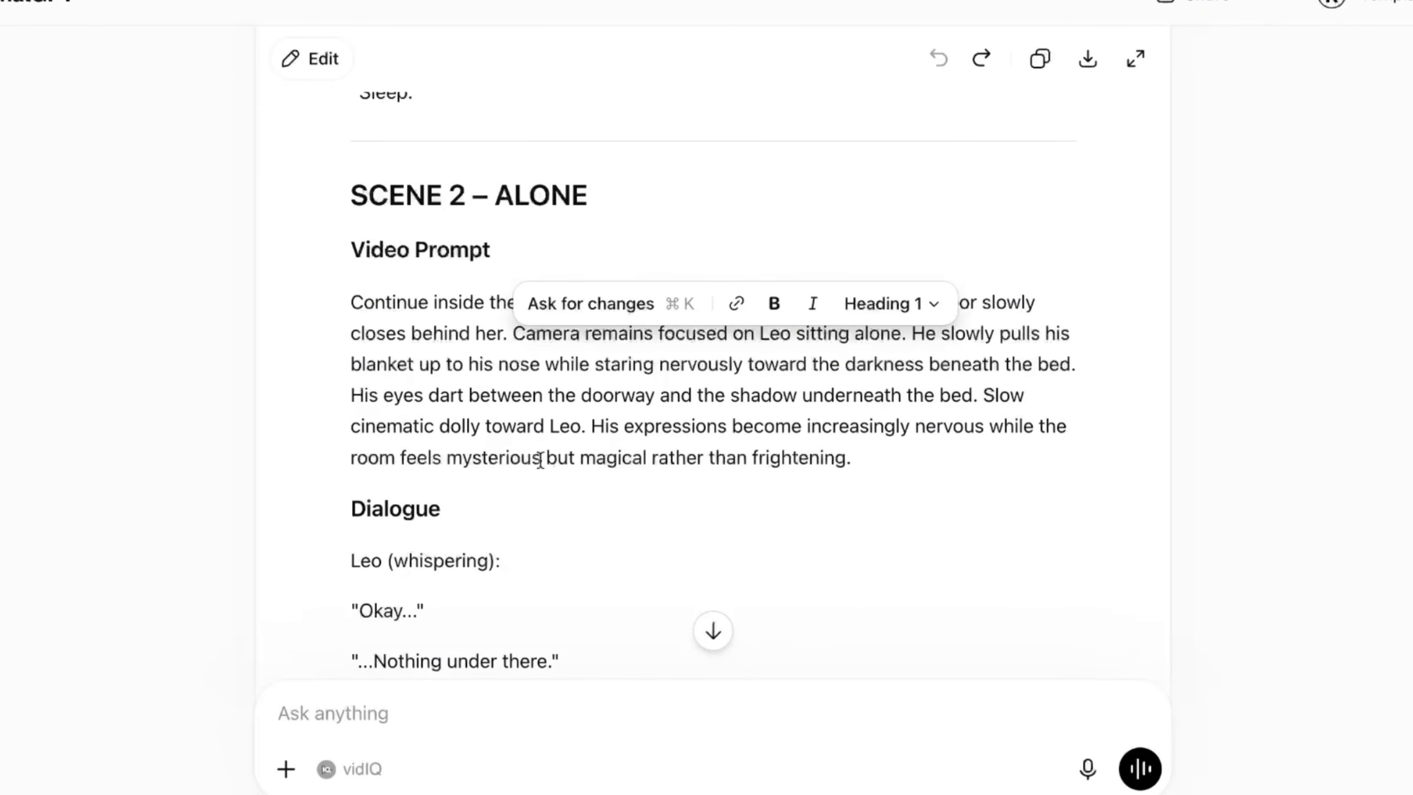
left_click_drag(371, 296, 476, 495)
scroll(462, 440, "up", 5)
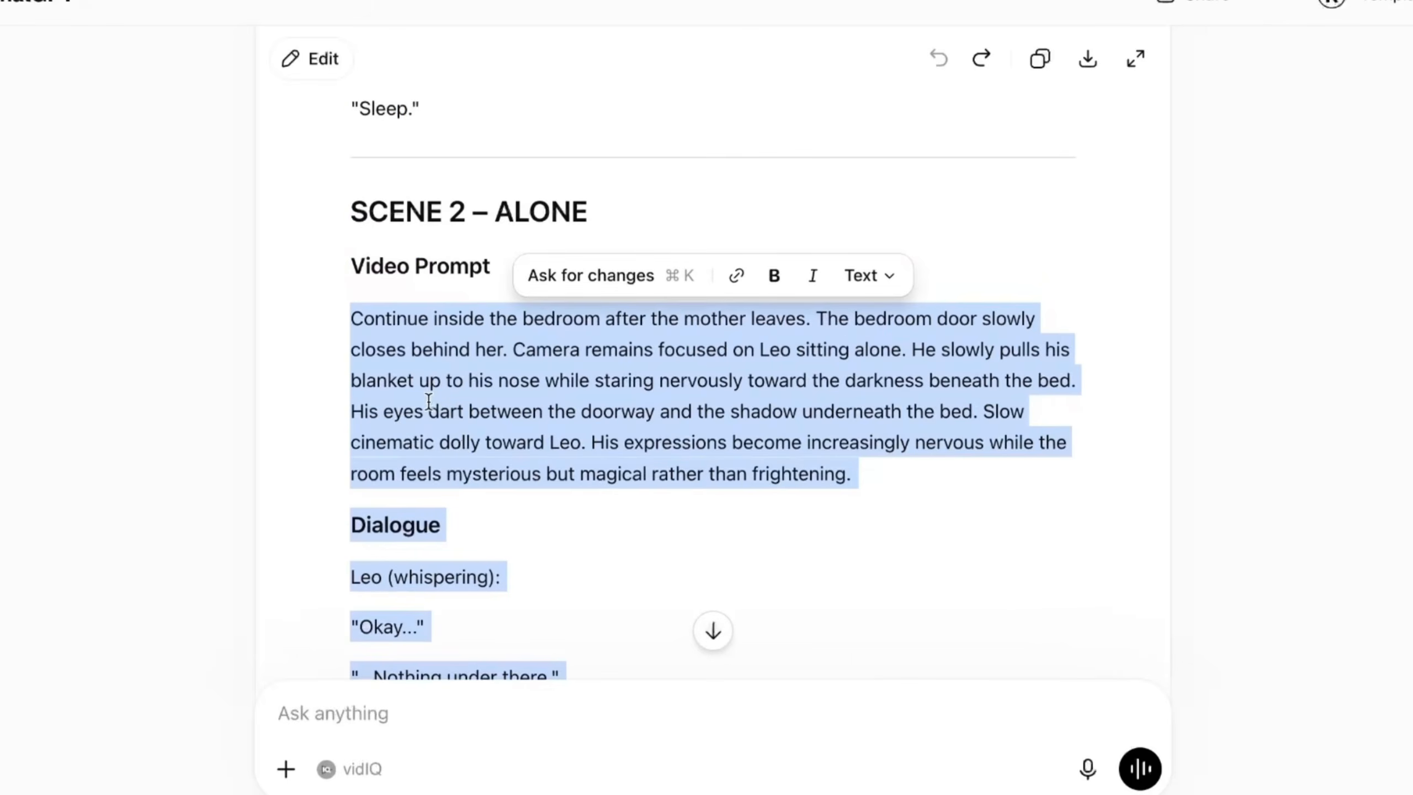
right_click(428, 396)
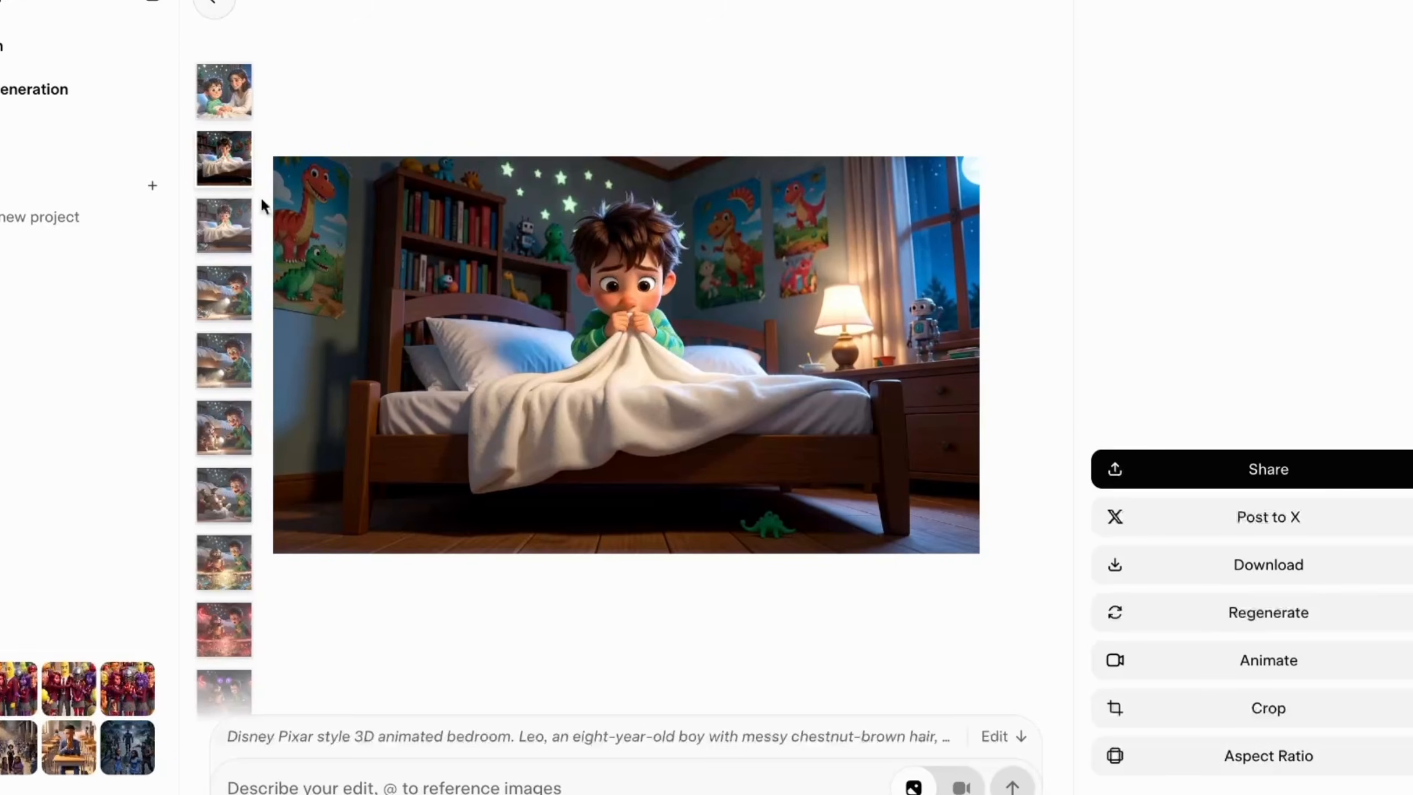
- Switch to Grok and generate a video from the Scene 2 image using the copied video prompt and dialogue
left_click(961, 787)
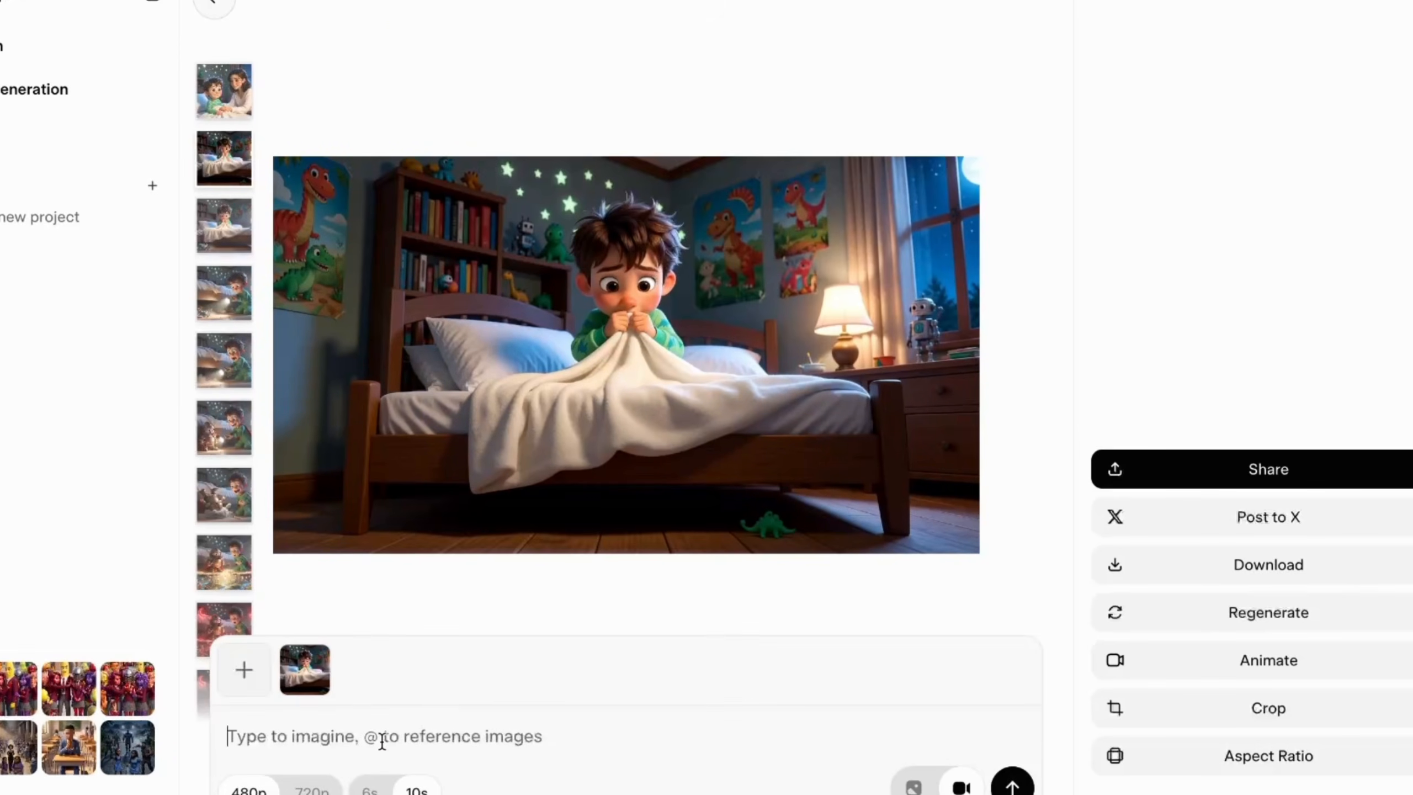
key("ctrl+v")
scroll(401, 707, "up", 5)
scroll(915, 698, "down", 5)
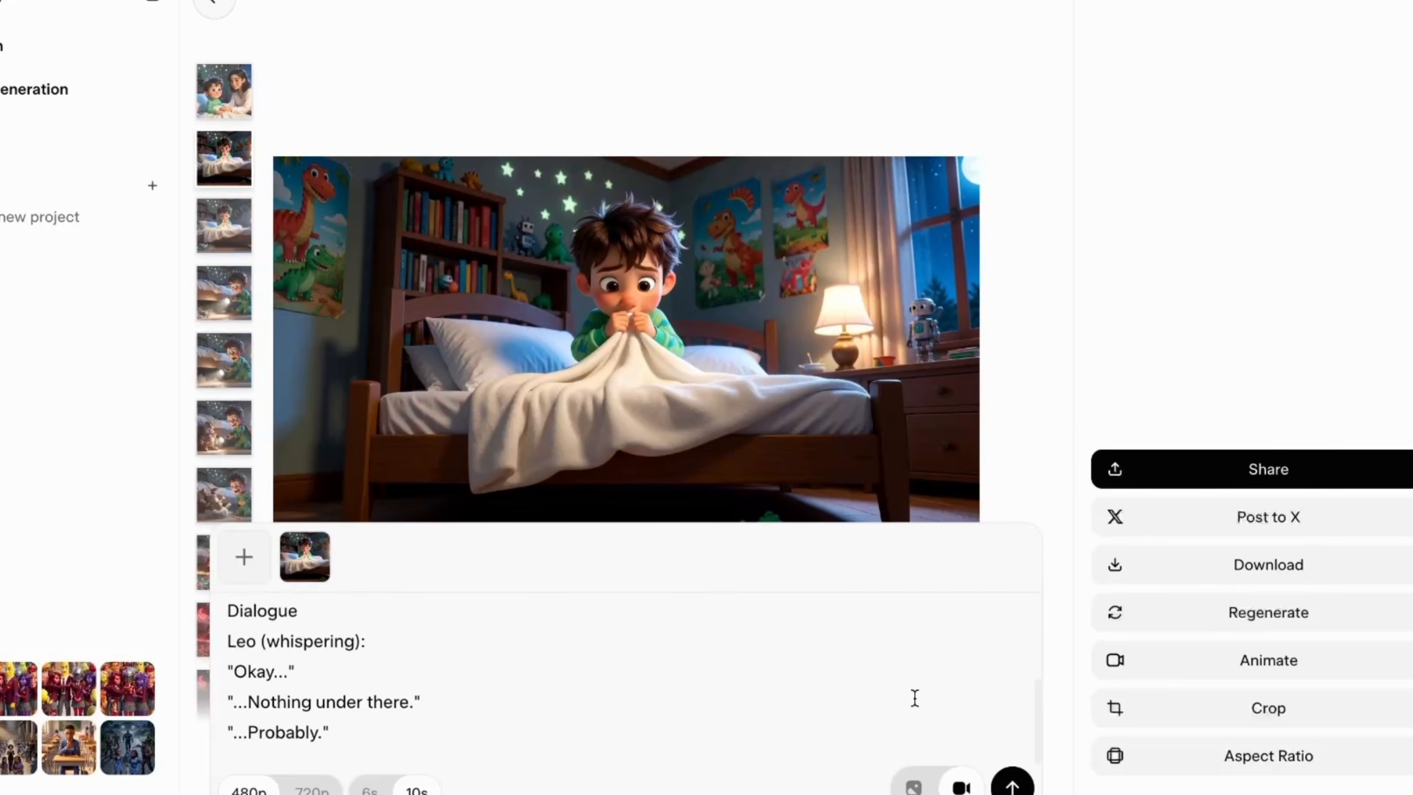
left_click(1020, 790)
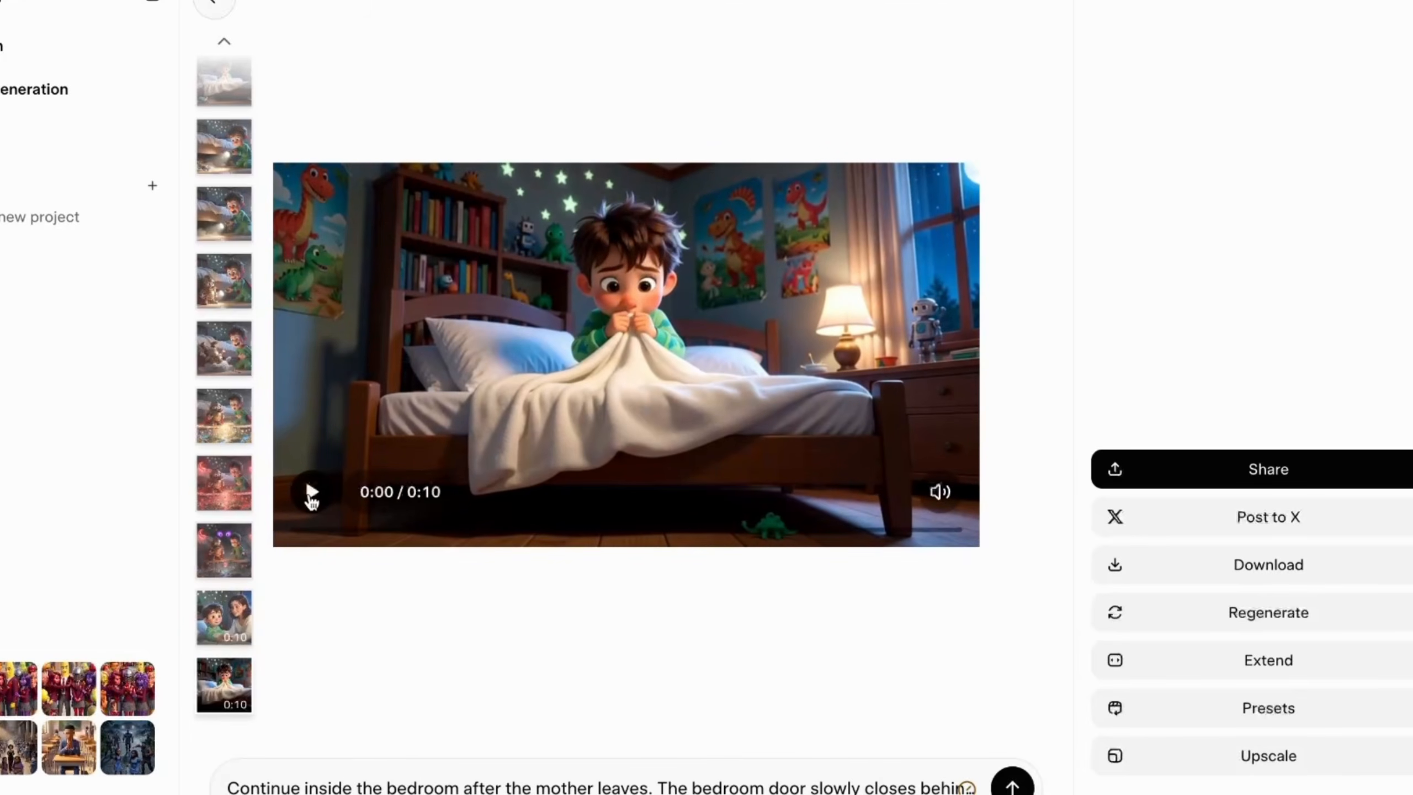
- Play the generated Scene 2 video and download it
left_click(311, 493)
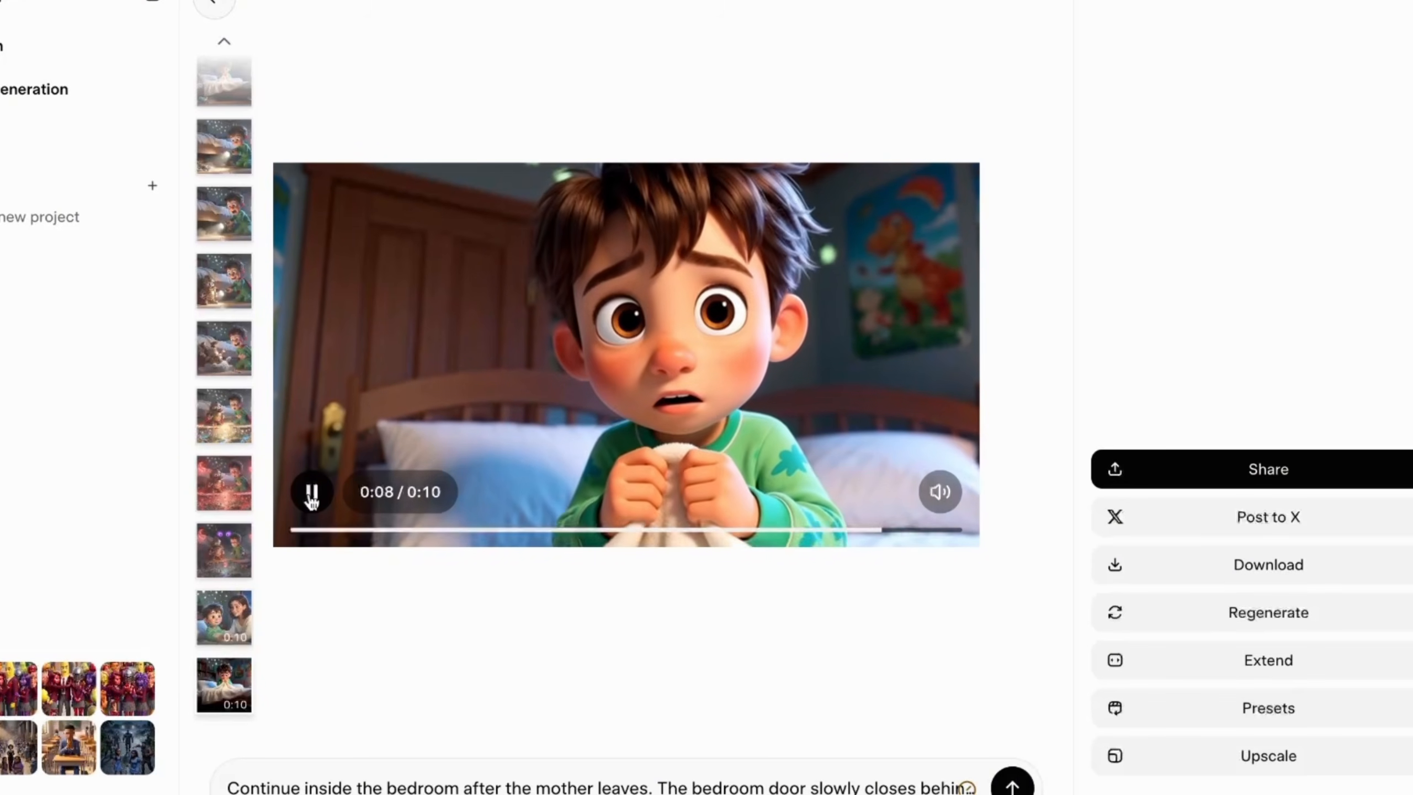
left_click(312, 492)
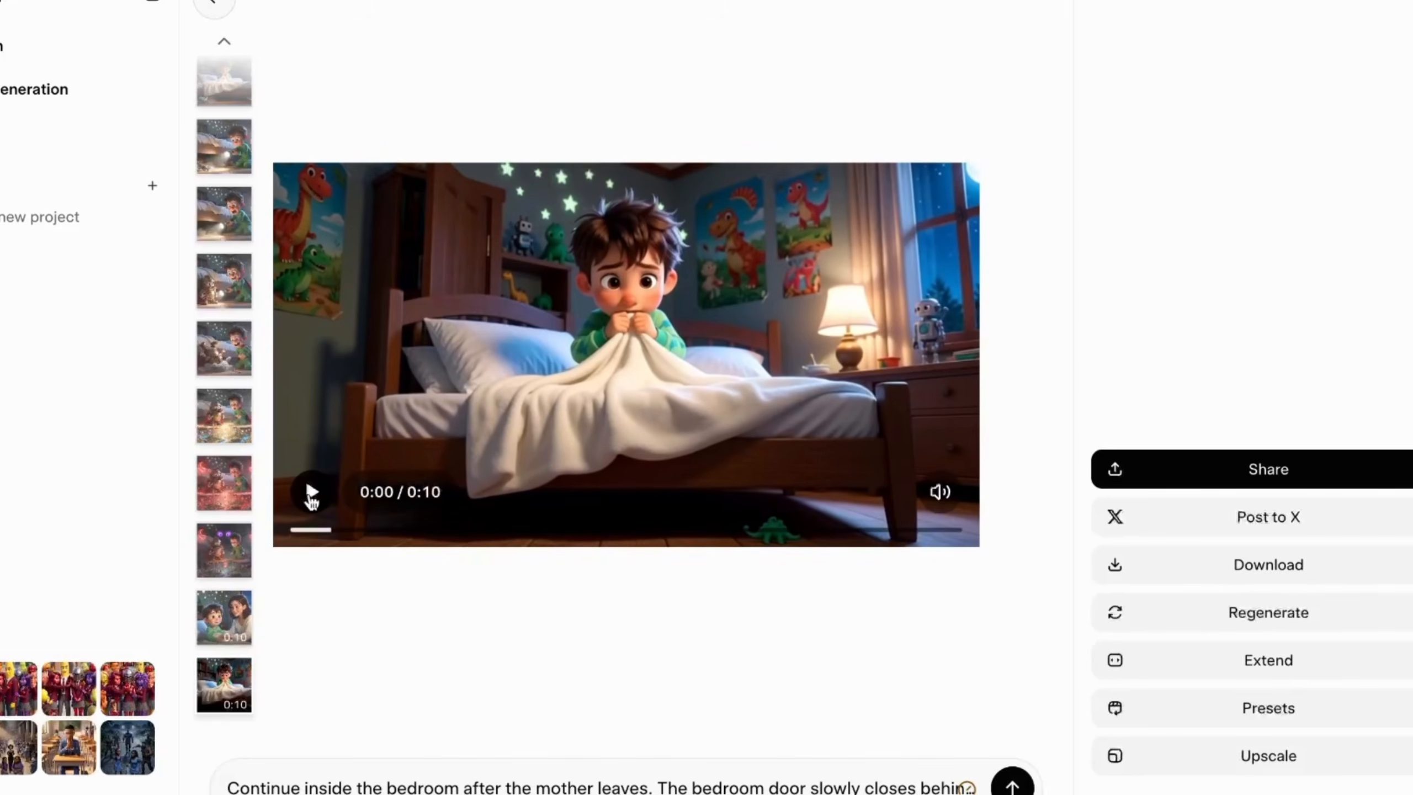
scroll(205, 206, "up", 10)
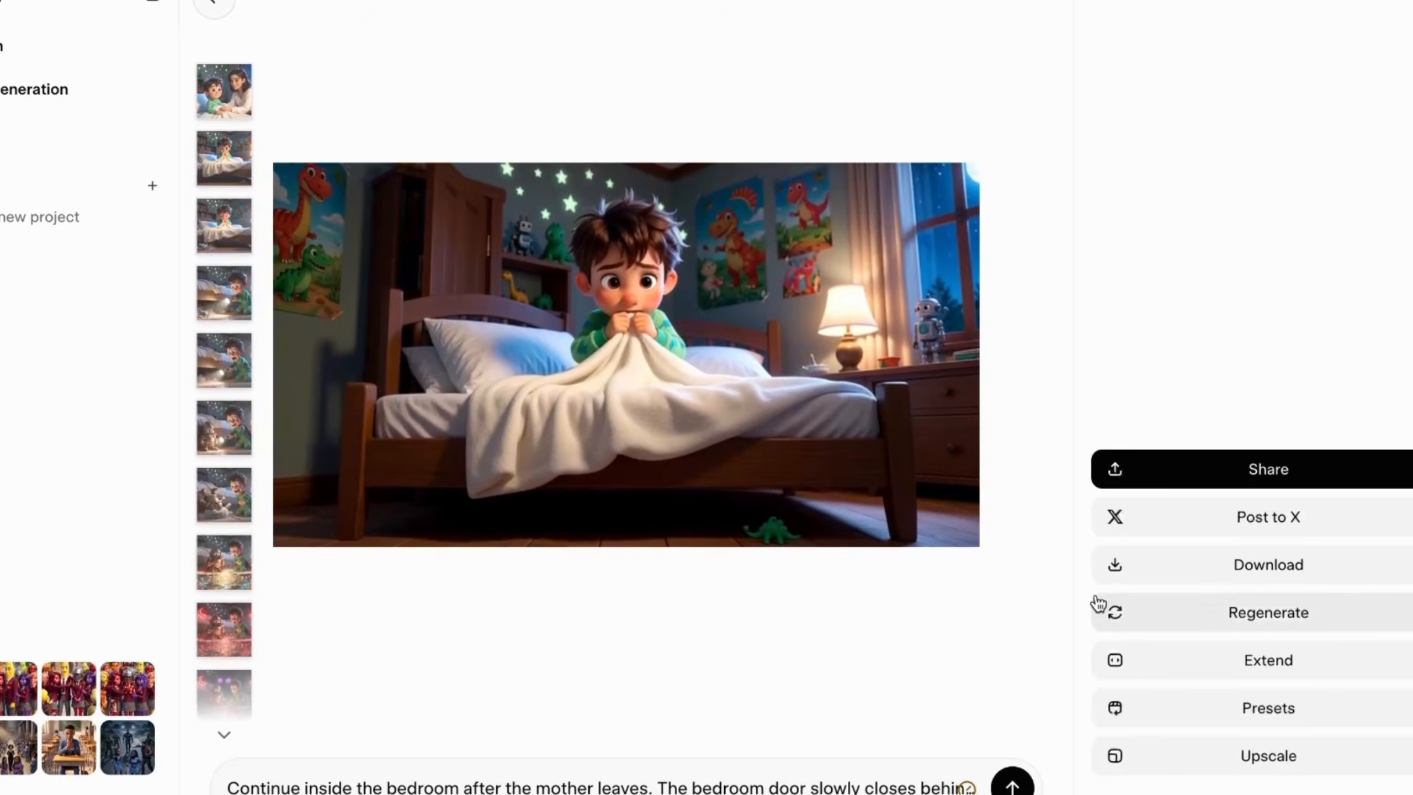
left_click(1146, 564)
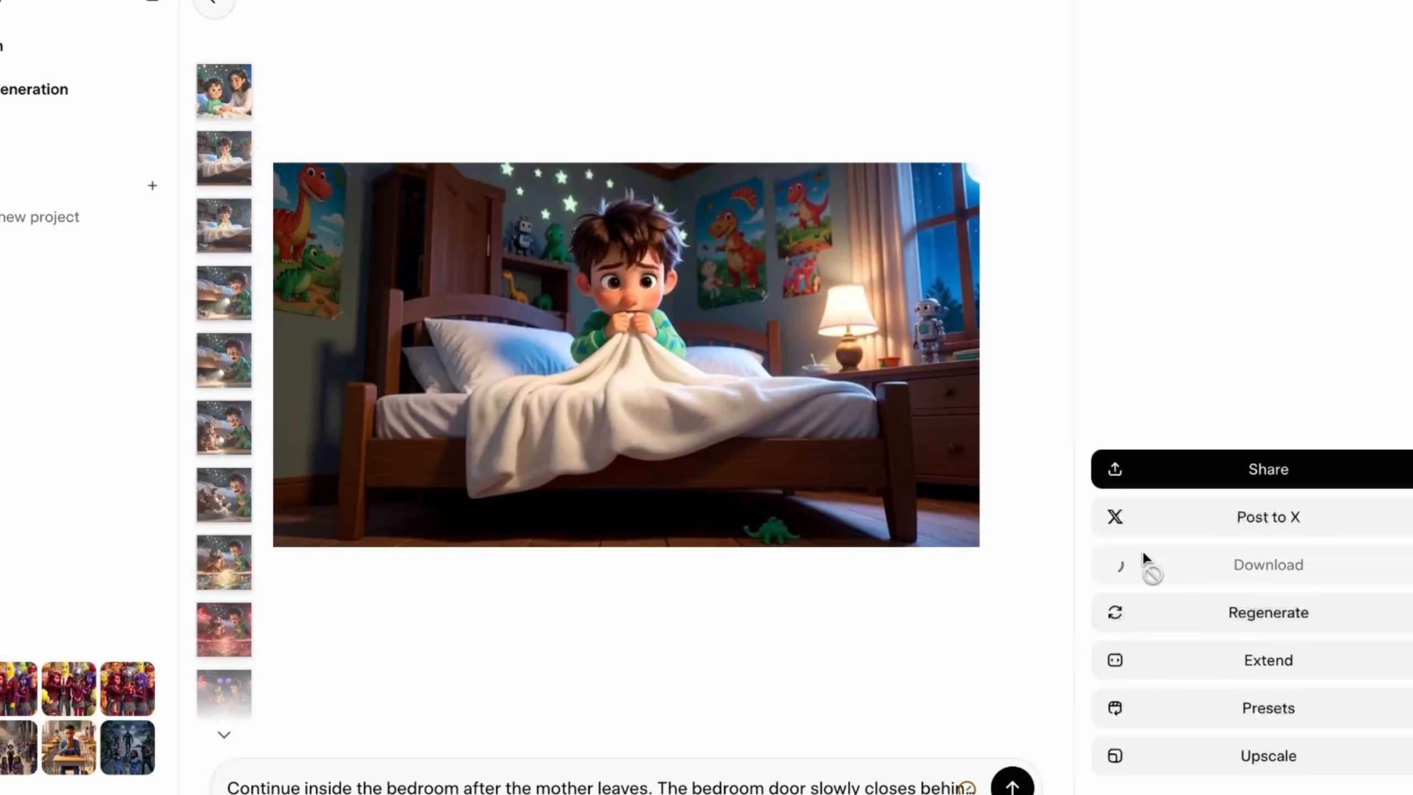
- Select the Scene 3 image in Grok, and copy the "Scene 3 – The Strange Noise" prompt from ChatGPT with its dialogue through "NOPE!"
left_click(232, 235)
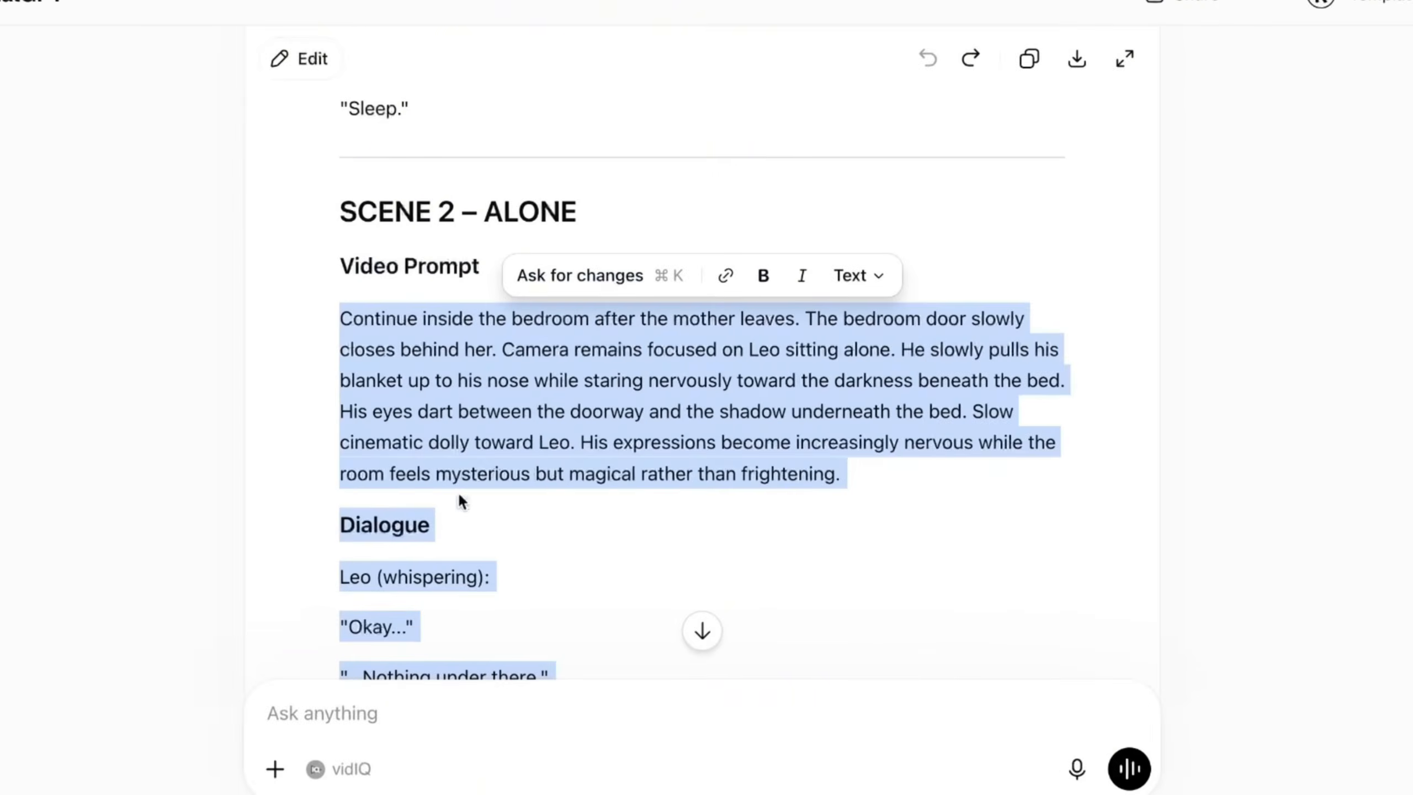
scroll(457, 499, "down", 10)
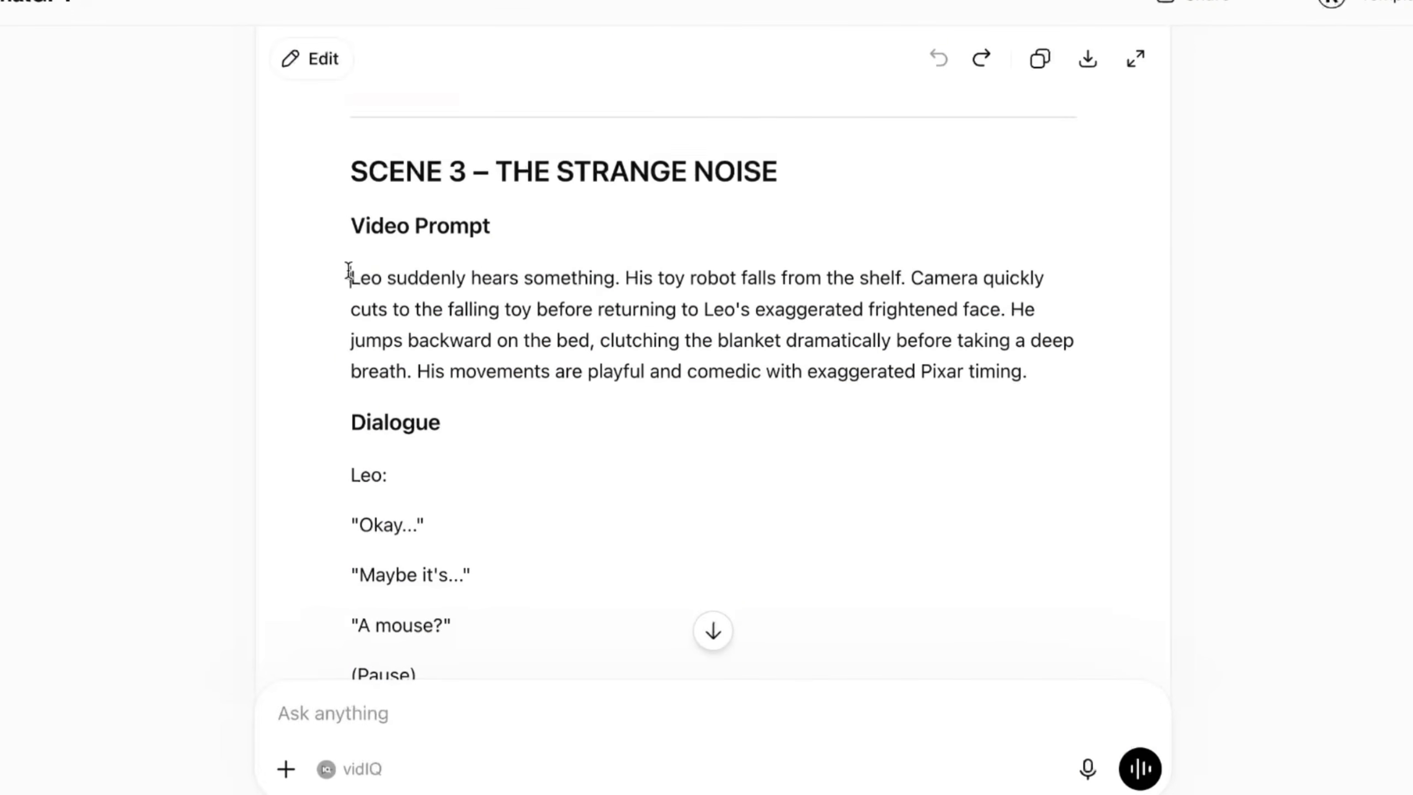
left_click_drag(362, 277, 509, 508)
left_click(344, 315)
scroll(498, 492, "down", 5)
right_click(412, 418)
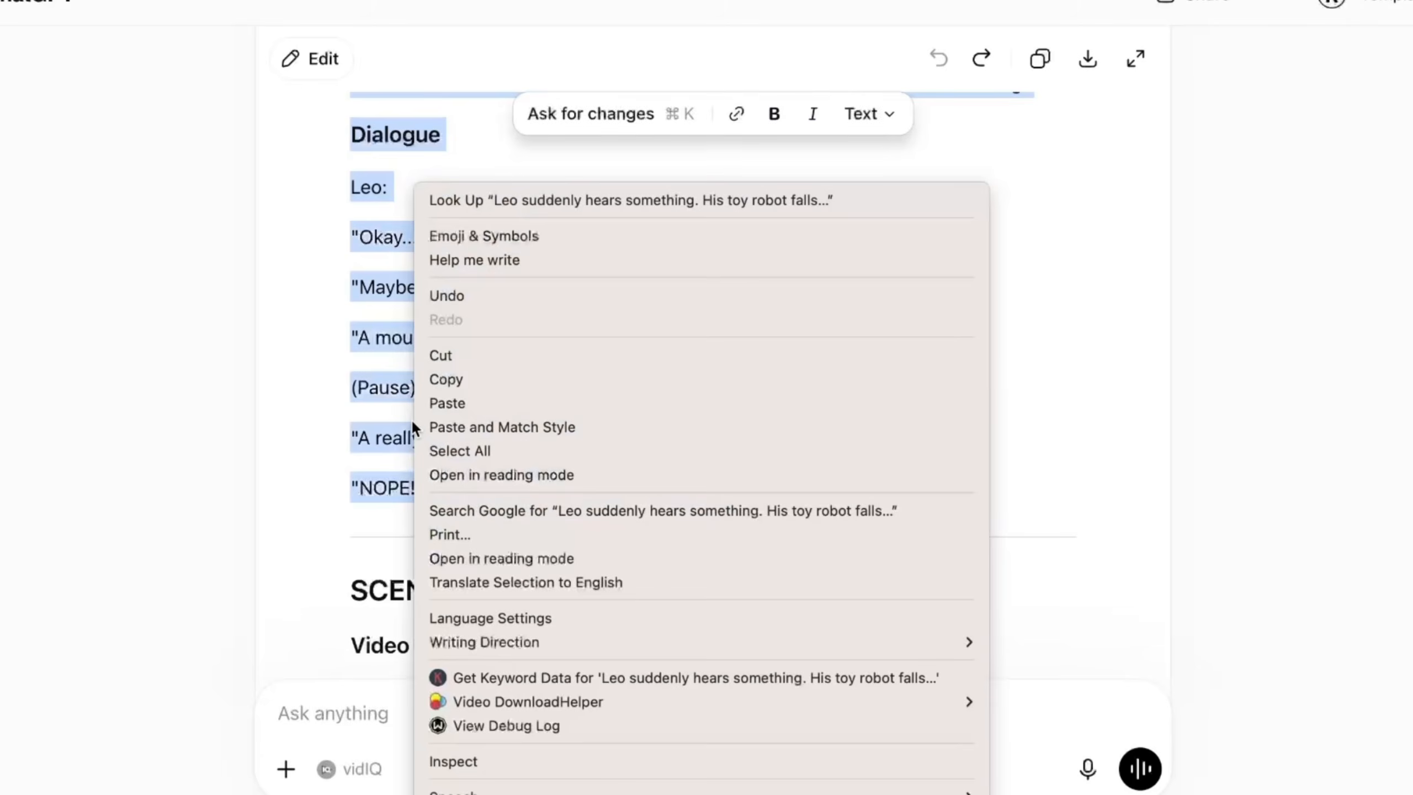
left_click(441, 382)
- Switch to Grok and generate a video from the Scene 3 image using the copied video prompt and dialogue
key("ctrl+Right")
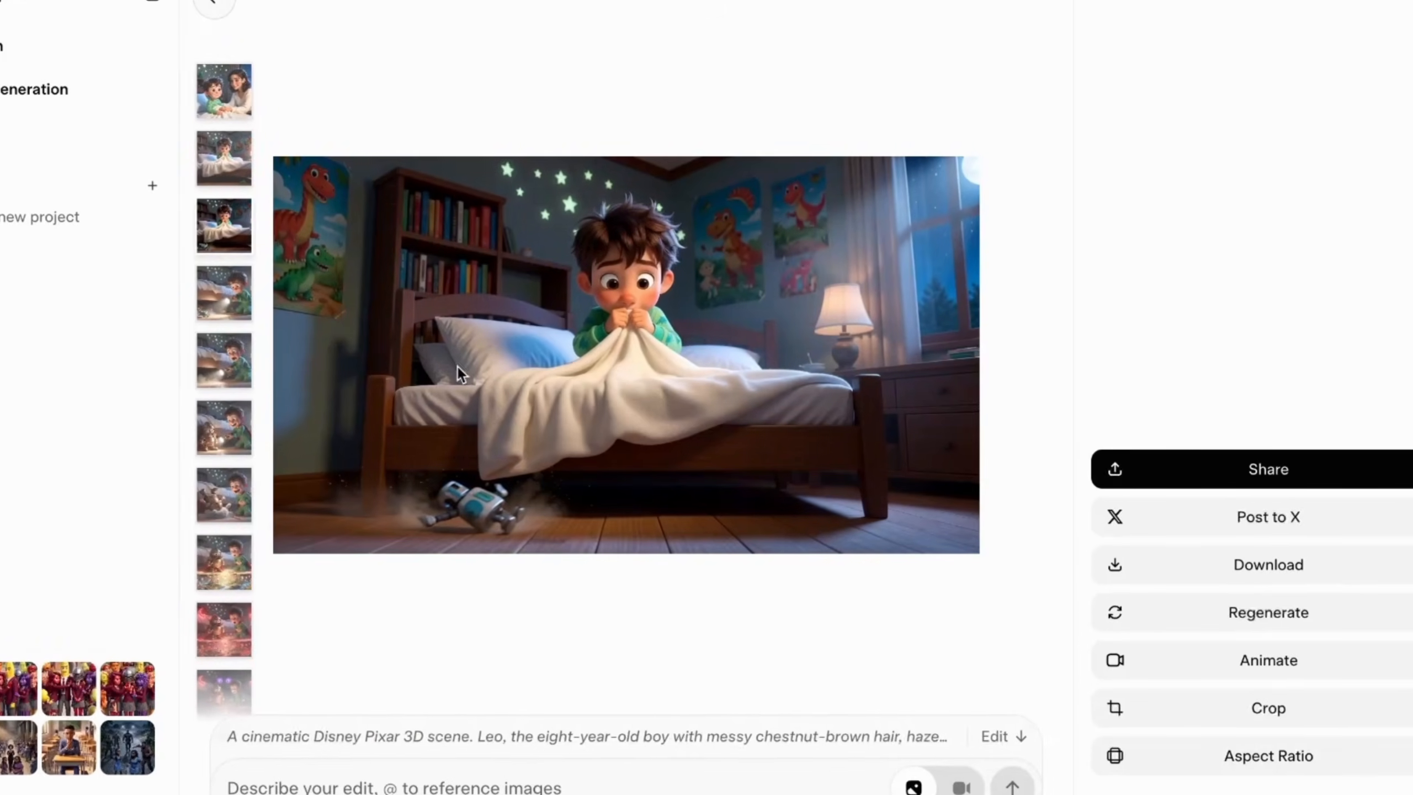
left_click(956, 787)
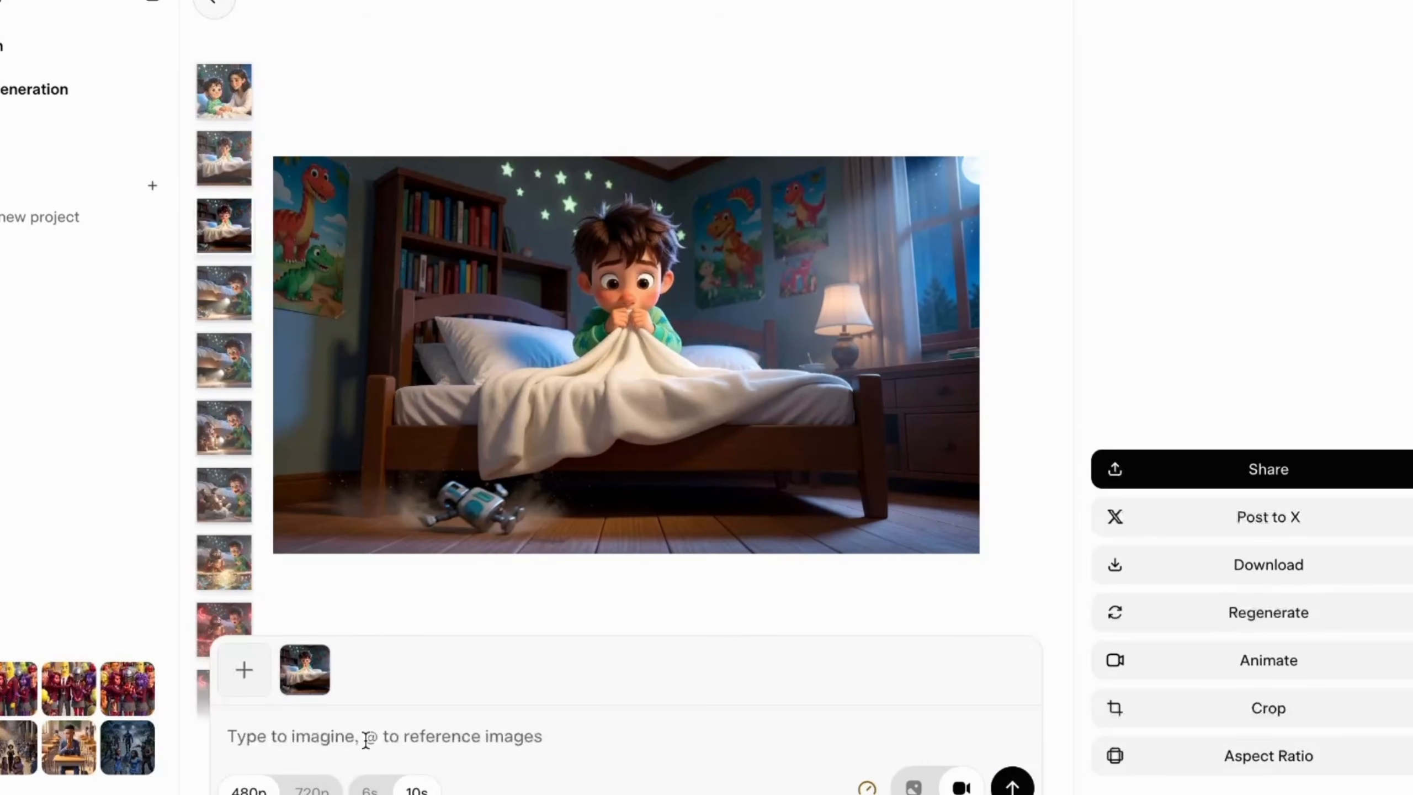
key("ctrl+v")
scroll(700, 687, "up", 5)
scroll(699, 685, "down", 5)
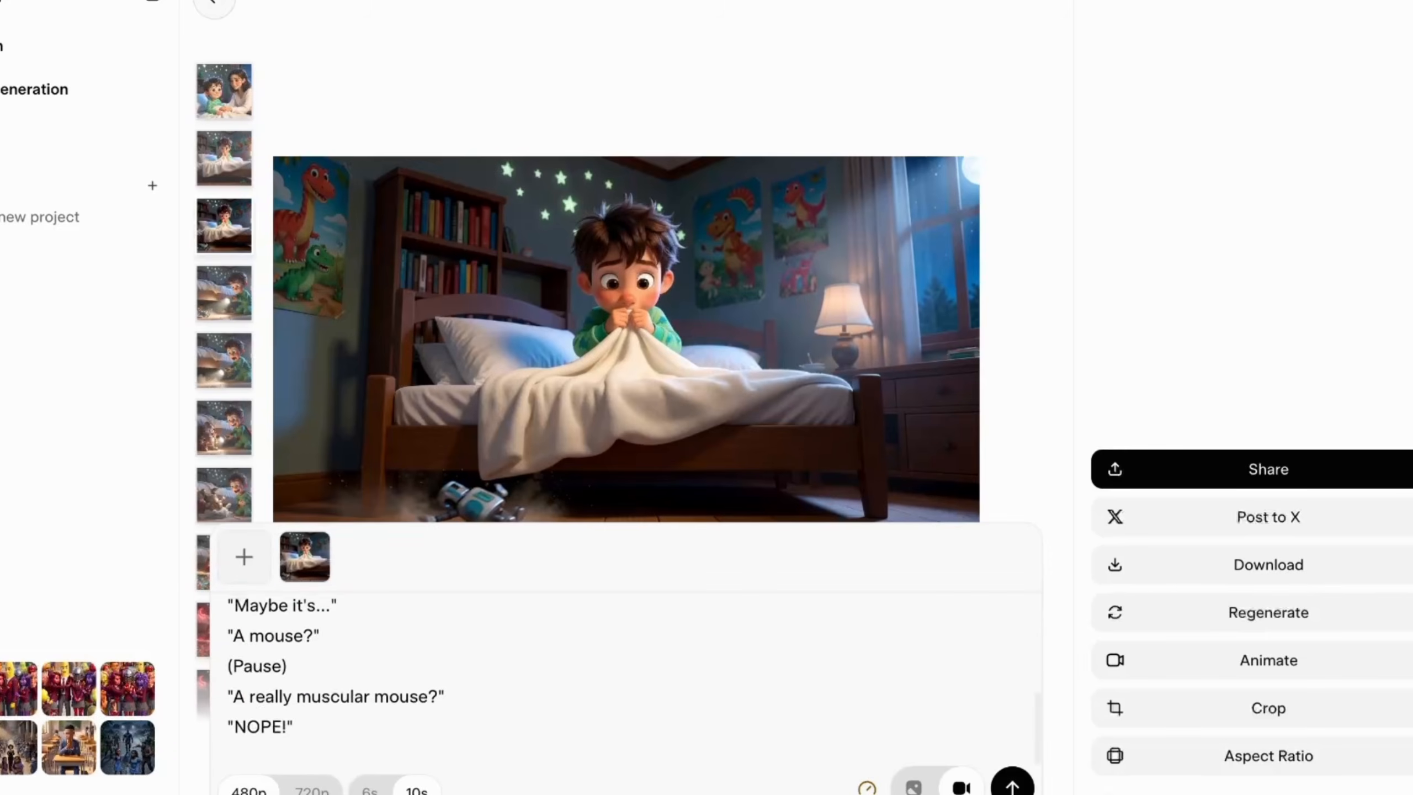
left_click(1012, 786)
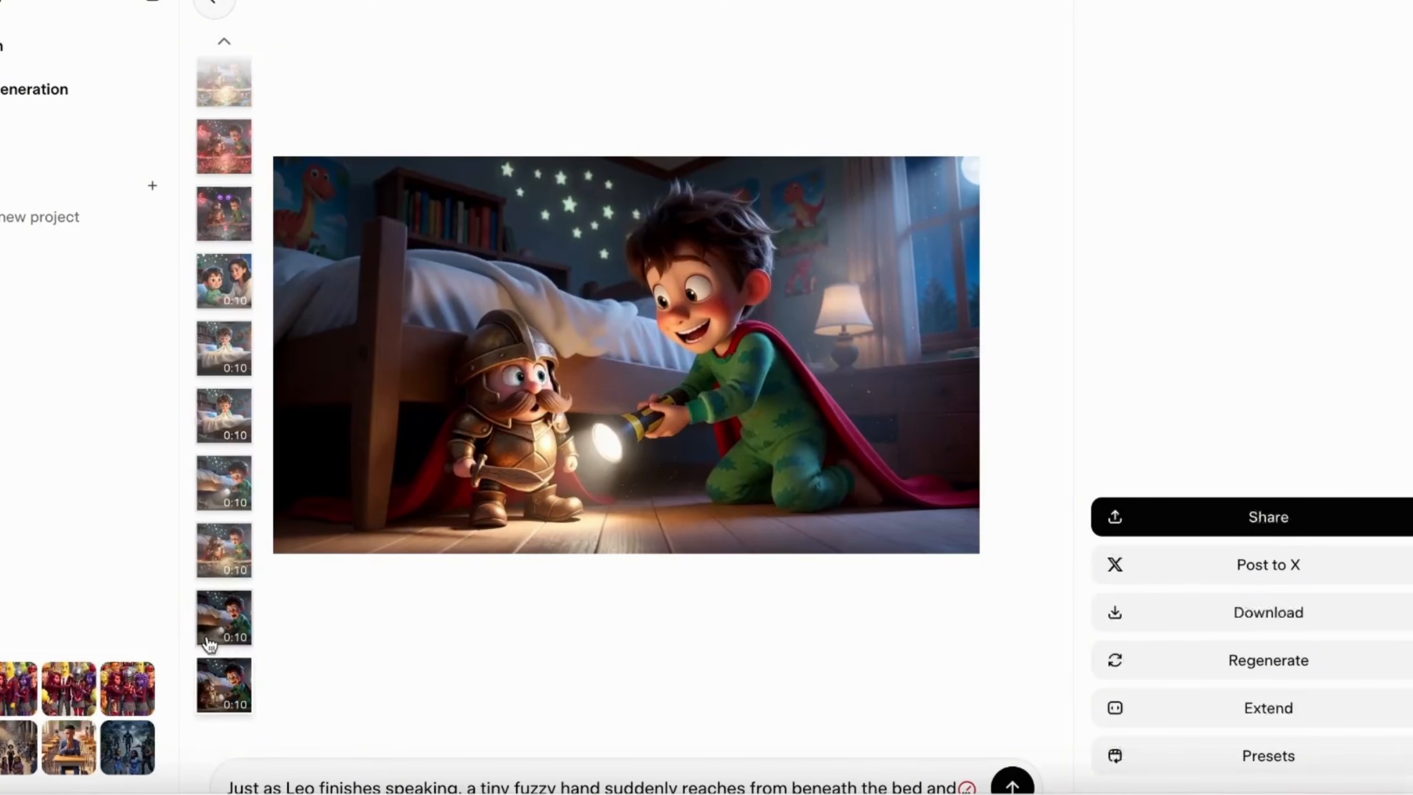
- Review the generated 10-second scene videos one after another, from the goodnight scene to the tiny knight scene
left_click(221, 284)
left_click(221, 348)
left_click(224, 418)
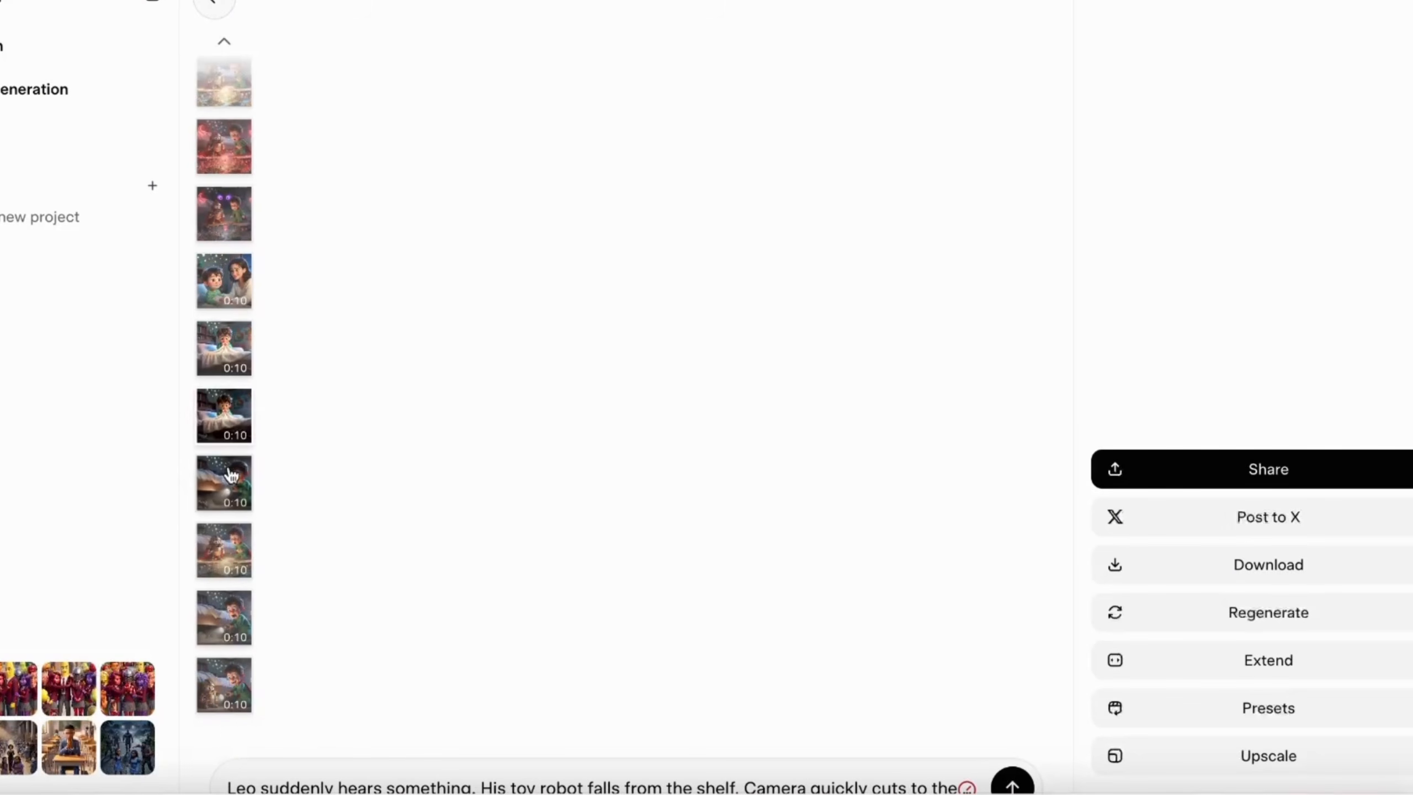
left_click(229, 494)
left_click(231, 566)
left_click(230, 620)
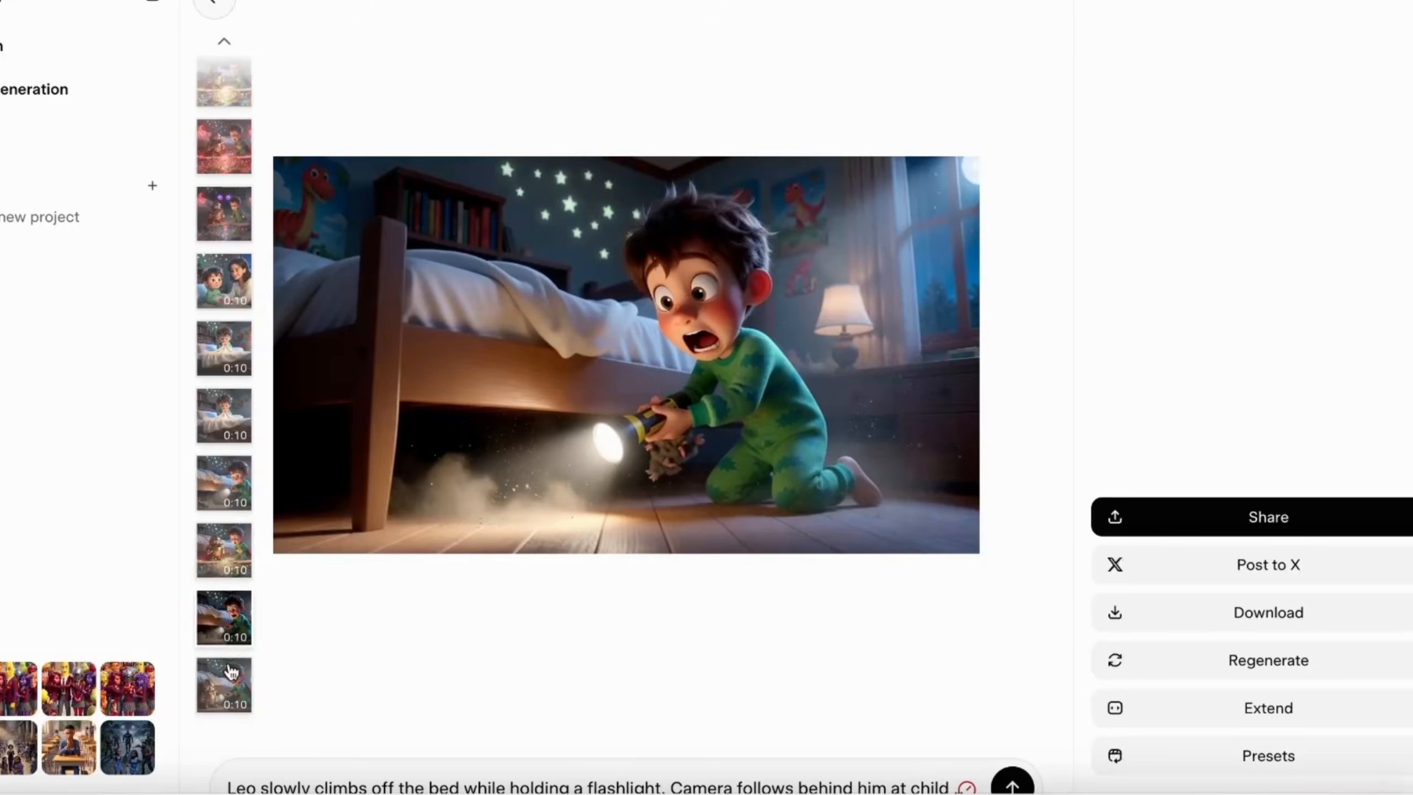
left_click(230, 681)
left_click(230, 601)
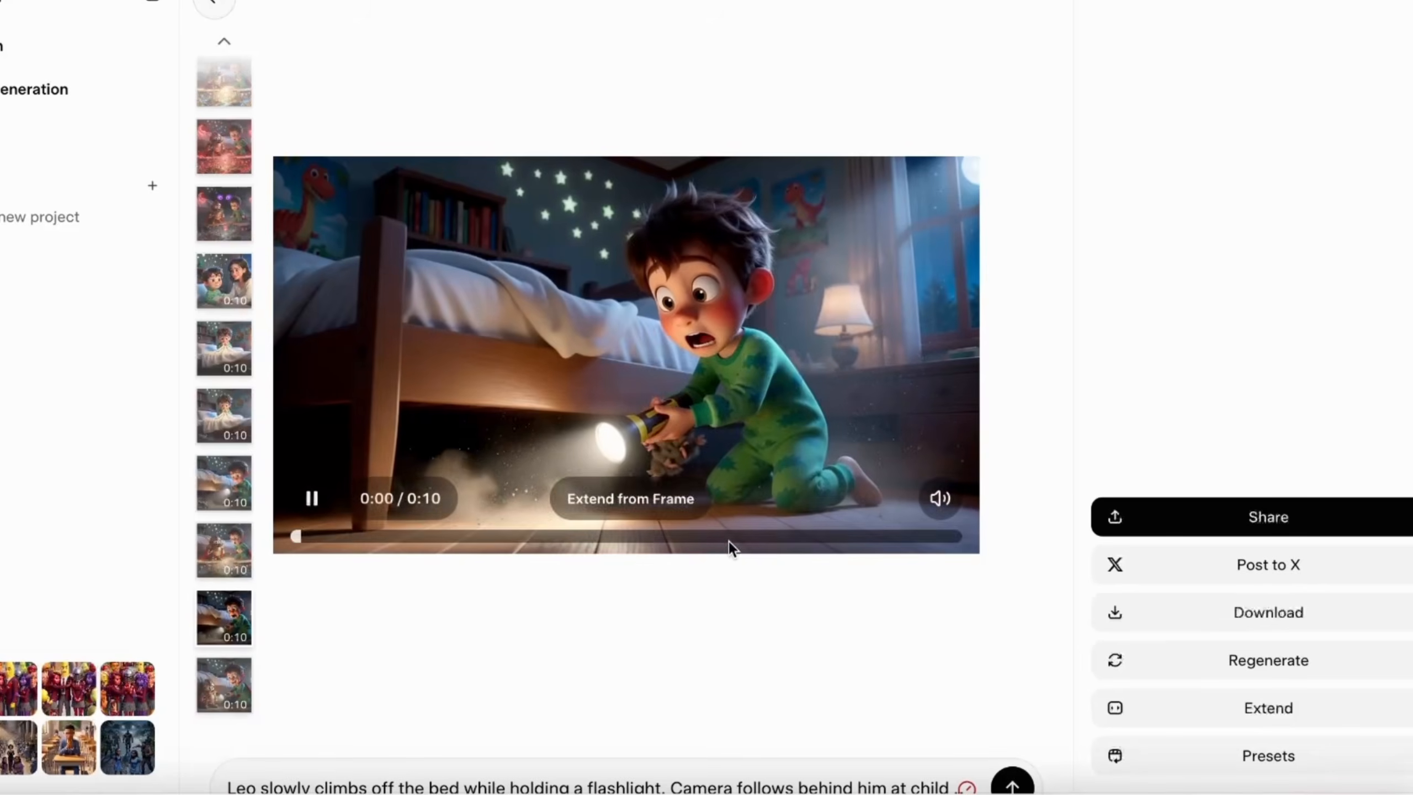
left_click(224, 685)
left_click(239, 535)
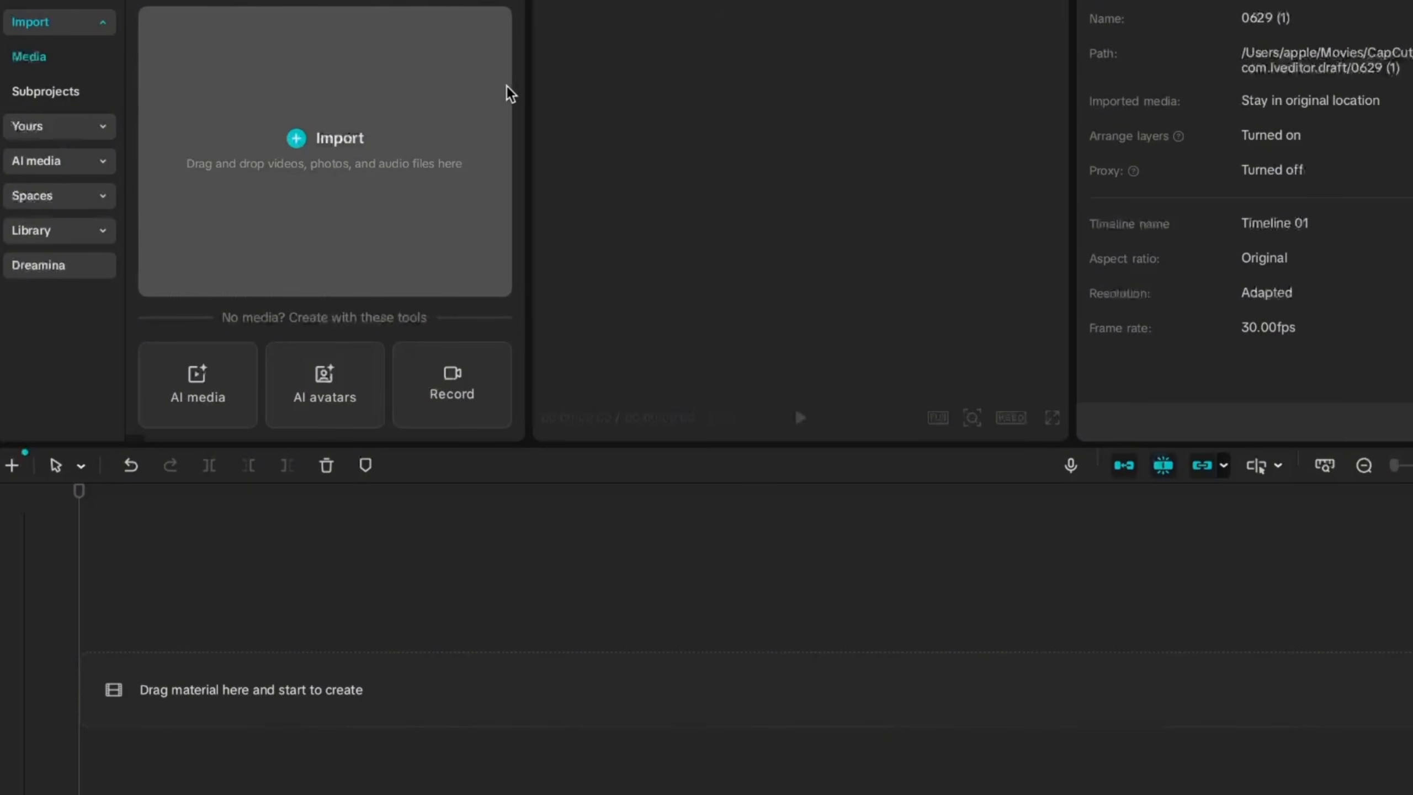
- Switch to CapCut, import the five Grok scene videos, and place the Scene 1 and Scene 2 clips consecutively on the timeline
left_click(371, 156)
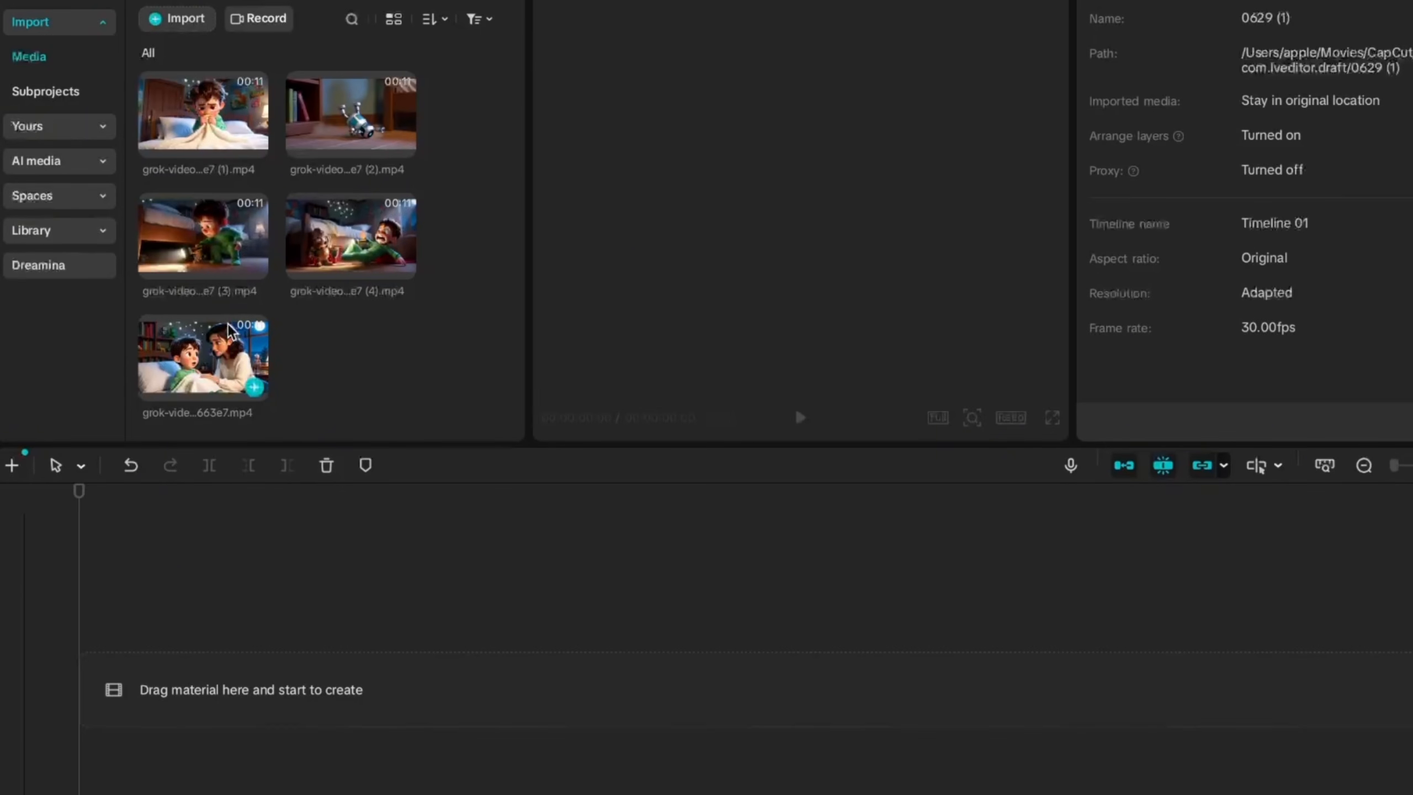
left_click_drag(183, 345, 167, 684)
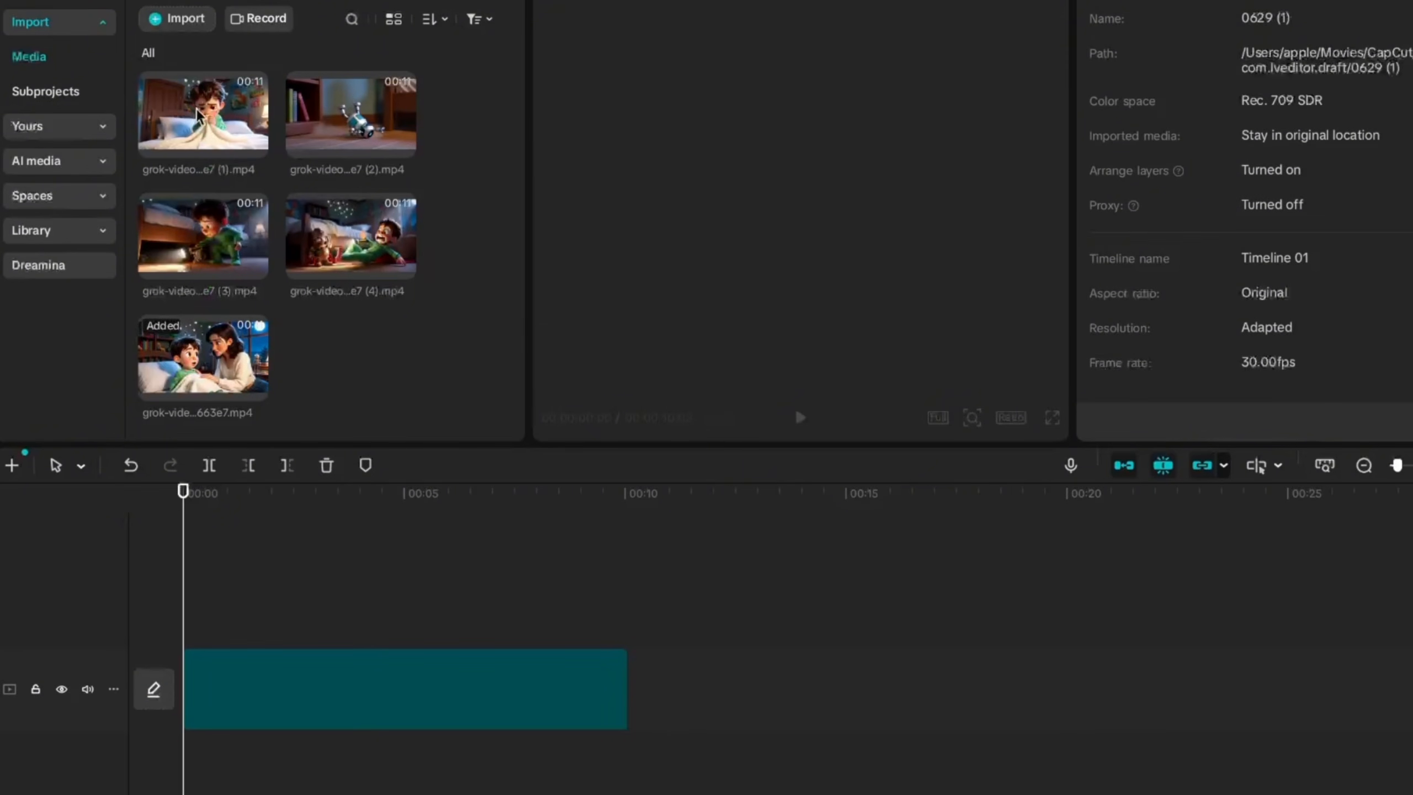
left_click_drag(198, 114, 672, 694)
- Play the timeline from the start to check how the Scene 1 clip runs into the Scene 2 clip
left_click(557, 557)
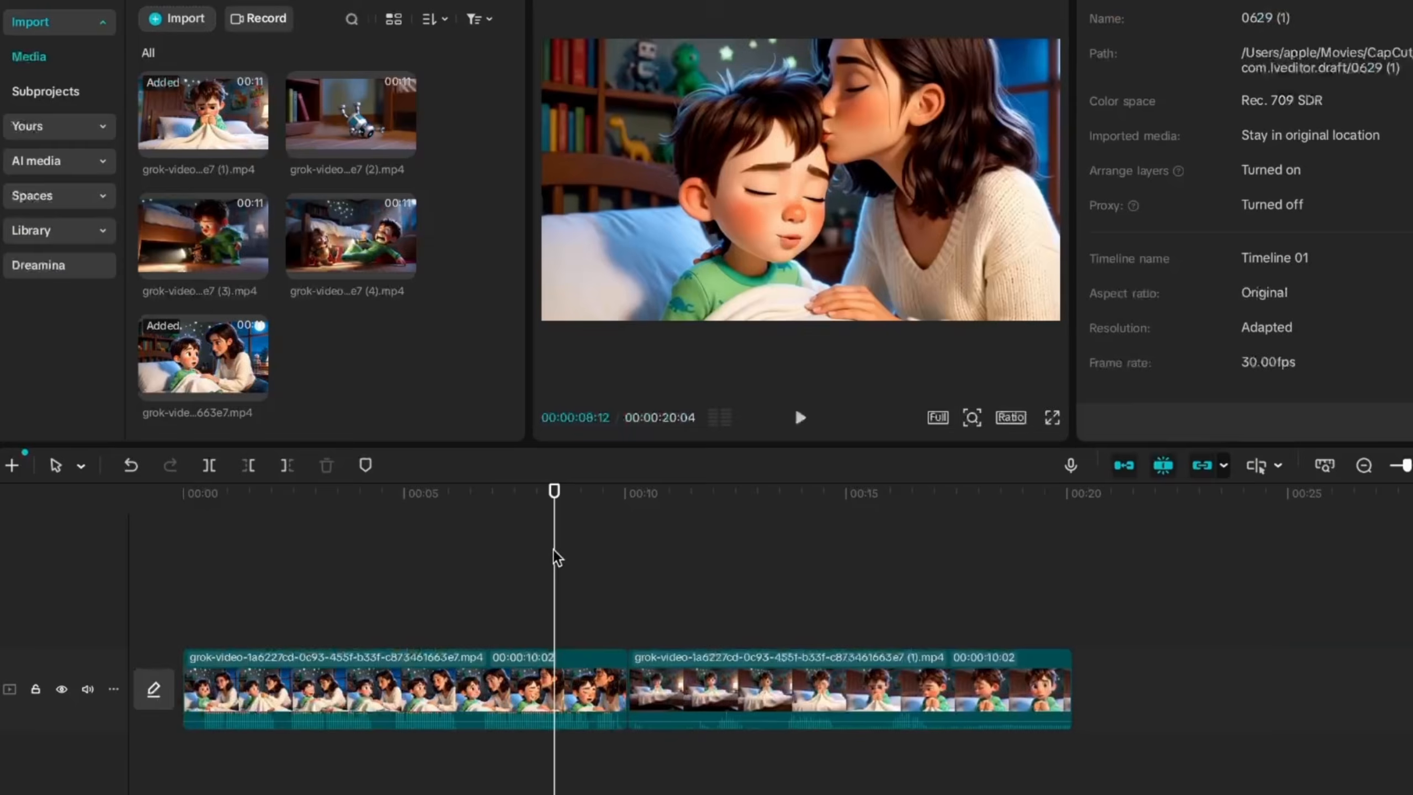
key("Home")
key("space")
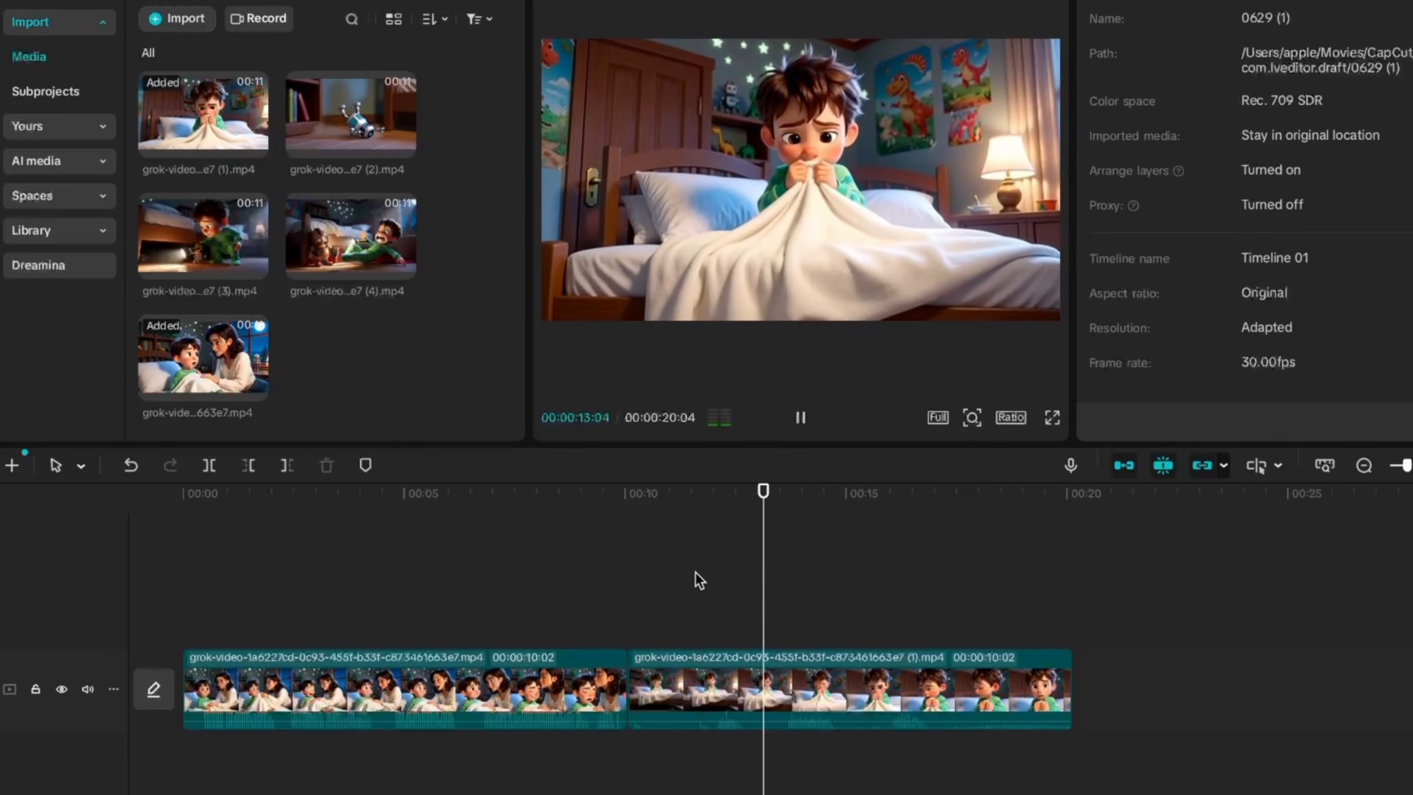
- Split the Scene 2 clip at 00:00:11:05 and delete its opening portion
left_click_drag(693, 576, 677, 588)
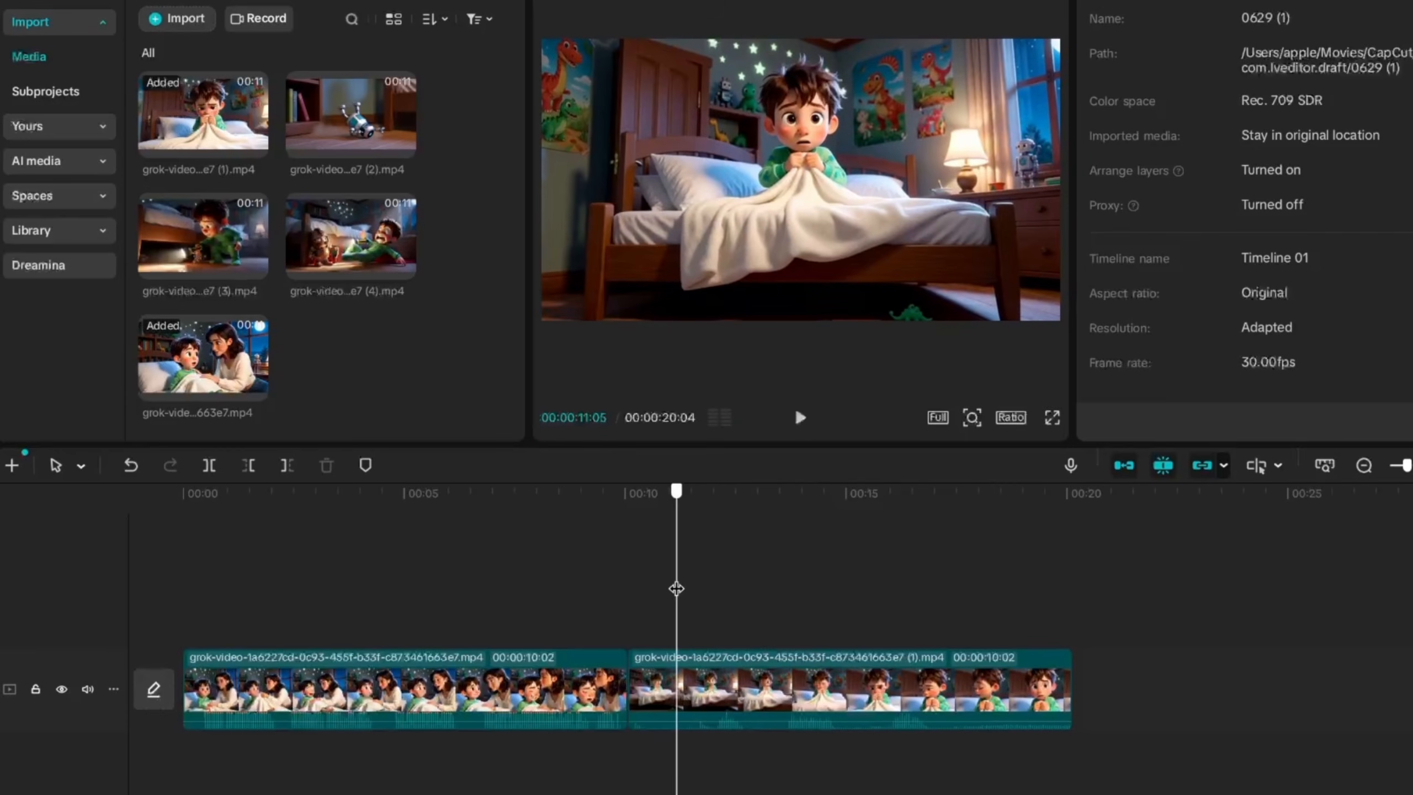
left_click(206, 467)
left_click(662, 703)
key("Delete")
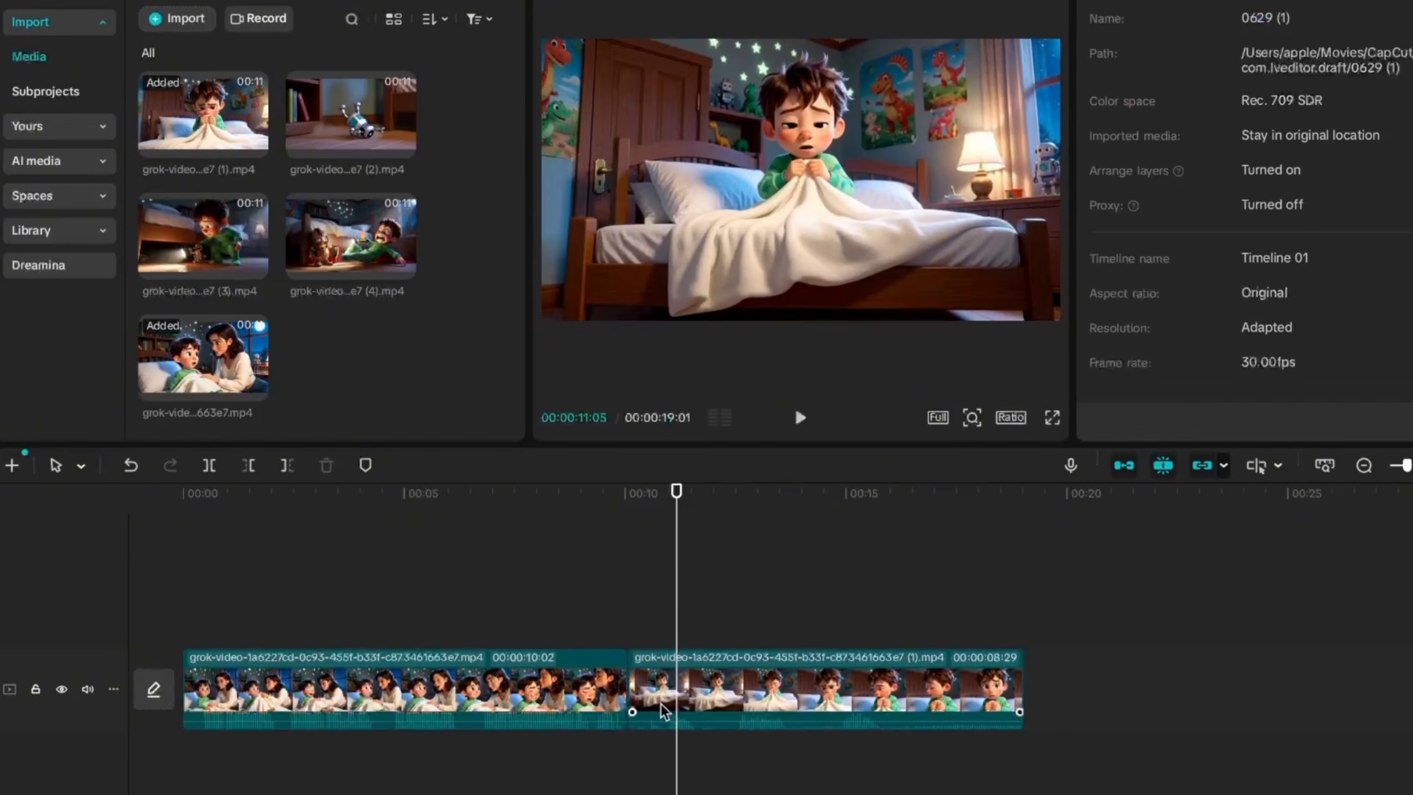
- Add the Classic "Black Fade" transition at the cut between the Scene 1 and Scene 2 clips
left_click(631, 627)
left_click(295, 1)
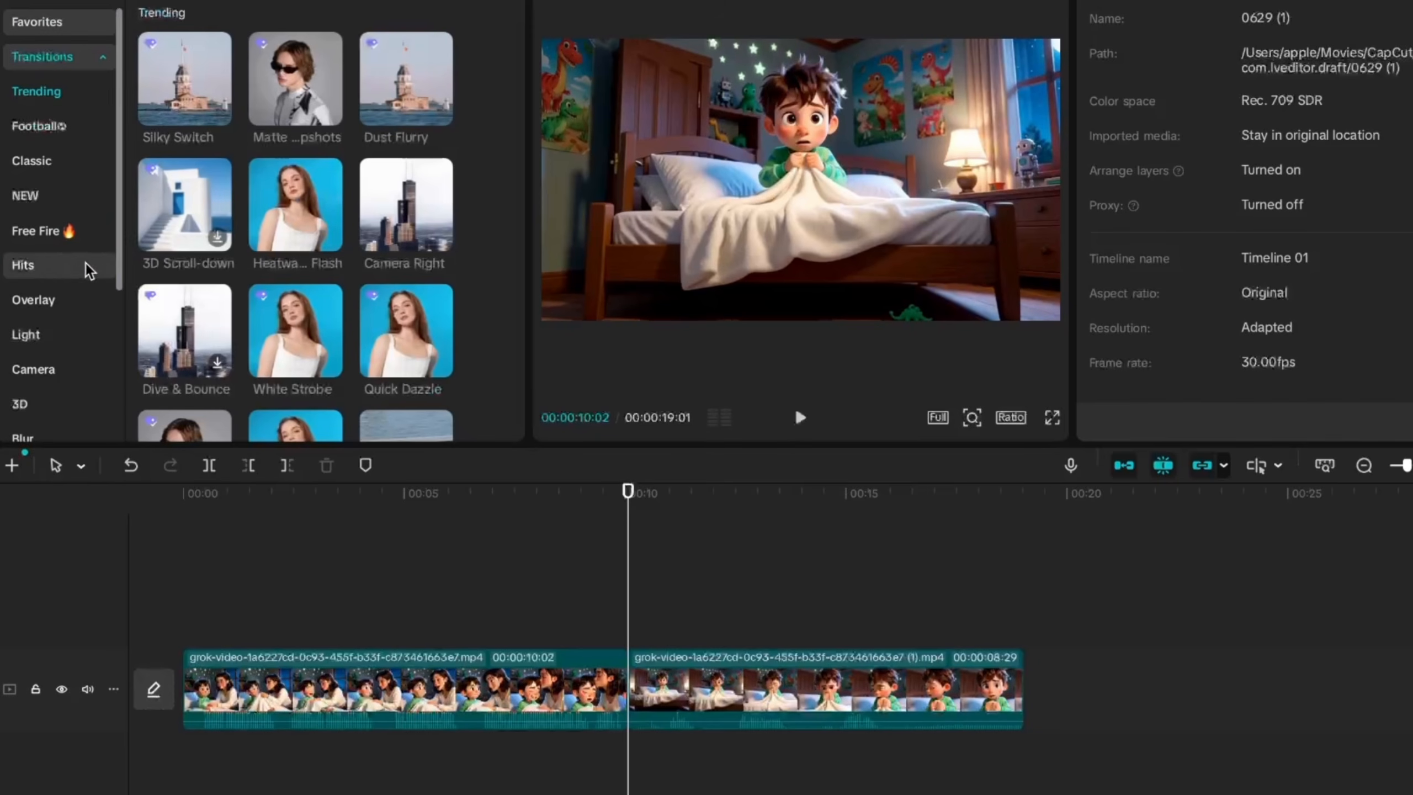
left_click(94, 294)
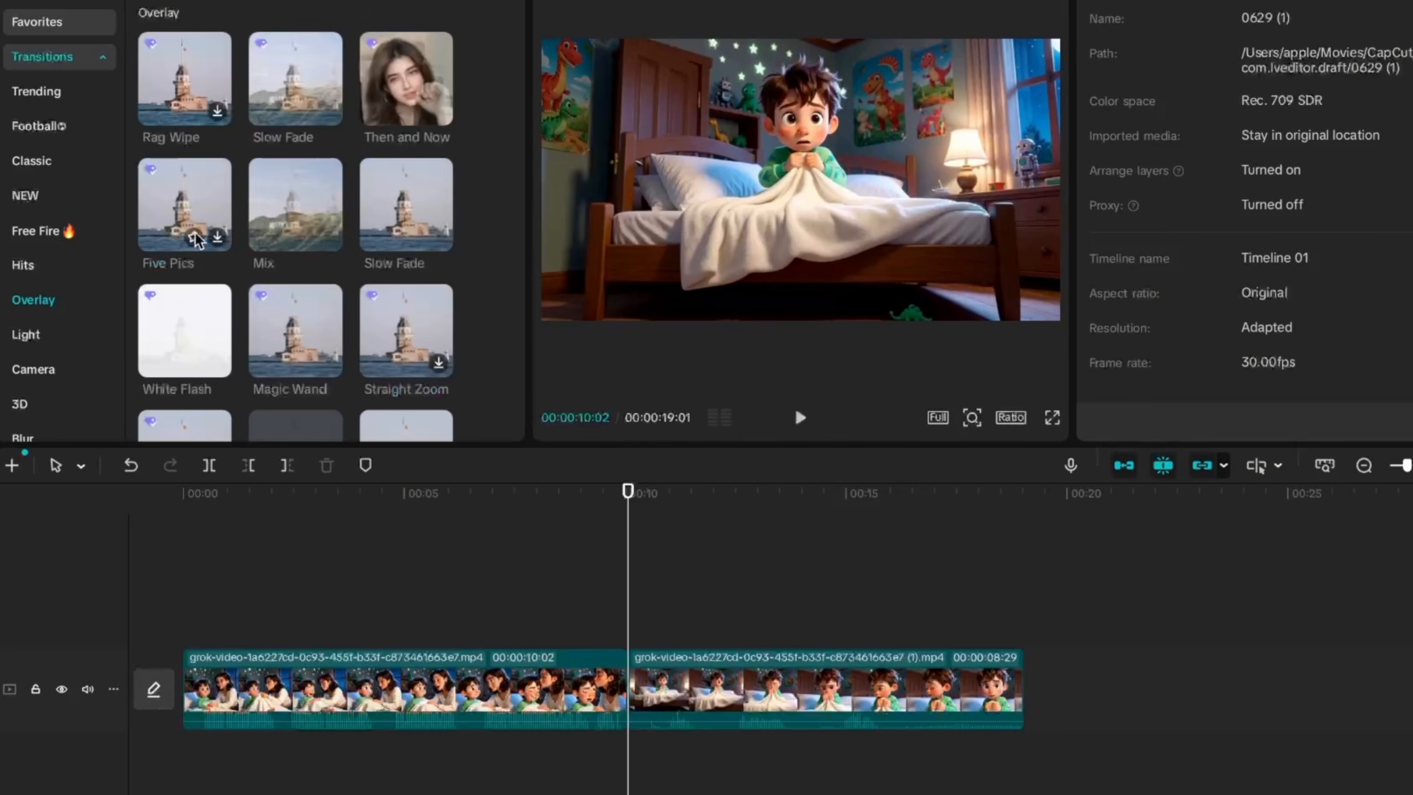
left_click(77, 167)
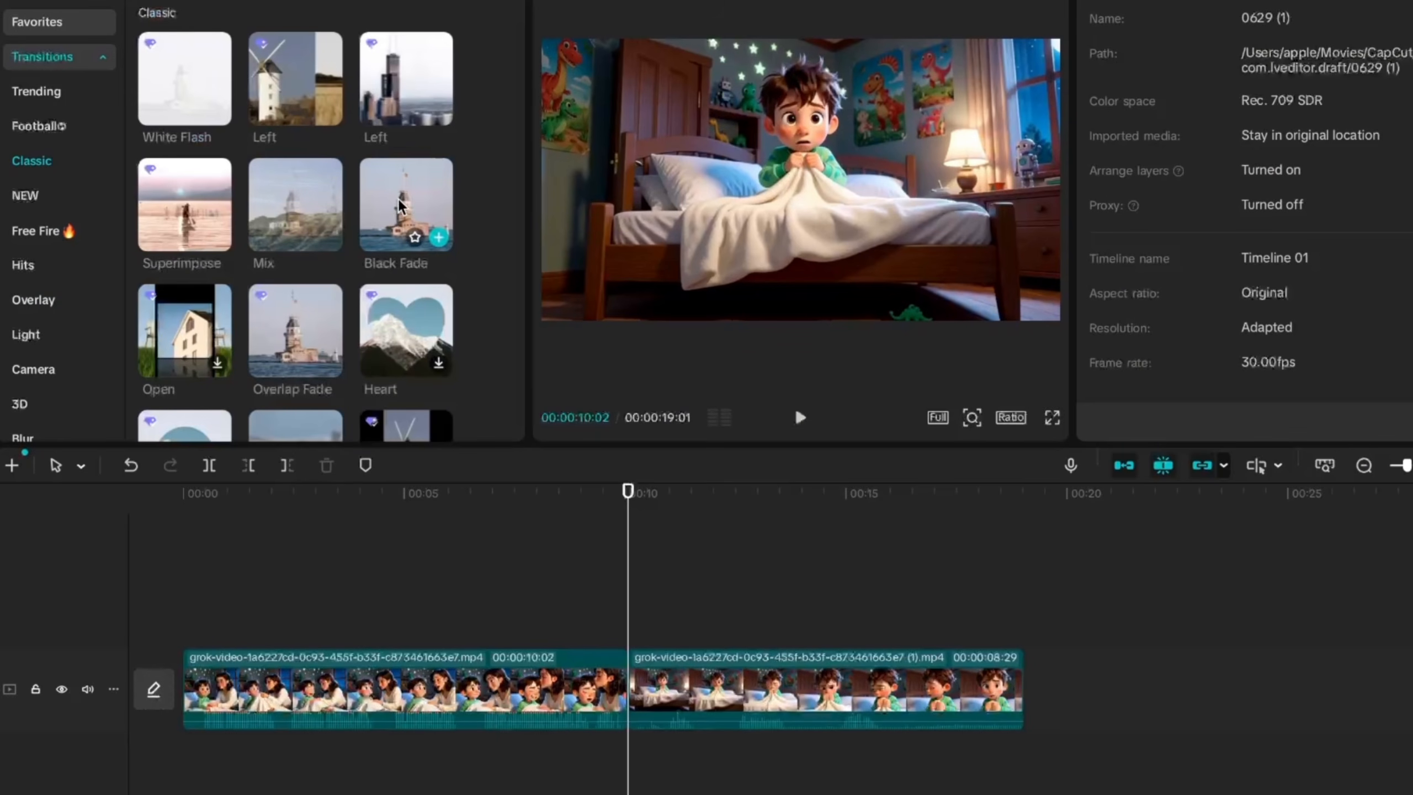
left_click_drag(405, 212, 665, 704)
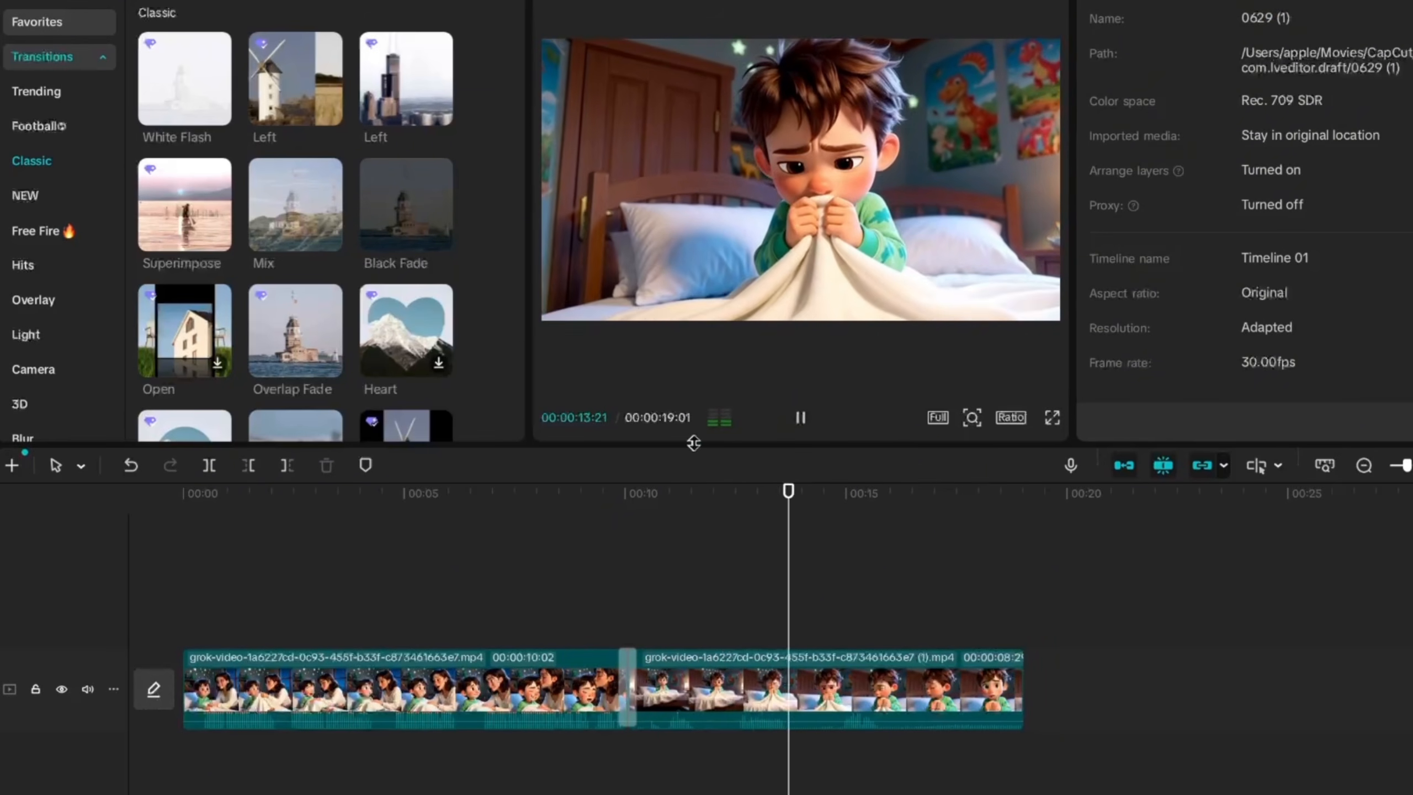
- Split the Scene 2 clip at 00:00:17:08 and delete its closing portion
left_click(49, 3)
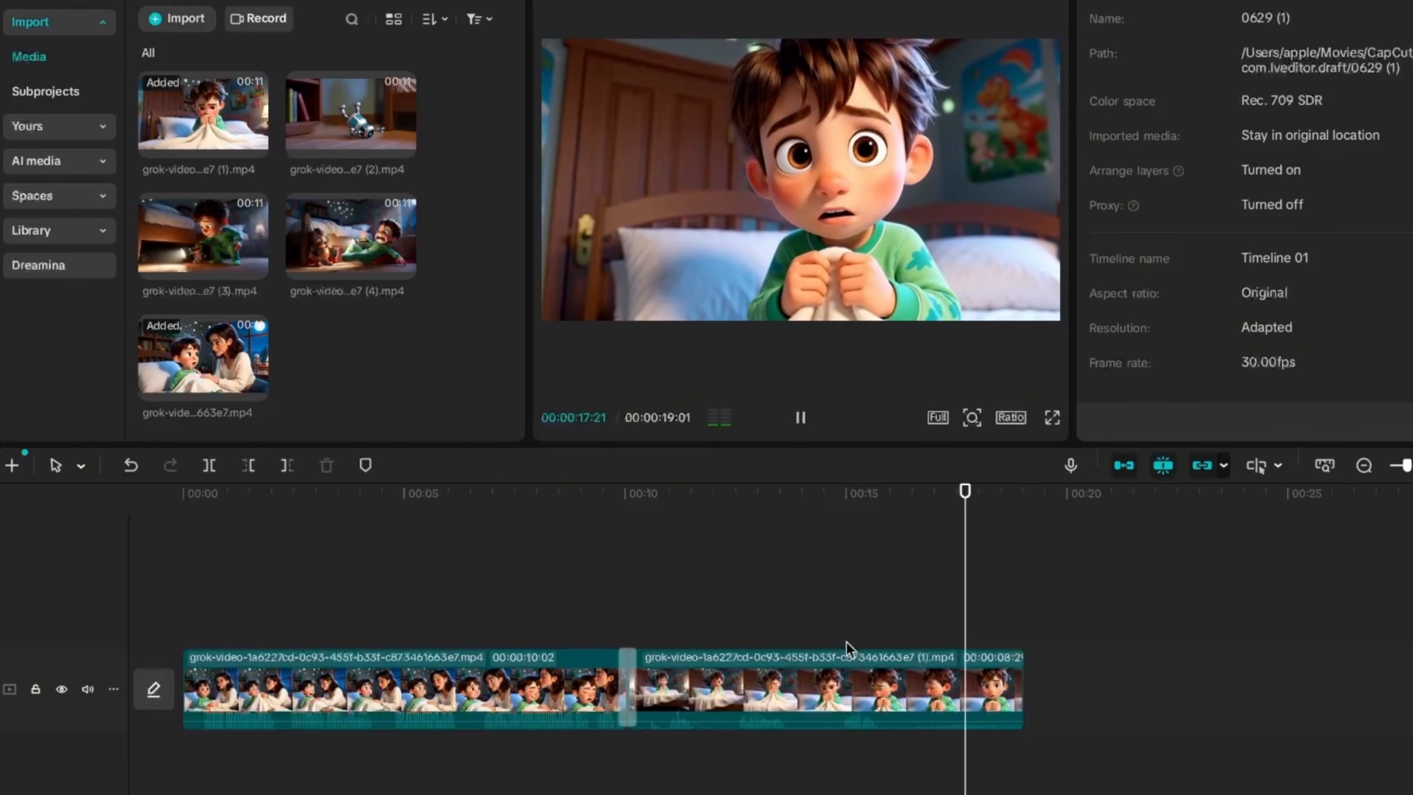
left_click_drag(928, 622, 821, 628)
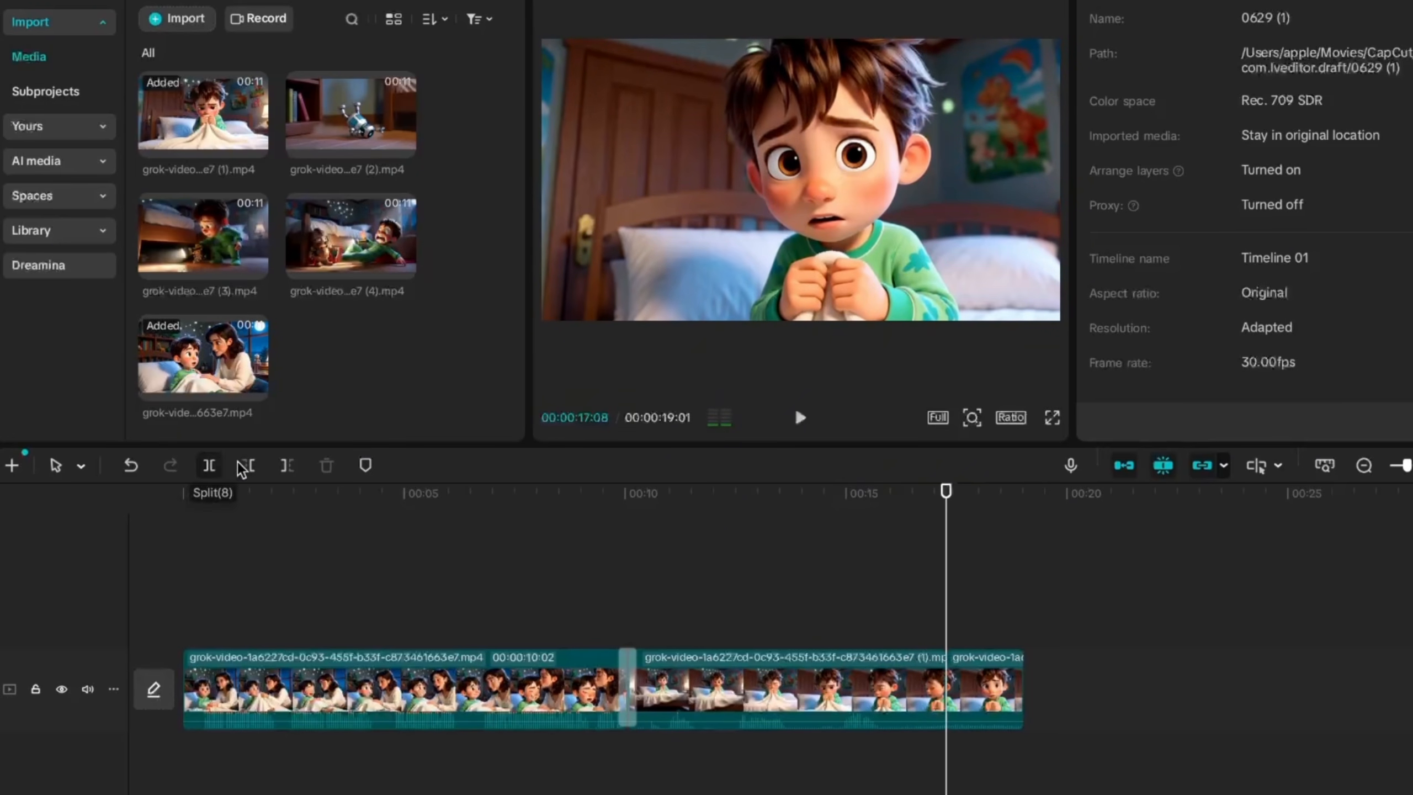
left_click(995, 679)
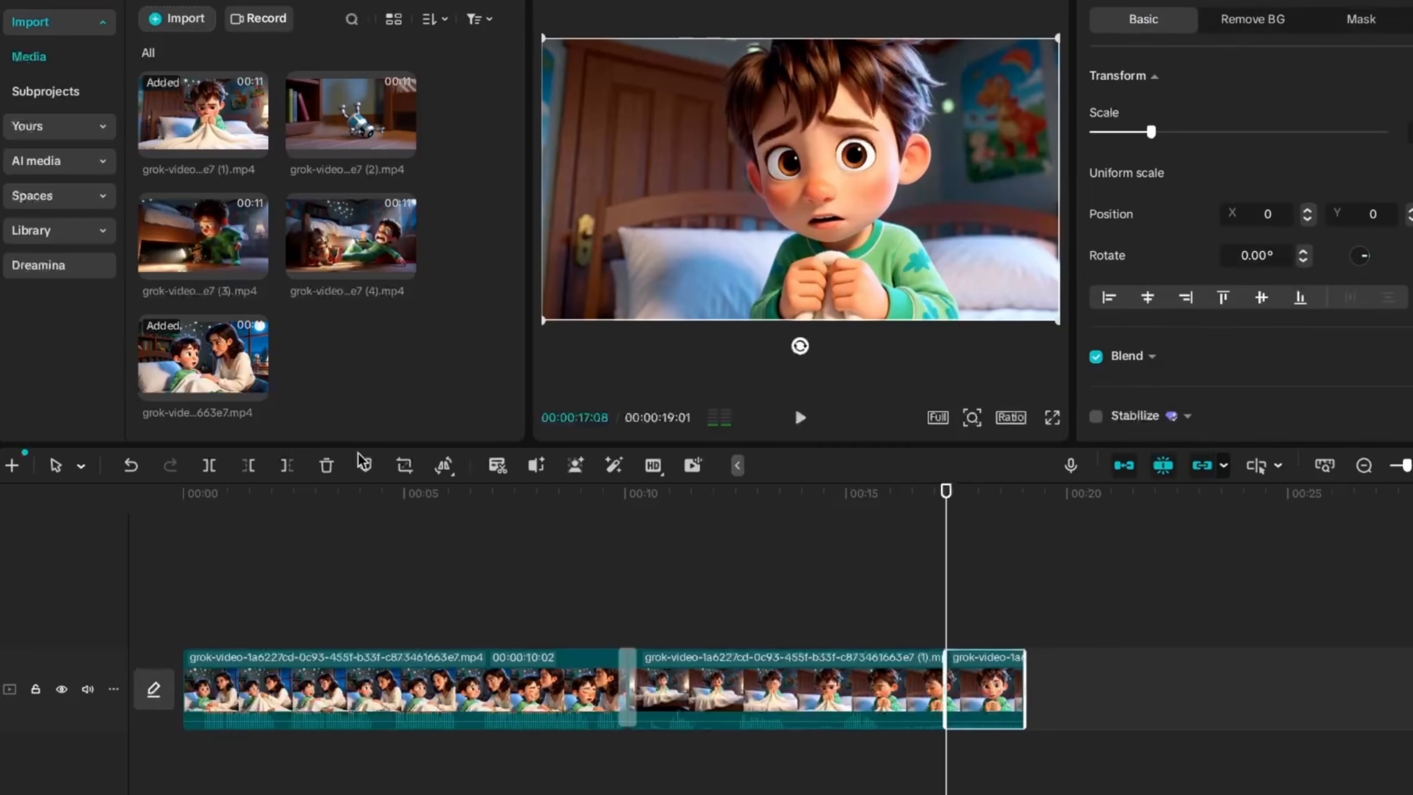
left_click(328, 466)
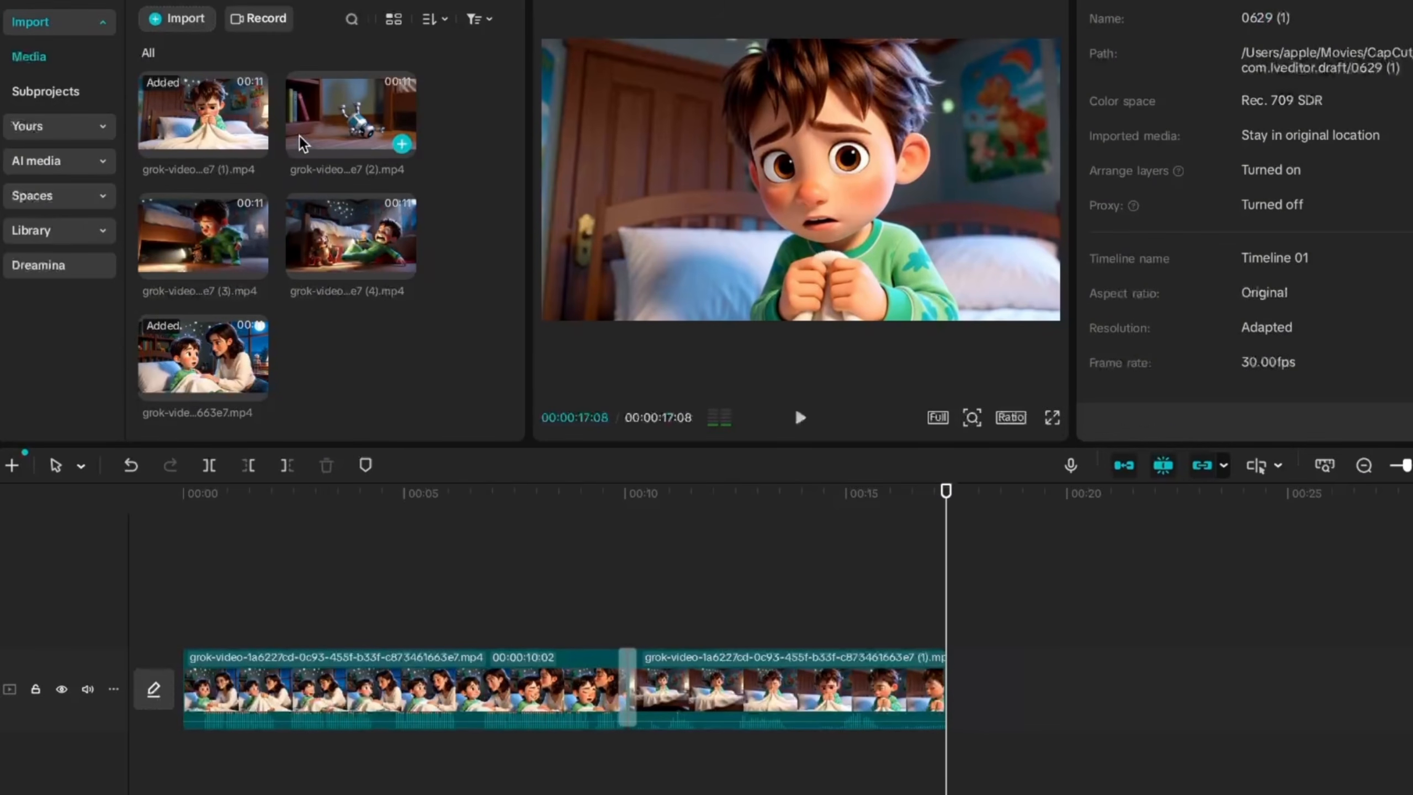
- Place the Scene 3 clip, the video ending in (2).mp4, directly after the Scene 2 clip and play across the cut
left_click_drag(359, 128, 971, 685)
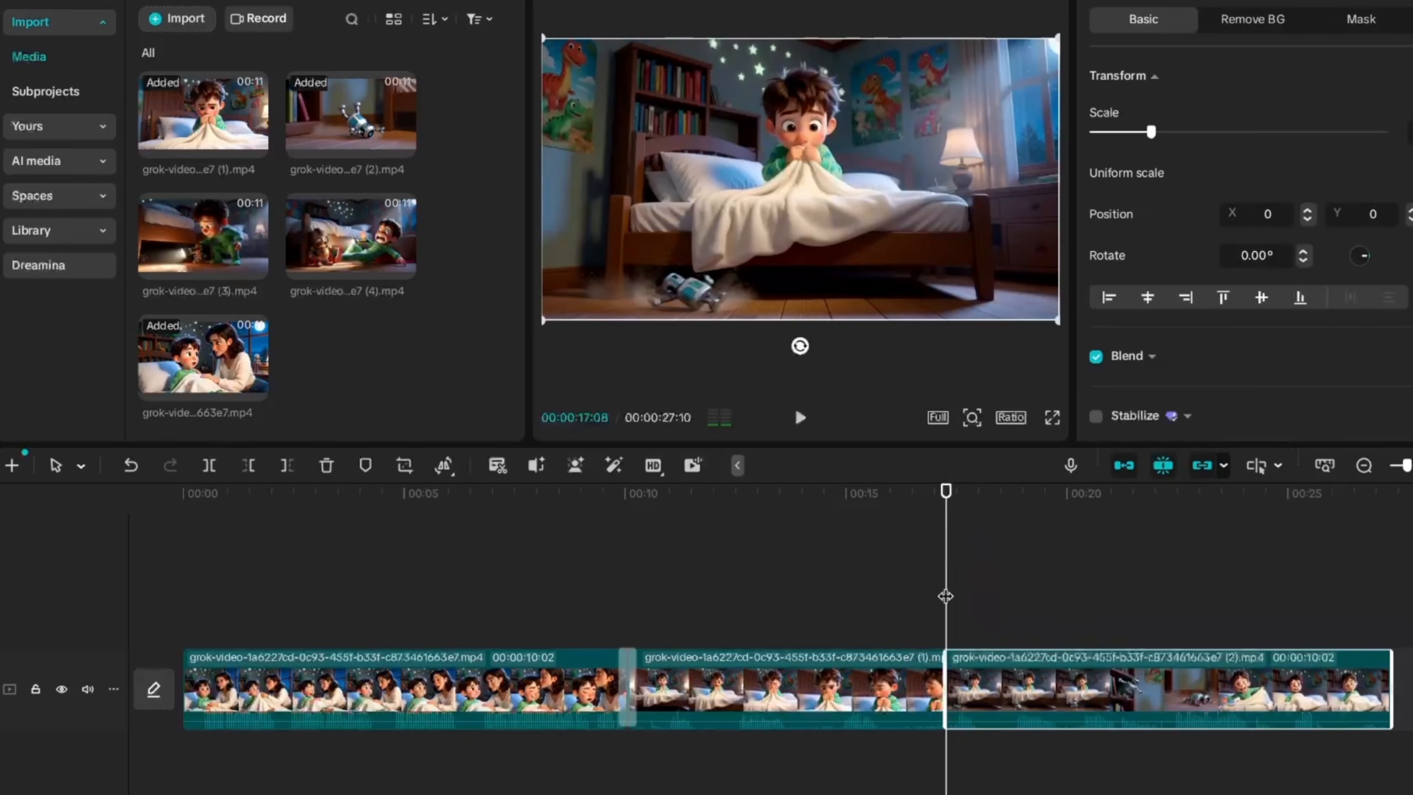
left_click(909, 600)
key("space")
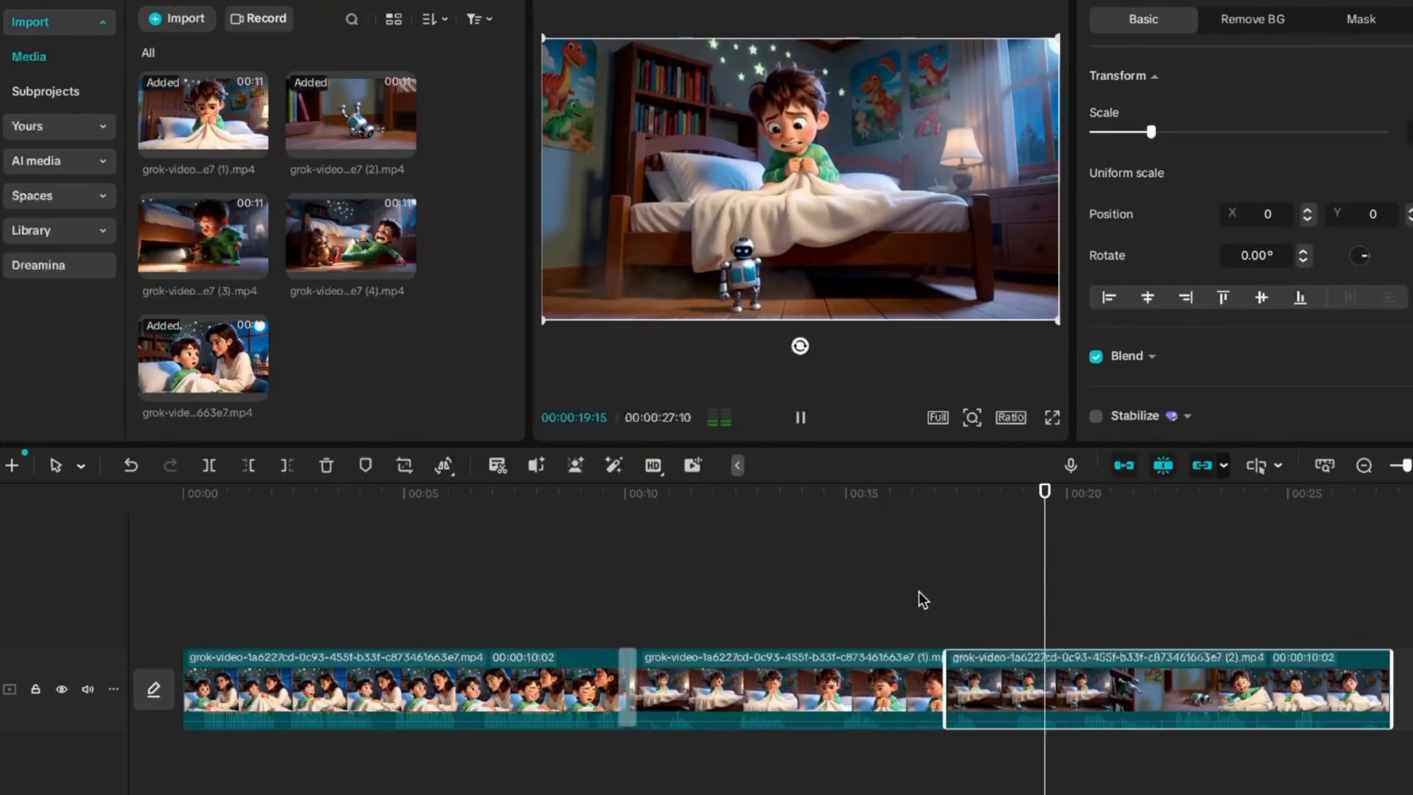
left_click(918, 593)
left_click_drag(919, 595, 871, 602)
key("space")
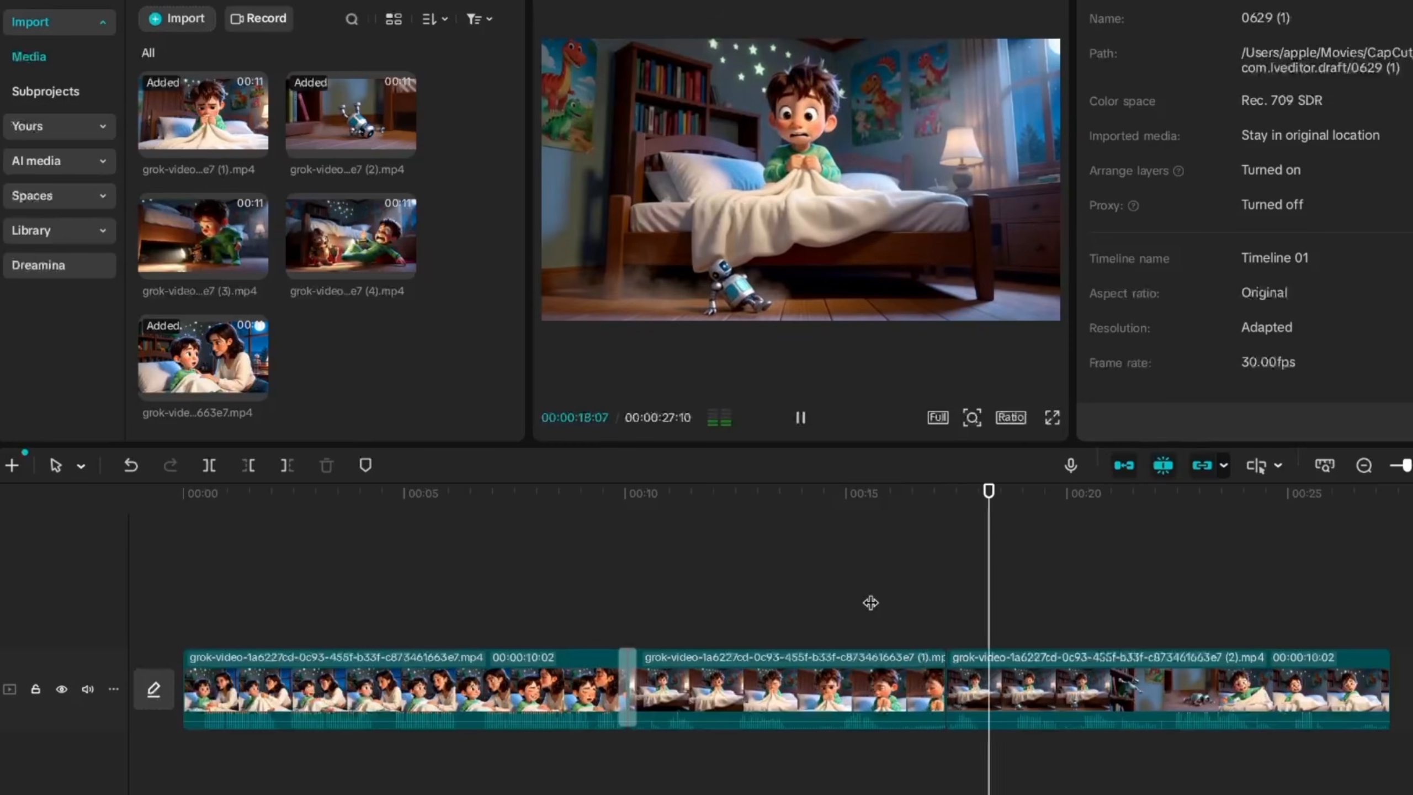
- Add the Classic "Mix" transition between the Scene 2 and Scene 3 clips, accept duplicate frames, and play the result
left_click(869, 601)
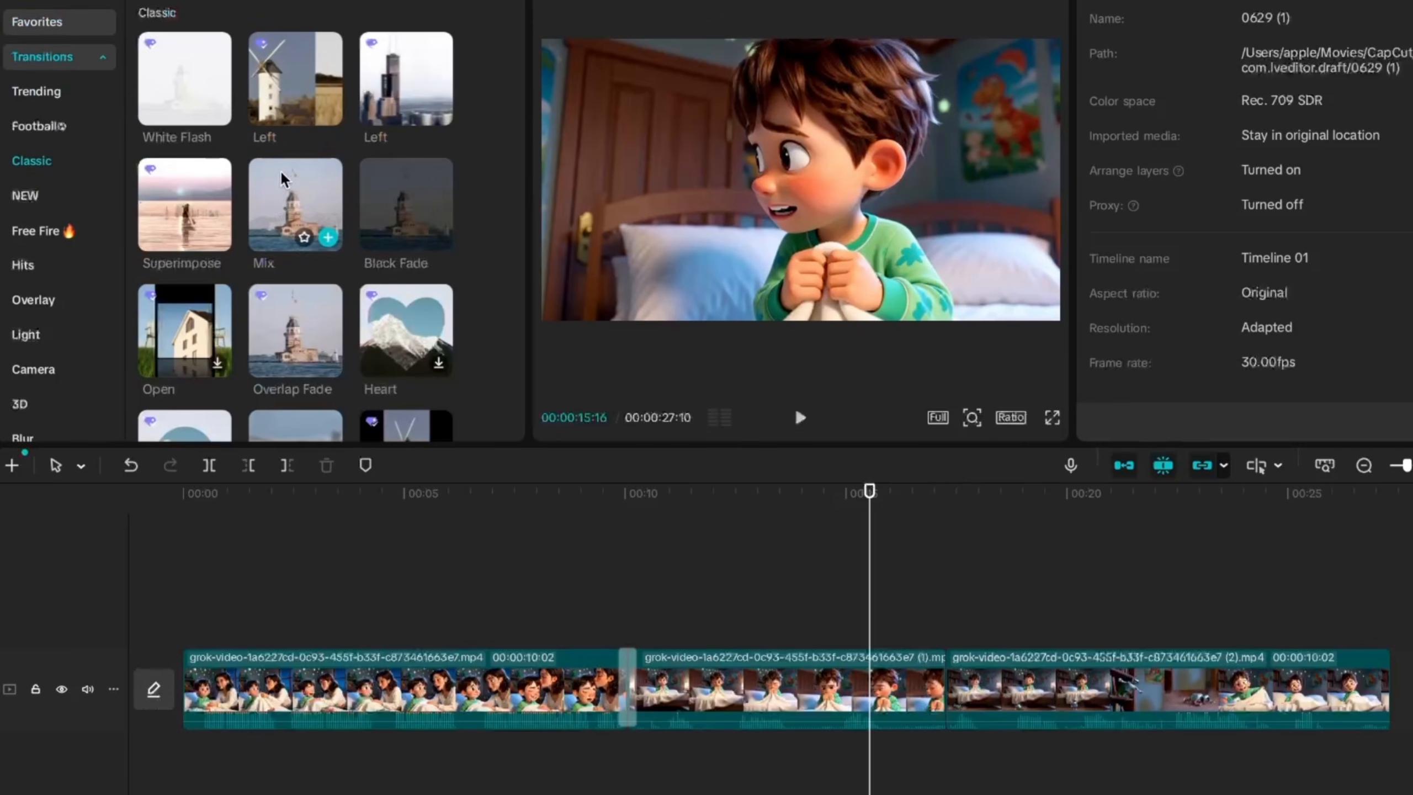
left_click_drag(295, 204, 949, 690)
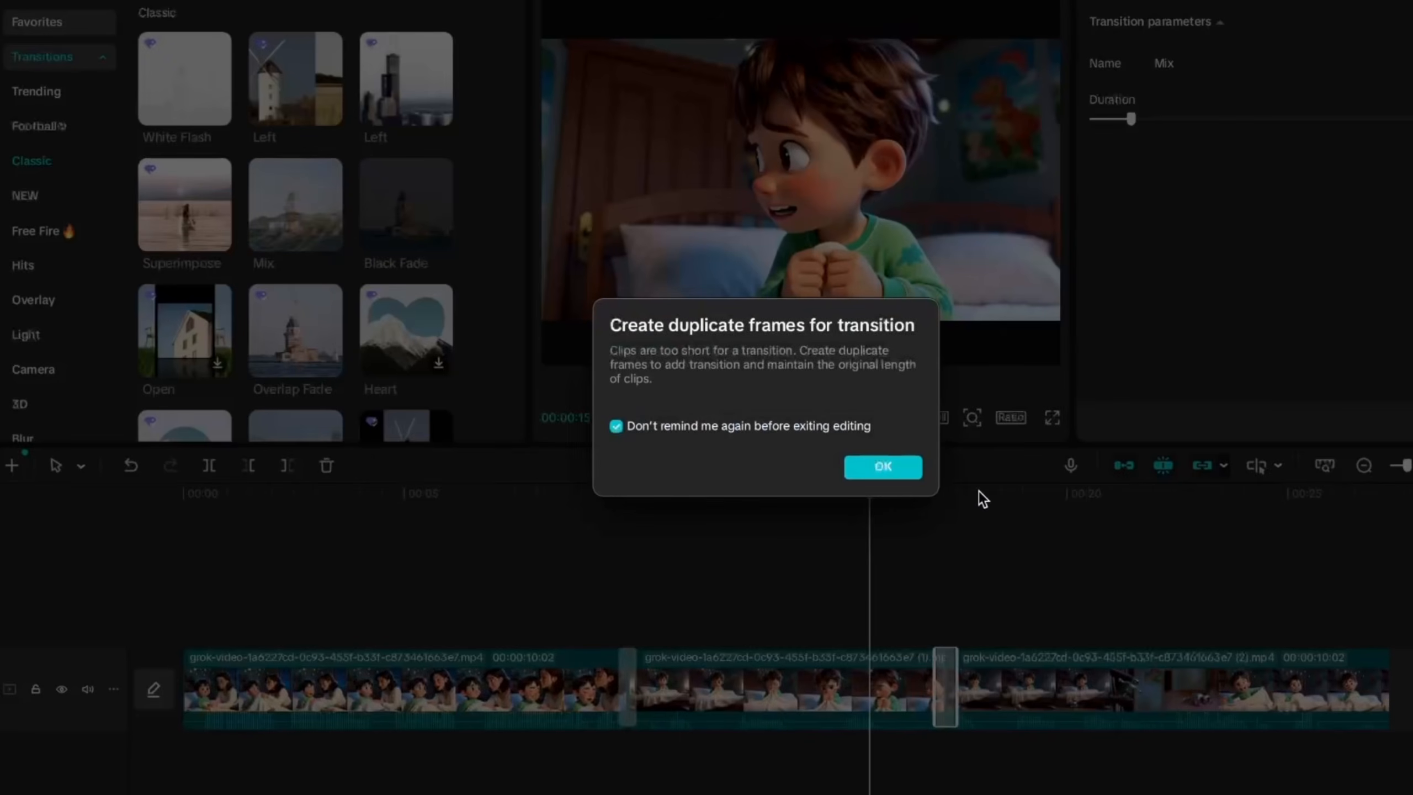
left_click(897, 474)
key("space")
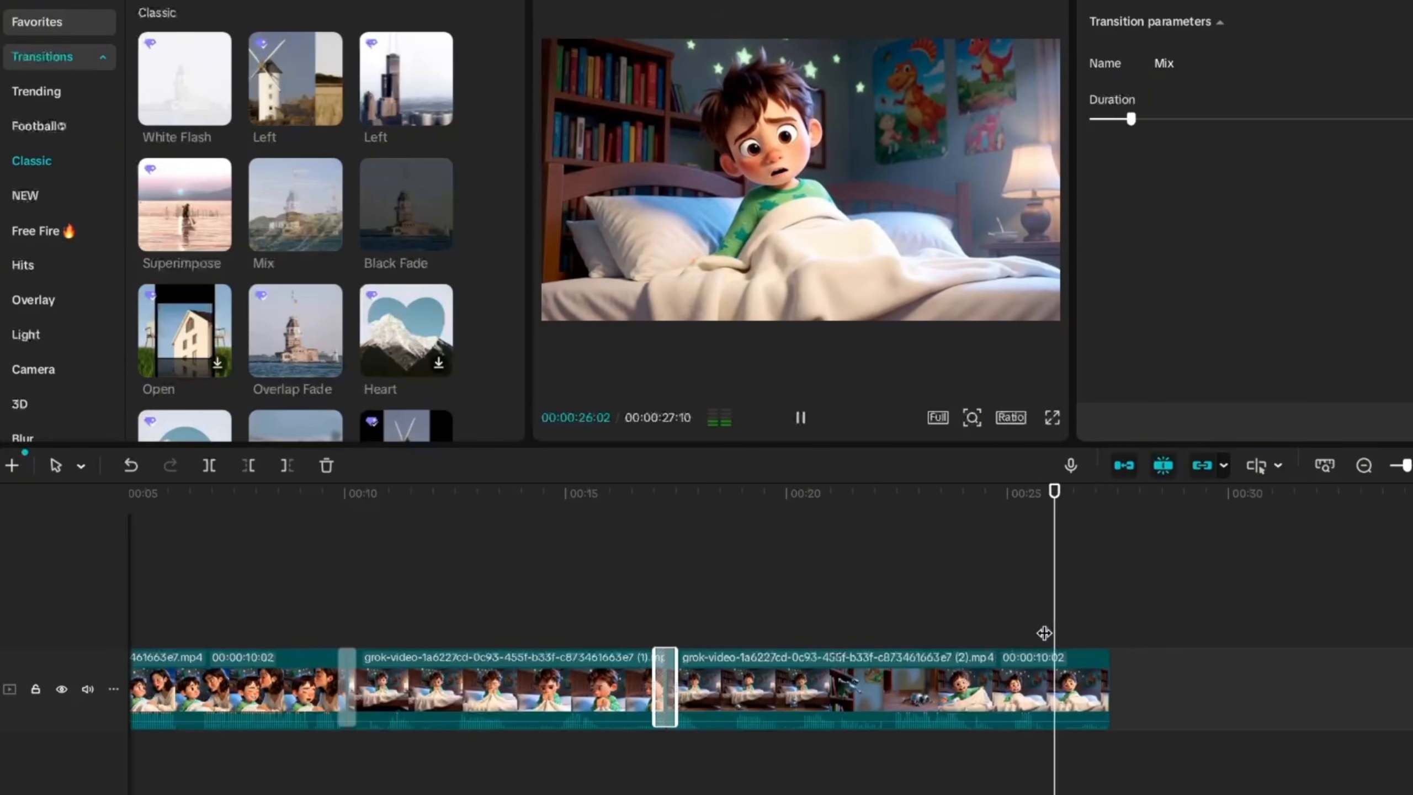
key("space")
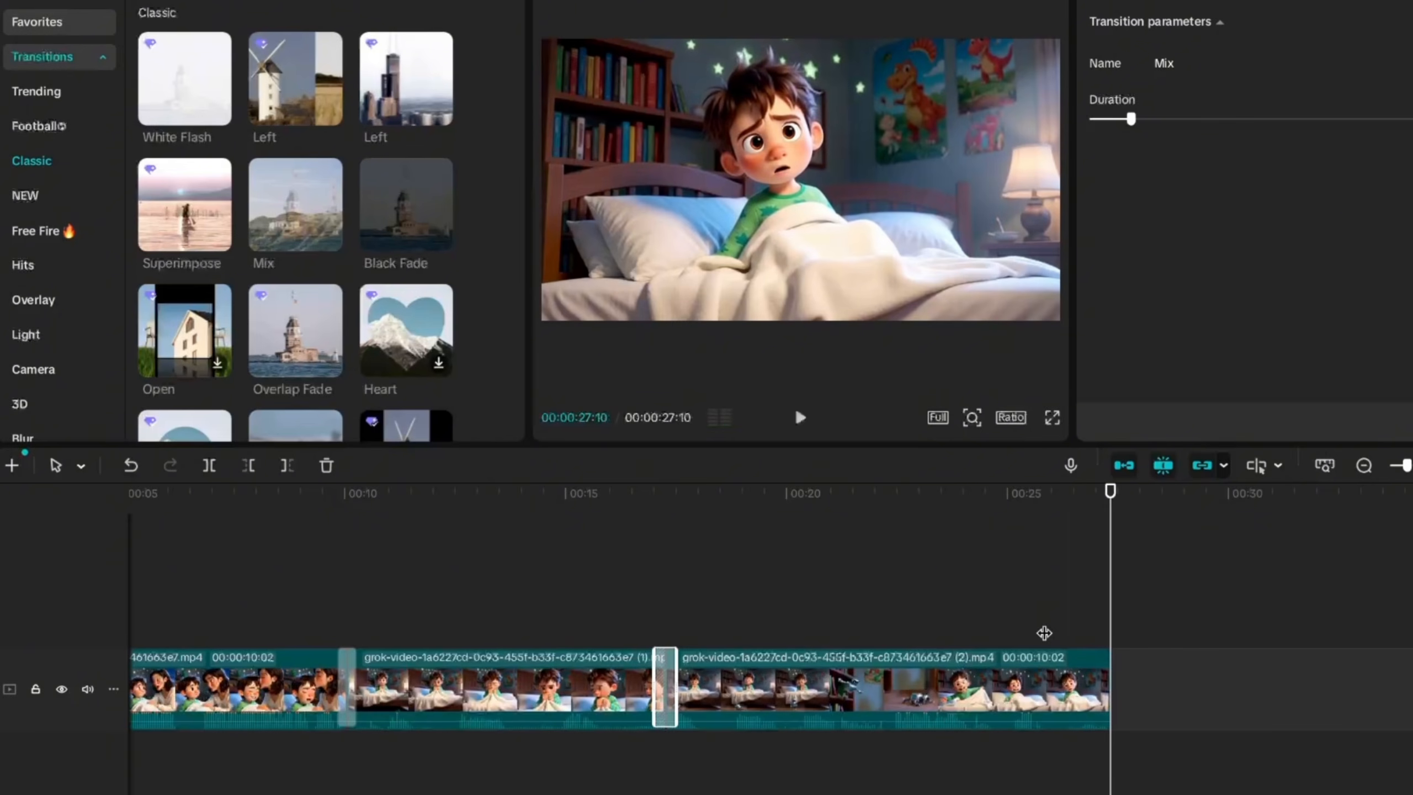
- Place the Scene 4 clip, the video ending in (3).mp4, after the Scene 3 clip and play towards their cut
left_click(53, 1)
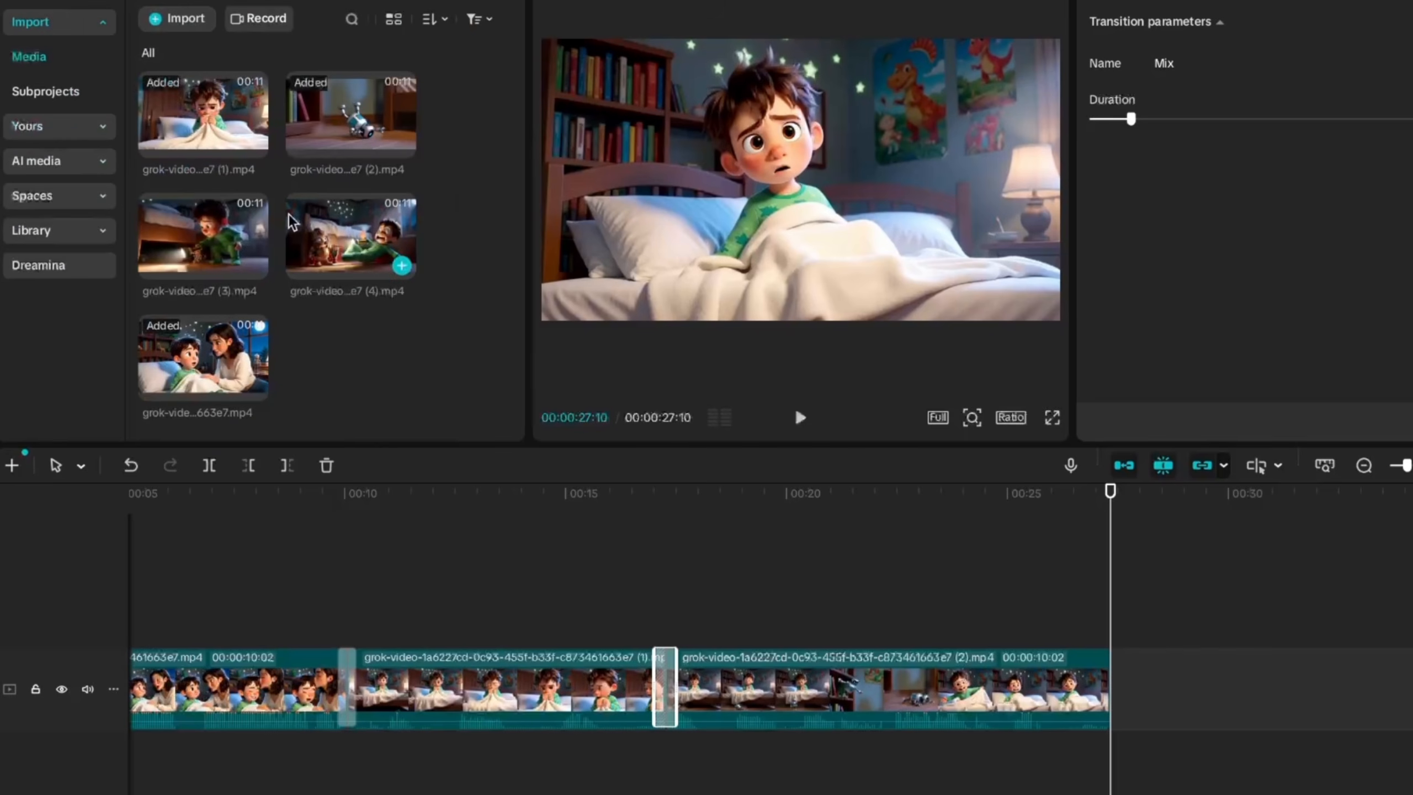
left_click_drag(207, 221, 1133, 717)
left_click(808, 590)
left_click(573, 587)
key("space")
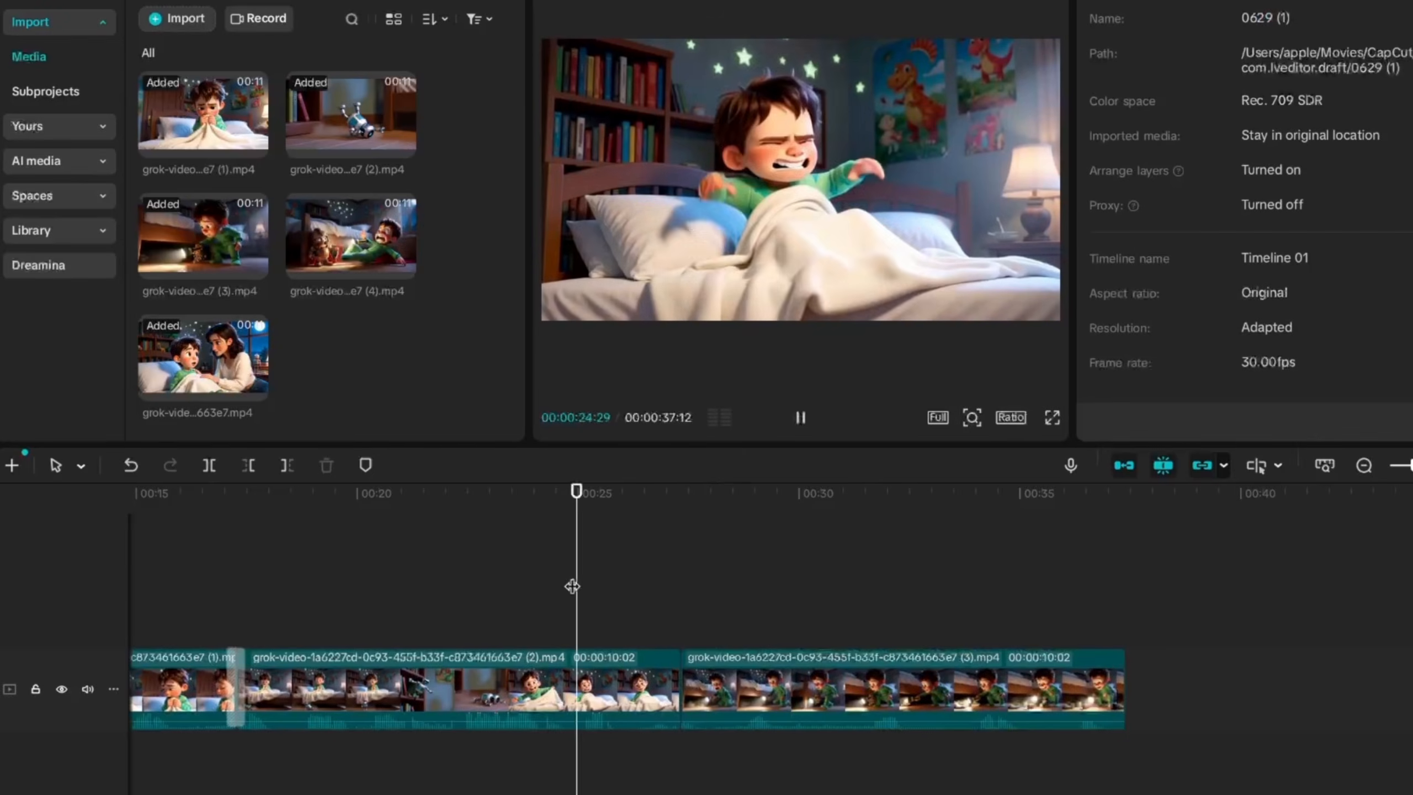
- Trim away the opening of the Scene 4 clip up to 00:00:28:09 and play across the new cut
left_click(724, 577)
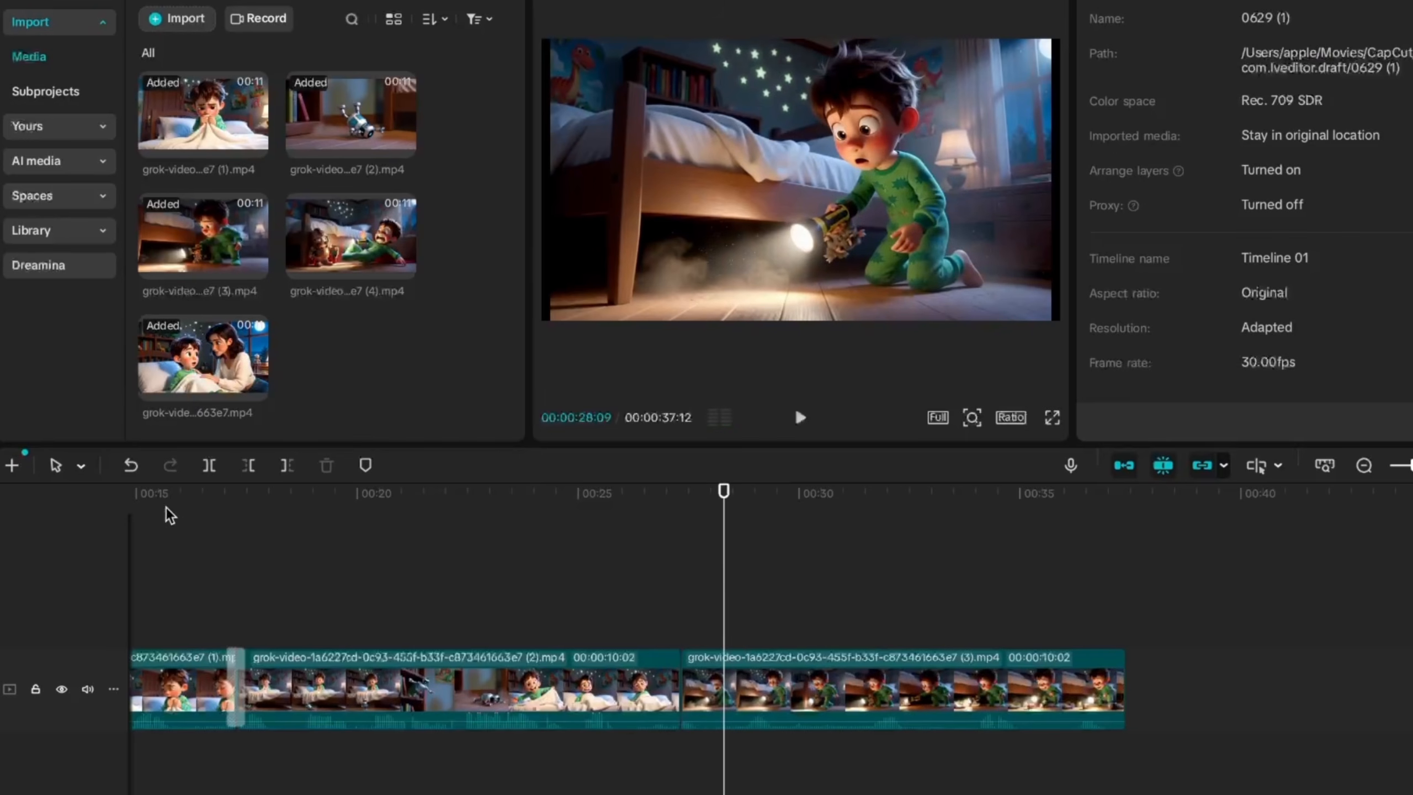
left_click(250, 465)
left_click(673, 611)
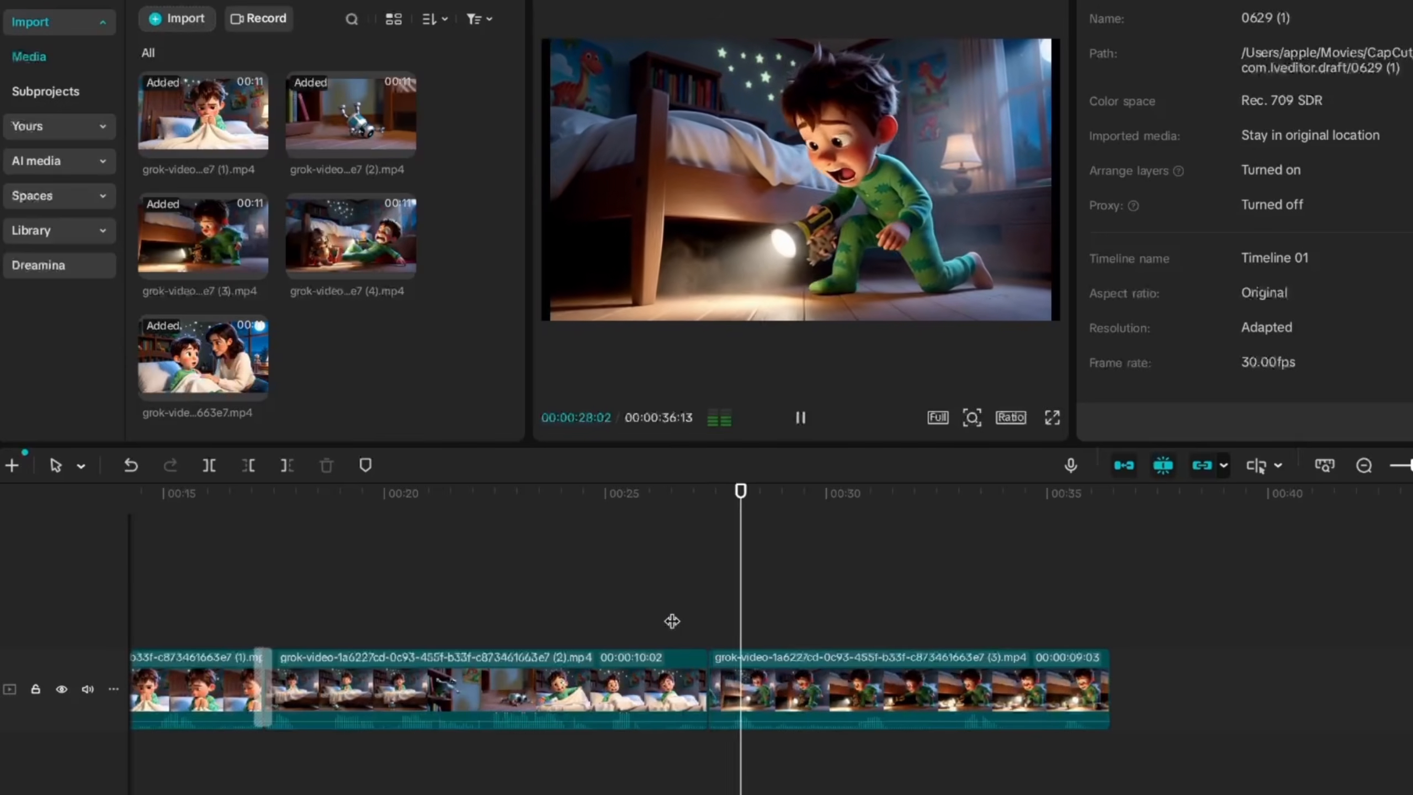
key("space")
- Add the Classic "Mix" transition between the Scene 3 and Scene 4 clips and play through it
left_click(673, 620)
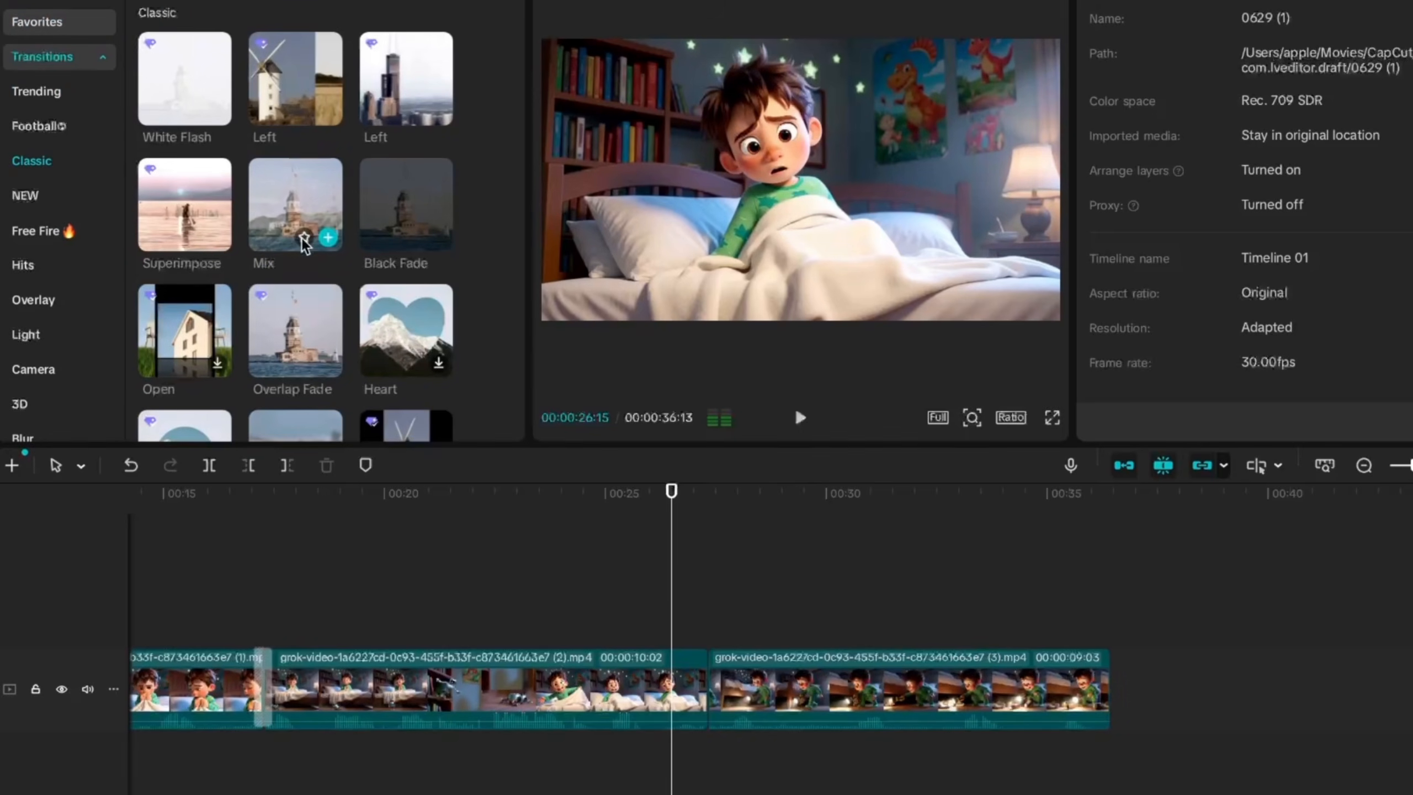
left_click(325, 240)
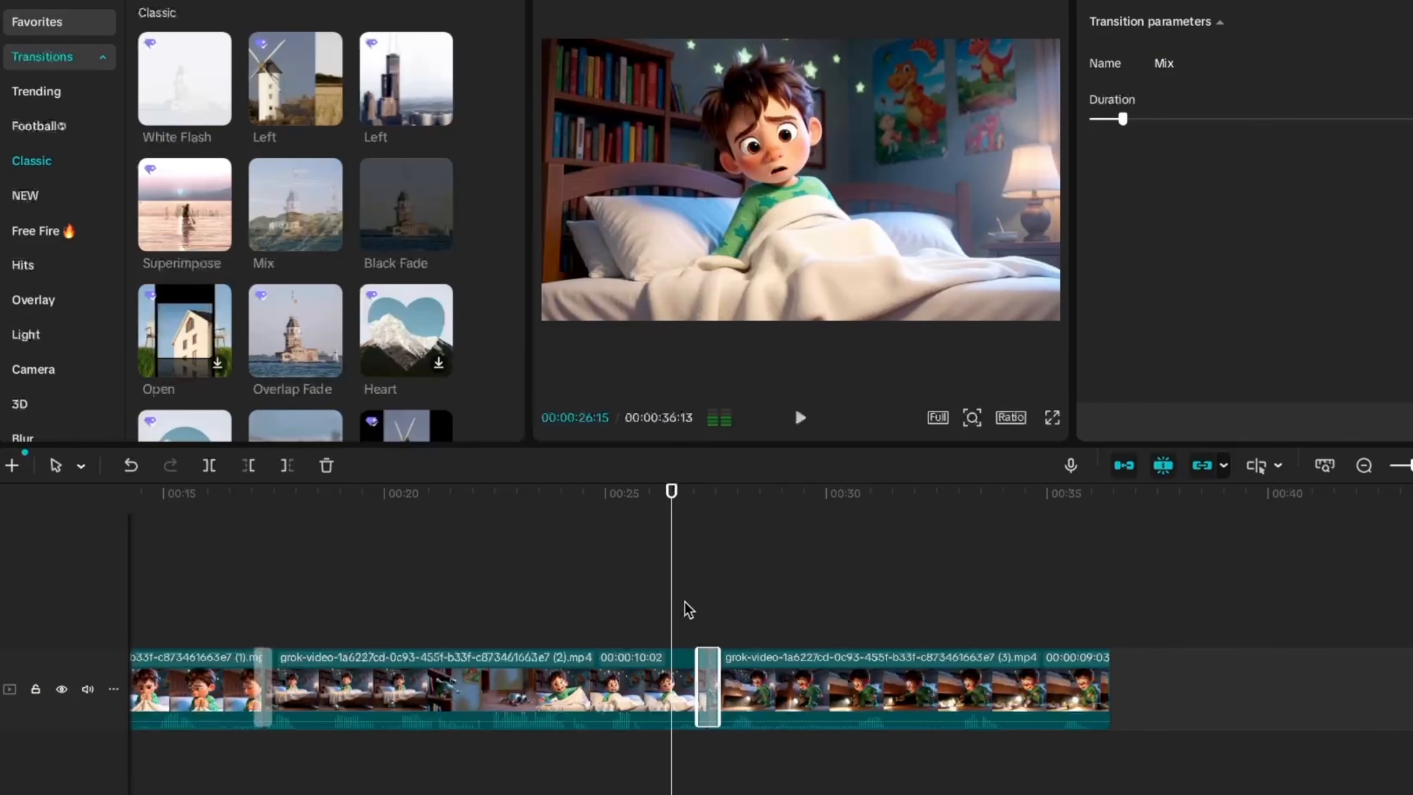
left_click(673, 613)
key("space")
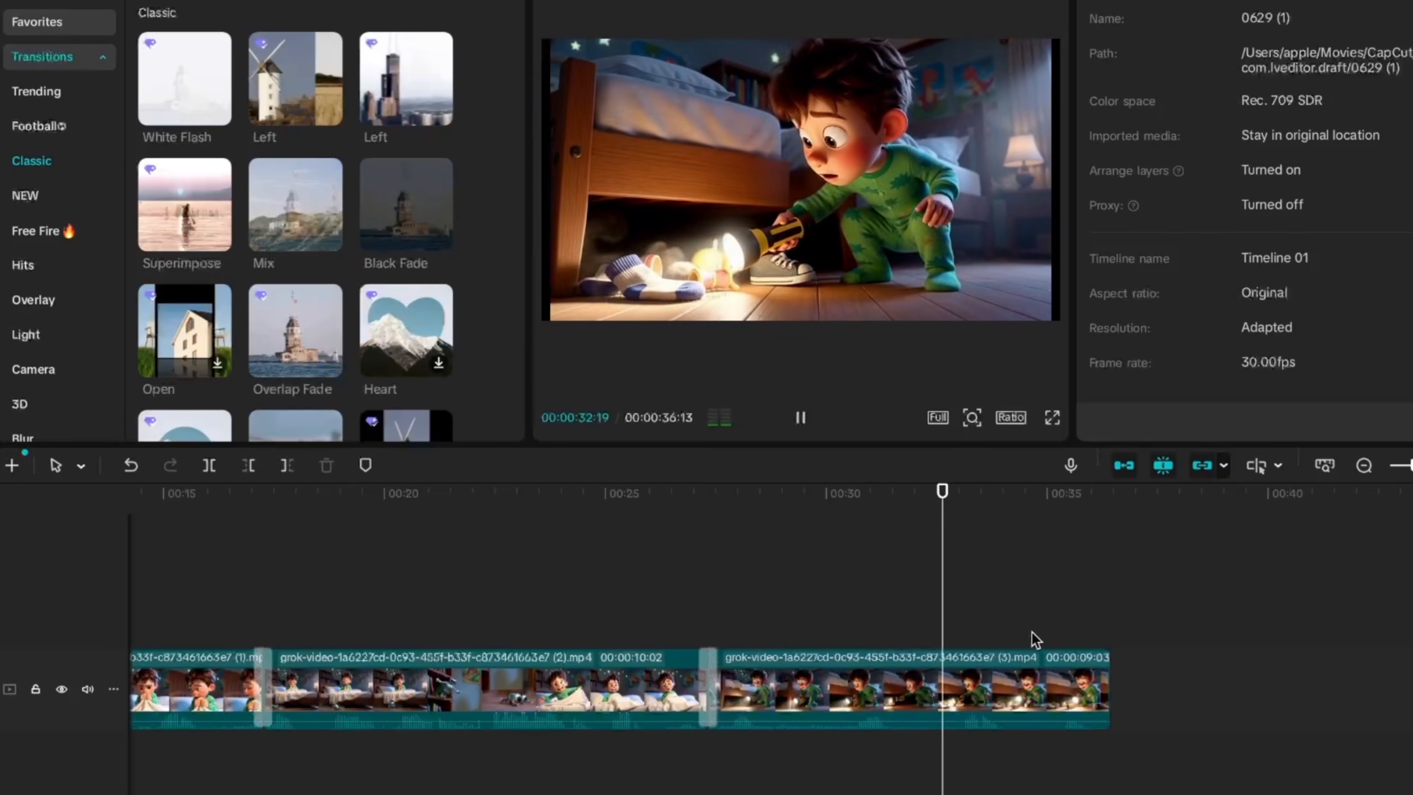
- Trim away the end of the Scene 4 clip after 00:00:34:14
key("space")
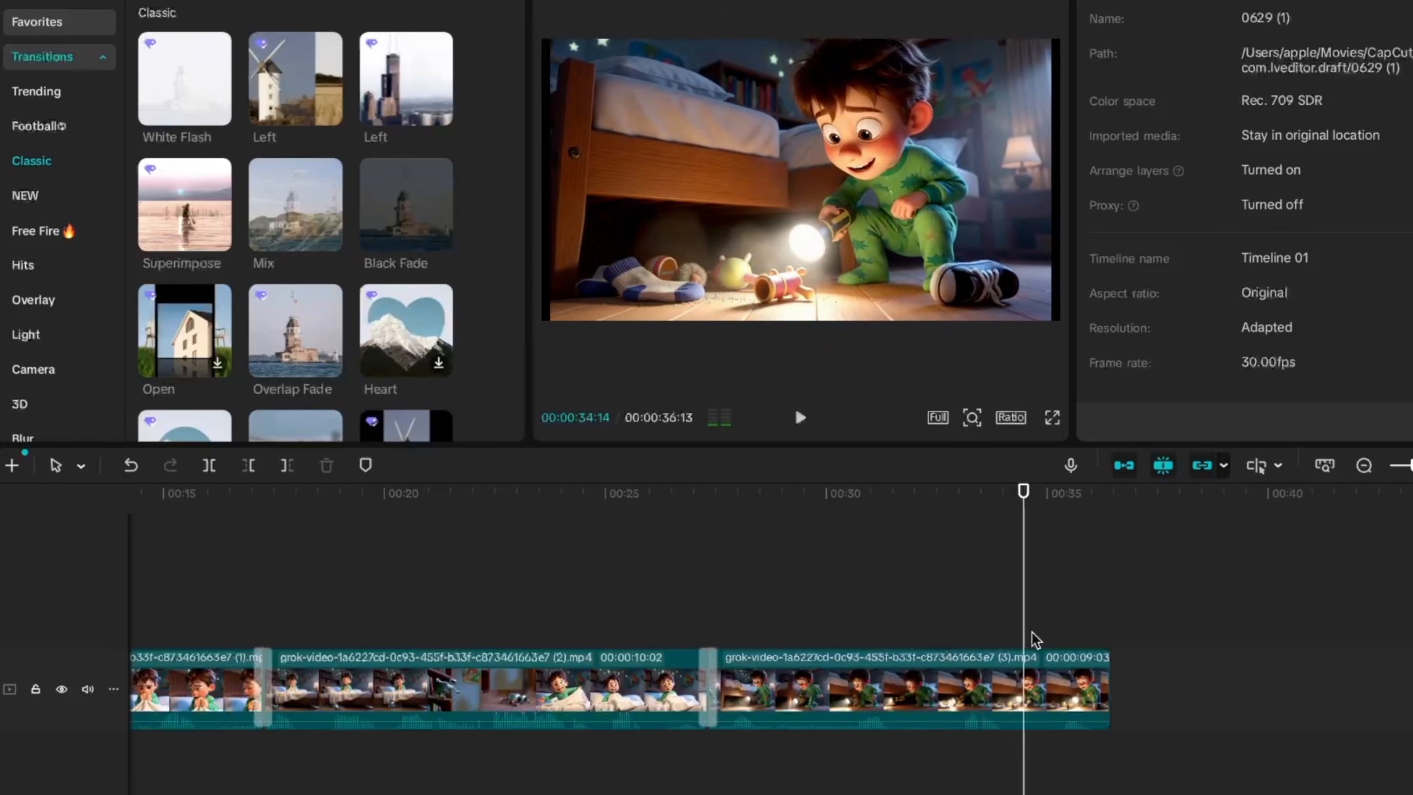
left_click(283, 461)
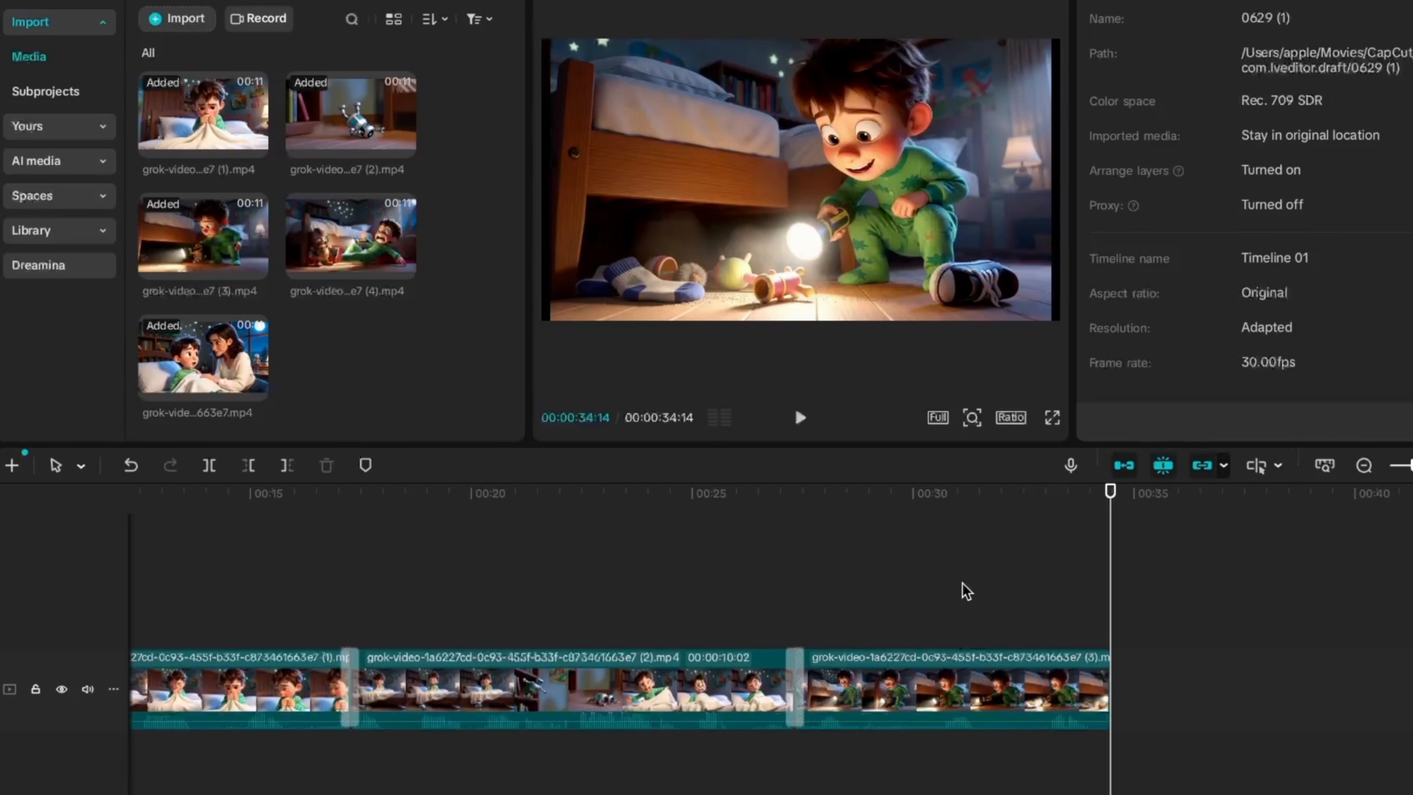
left_click_drag(964, 583, 1183, 755)
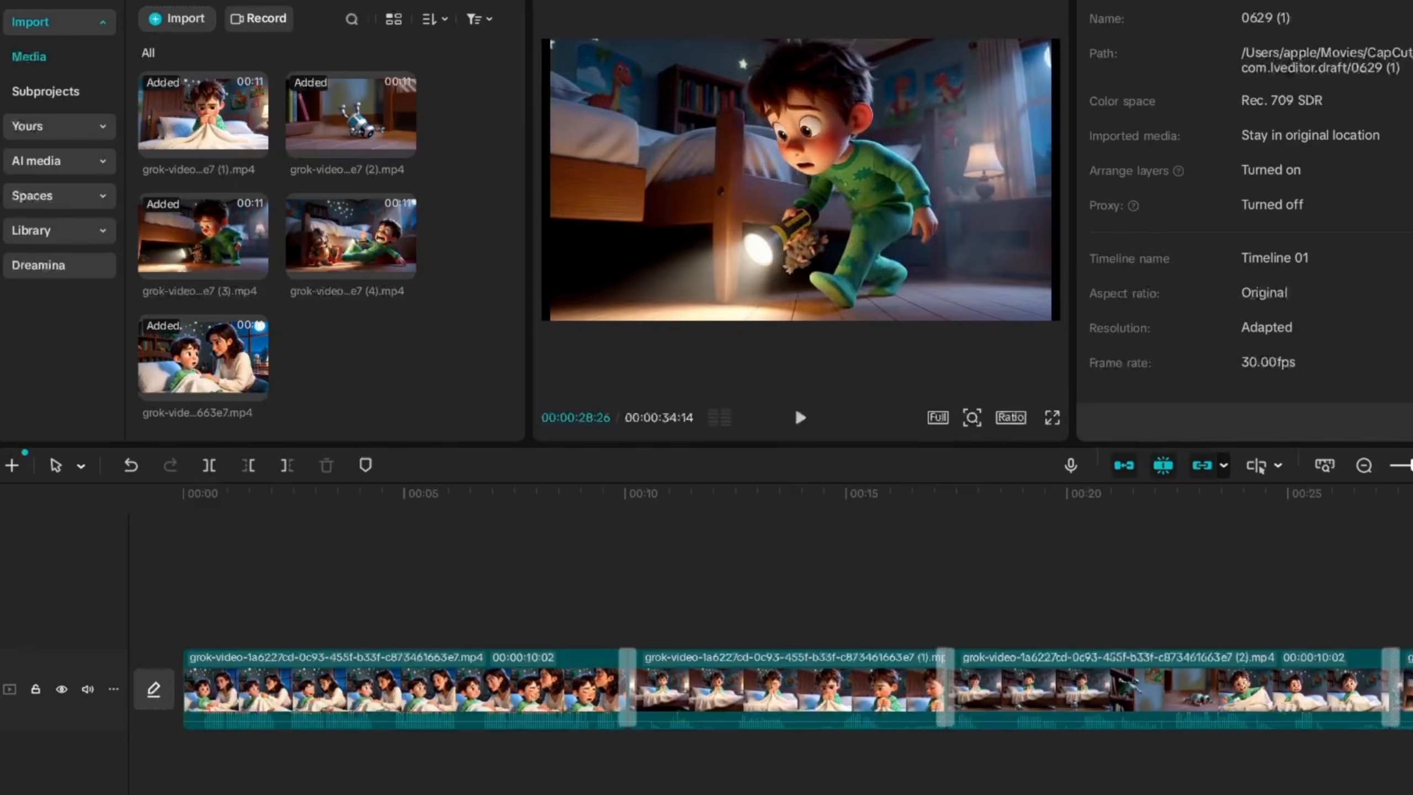